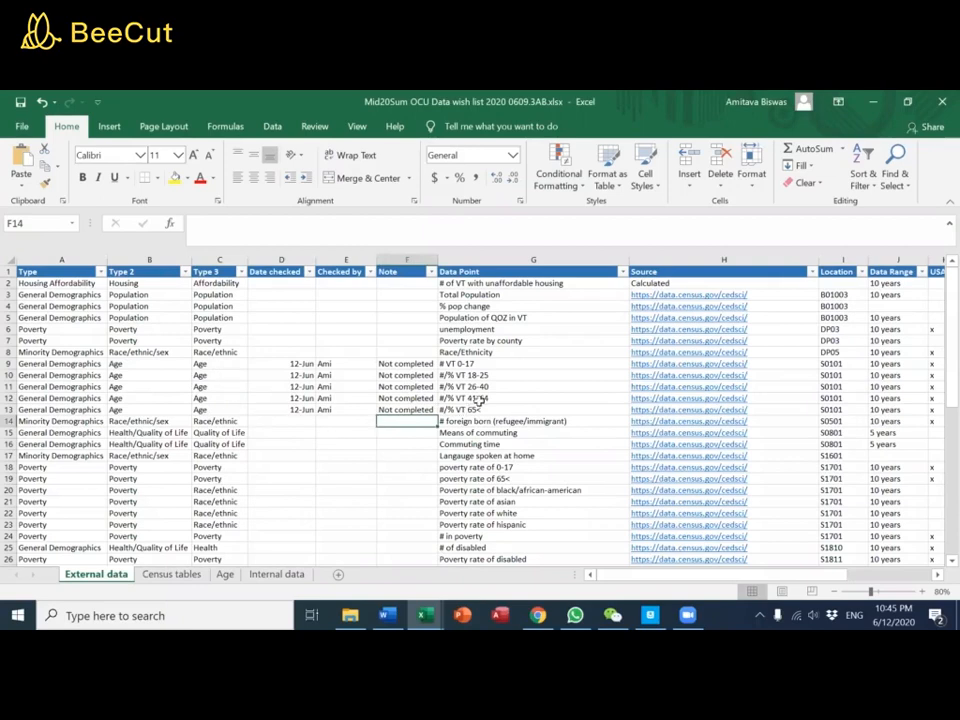
# Look through the External data sheet's data points, sources, table locations, data ranges and geography columns down to its last rows
pyautogui.click(938, 580)
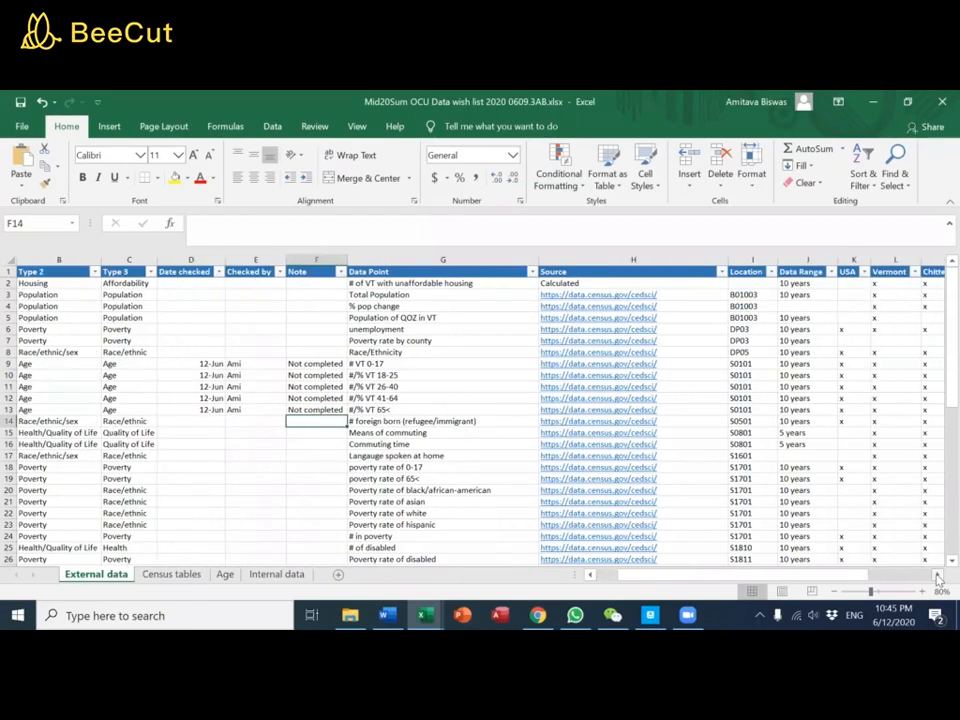
pyautogui.click(938, 580)
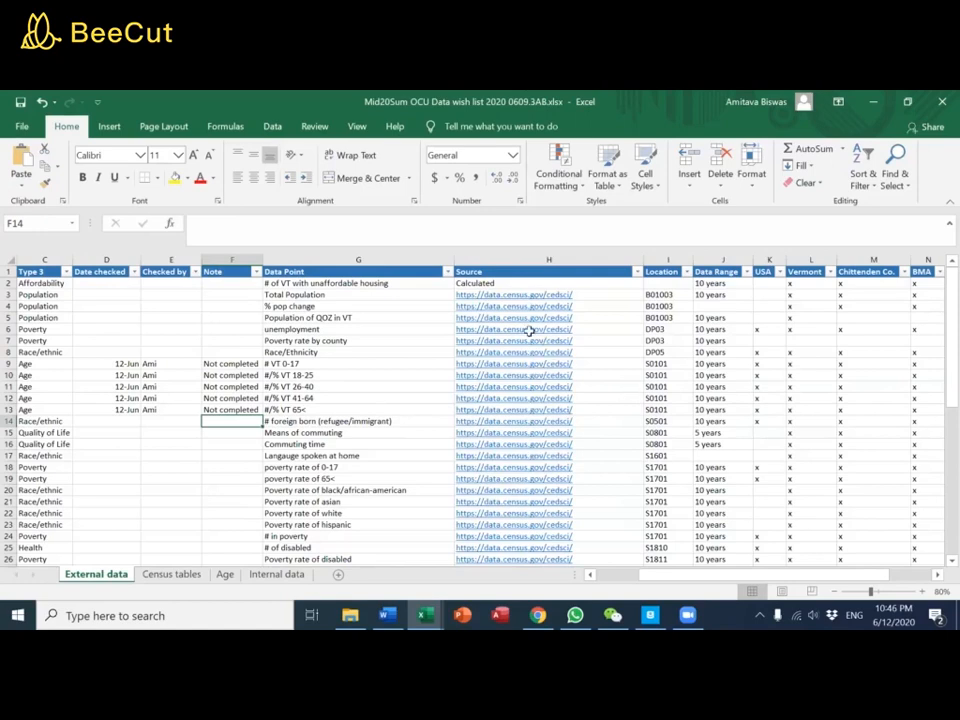
pyautogui.scroll(-6, 535, 390)
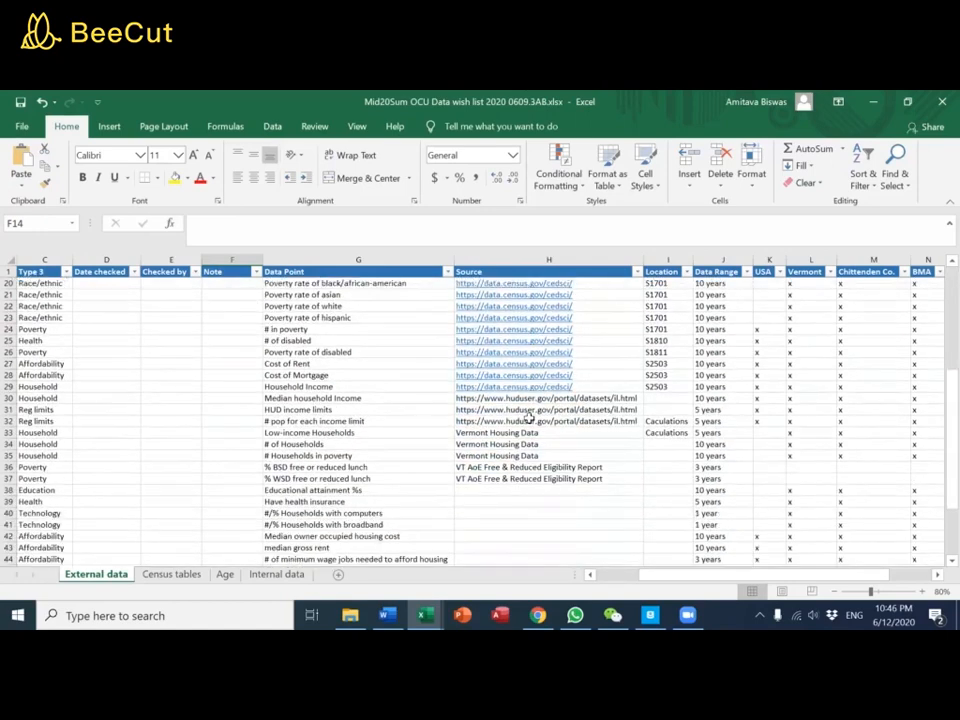
pyautogui.scroll(-3, 555, 412)
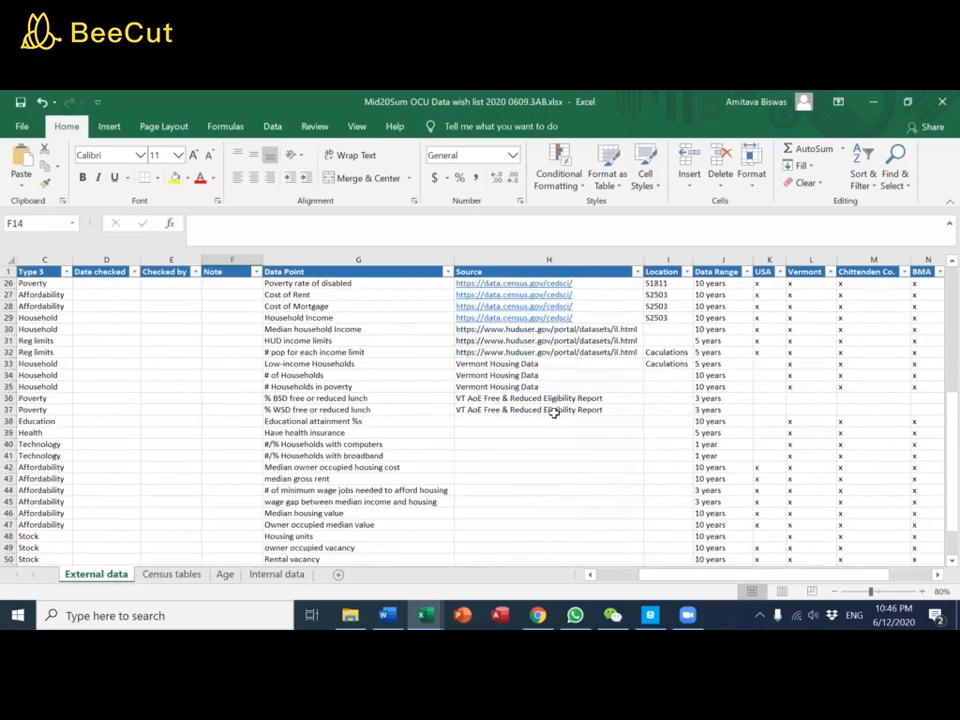
pyautogui.scroll(-2, 511, 390)
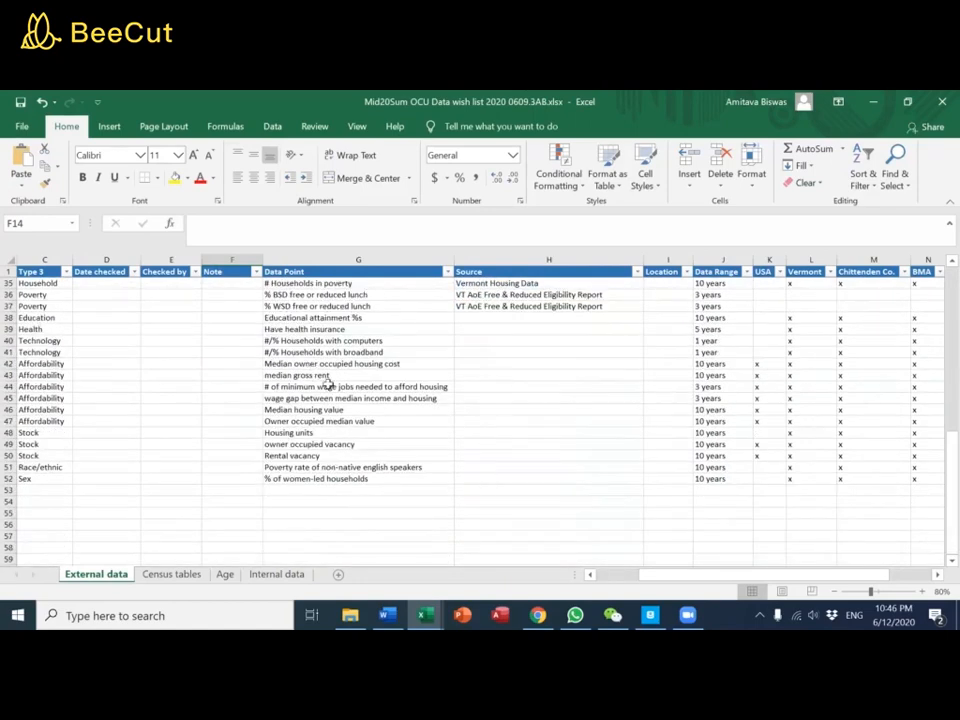
pyautogui.scroll(11, 562, 403)
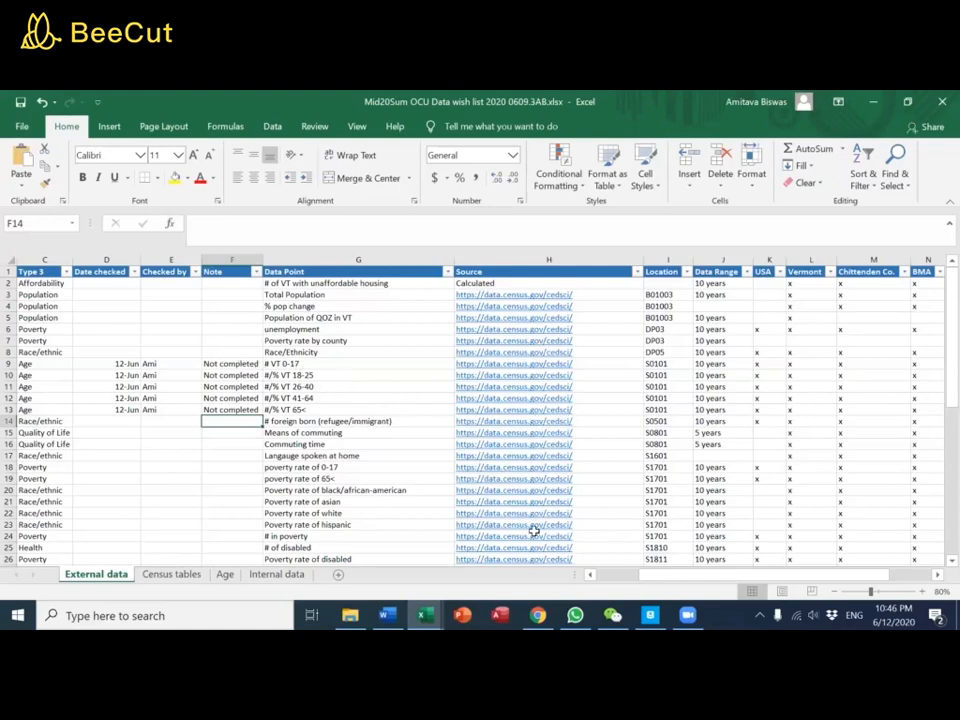
pyautogui.moveTo(652, 575); pyautogui.dragTo(622, 575)
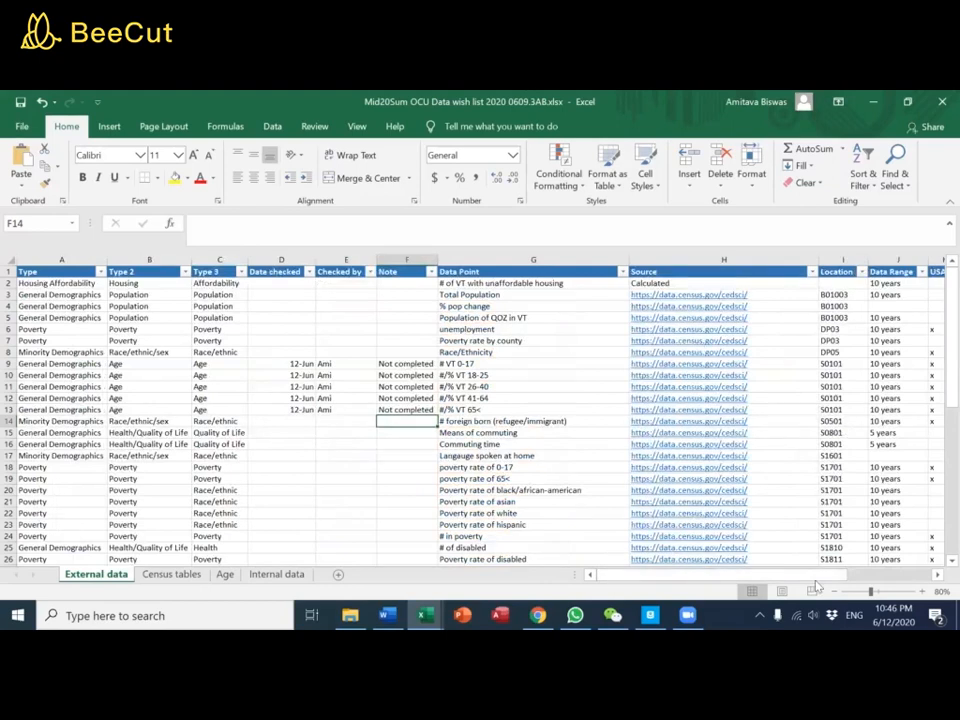
pyautogui.moveTo(840, 580); pyautogui.dragTo(862, 585)
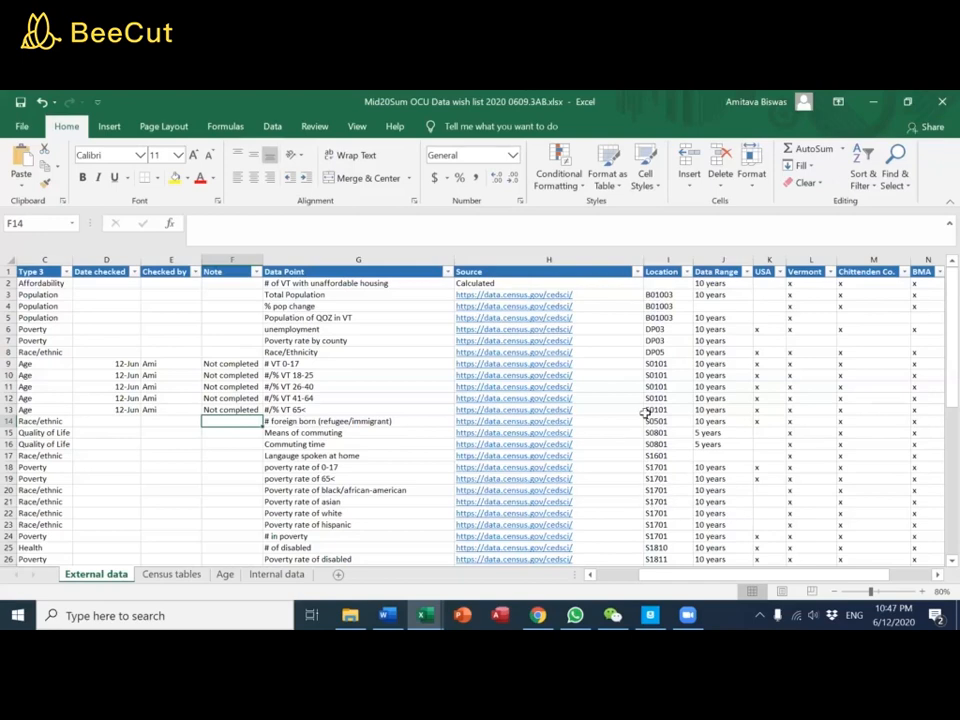
pyautogui.scroll(-3, 645, 411)
pyautogui.scroll(3, 645, 411)
# Filter the Type 3 column of the External data sheet to show only the Age rows
pyautogui.click(64, 271)
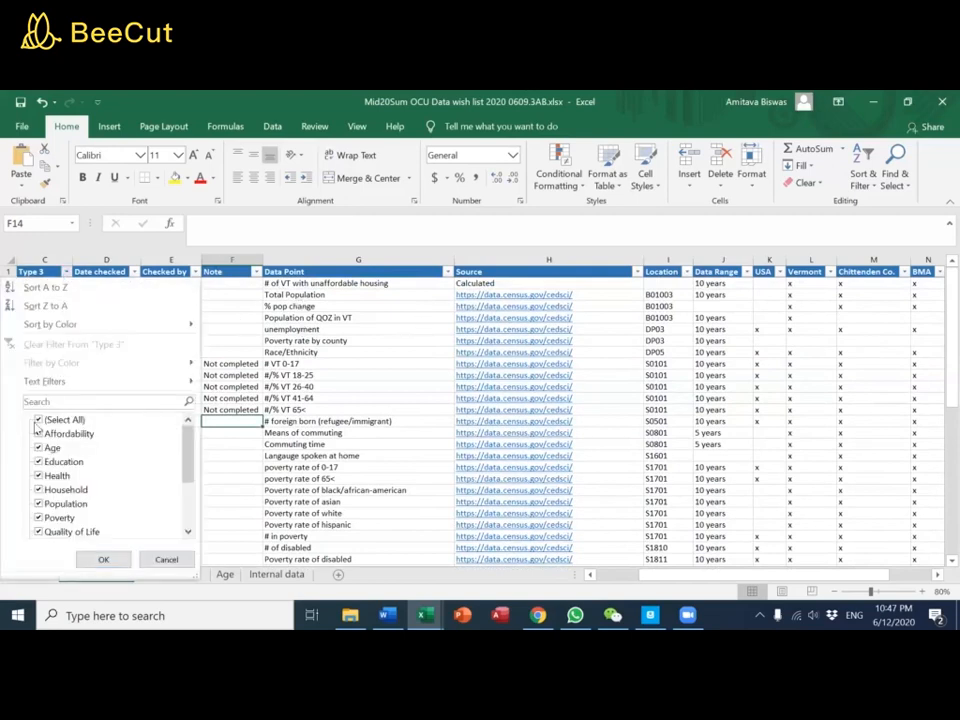
pyautogui.press('Escape')
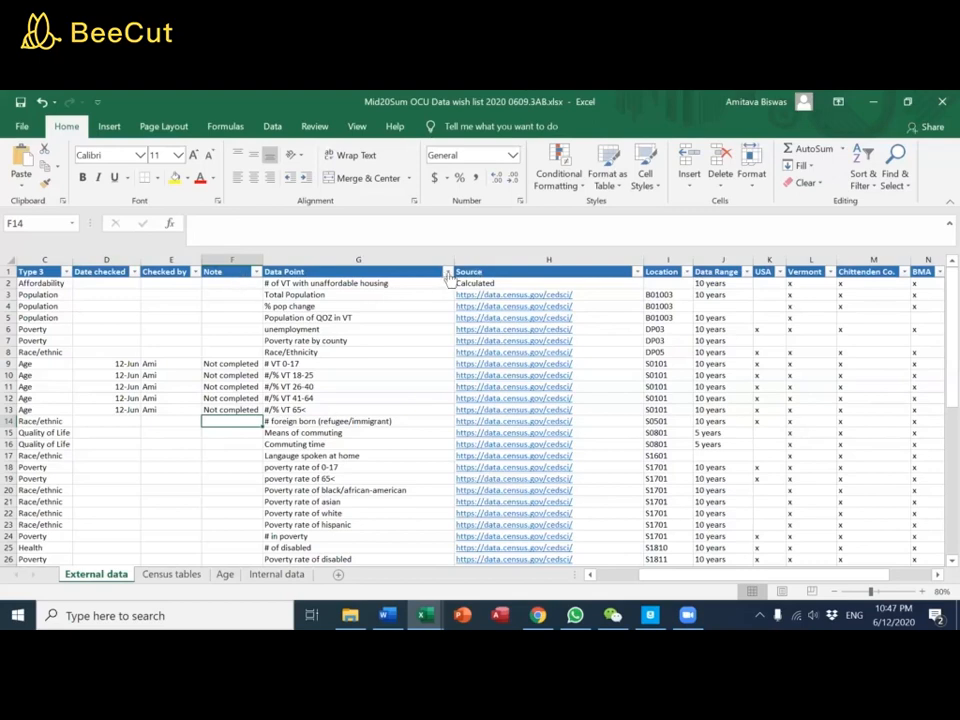
pyautogui.click(65, 271)
pyautogui.click(40, 420)
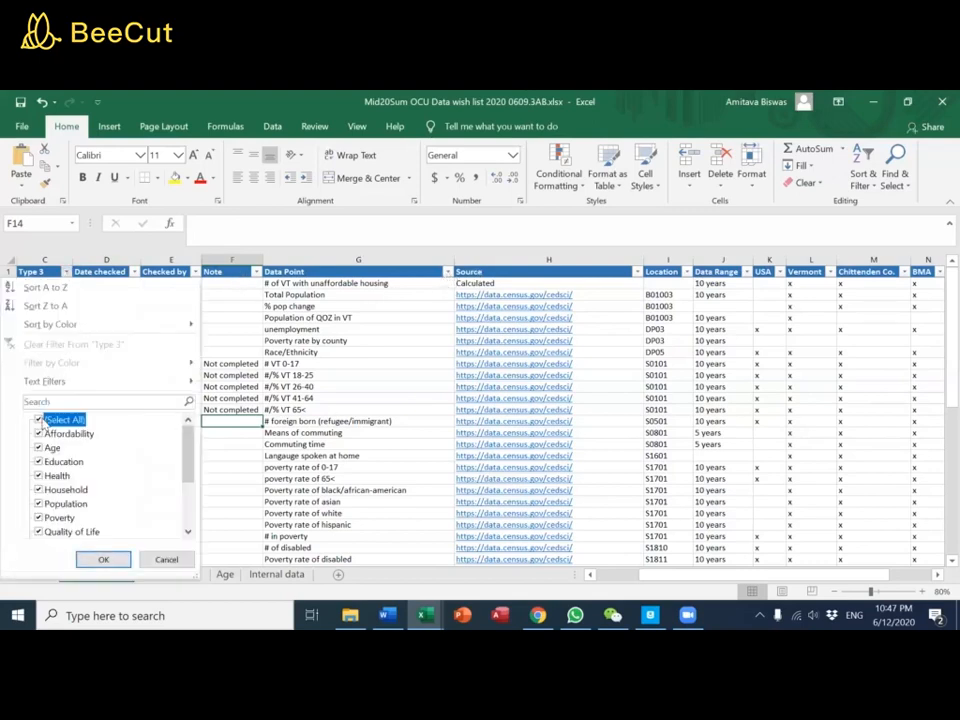
pyautogui.click(42, 449)
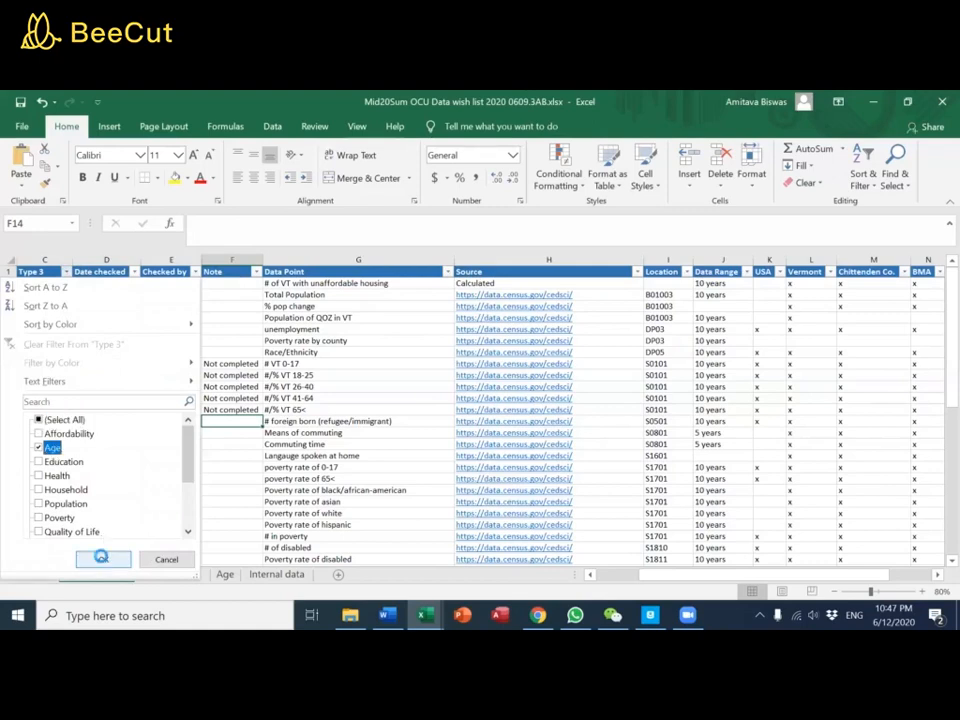
pyautogui.click(103, 559)
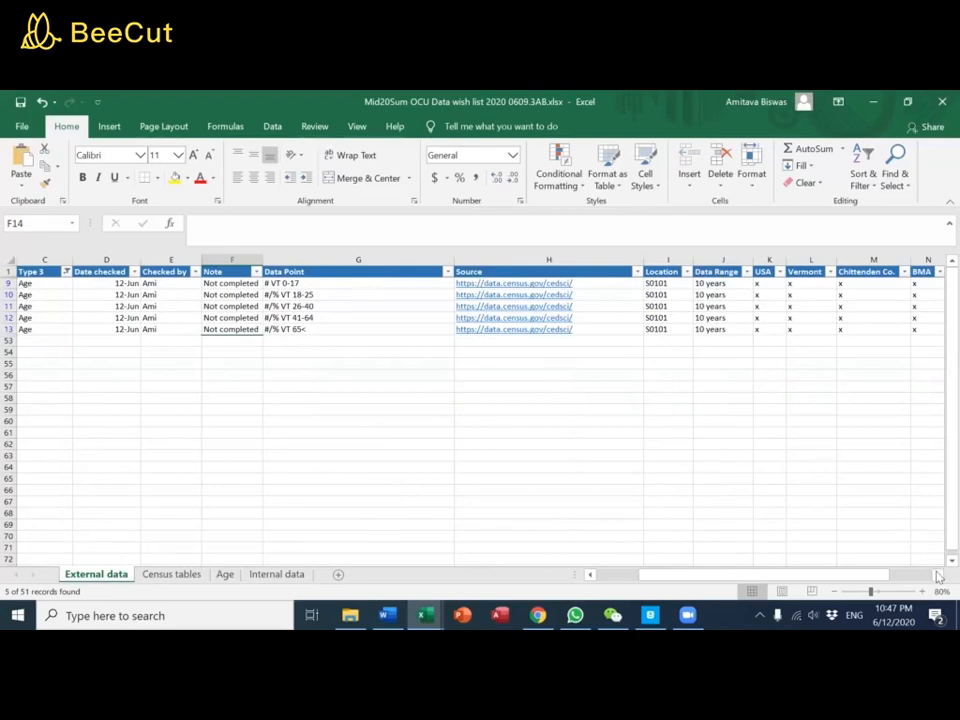
# Check the geography columns from USA through Winooski for the filtered Age rows
pyautogui.hscroll(2, 932, 566)
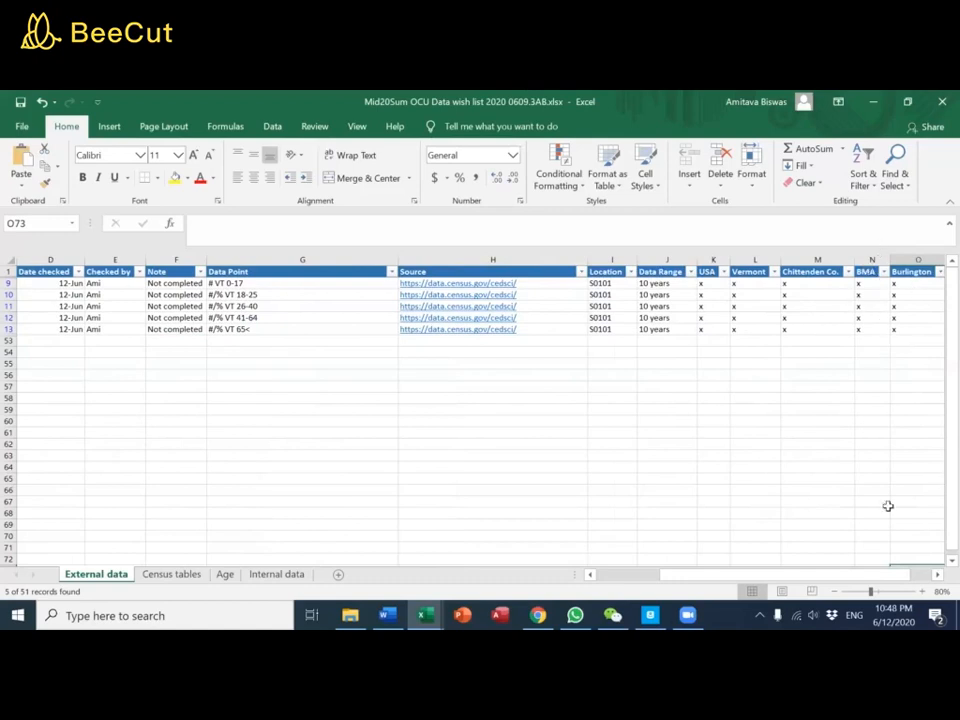
pyautogui.click(938, 575)
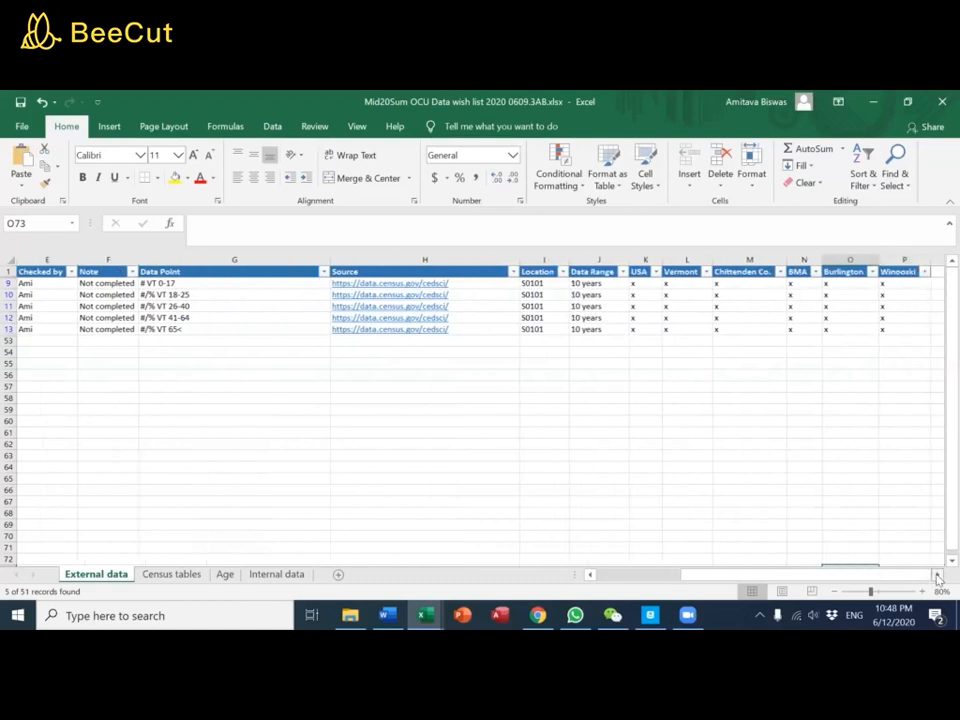
pyautogui.click(938, 575)
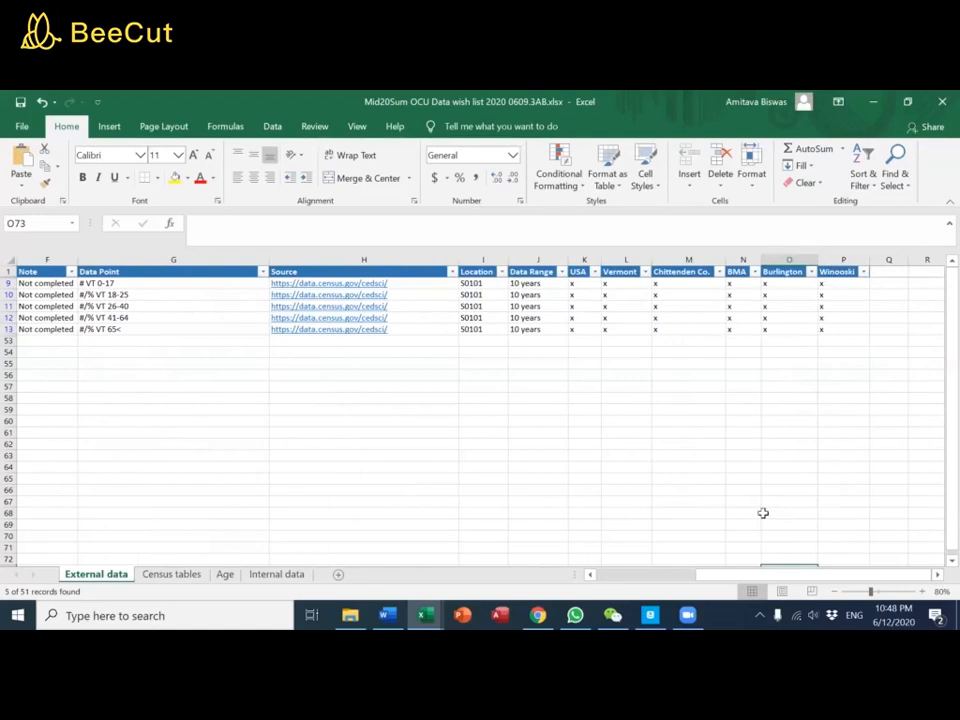
pyautogui.moveTo(690, 575); pyautogui.dragTo(655, 575)
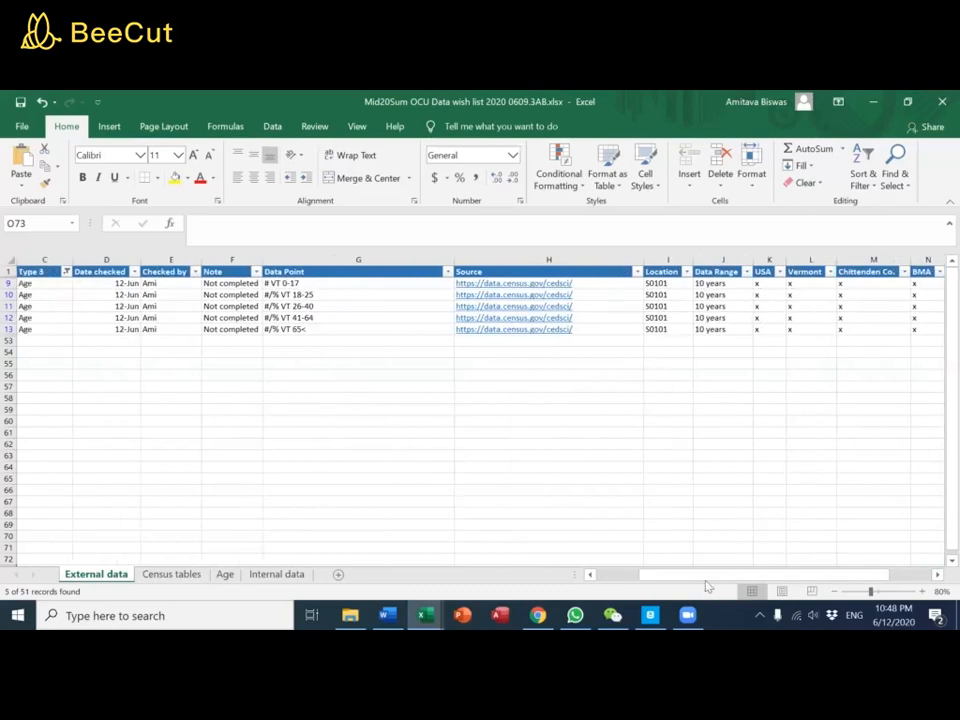
pyautogui.moveTo(696, 574); pyautogui.dragTo(686, 574)
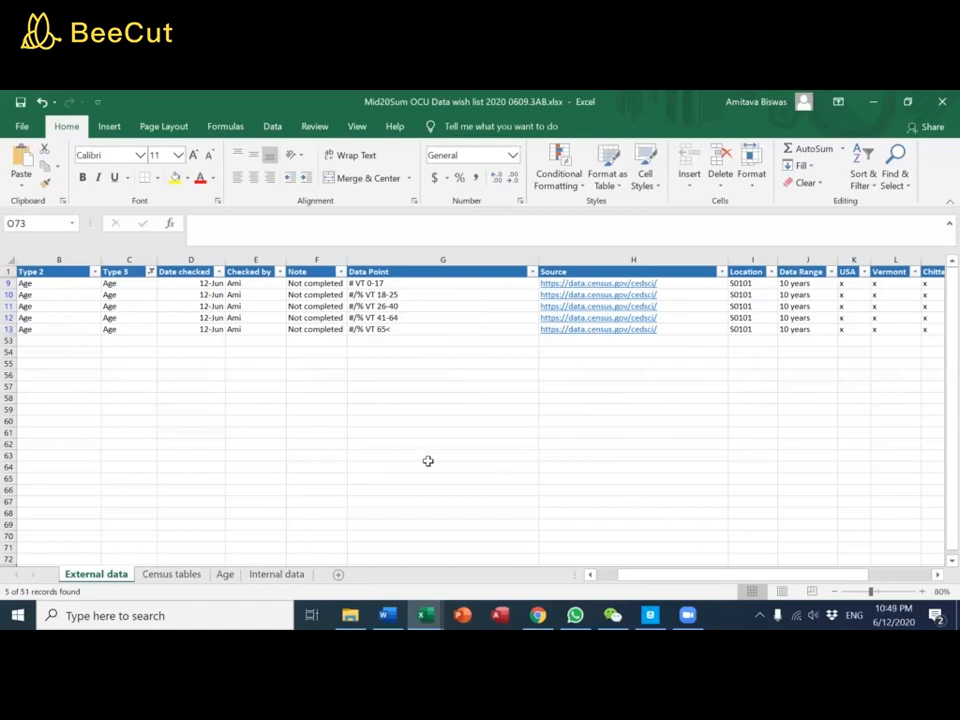
# Open the Age sheet and examine the age-range percentages for 2010 in B2:B19 and for 2011 in C2:C19
pyautogui.click(225, 575)
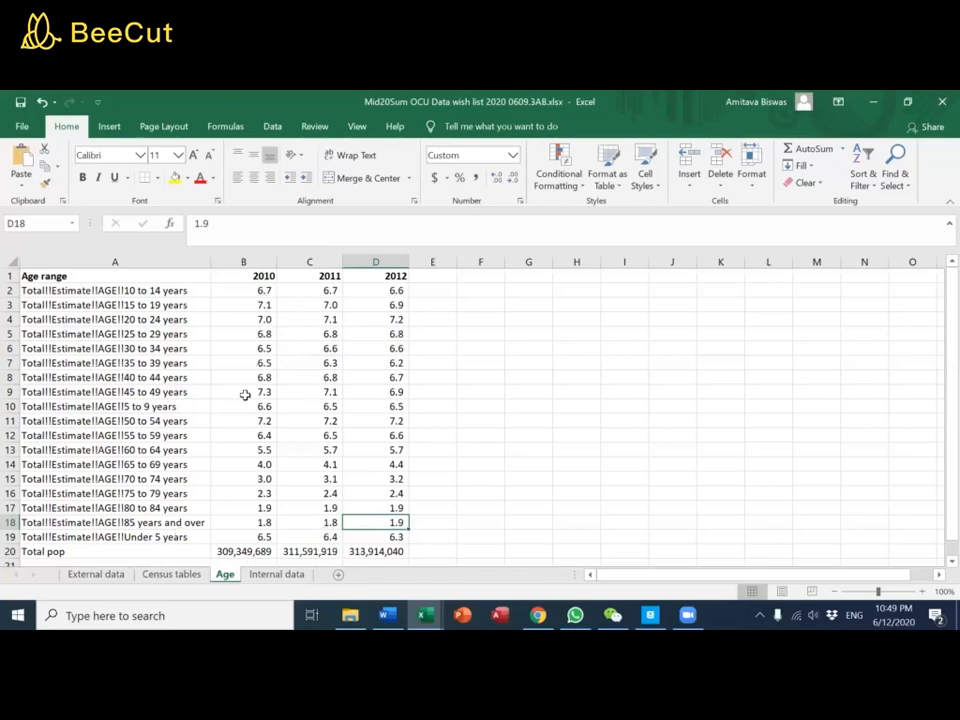
pyautogui.click(257, 290)
pyautogui.moveTo(250, 319); pyautogui.dragTo(249, 373)
pyautogui.moveTo(257, 290); pyautogui.dragTo(242, 535)
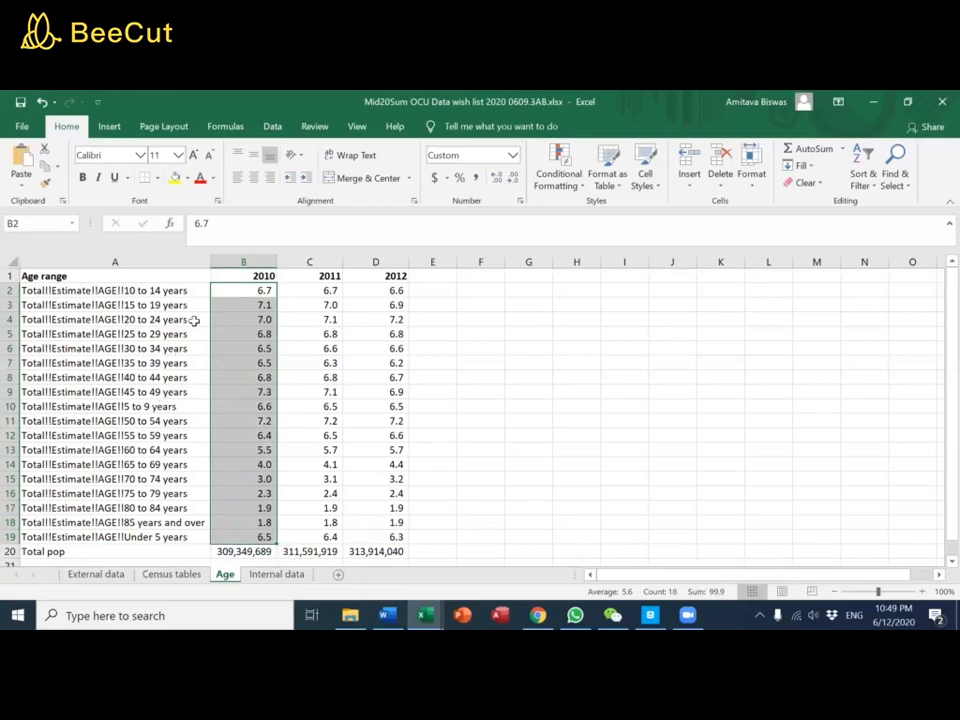
pyautogui.click(324, 292)
pyautogui.moveTo(309, 345); pyautogui.dragTo(291, 538)
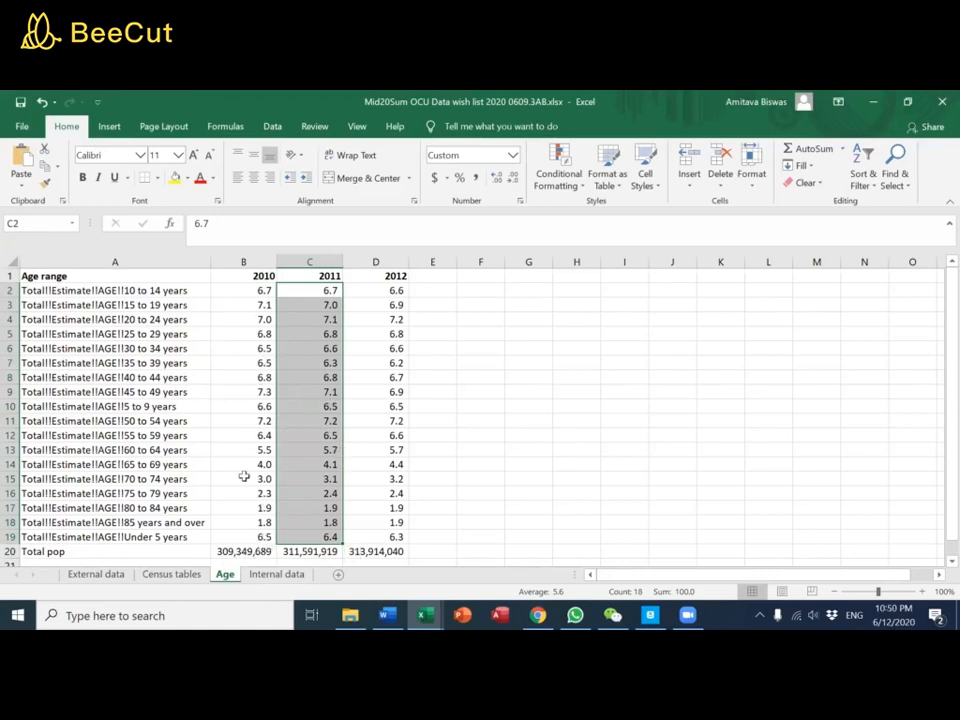
pyautogui.click(466, 447)
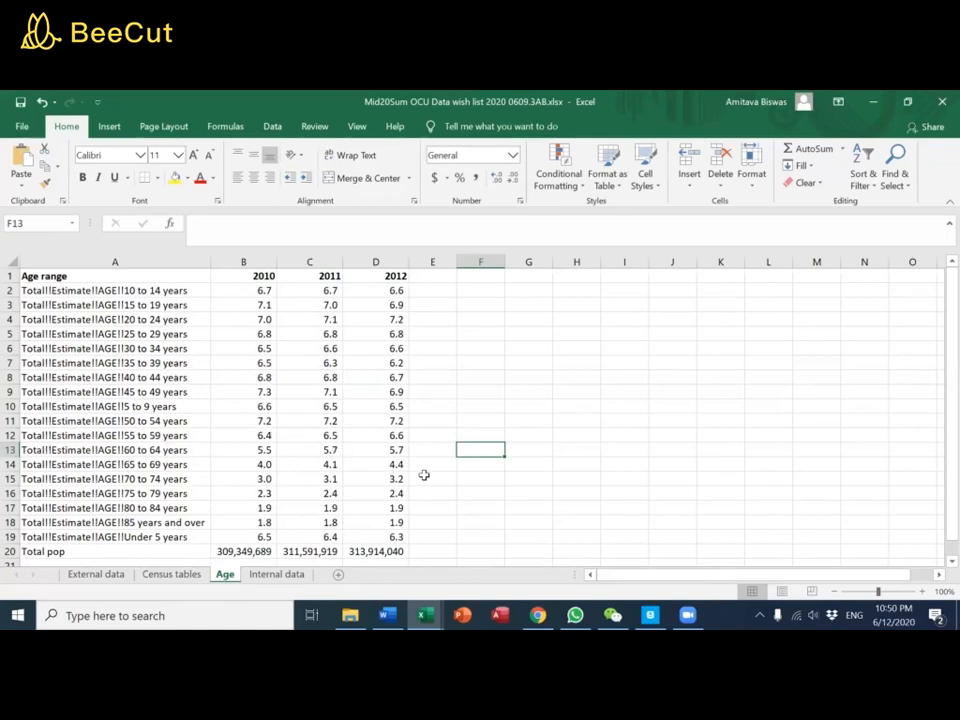
# View the Census tables sheet, return to External data, and open the census source link for the # VT 0-17 data point
pyautogui.click(182, 573)
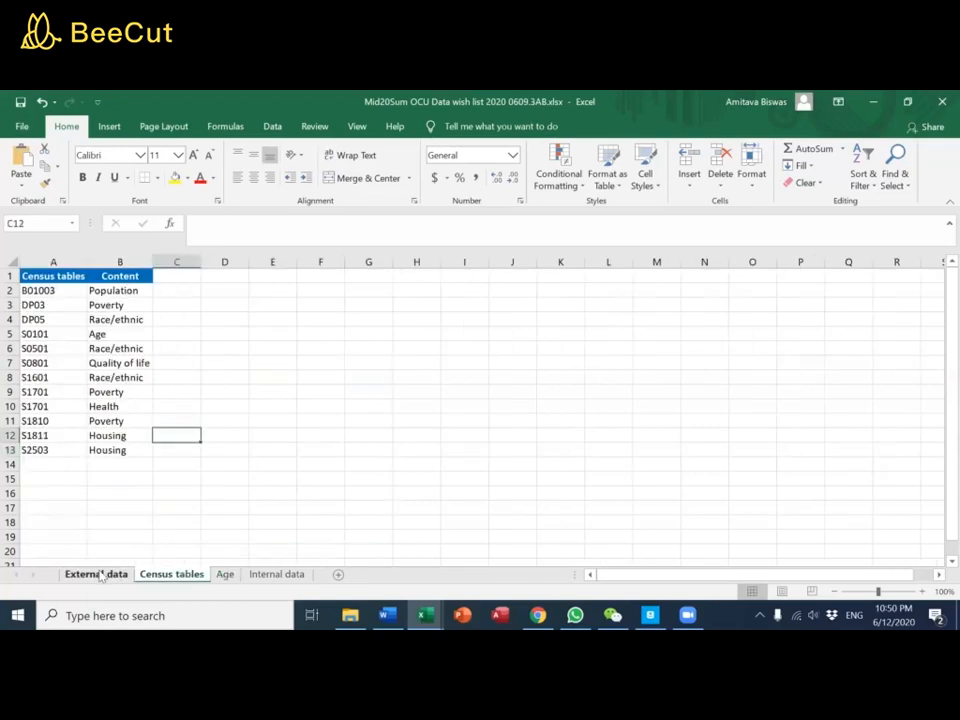
pyautogui.click(97, 574)
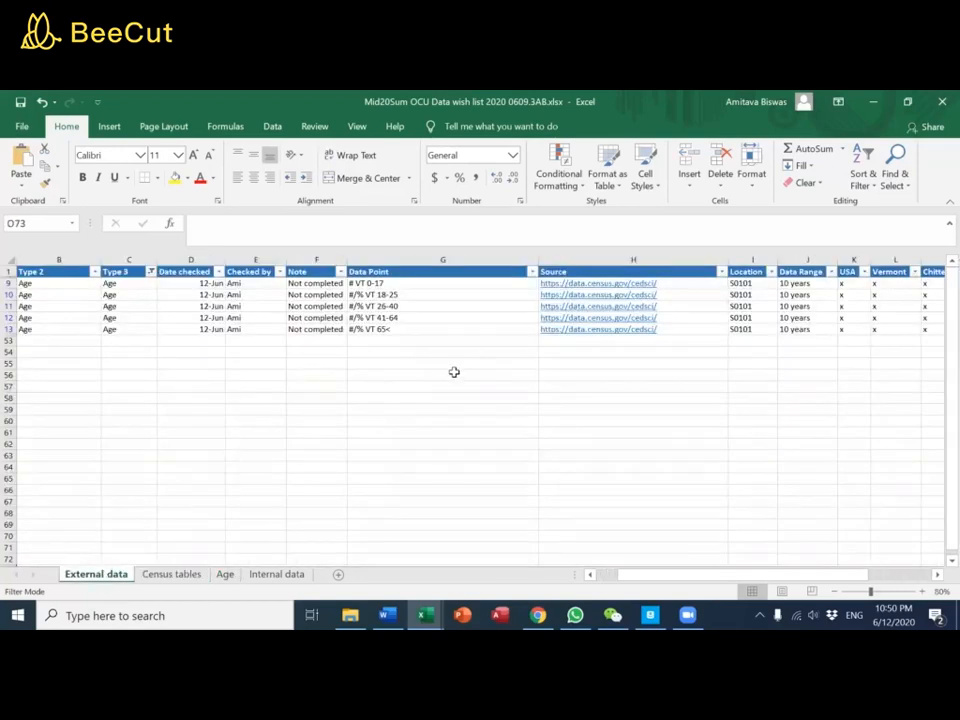
pyautogui.click(596, 286)
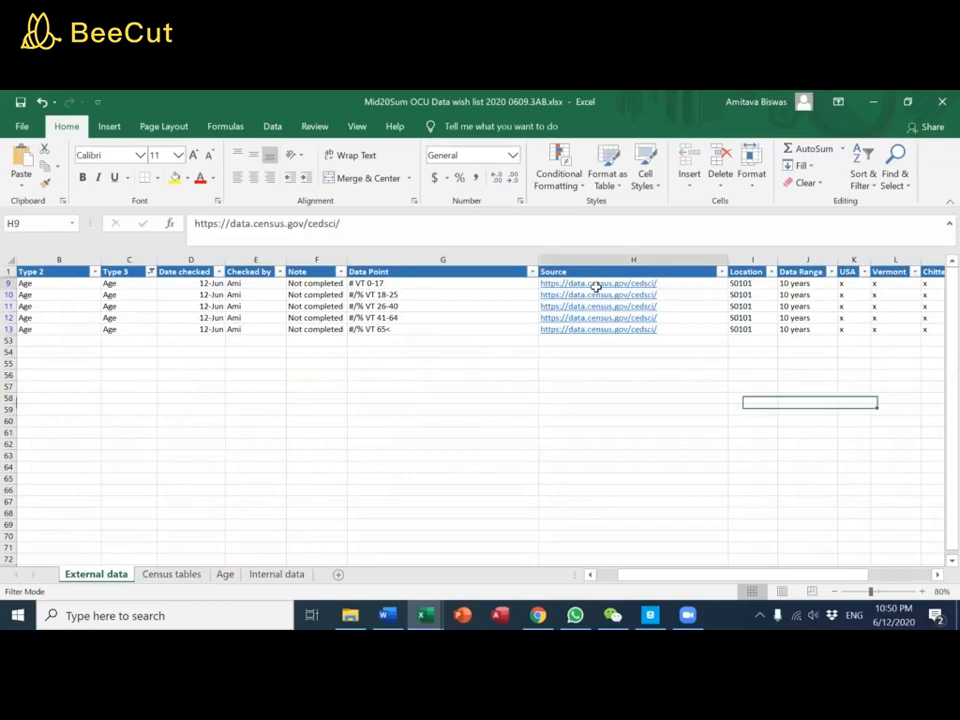
pyautogui.click(596, 286)
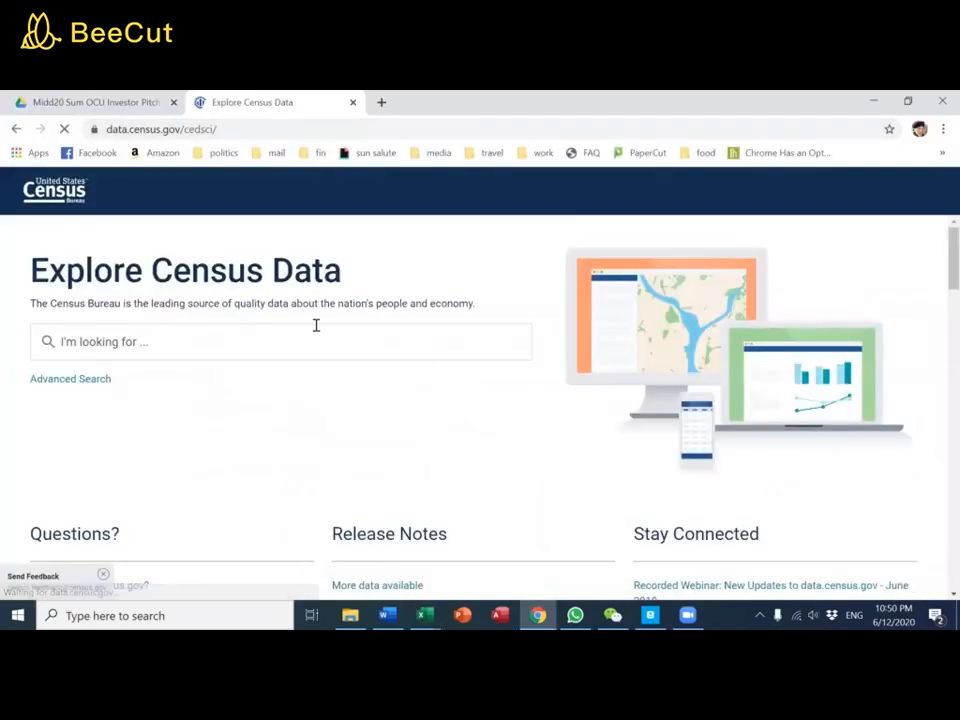
# Return to the Mid20Sum OCU Data wish list workbook in Excel and copy the table code S0101 from Location cell I11
pyautogui.click(295, 342)
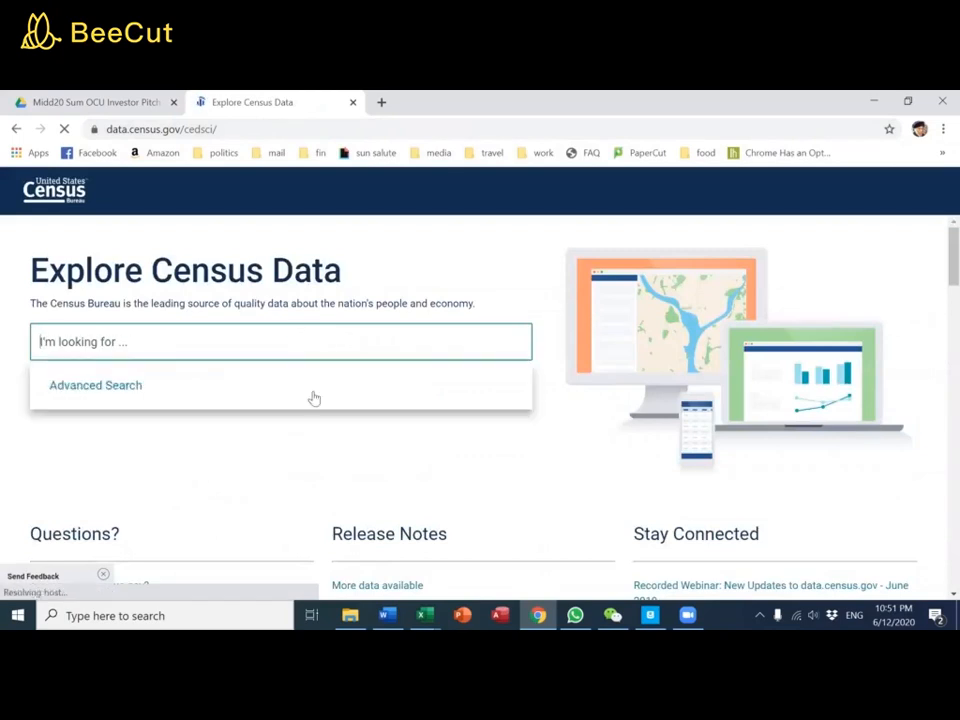
pyautogui.click(425, 615)
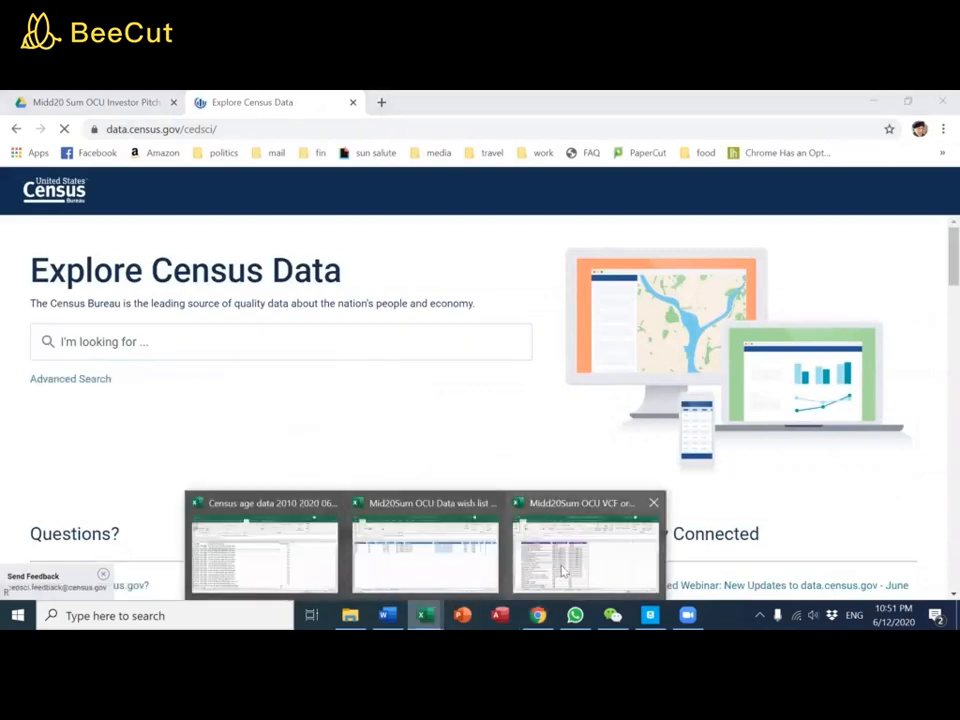
pyautogui.click(446, 579)
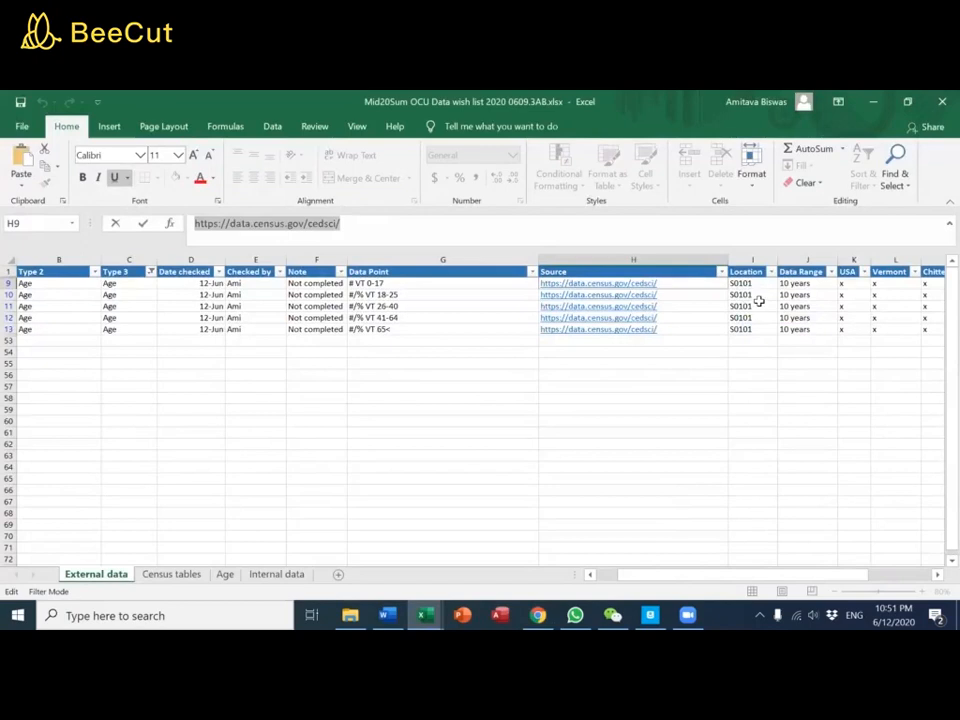
pyautogui.click(752, 305)
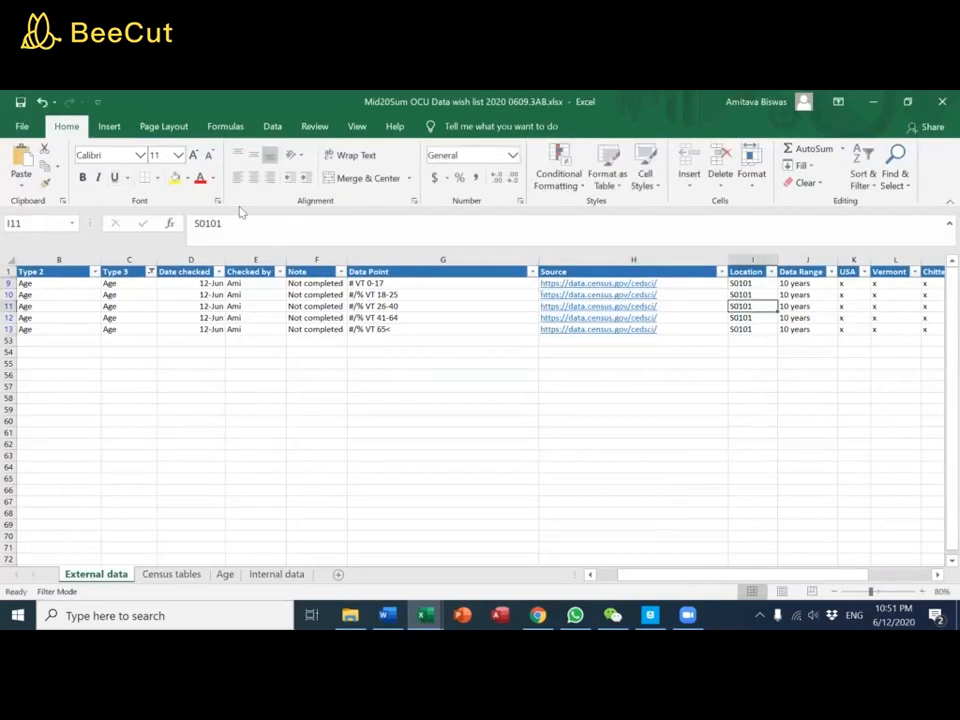
pyautogui.moveTo(234, 227); pyautogui.dragTo(92, 188)
pyautogui.hotkey('ctrl', 'c')
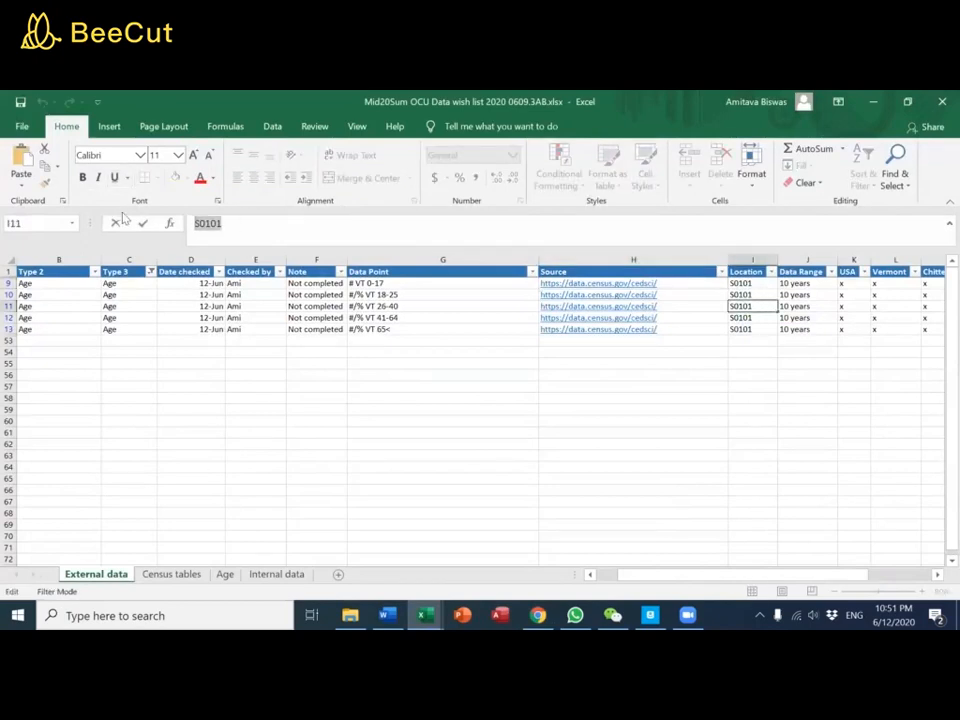
# Switch to Chrome, search Explore Census Data for table code S0101, and look over the Age and Sex table preview
pyautogui.click(538, 615)
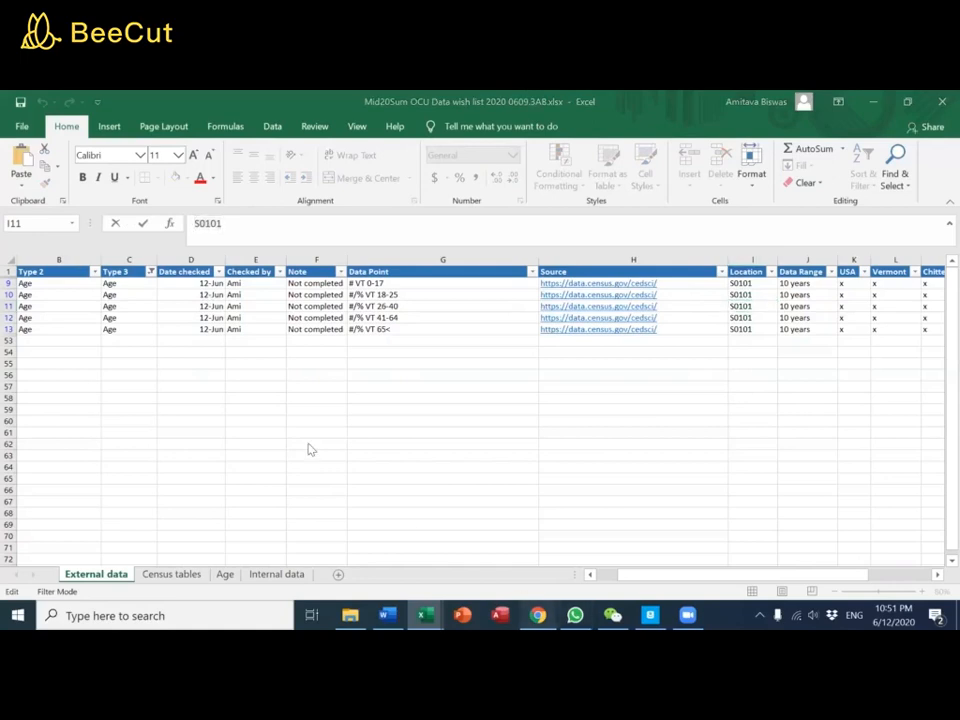
pyautogui.click(215, 348)
pyautogui.hotkey('ctrl', 'v')
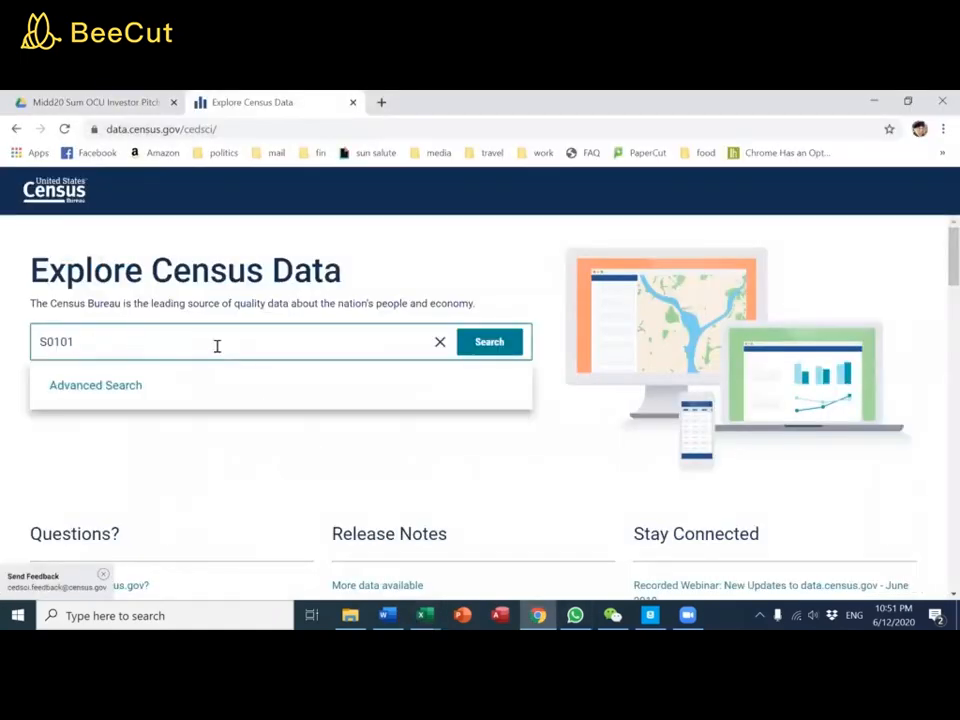
pyautogui.click(486, 342)
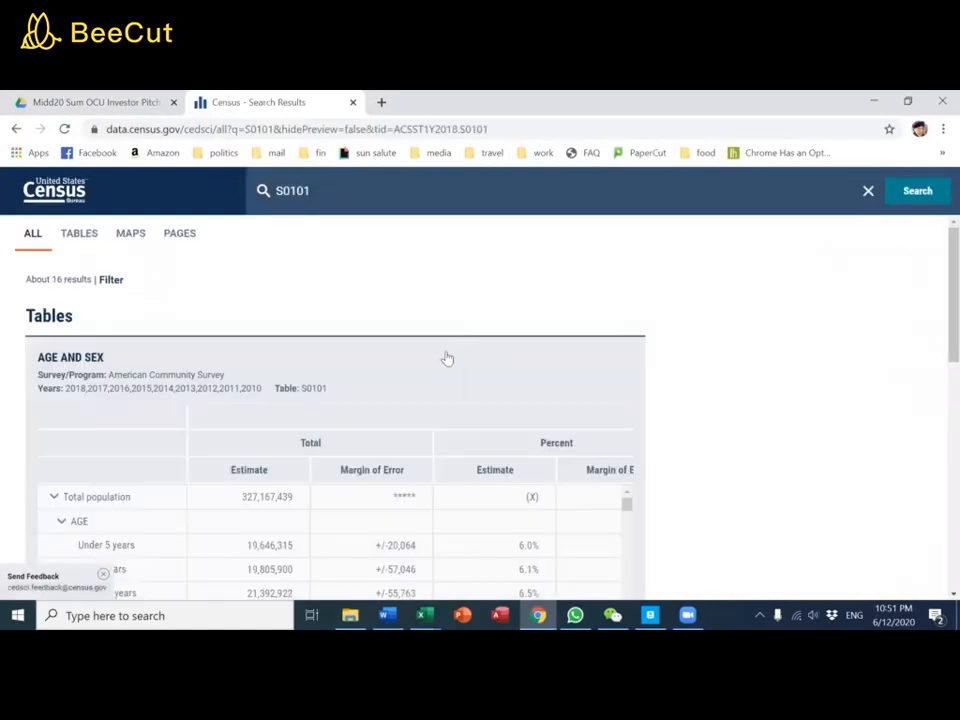
pyautogui.scroll(-2, 447, 358)
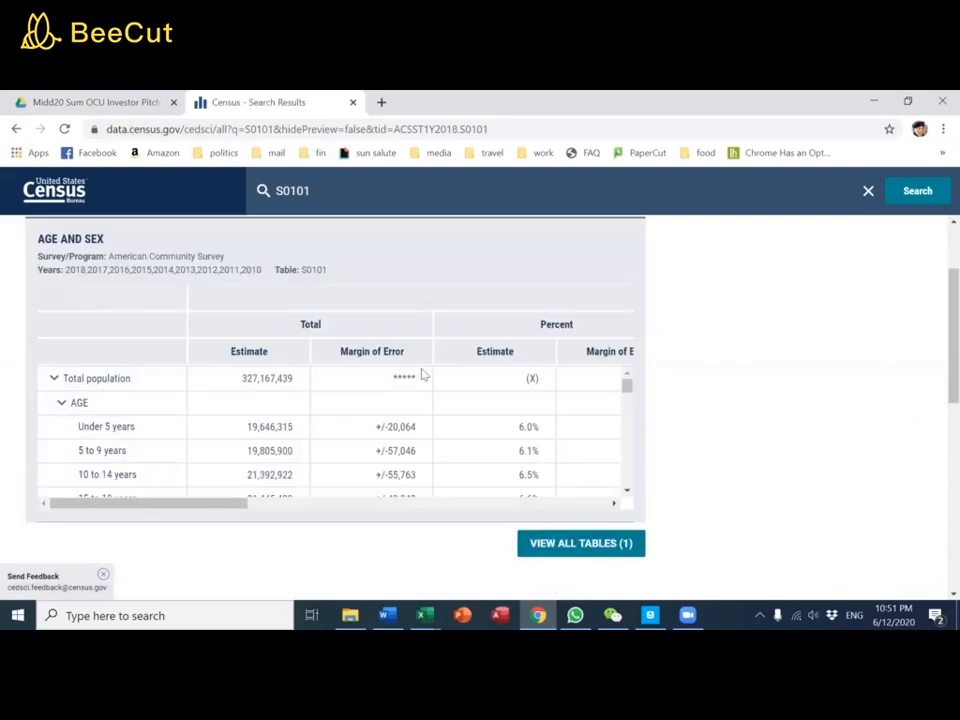
# Open the full Age and Sex table S0101, mark it for download and bring up its download options
pyautogui.click(111, 396)
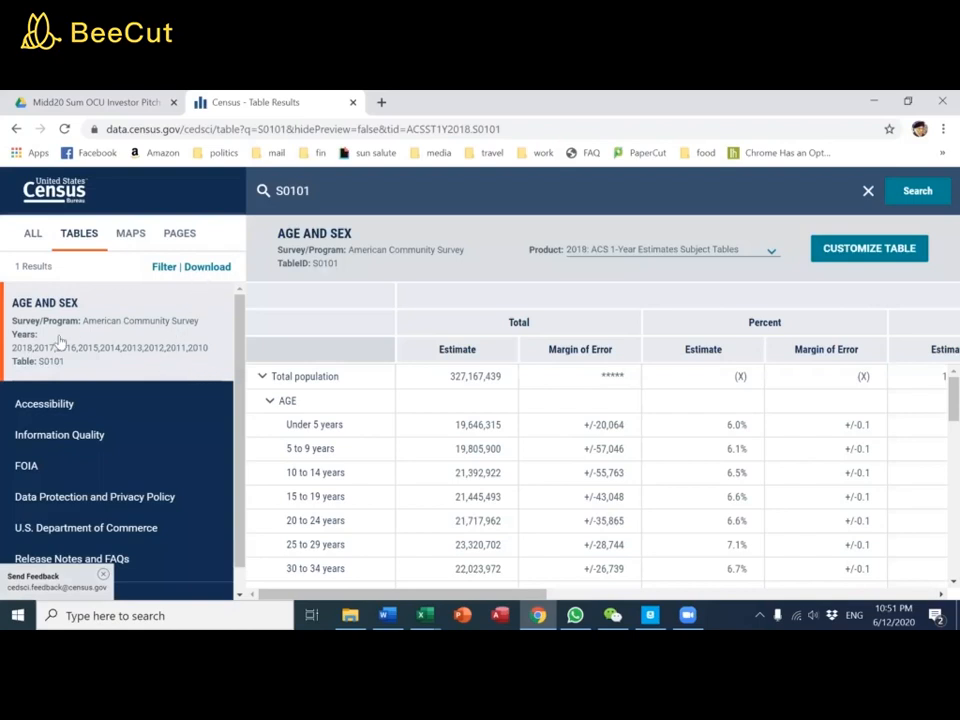
pyautogui.click(24, 337)
pyautogui.click(168, 298)
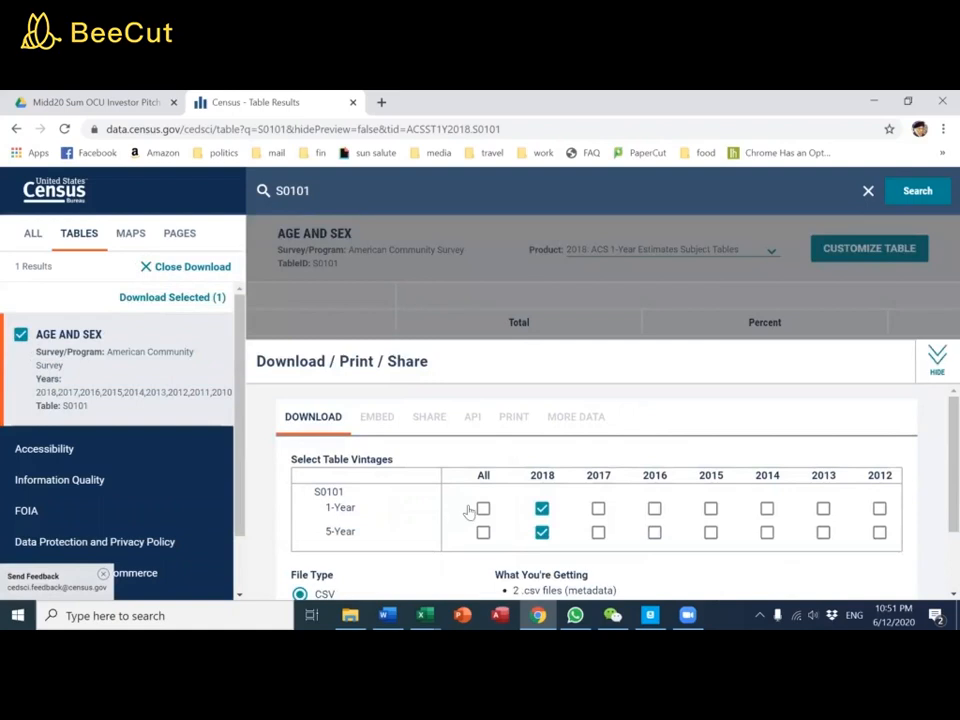
# Include all 1-Year vintages of S0101, exclude the 2018 5-Year vintage, and download the CSV files
pyautogui.click(483, 511)
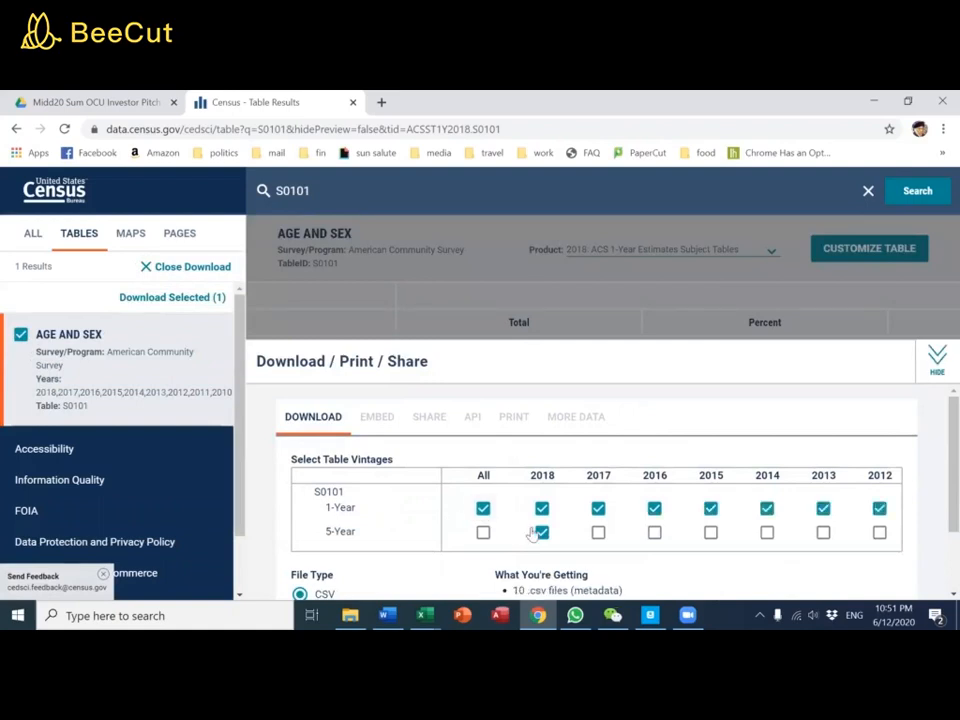
pyautogui.click(541, 532)
pyautogui.scroll(-1, 590, 512)
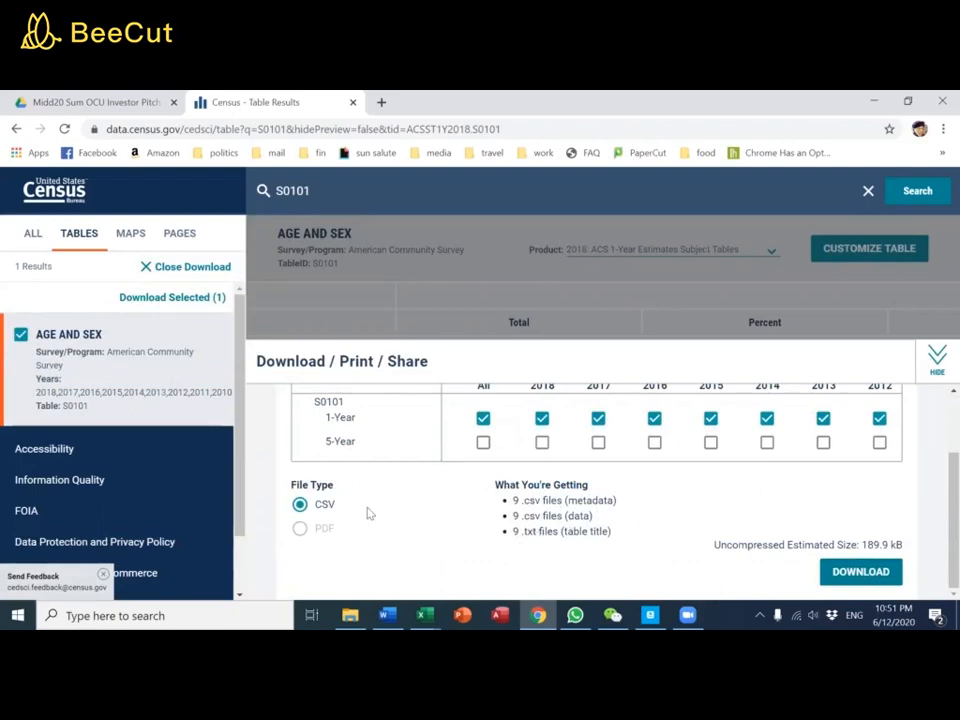
pyautogui.click(842, 572)
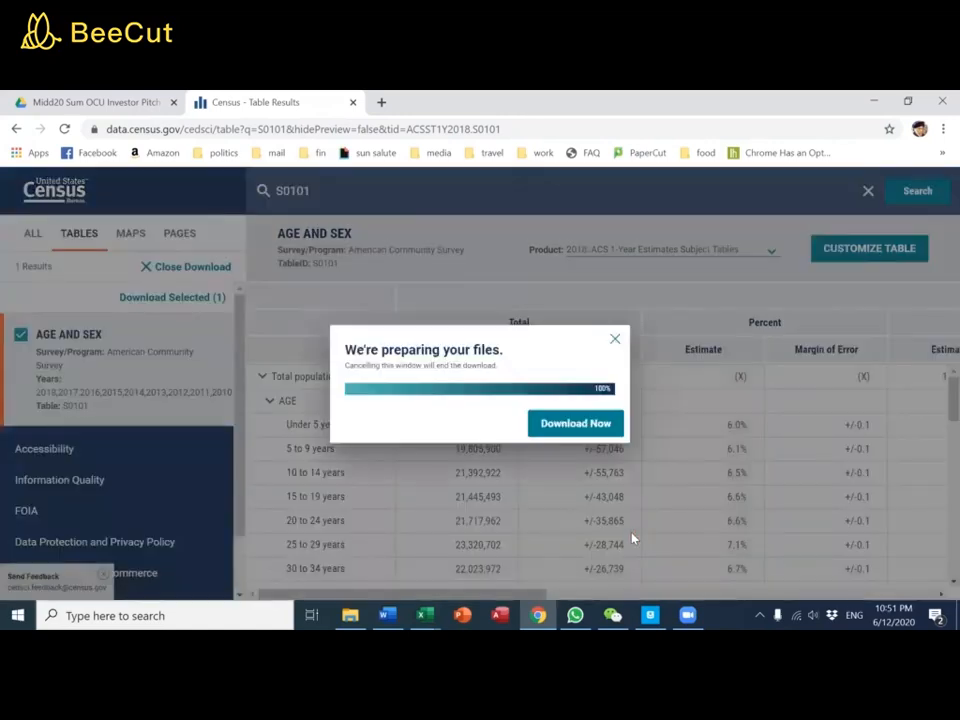
pyautogui.click(575, 424)
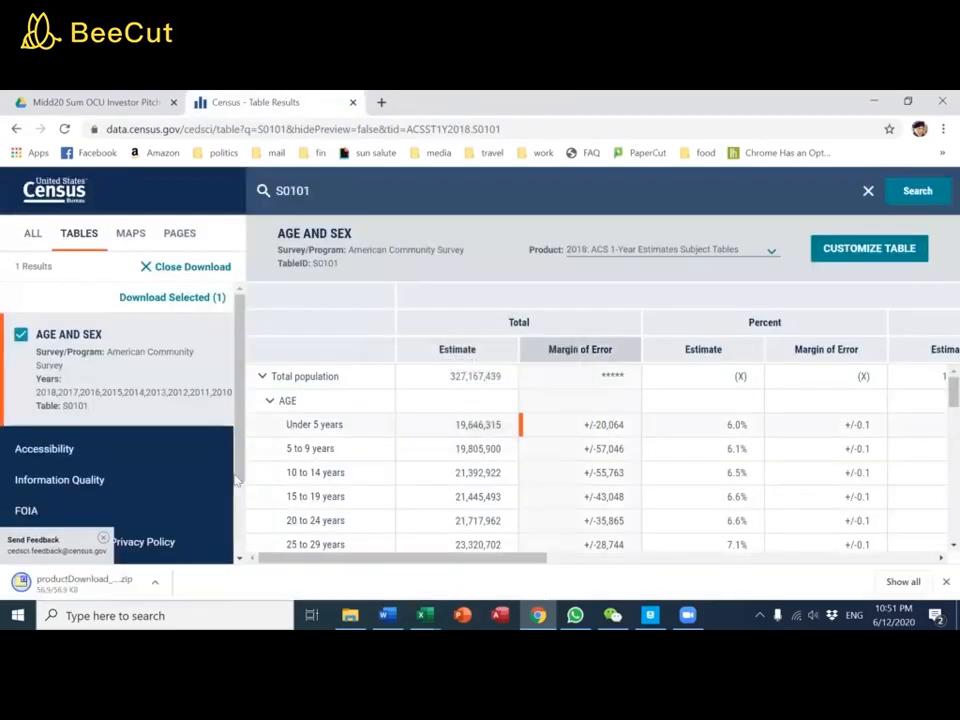
# Open the downloaded zip archive and open the 2013 S0101 data_with_overlays CSV file in Excel
pyautogui.click(86, 585)
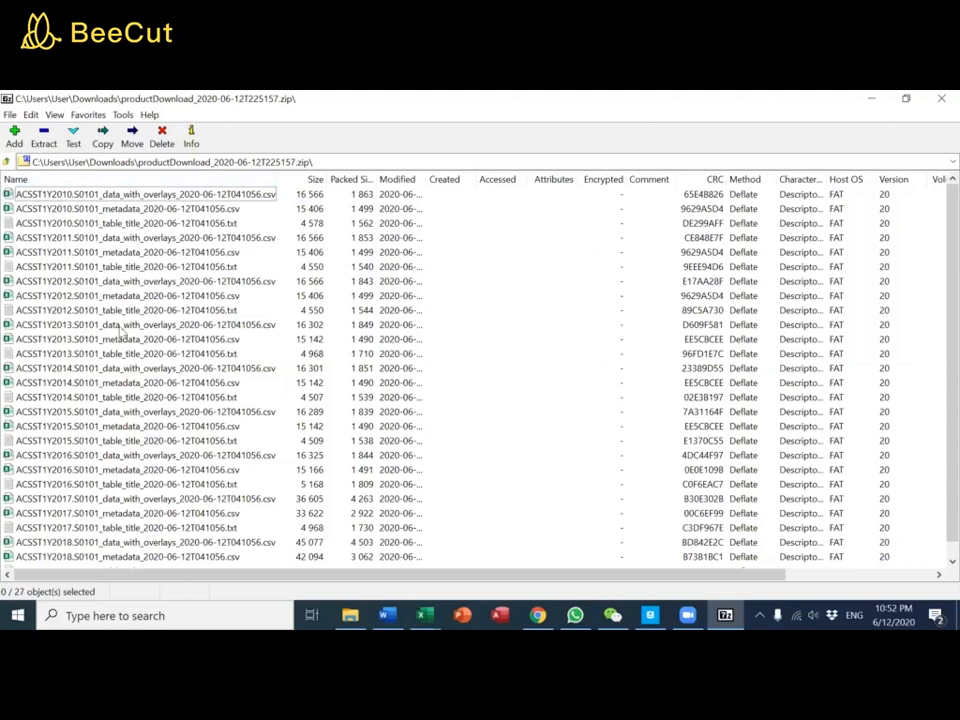
pyautogui.click(120, 329)
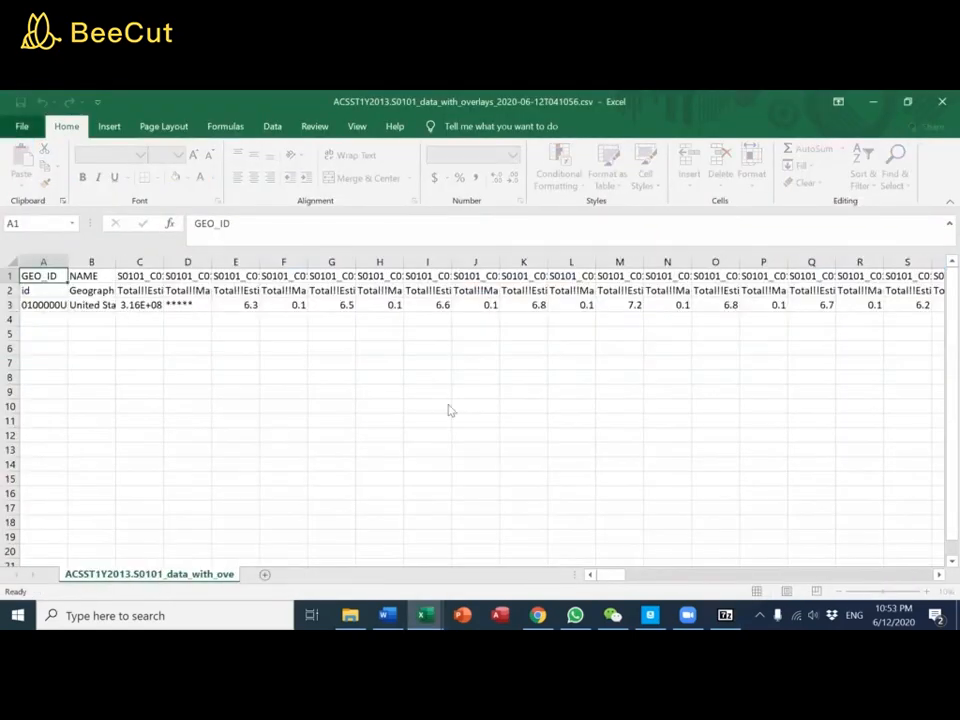
pyautogui.click(472, 394)
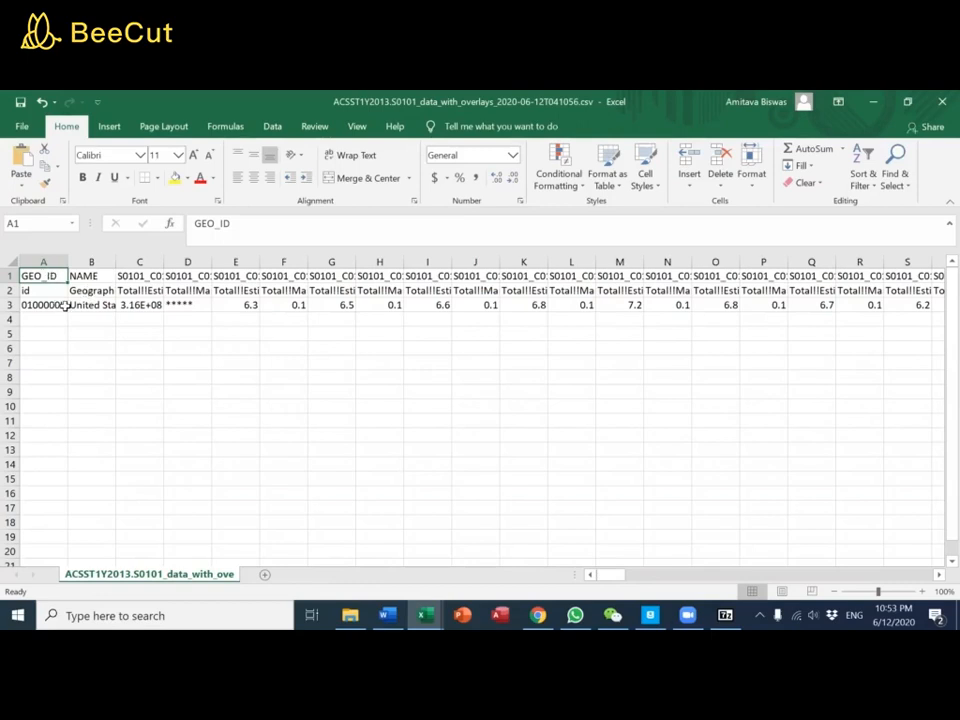
# Copy the entire data block in rows 1 to 3, from A1 across to the last filled column
pyautogui.moveTo(650, 568); pyautogui.dragTo(559, 556)
pyautogui.hotkey('ctrl', 'shift', 'Down')
pyautogui.hotkey('ctrl', 'shift', 'Right')
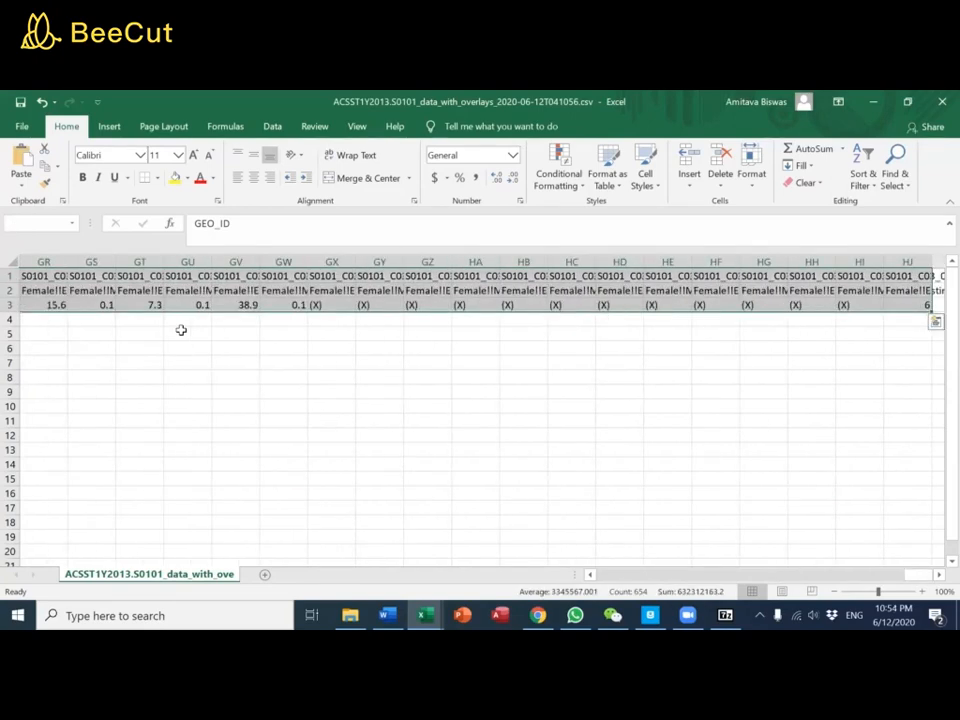
pyautogui.hotkey('ctrl', 'c')
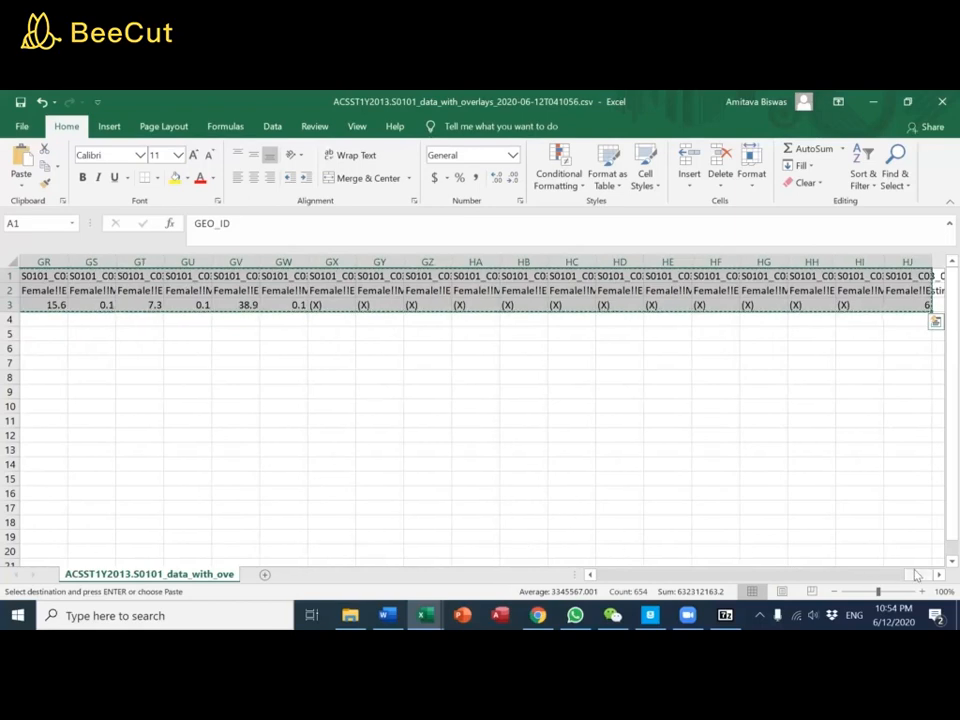
# Paste the copied census data transposed, starting at cell A5
pyautogui.click(811, 577)
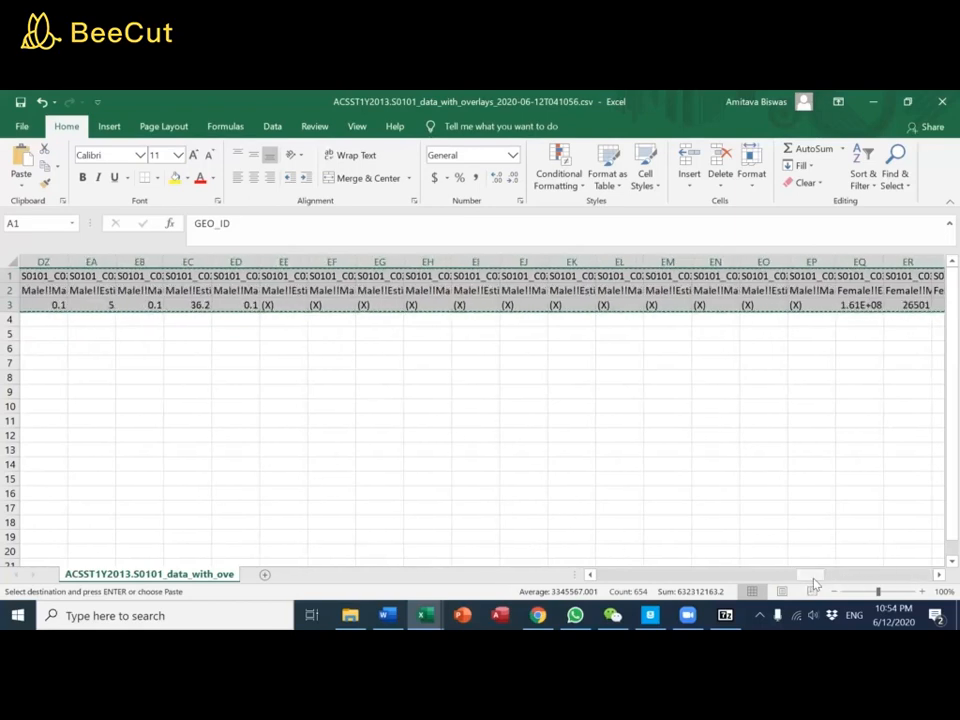
pyautogui.moveTo(738, 583); pyautogui.dragTo(593, 584)
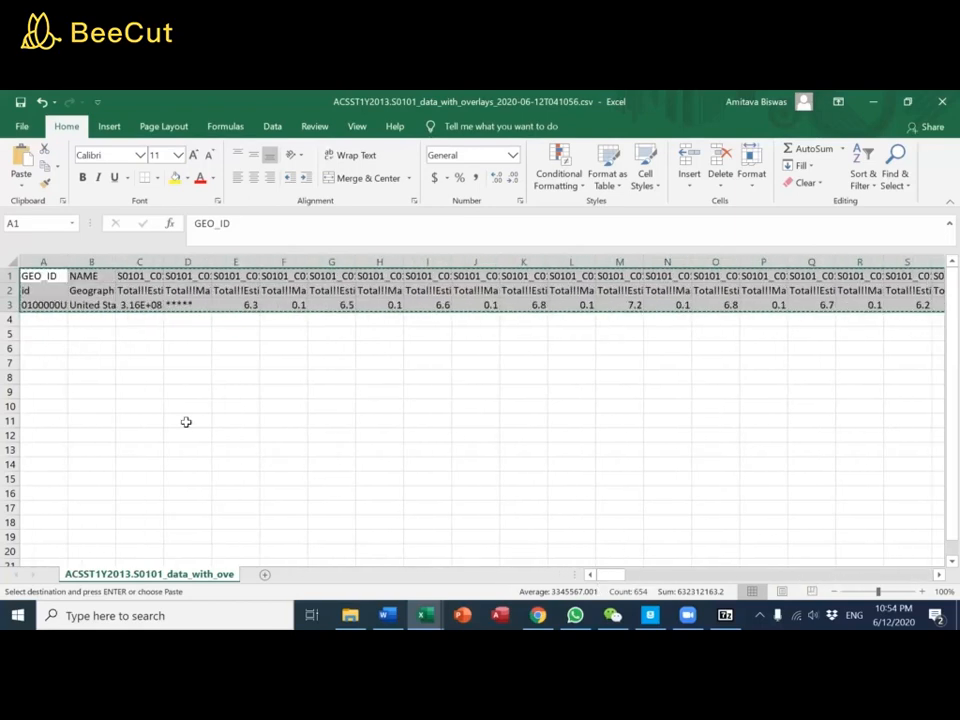
pyautogui.click(37, 333)
pyautogui.rightClick(38, 335)
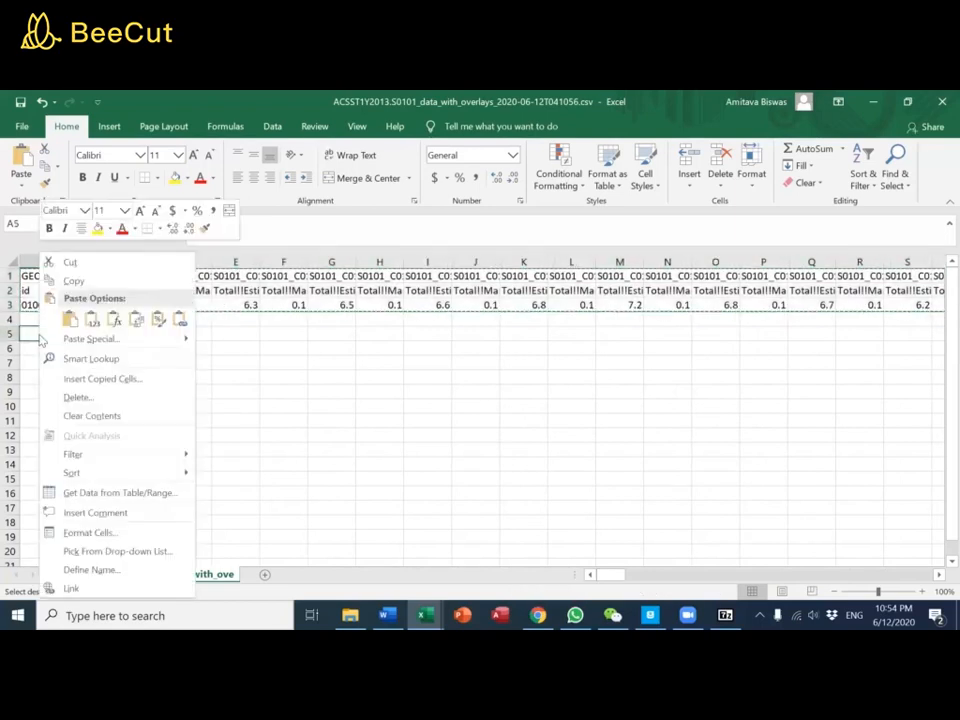
pyautogui.click(137, 323)
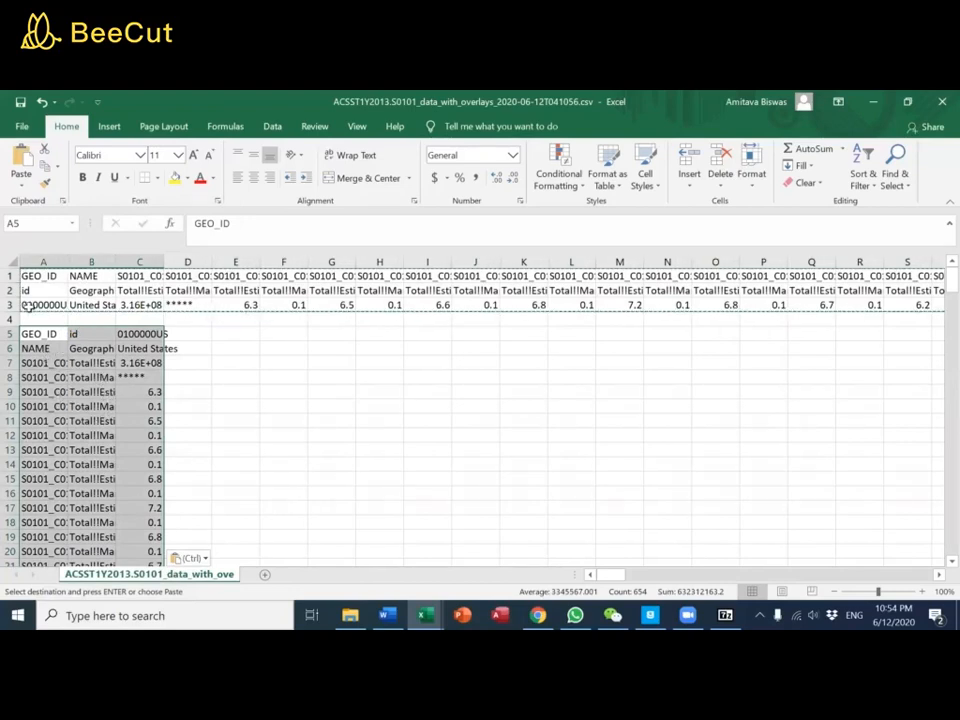
# Delete rows 1 to 4 holding the original horizontal data and the blank row above the transposed block
pyautogui.moveTo(12, 276); pyautogui.dragTo(10, 315)
pyautogui.rightClick(10, 315)
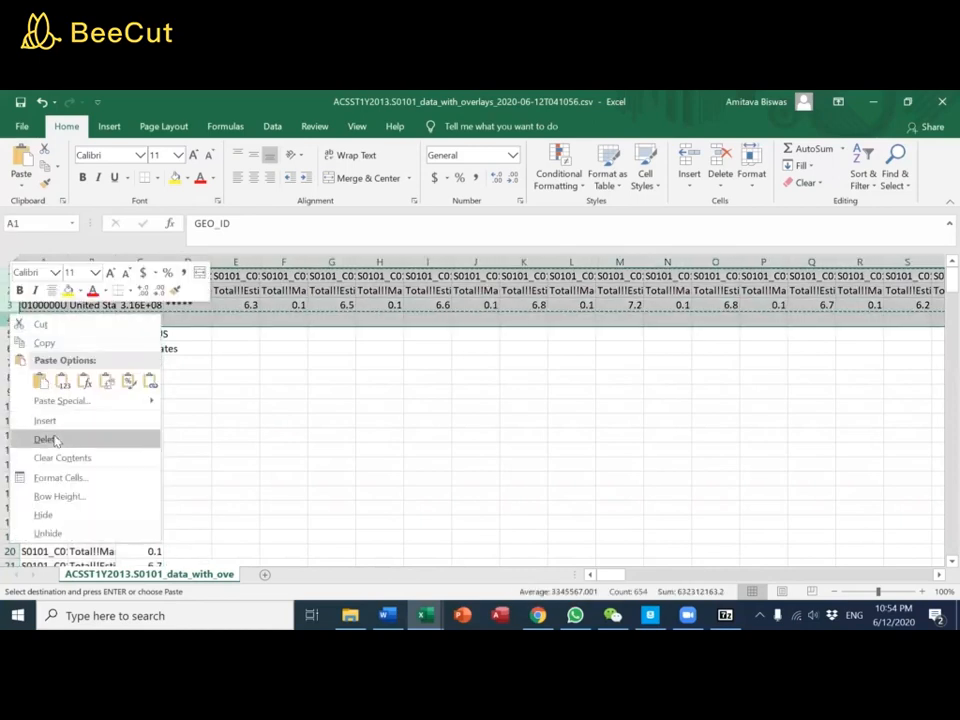
pyautogui.click(47, 437)
pyautogui.click(211, 405)
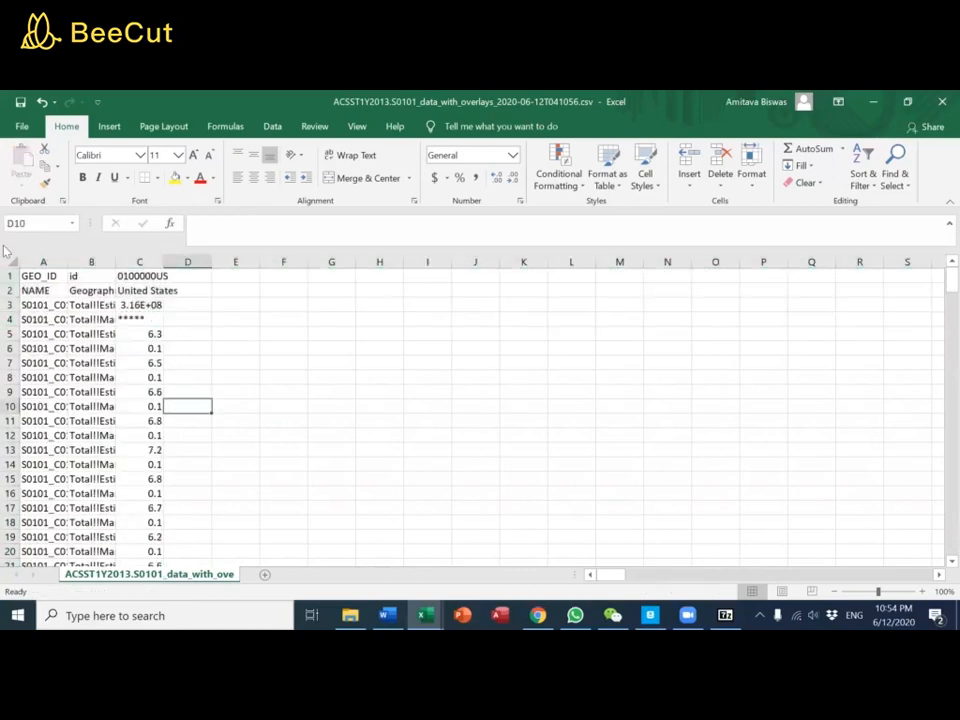
# Auto-fit the width of all columns in the sheet to their contents
pyautogui.click(12, 262)
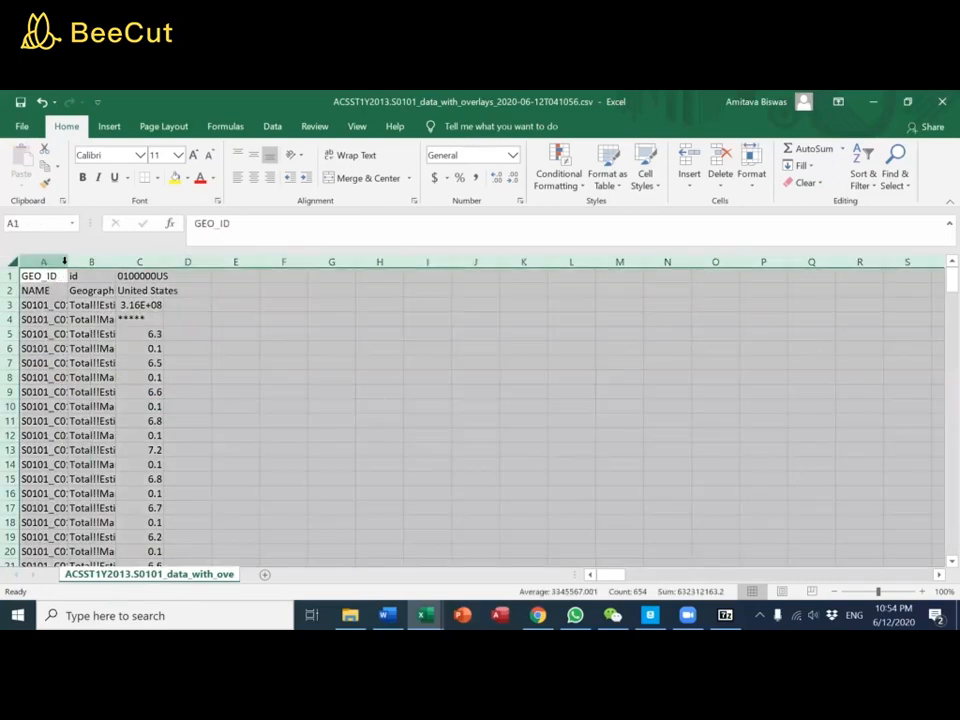
pyautogui.doubleClick(65, 261)
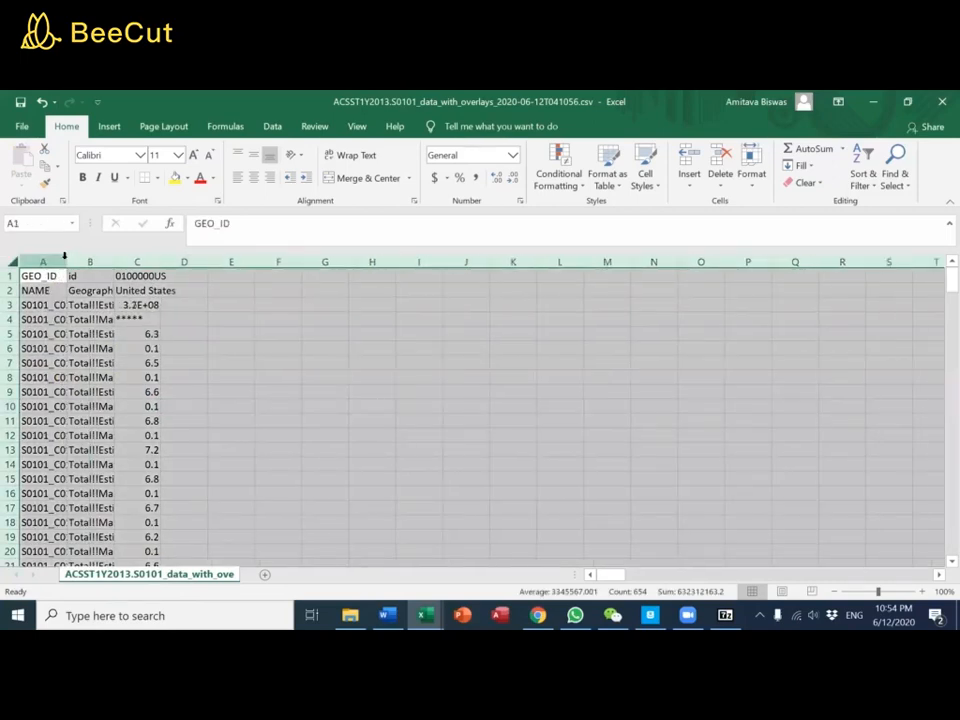
pyautogui.doubleClick(65, 261)
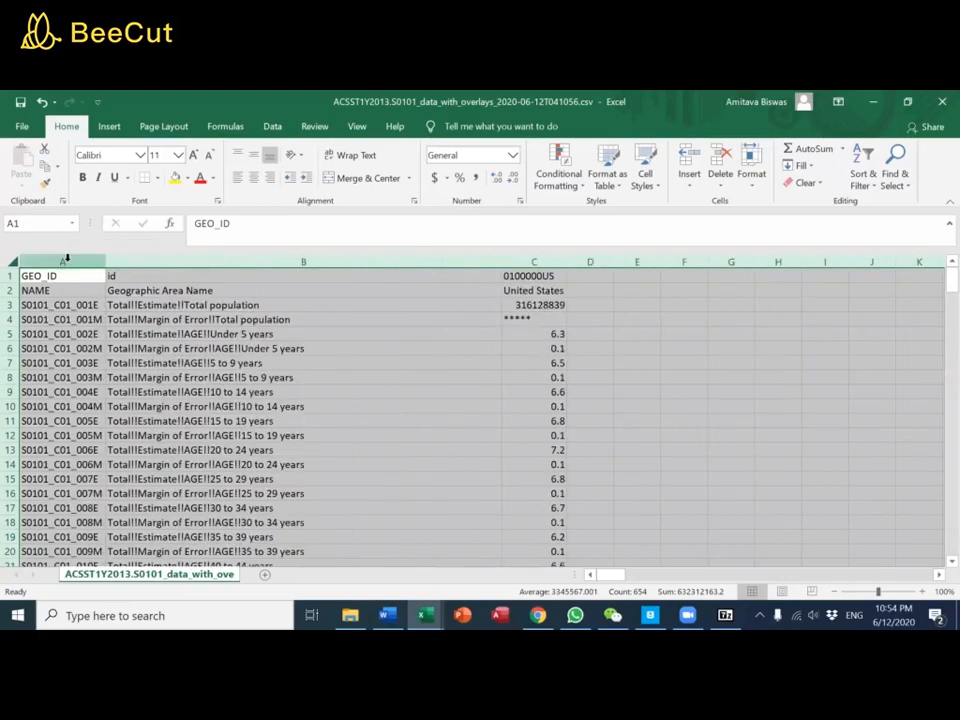
pyautogui.click(180, 377)
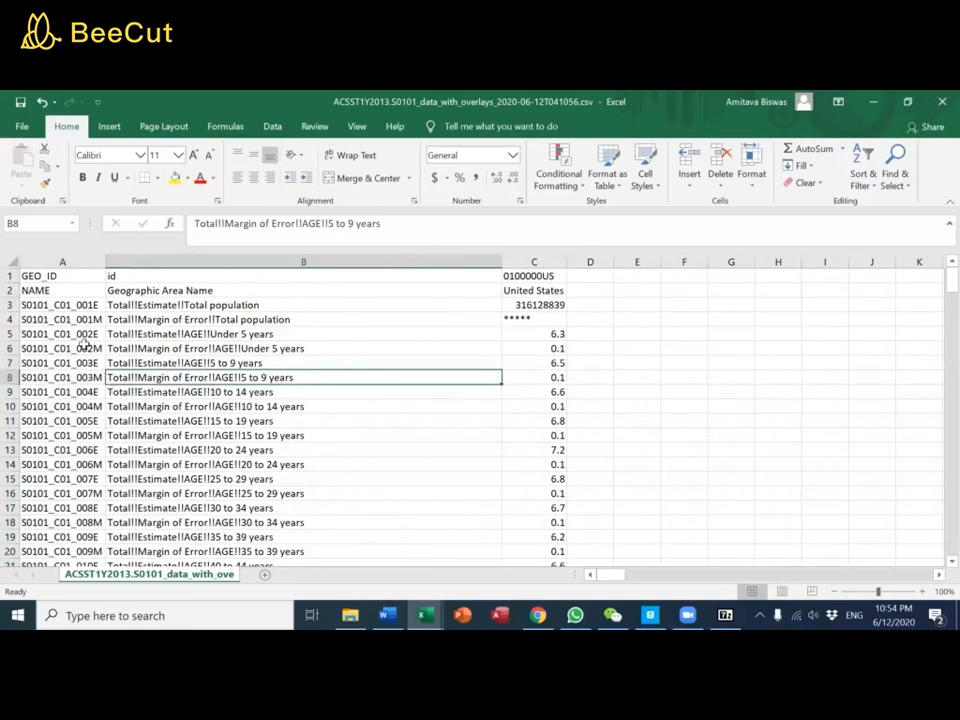
# Delete row 2, which holds the NAME and Geographic Area Name entries
pyautogui.click(199, 305)
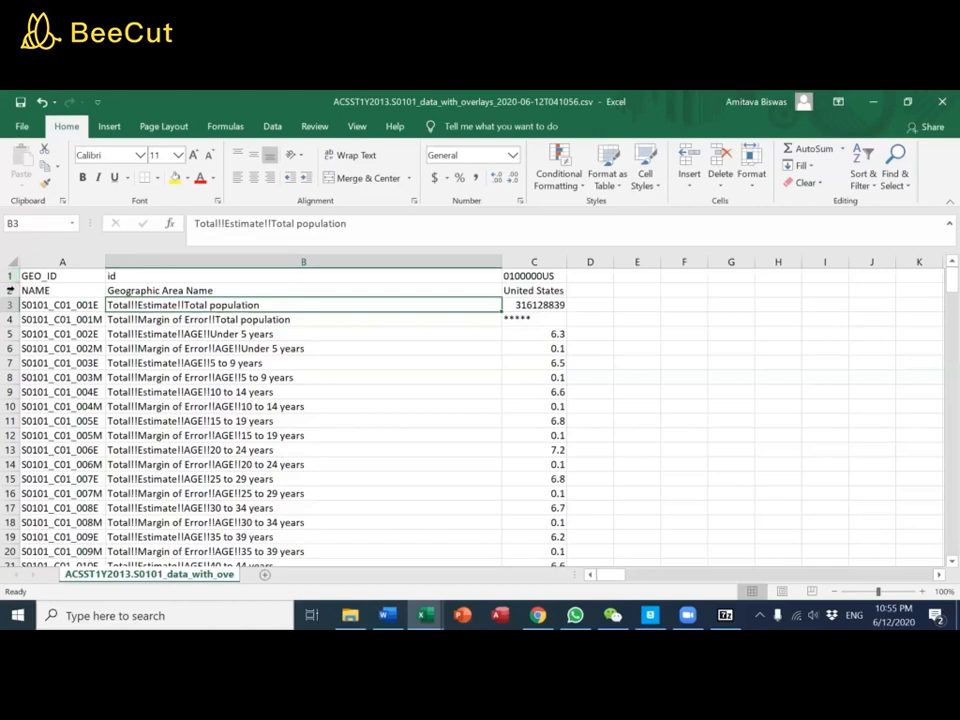
pyautogui.click(10, 290)
pyautogui.rightClick(10, 290)
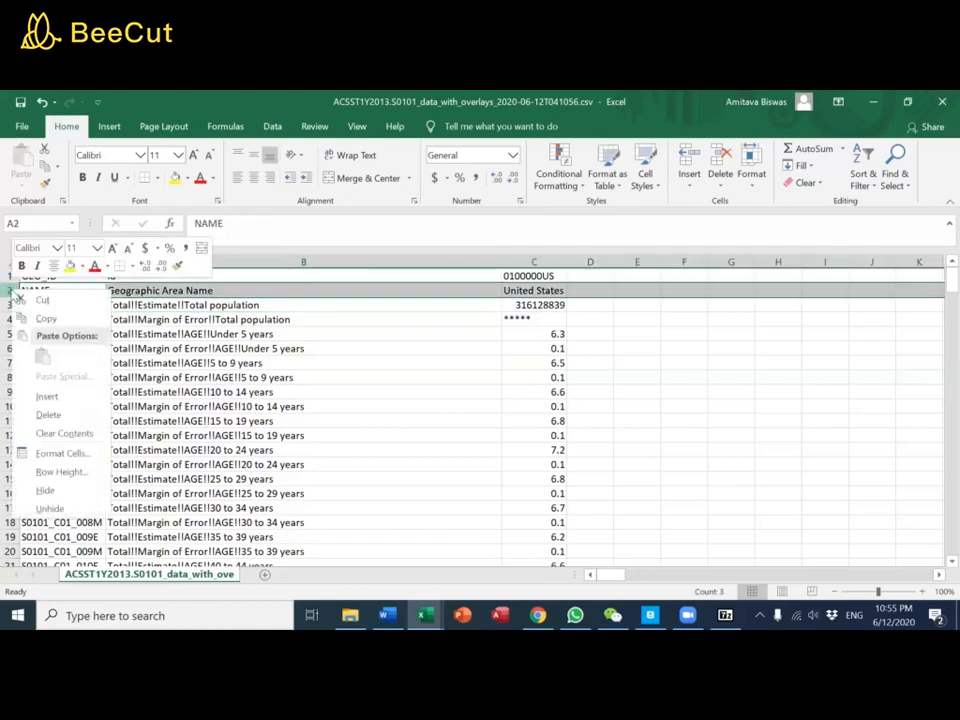
pyautogui.click(50, 414)
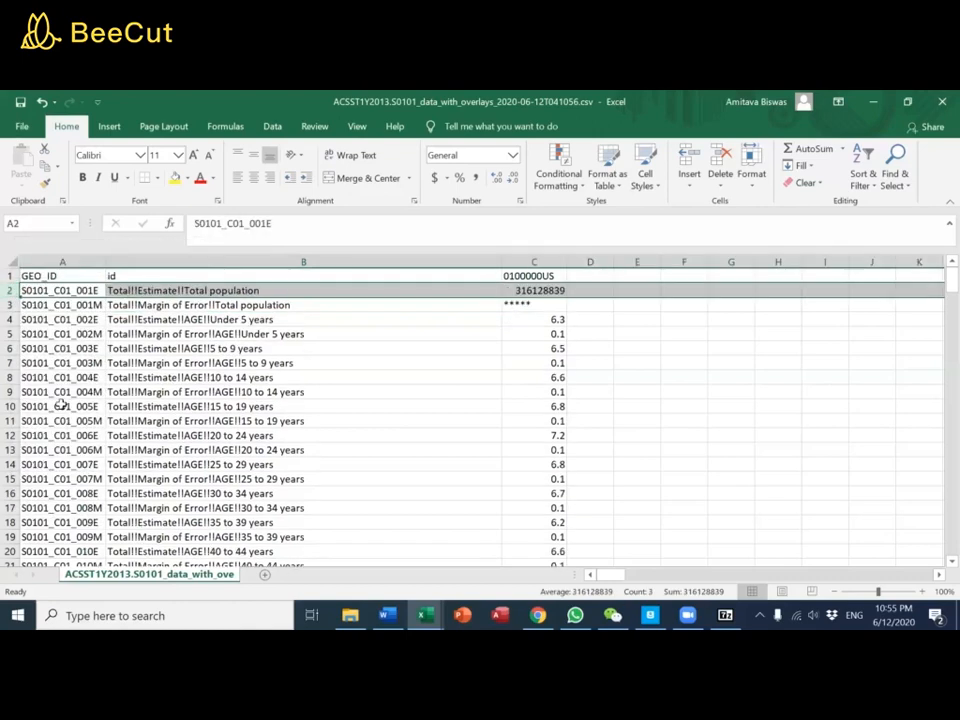
# Replace the column heading in C1 with "value"
pyautogui.click(159, 279)
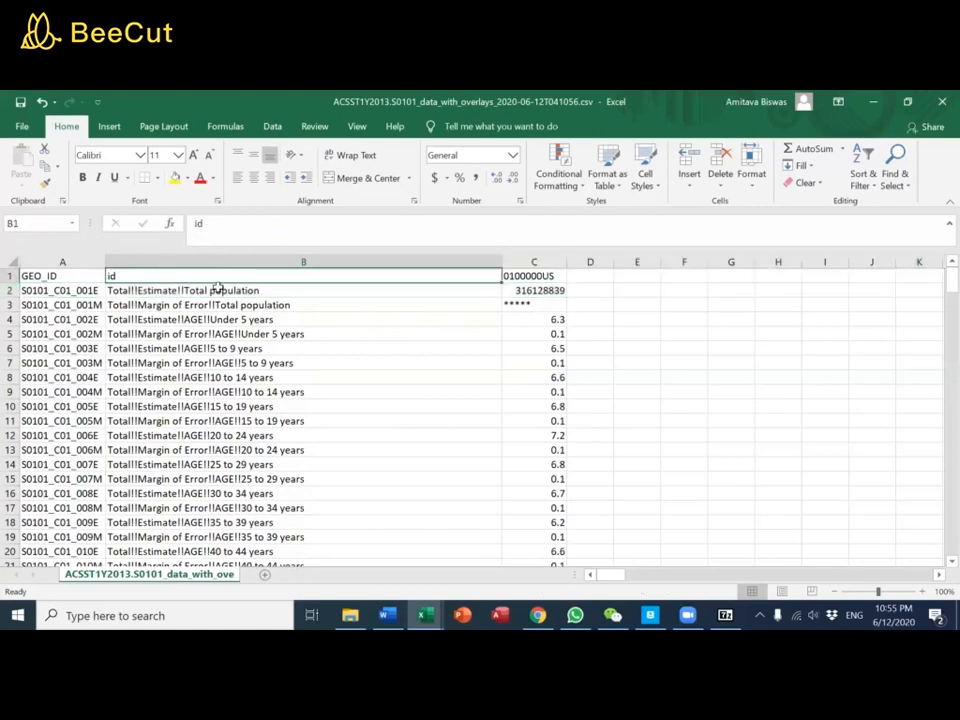
pyautogui.click(538, 276)
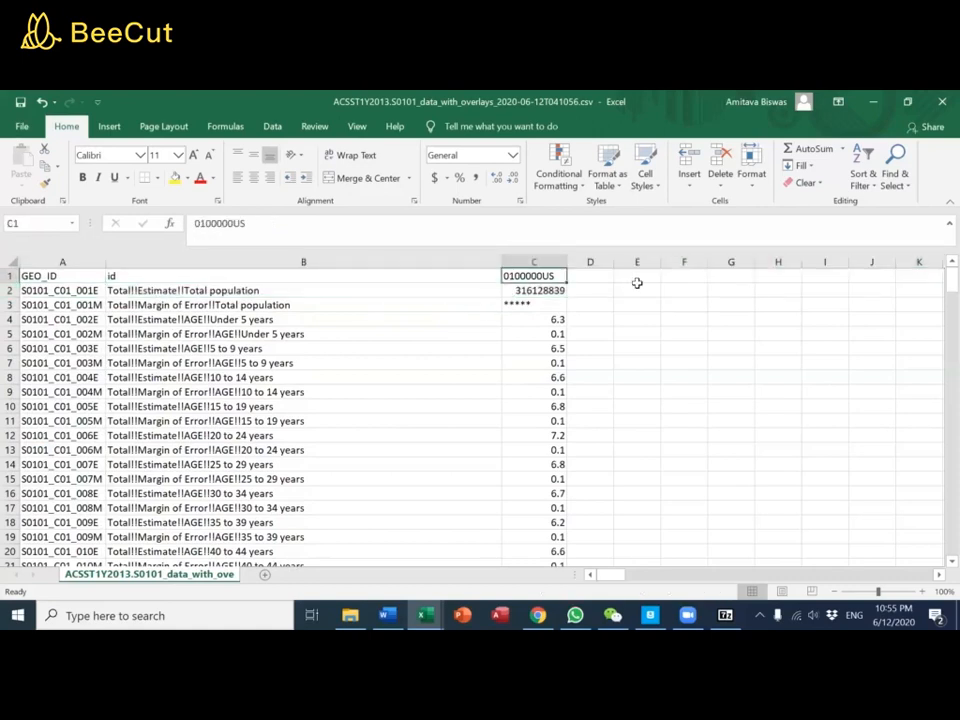
pyautogui.write('value')
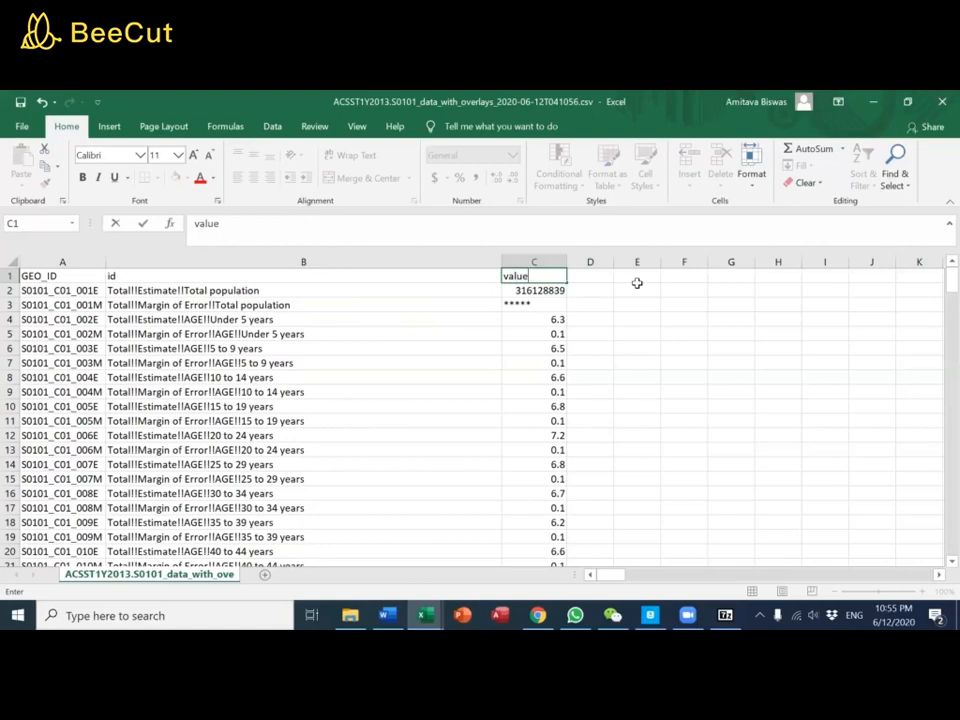
pyautogui.press('Return')
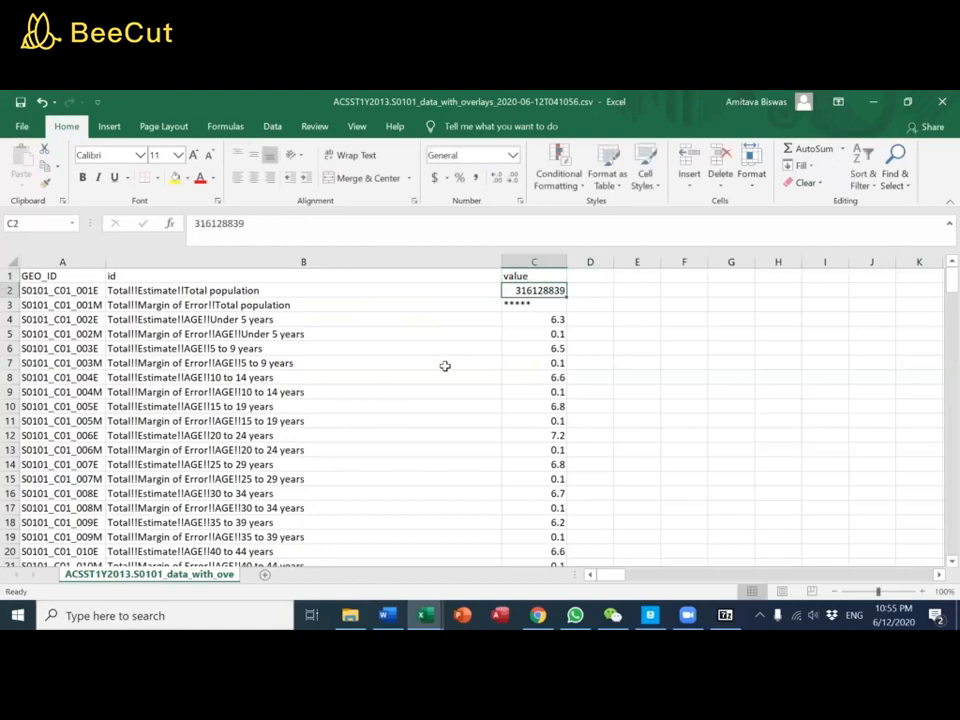
# Delete row 3, the Margin of Error entry for Total population
pyautogui.click(536, 306)
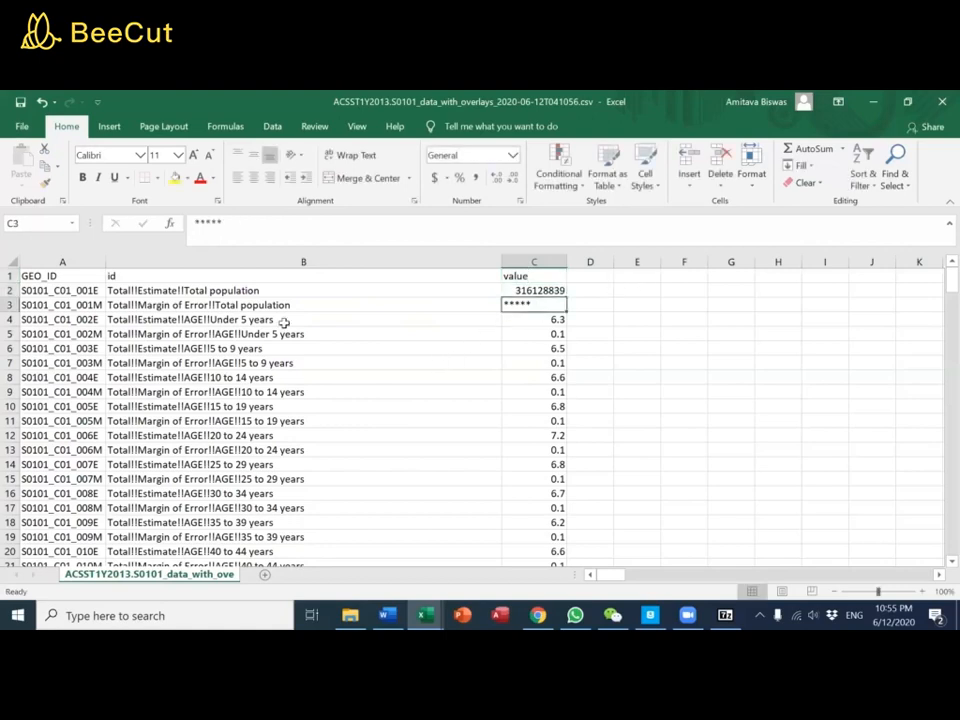
pyautogui.rightClick(9, 304)
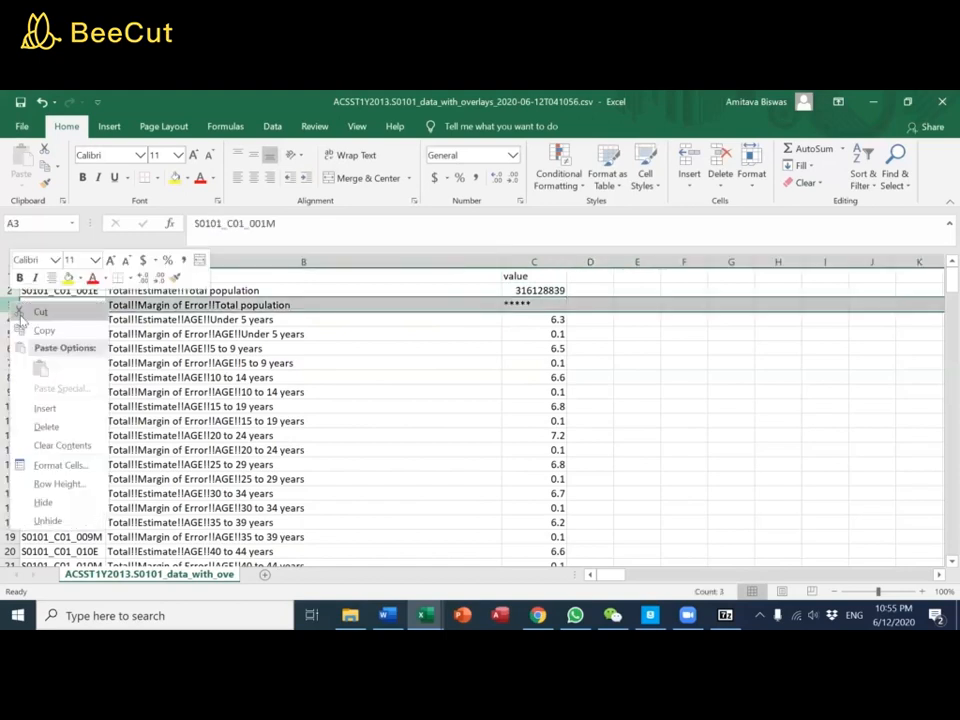
pyautogui.click(43, 426)
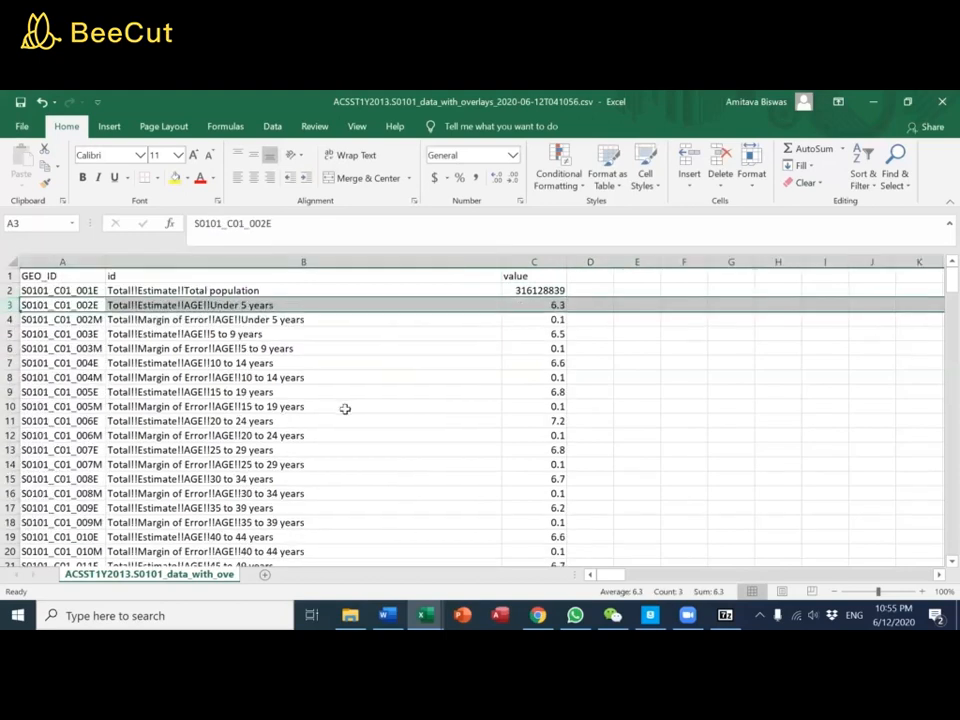
# Check how far the id column's data extends down to its last row, and return to cell A1
pyautogui.click(345, 406)
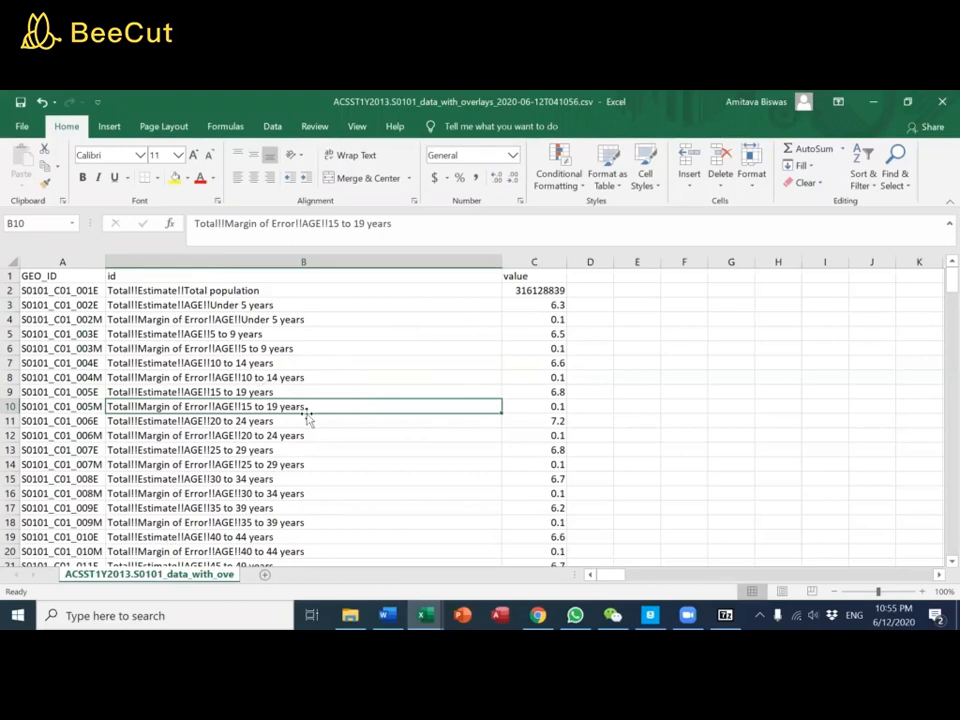
pyautogui.hotkey('ctrl', 'Down')
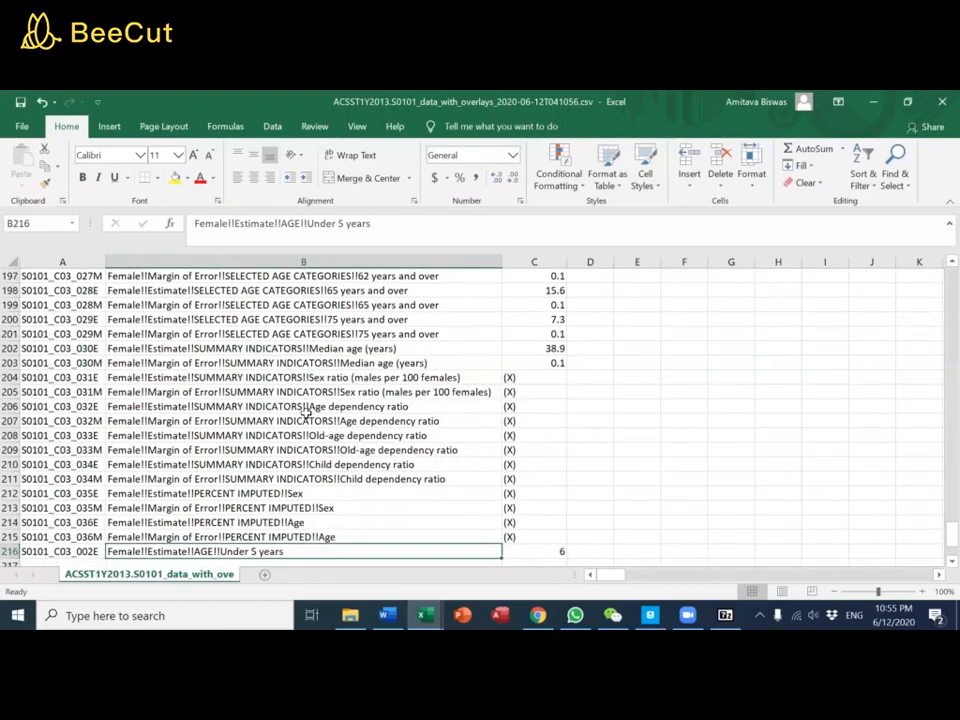
pyautogui.press('Left')
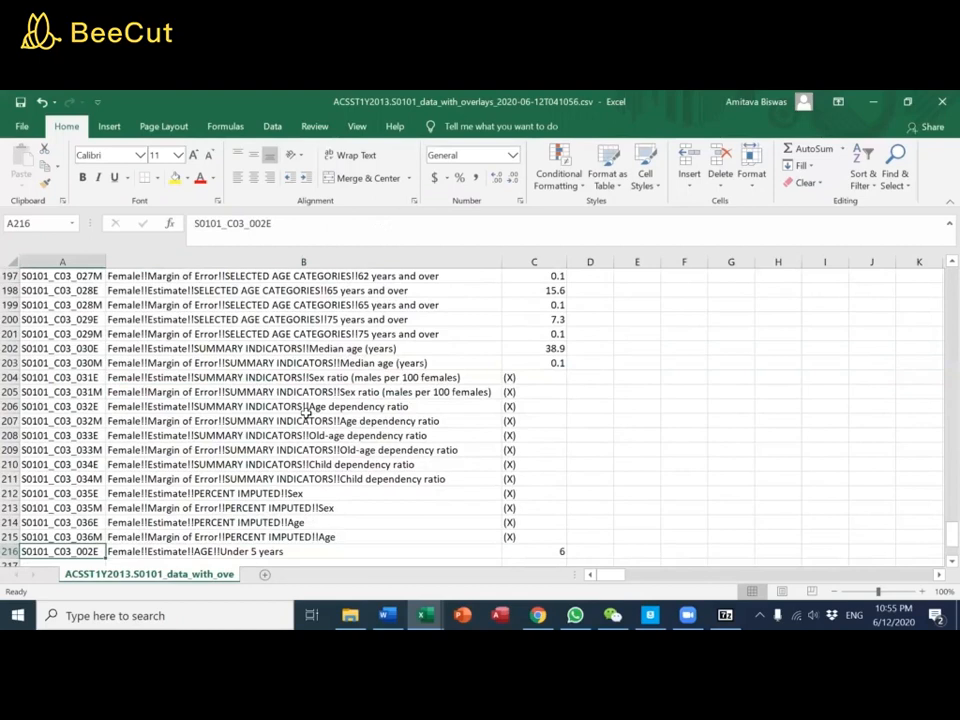
pyautogui.hotkey('ctrl', 'Up')
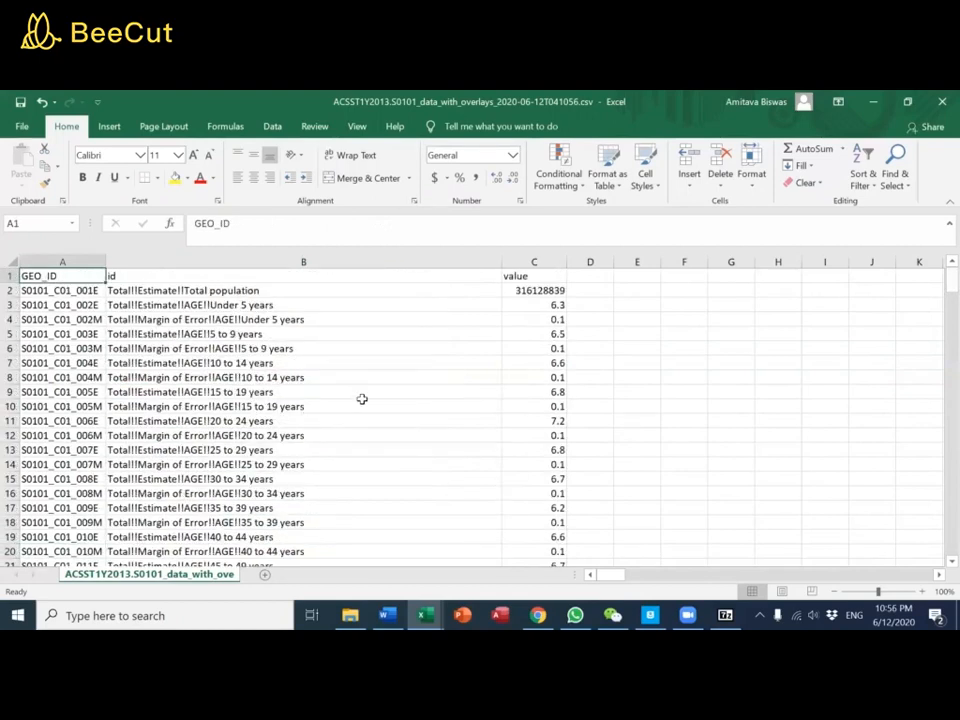
# Move the value column so that it sits between the GEO_ID and id columns
pyautogui.click(537, 261)
pyautogui.hotkey('ctrl', 'x')
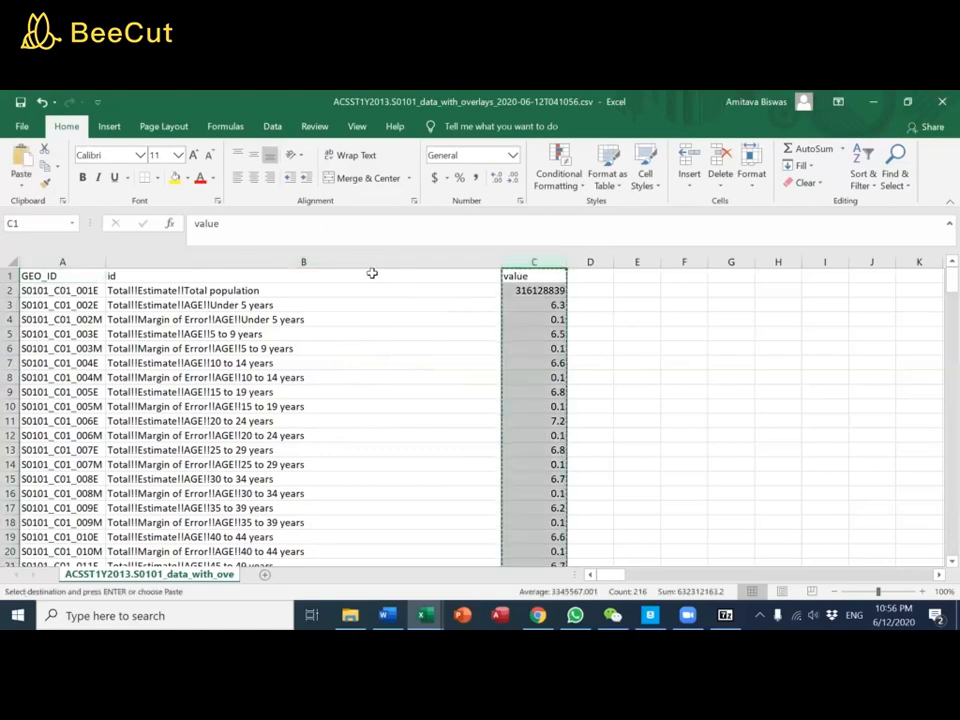
pyautogui.click(302, 261)
pyautogui.rightClick(372, 262)
pyautogui.click(415, 373)
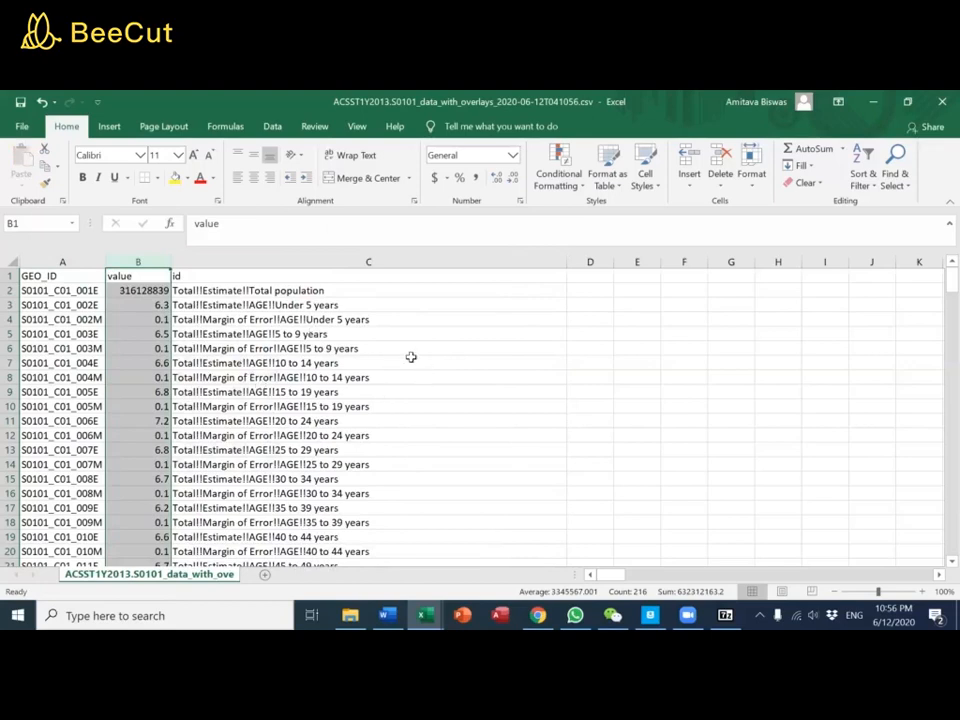
pyautogui.click(302, 257)
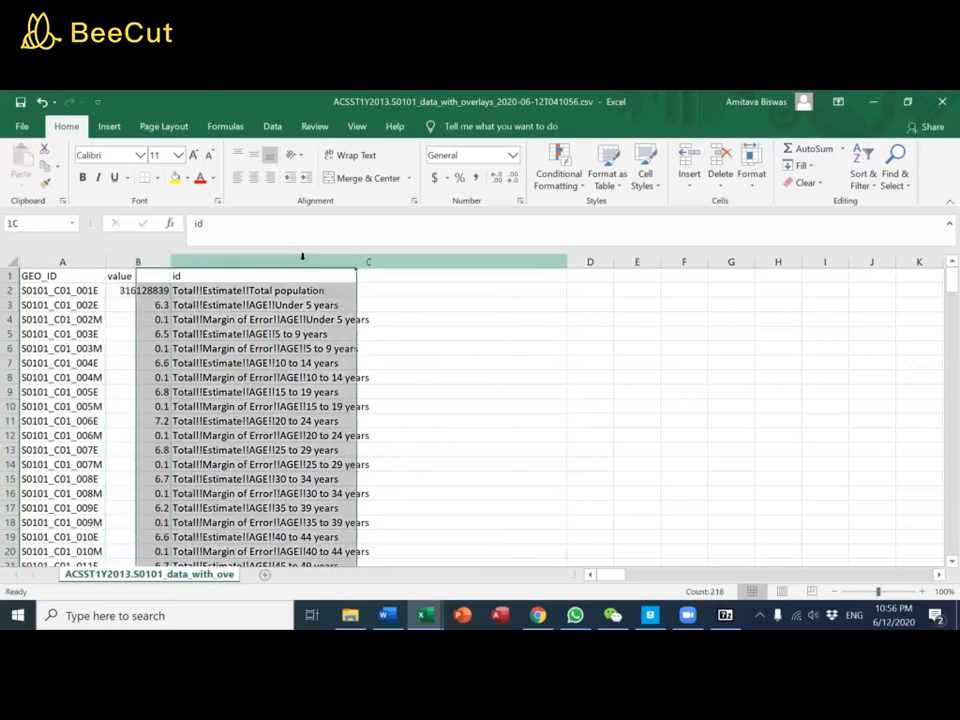
pyautogui.click(272, 126)
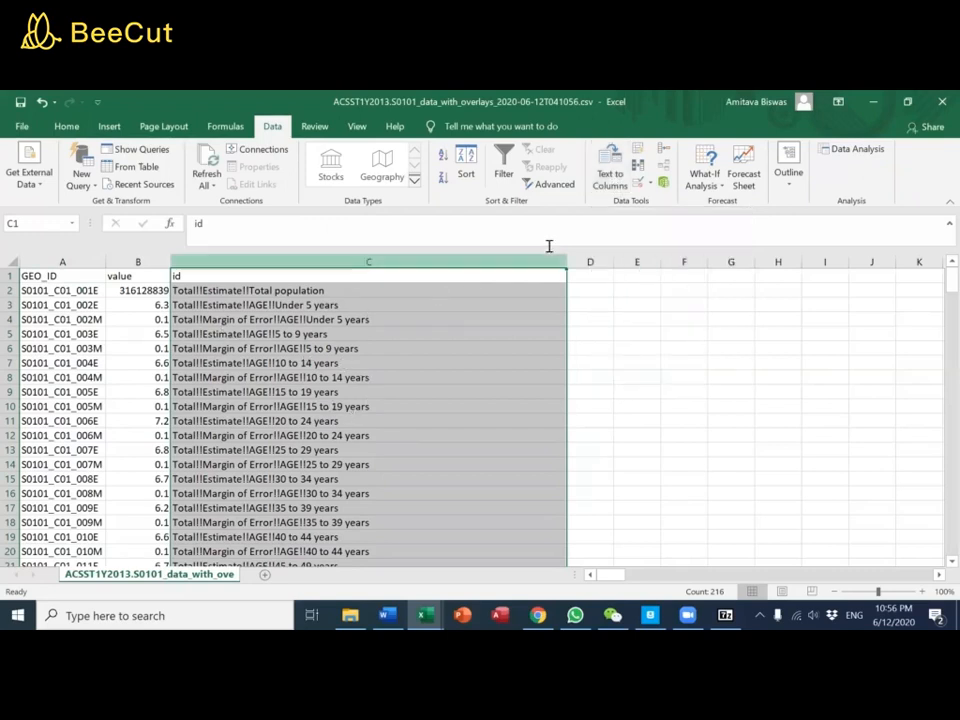
pyautogui.click(607, 183)
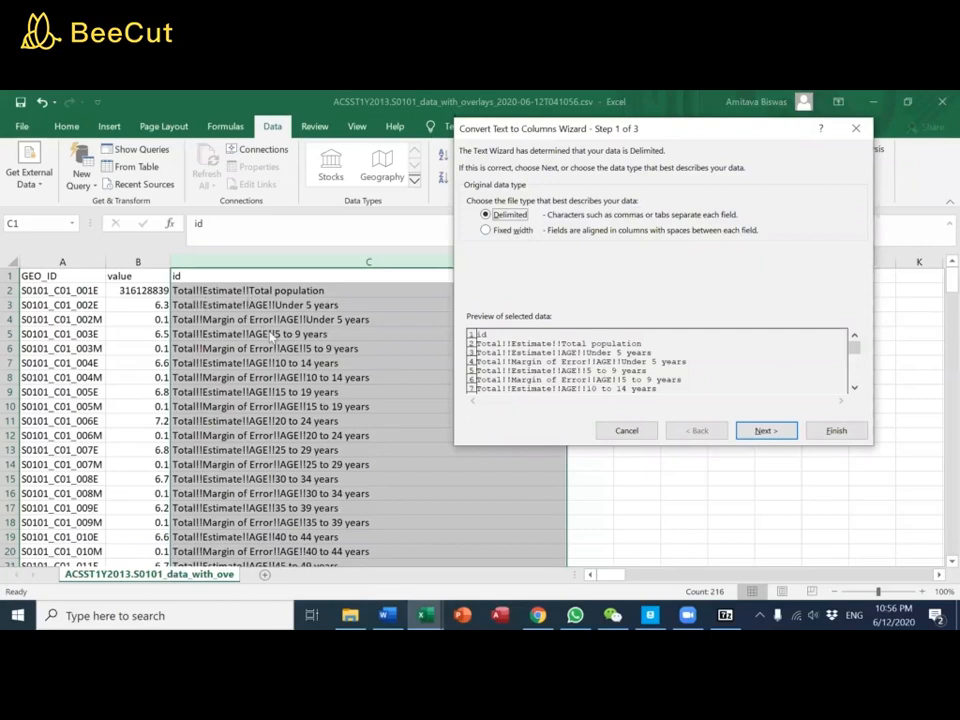
pyautogui.click(627, 430)
# Examine the characters that separate the parts of the text in C2
pyautogui.click(254, 292)
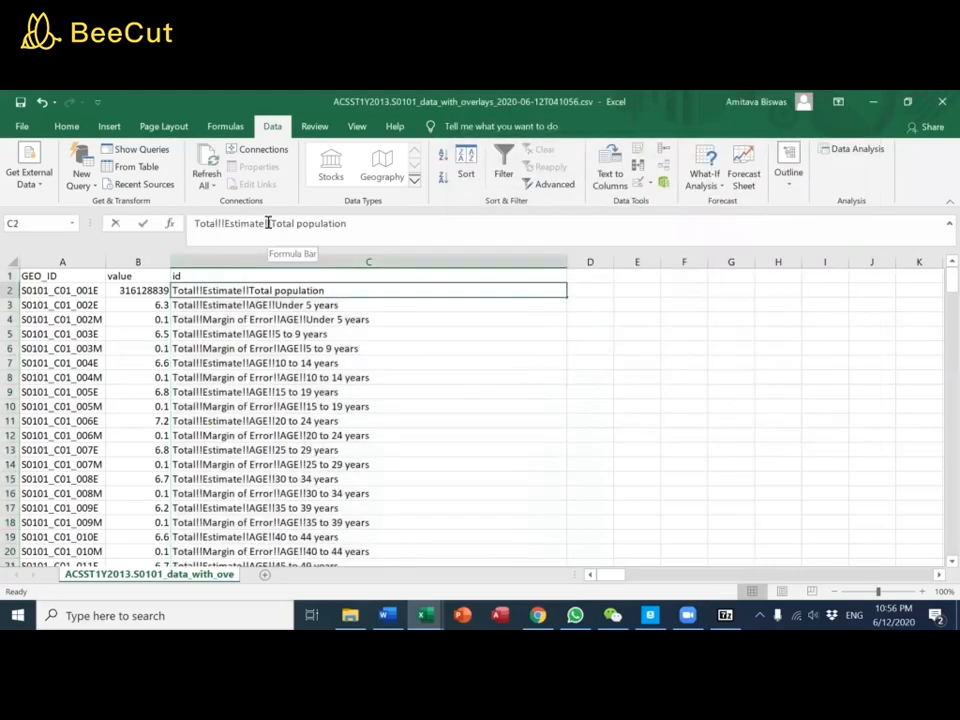
pyautogui.click(266, 223)
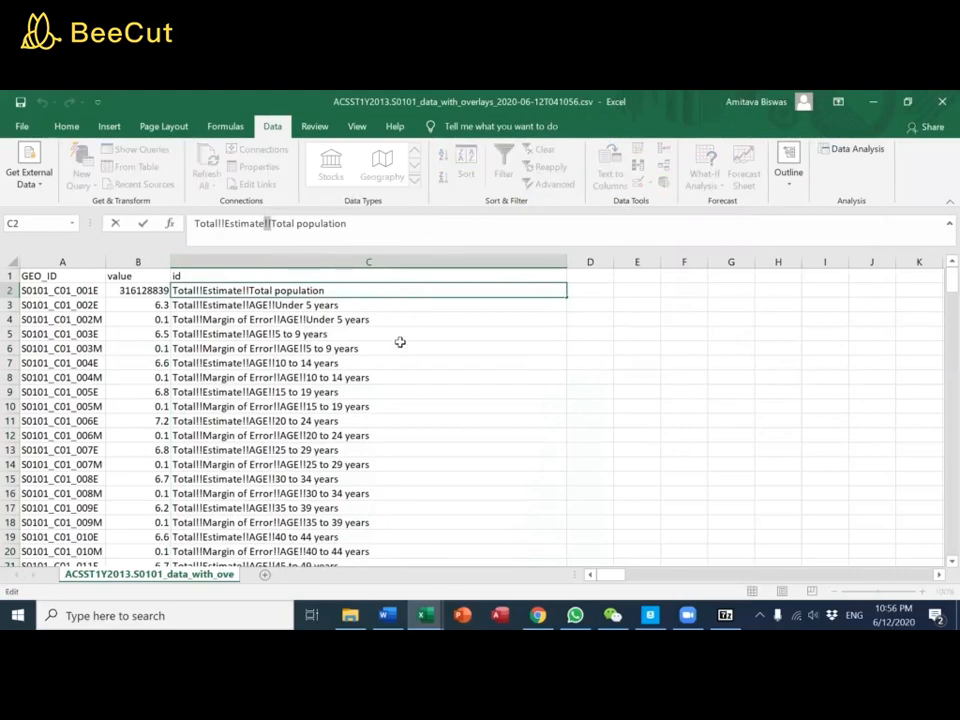
pyautogui.moveTo(399, 345); pyautogui.dragTo(403, 332)
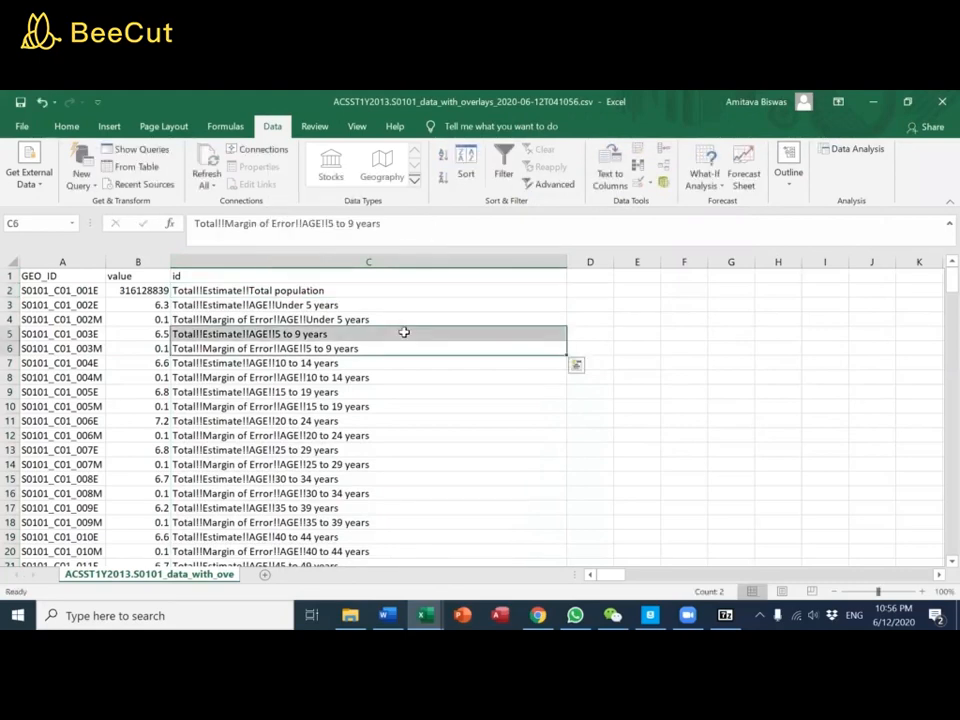
# Try splitting the id column C in place with Text to Columns as Delimited, adding "!" as the other delimiter
pyautogui.click(396, 258)
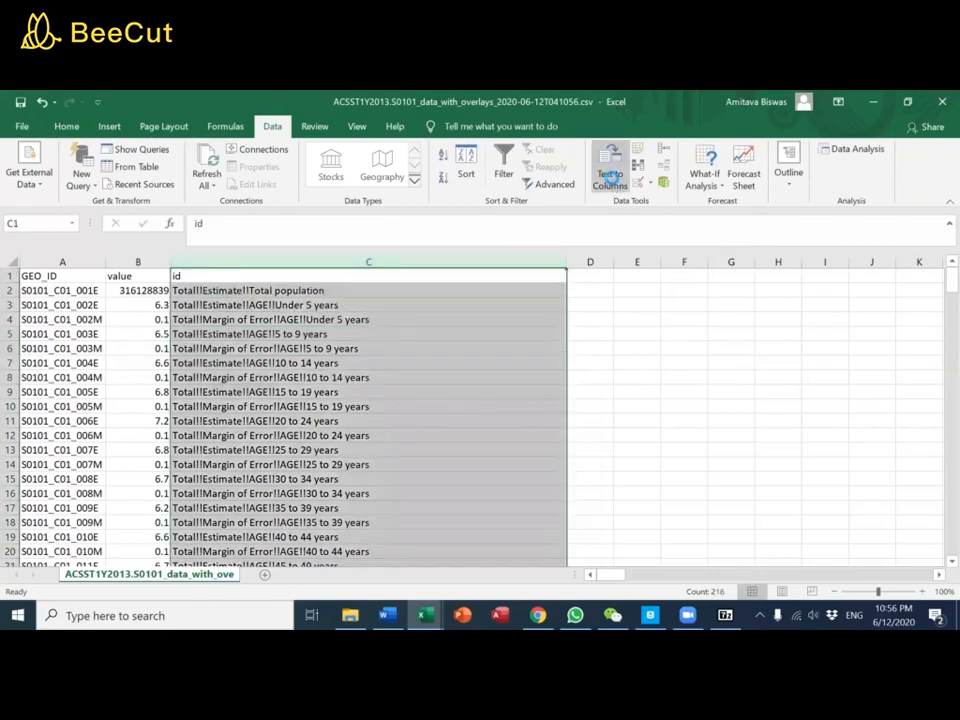
pyautogui.click(610, 175)
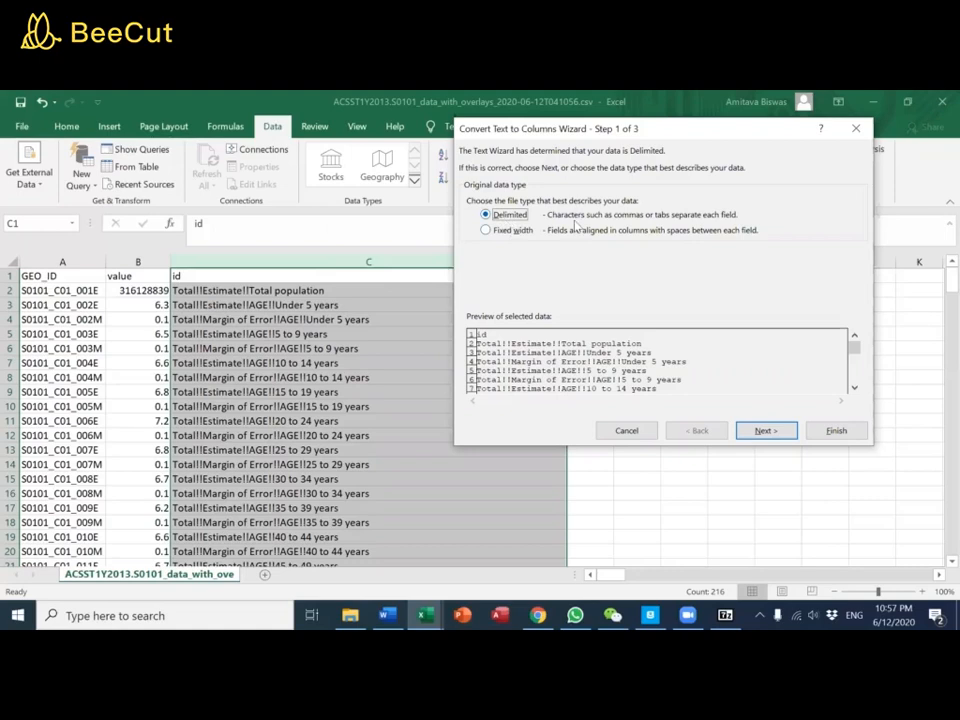
pyautogui.click(766, 429)
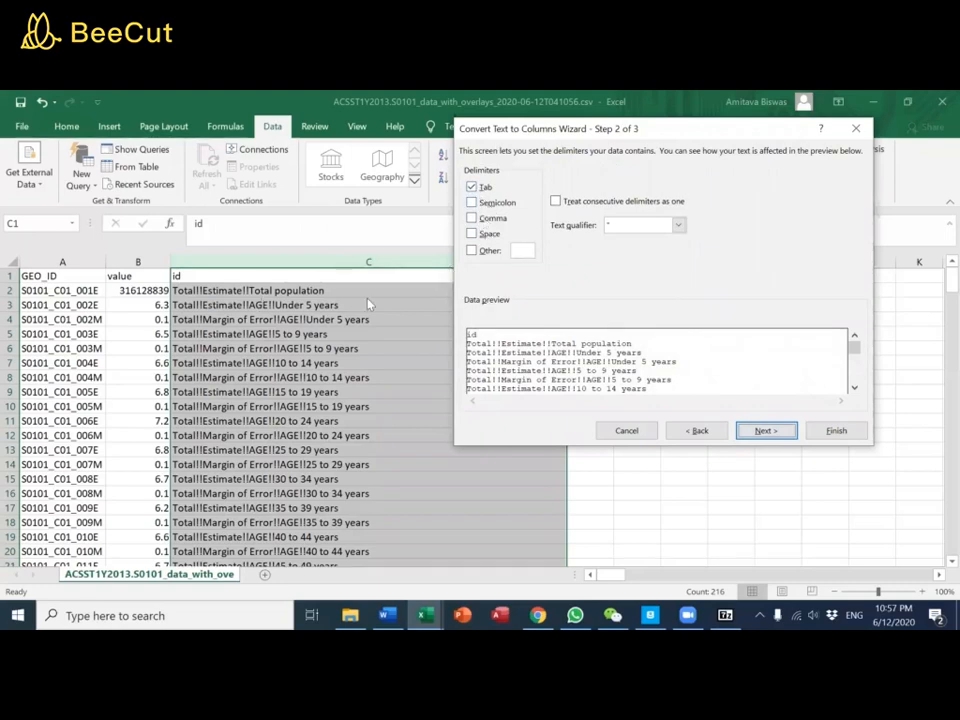
pyautogui.click(471, 250)
pyautogui.click(530, 252)
pyautogui.write('!')
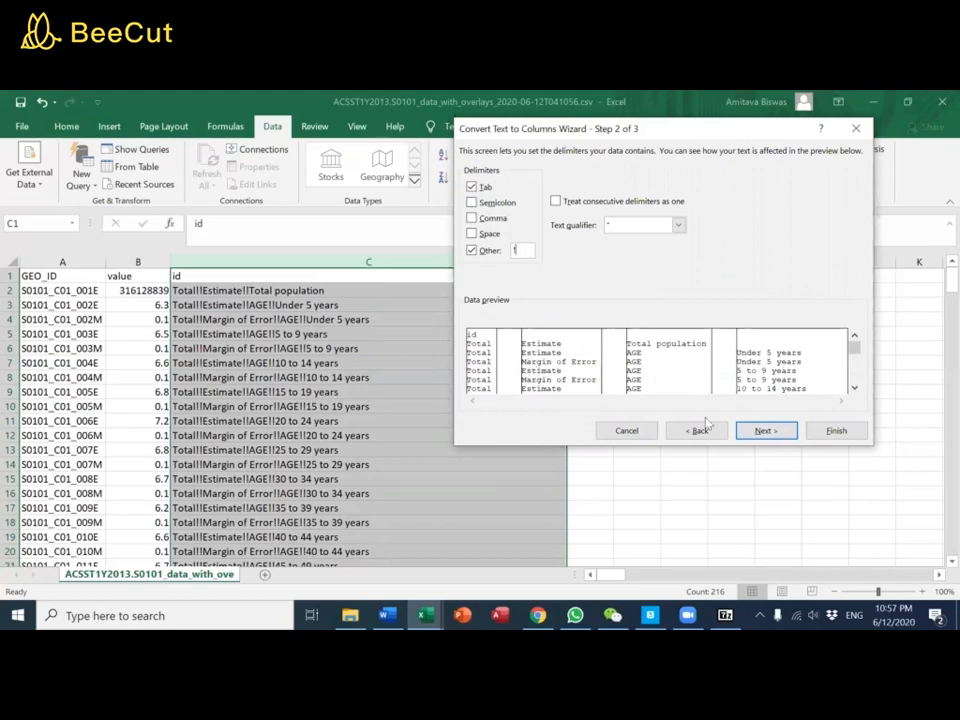
pyautogui.click(752, 430)
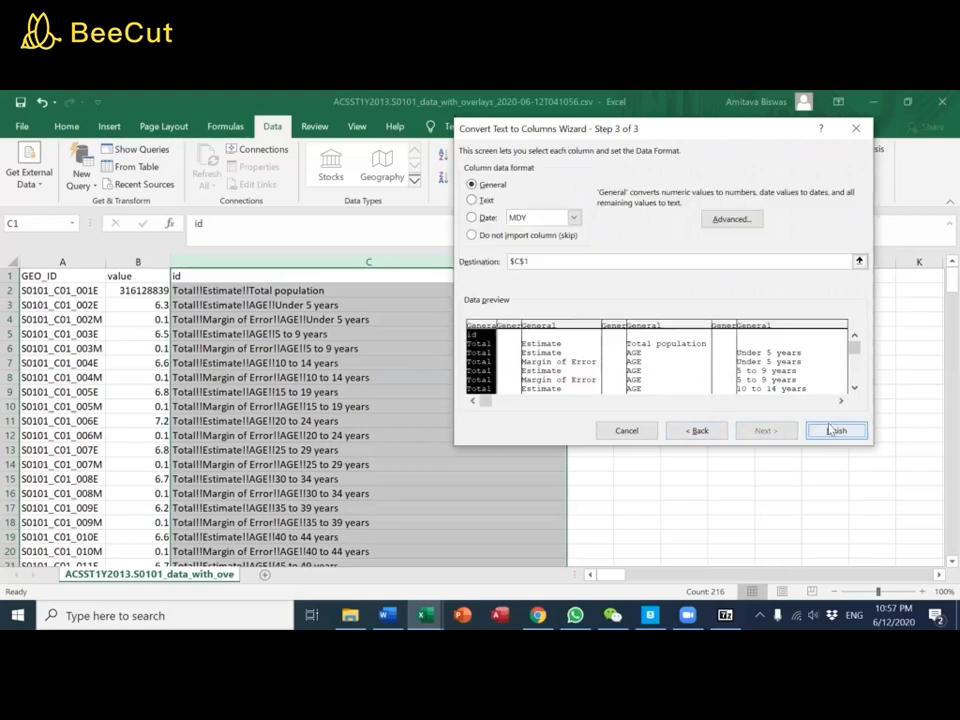
pyautogui.click(831, 431)
pyautogui.click(615, 420)
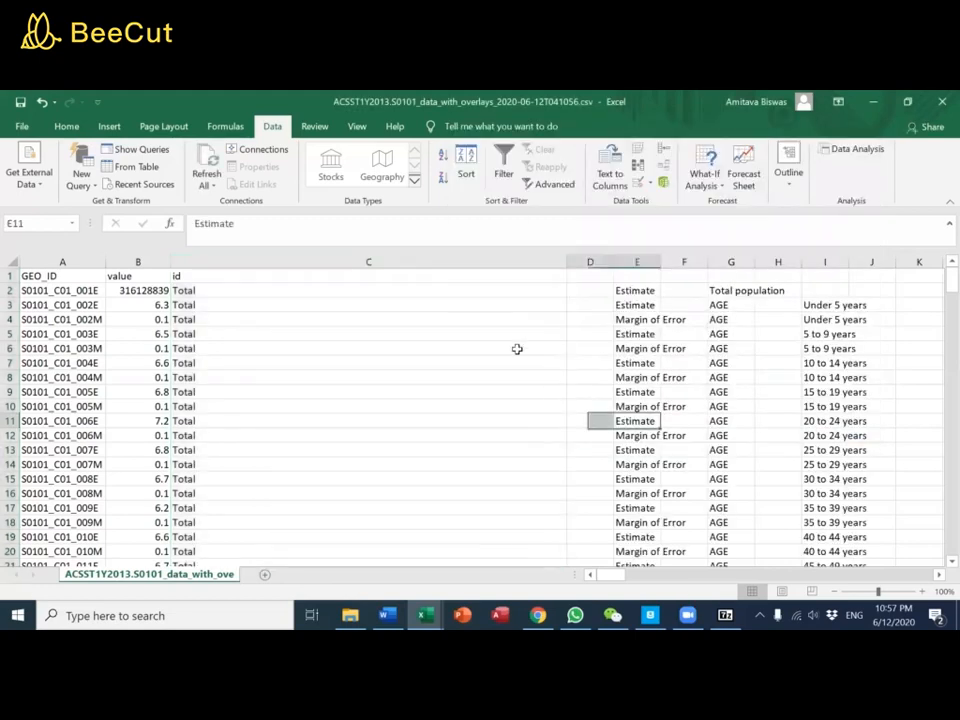
# Adjust the widths of columns C, E, G and I to suit the split text
pyautogui.doubleClick(565, 261)
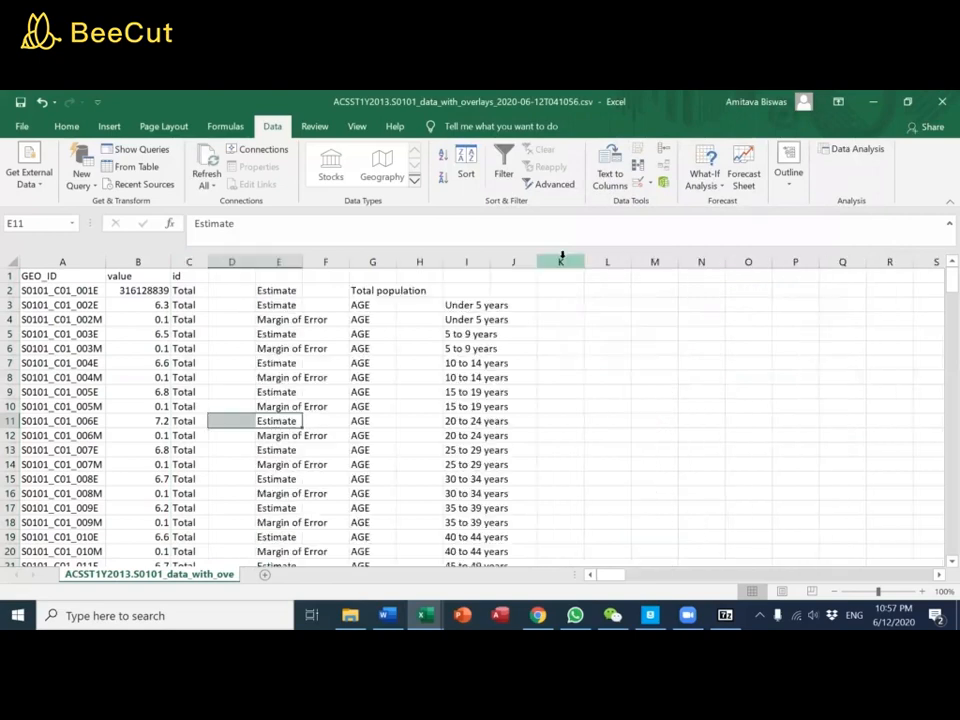
pyautogui.doubleClick(302, 262)
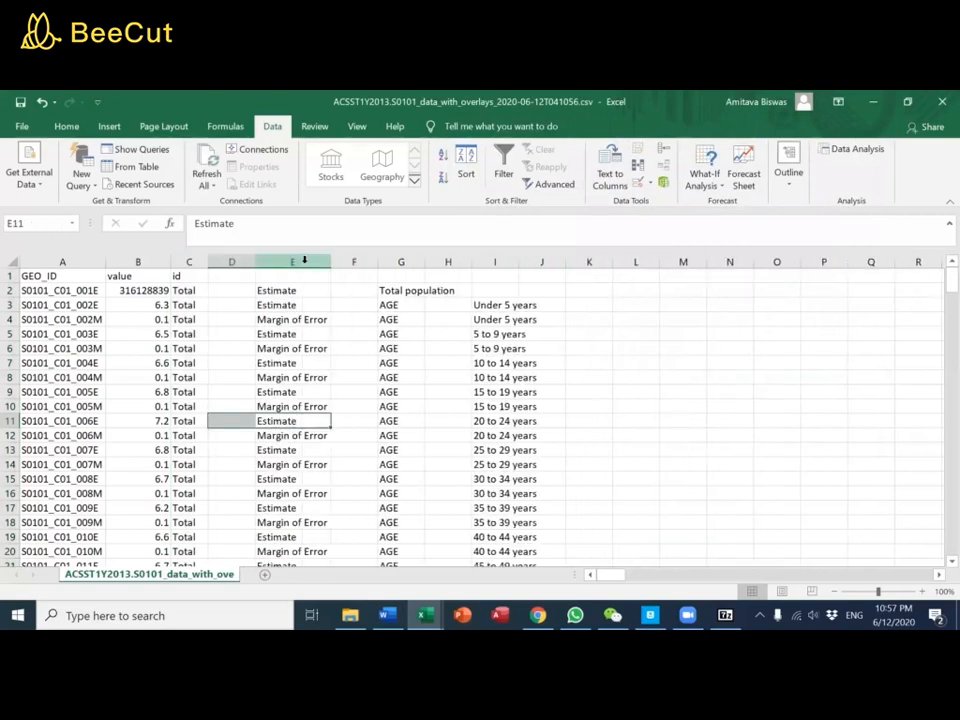
pyautogui.click(416, 260)
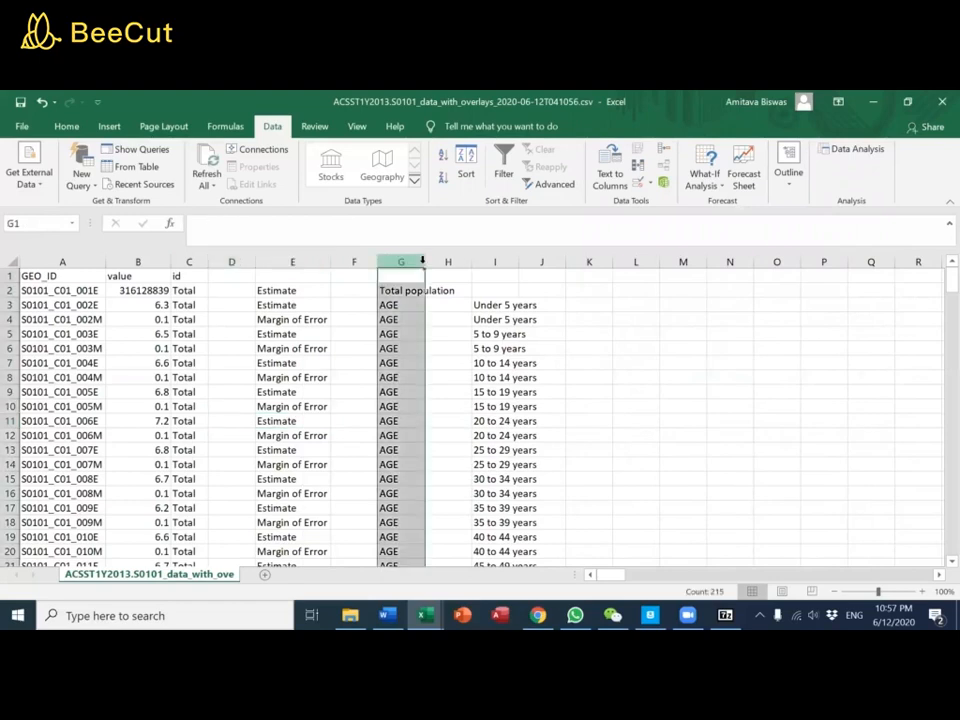
pyautogui.moveTo(424, 260); pyautogui.dragTo(510, 262)
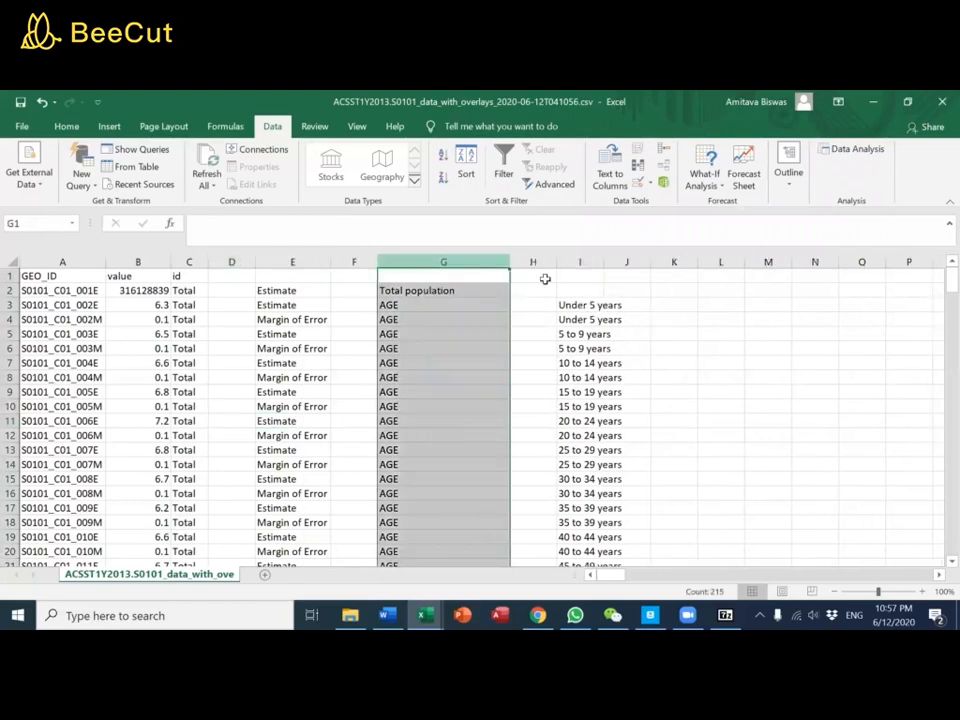
pyautogui.click(601, 263)
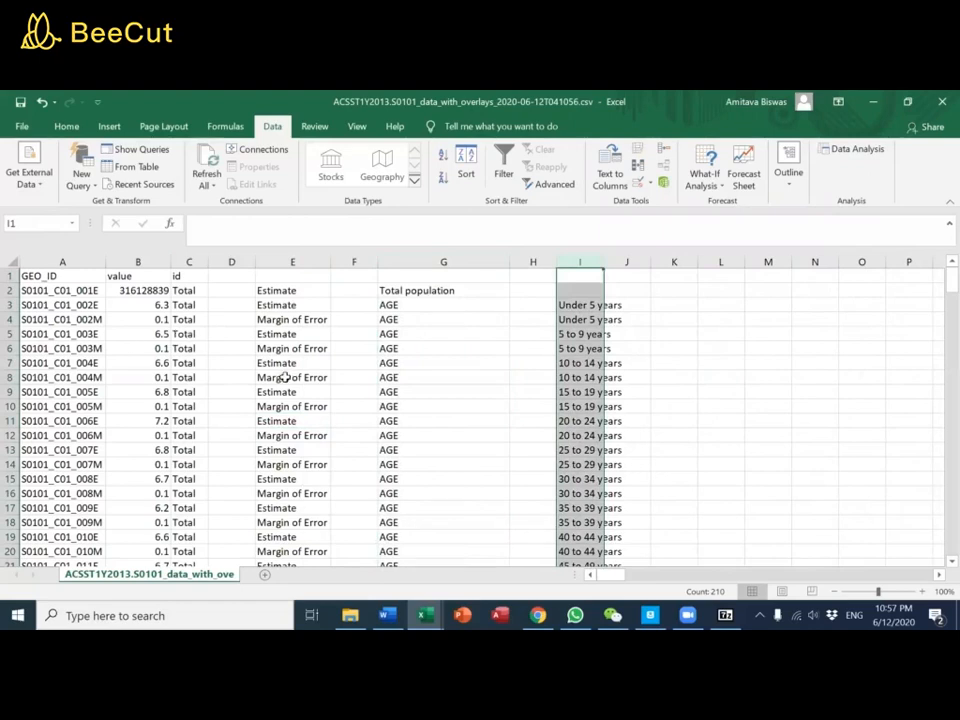
pyautogui.doubleClick(603, 262)
# Undo the column width changes and the Text to Columns split of the id column
pyautogui.hotkey('ctrl', 'z')
pyautogui.hotkey('ctrl', 'z')
pyautogui.hotkey('ctrl', 'z')
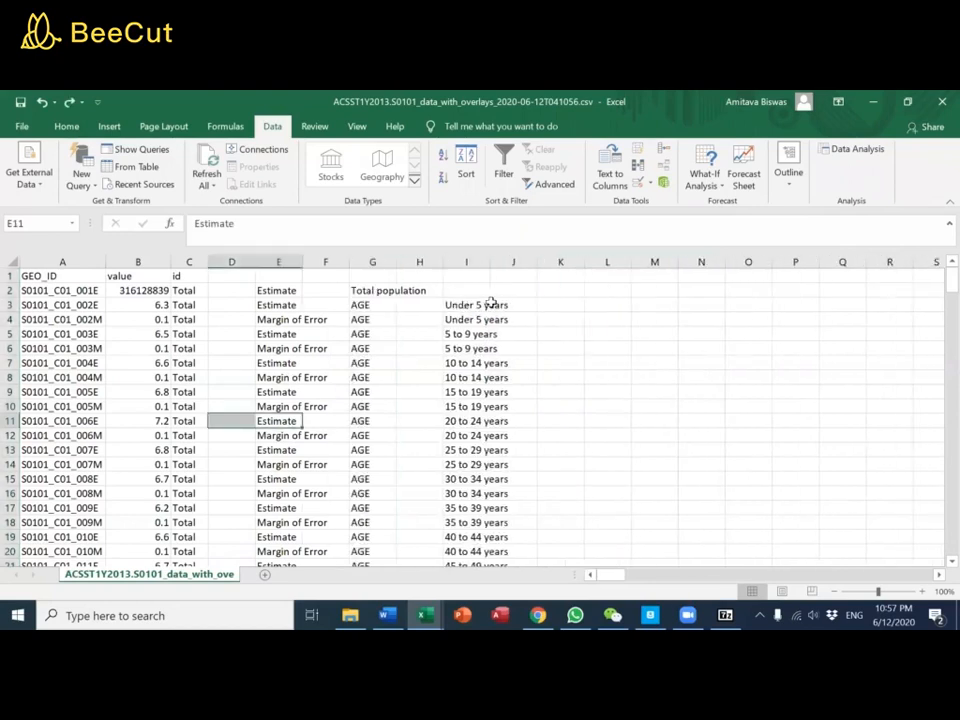
pyautogui.hotkey('ctrl', 'z')
pyautogui.hotkey('ctrl', 'z')
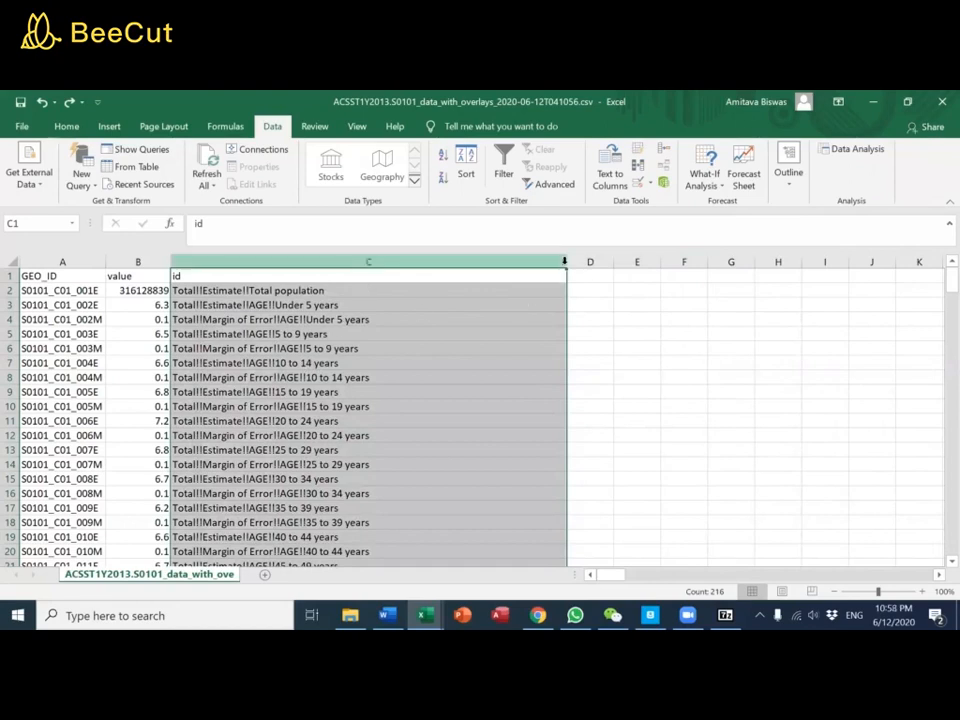
# Narrow the id column C to suit its text and insert a copy of the column beside it
pyautogui.moveTo(565, 261); pyautogui.dragTo(380, 275)
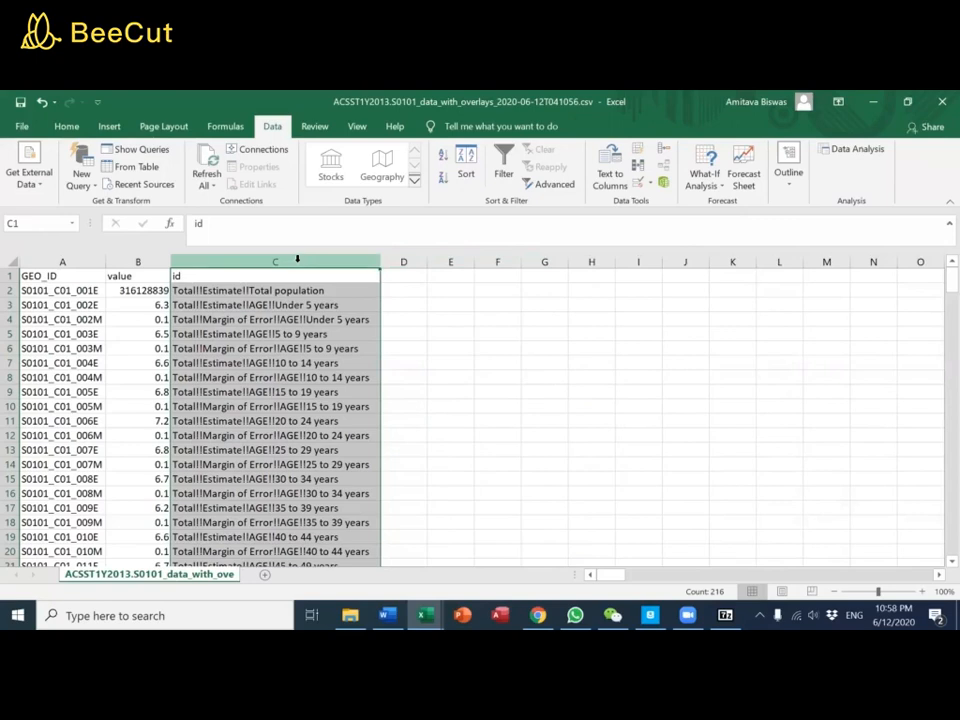
pyautogui.hotkey('ctrl', 'c')
pyautogui.rightClick(297, 260)
pyautogui.click(366, 370)
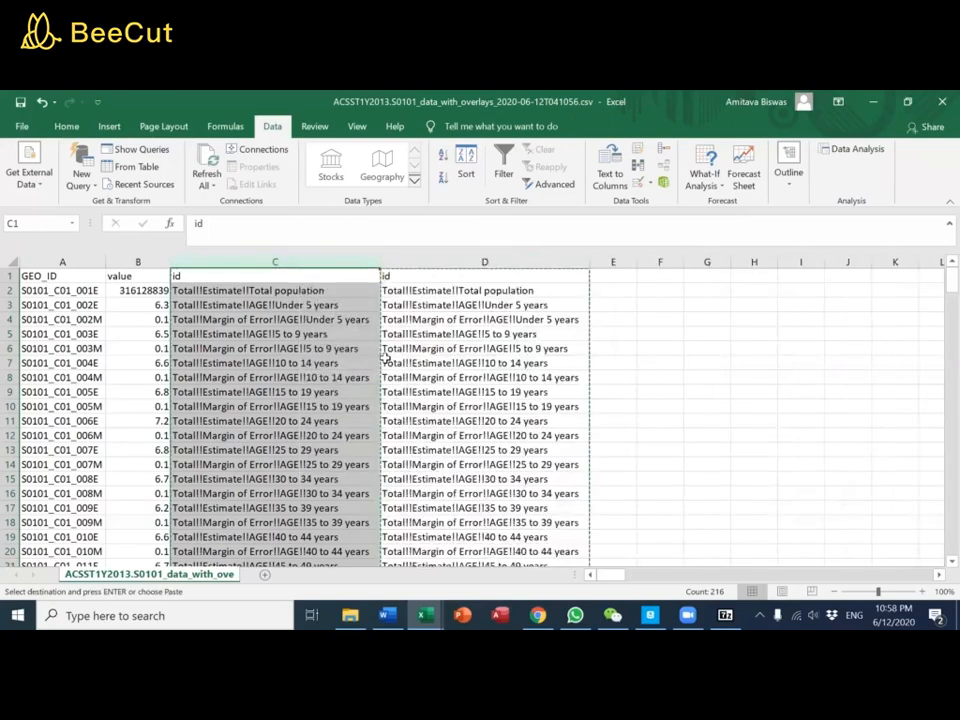
# Split the duplicate id column D with Text to Columns as Delimited, keeping the Tab and "!" delimiters and General format
pyautogui.click(482, 261)
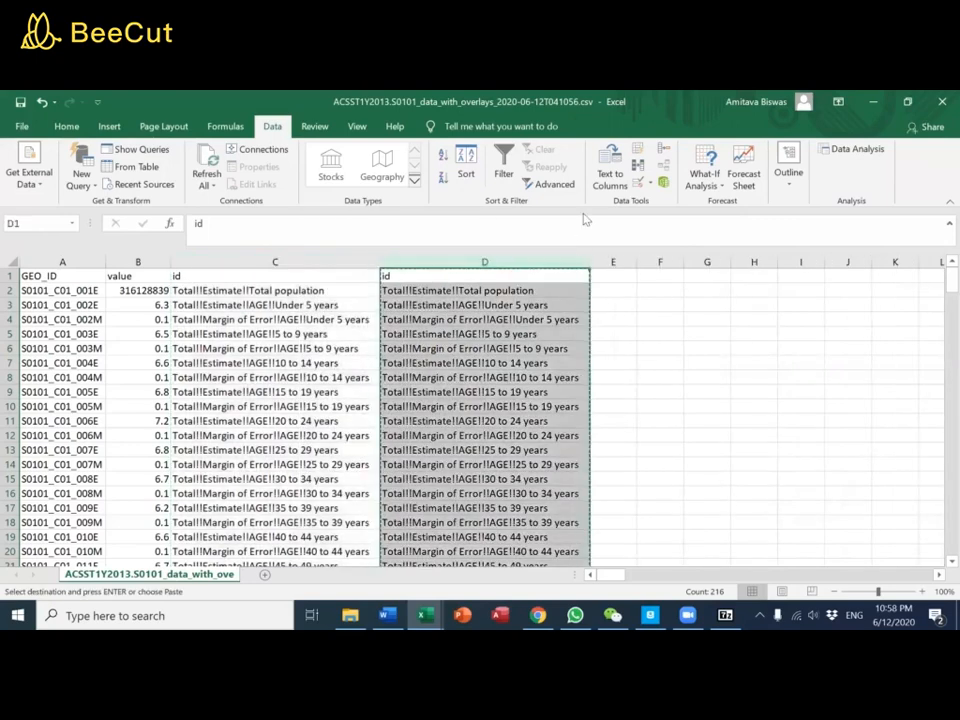
pyautogui.click(609, 172)
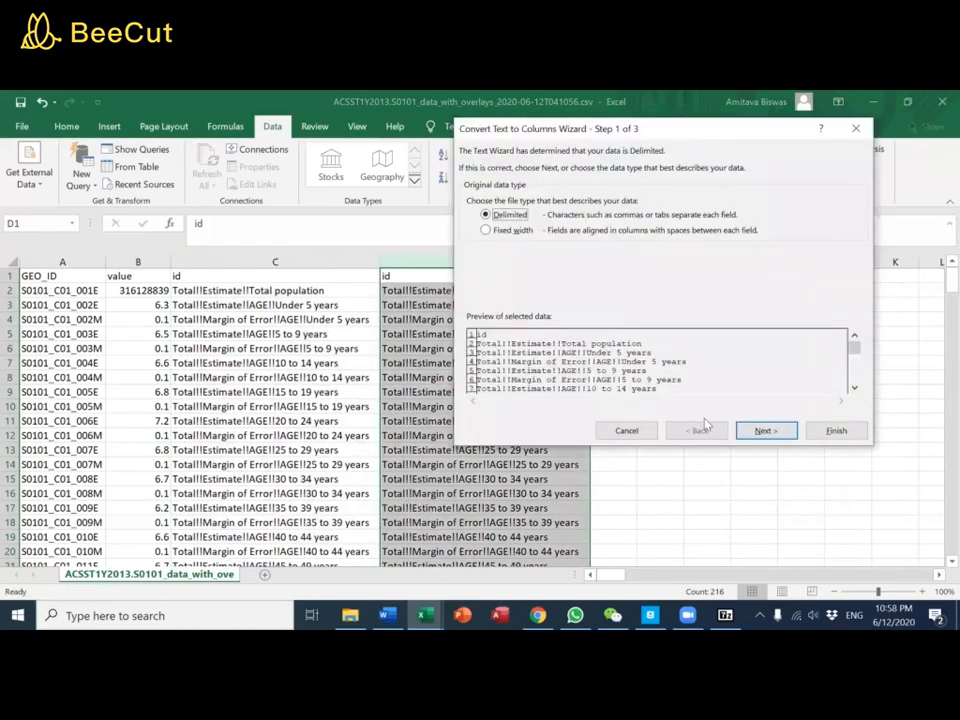
pyautogui.click(763, 431)
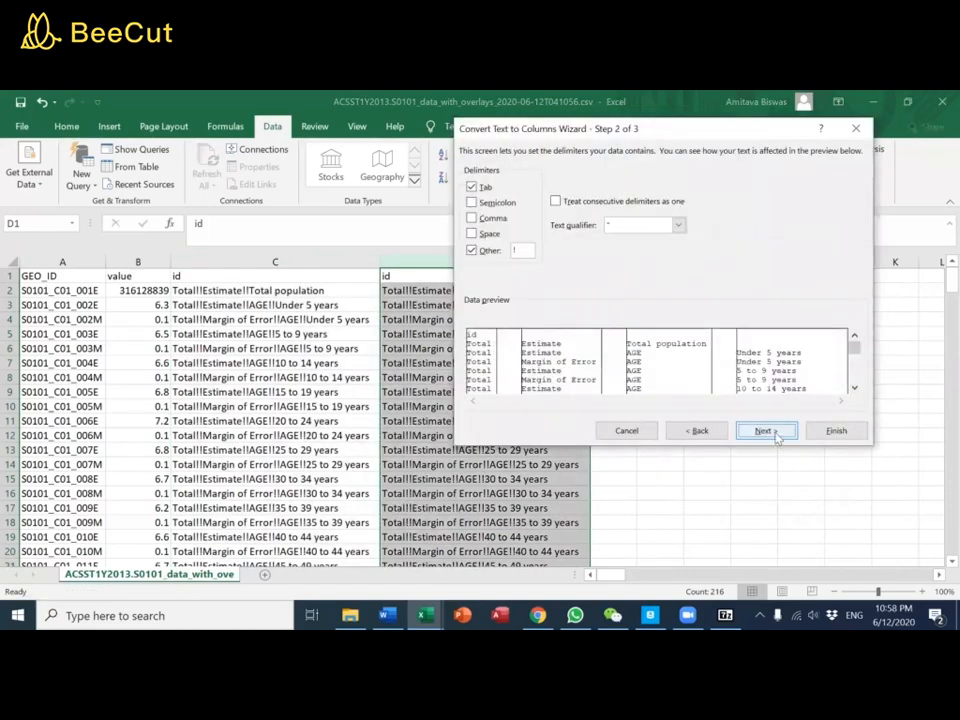
pyautogui.click(764, 431)
pyautogui.click(834, 431)
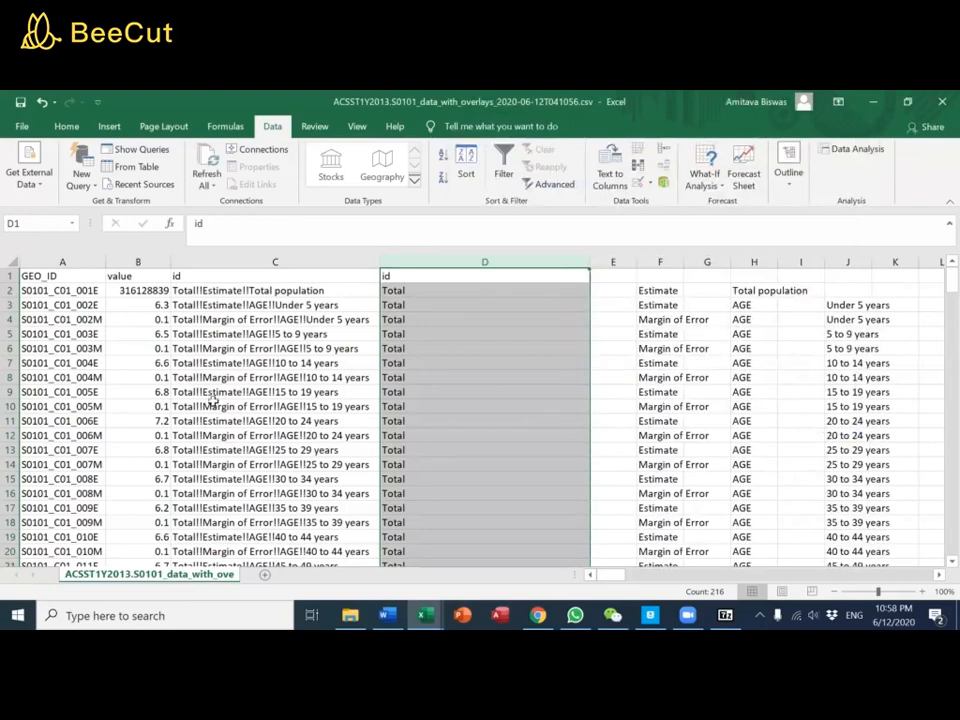
# Fit column D to its contents and widen columns F, H and J to show the split text in full
pyautogui.doubleClick(589, 260)
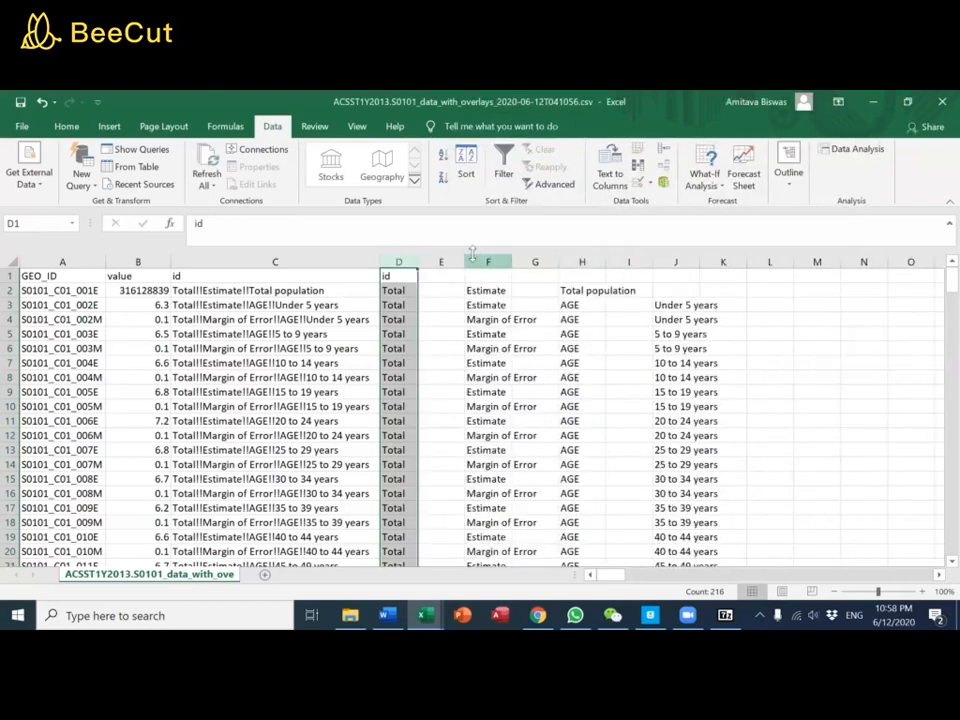
pyautogui.moveTo(510, 261); pyautogui.dragTo(541, 262)
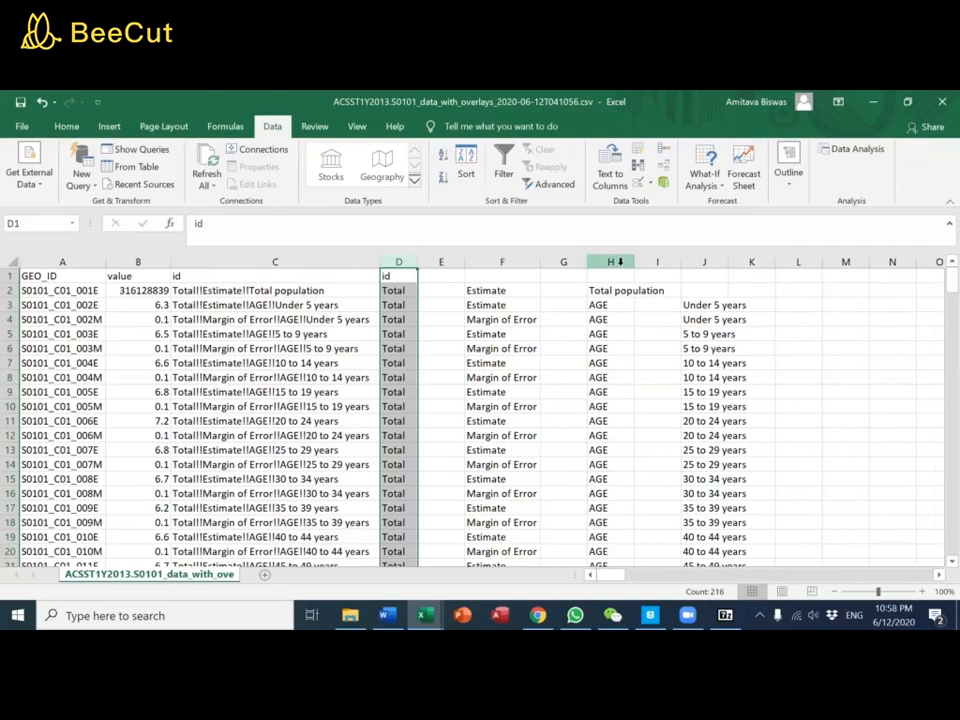
pyautogui.moveTo(632, 261); pyautogui.dragTo(720, 261)
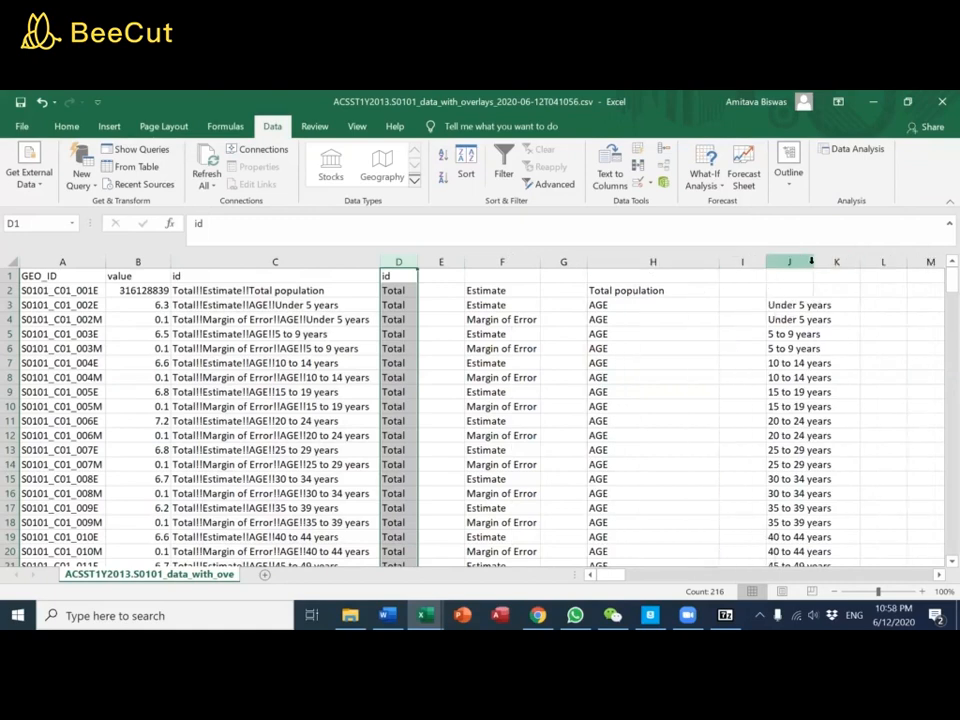
pyautogui.moveTo(813, 261); pyautogui.dragTo(922, 261)
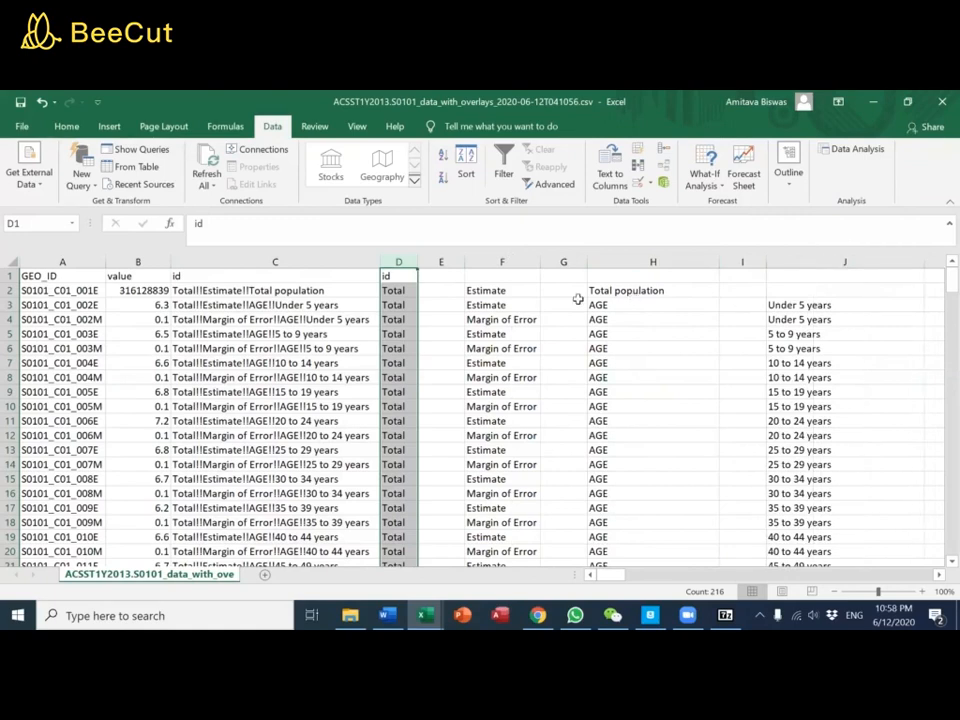
# Check that column E is empty down its full length and delete the column
pyautogui.click(447, 279)
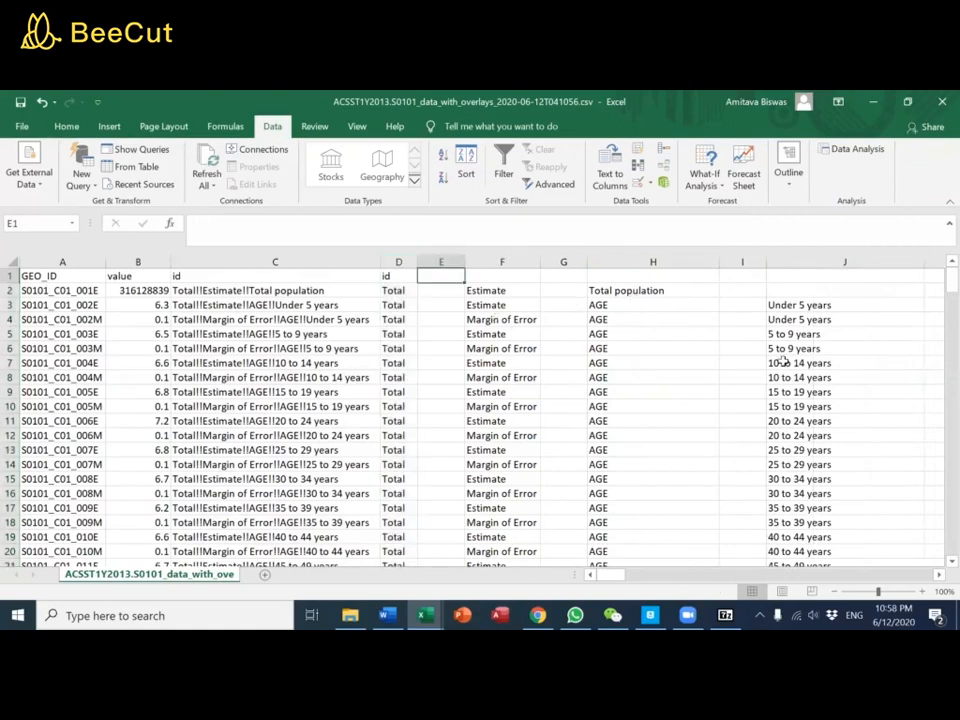
pyautogui.hotkey('ctrl', 'Down')
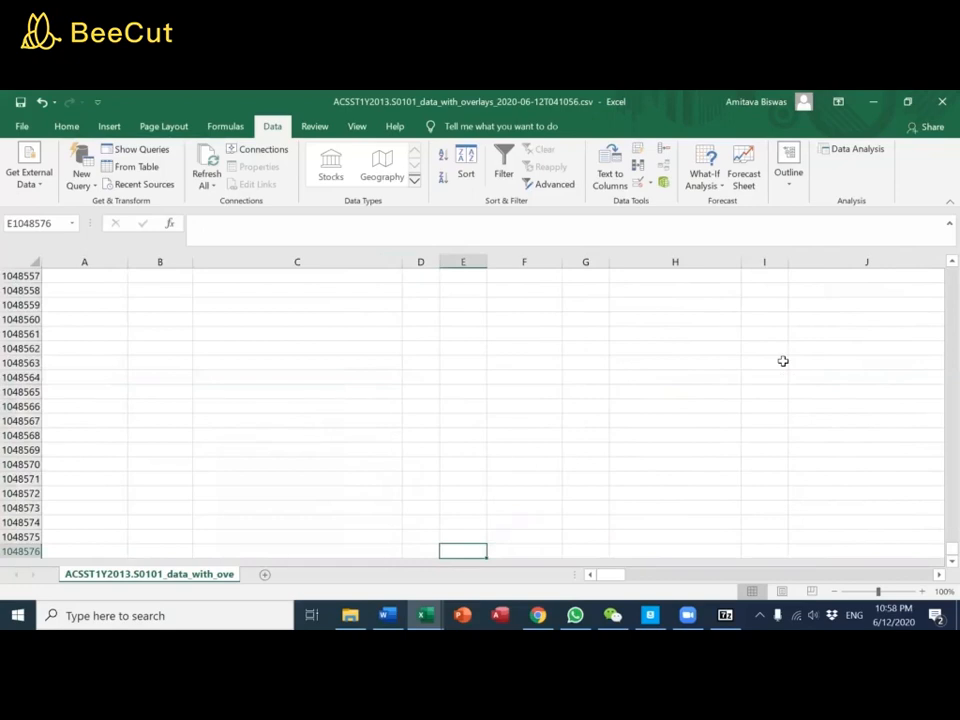
pyautogui.hotkey('ctrl', 'Up')
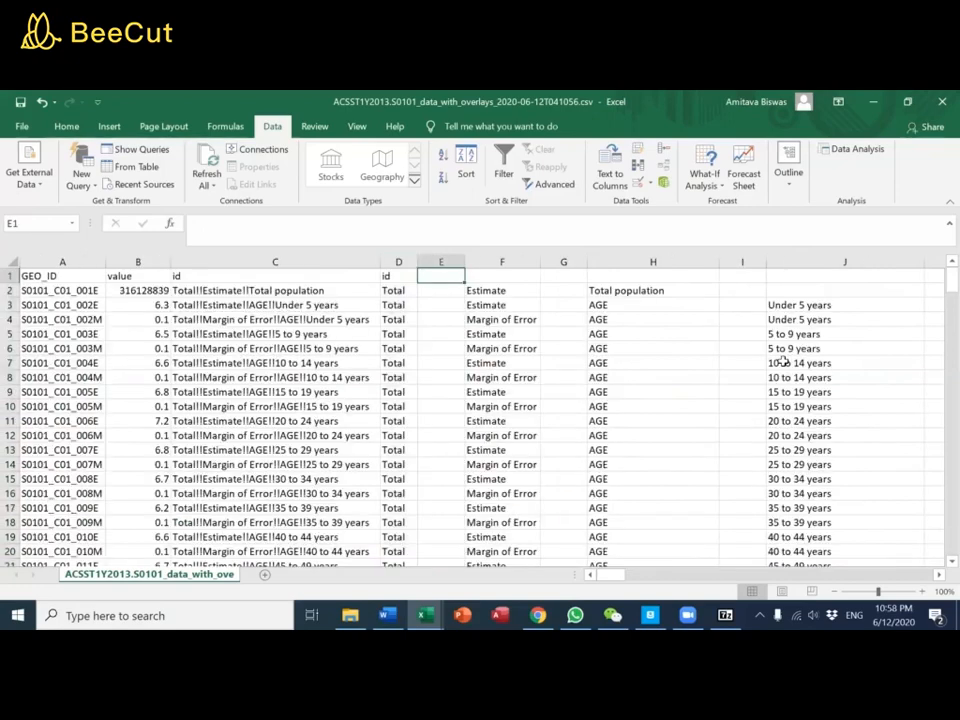
pyautogui.click(449, 261)
pyautogui.rightClick(449, 261)
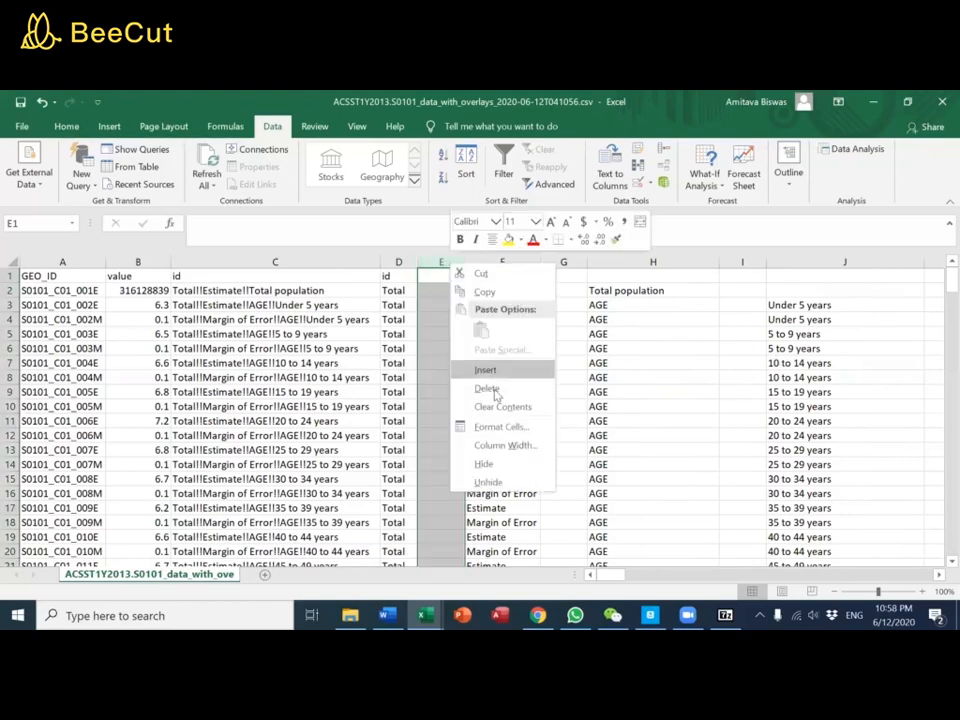
pyautogui.click(502, 386)
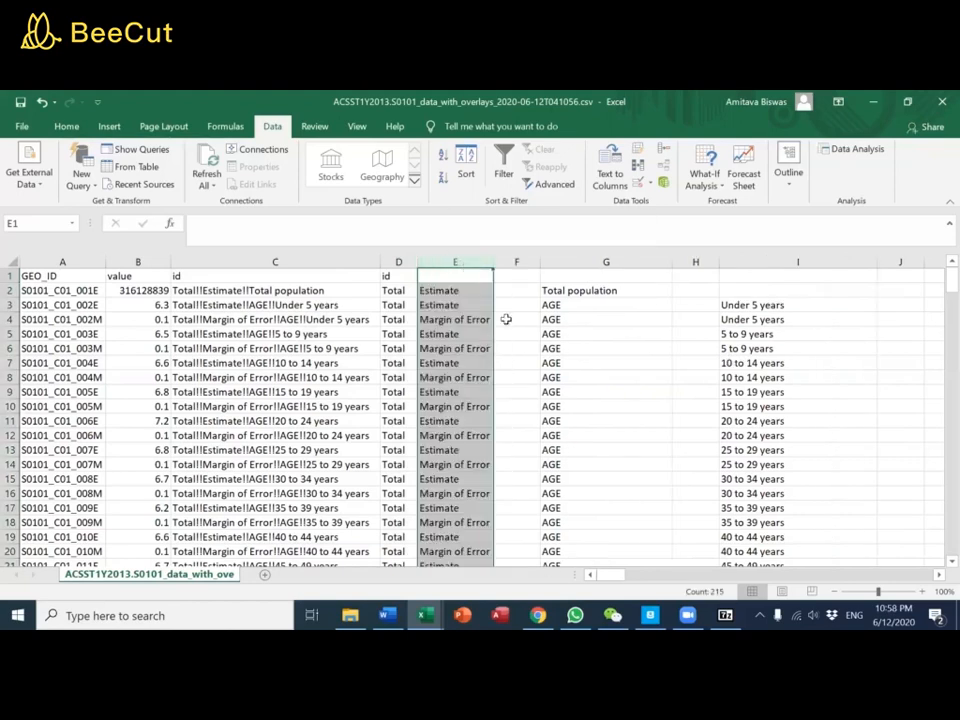
# Delete the two remaining blank columns, one before the AGE column and one before the age-group column
pyautogui.click(650, 263)
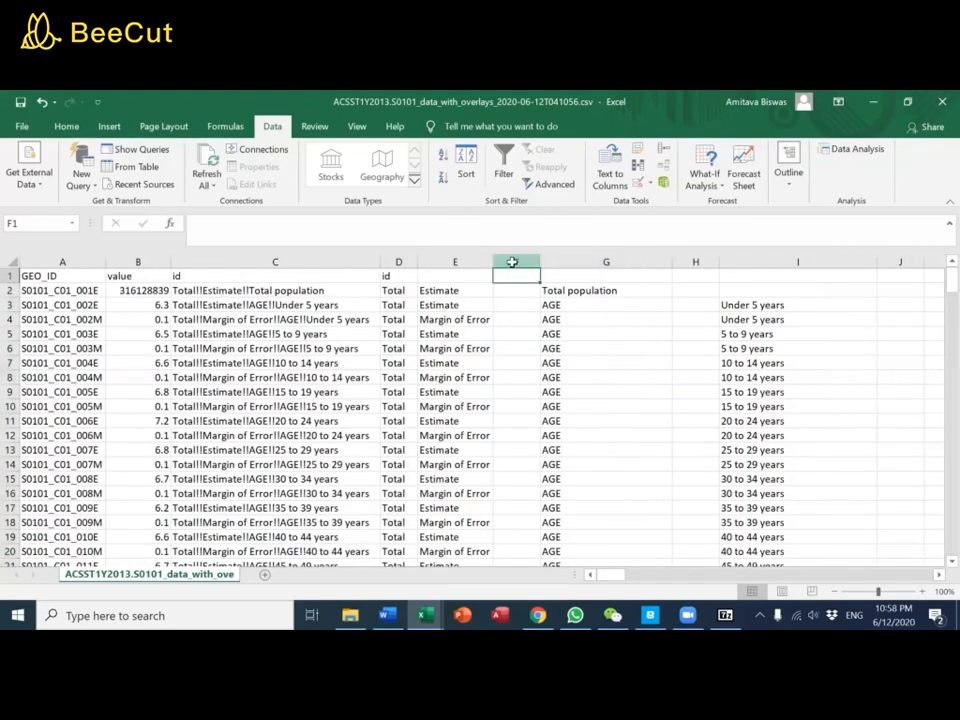
pyautogui.rightClick(516, 262)
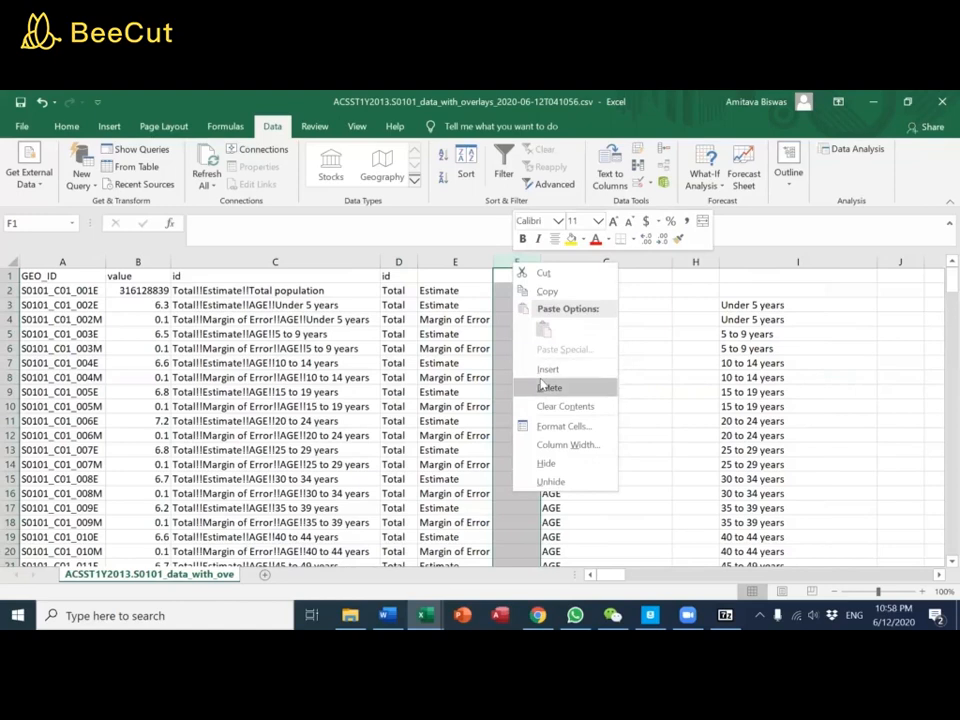
pyautogui.click(549, 387)
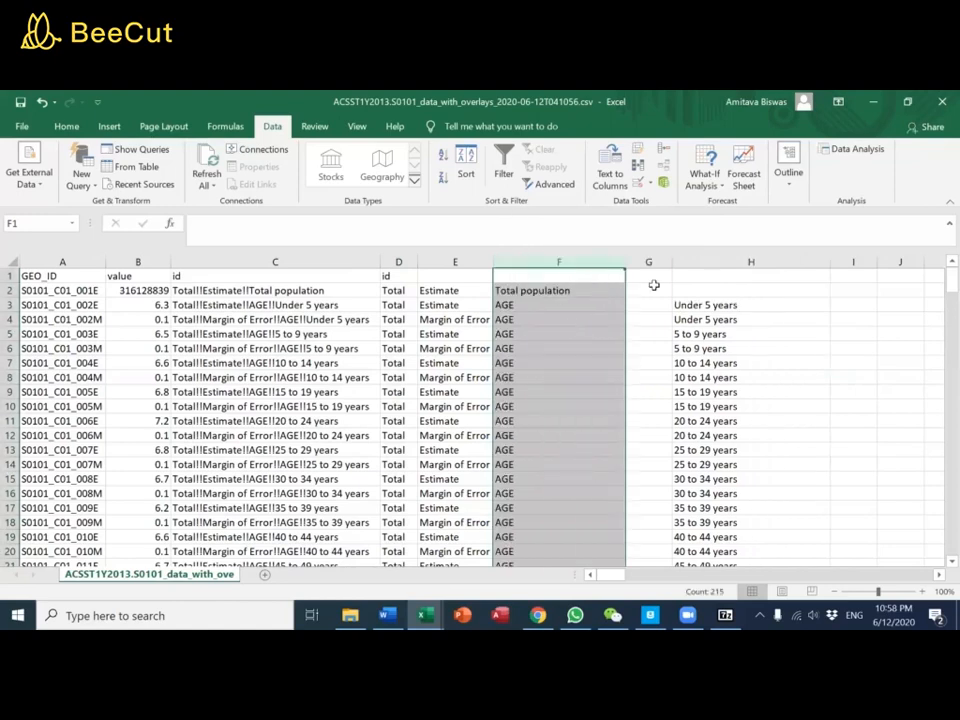
pyautogui.click(653, 286)
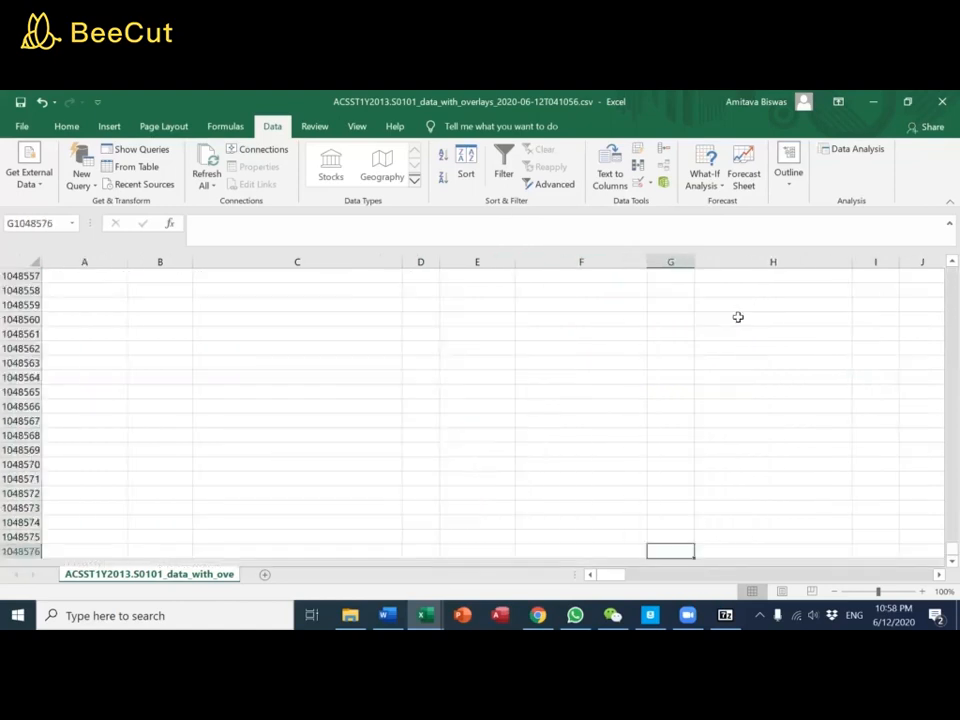
pyautogui.hotkey('ctrl', 'Up')
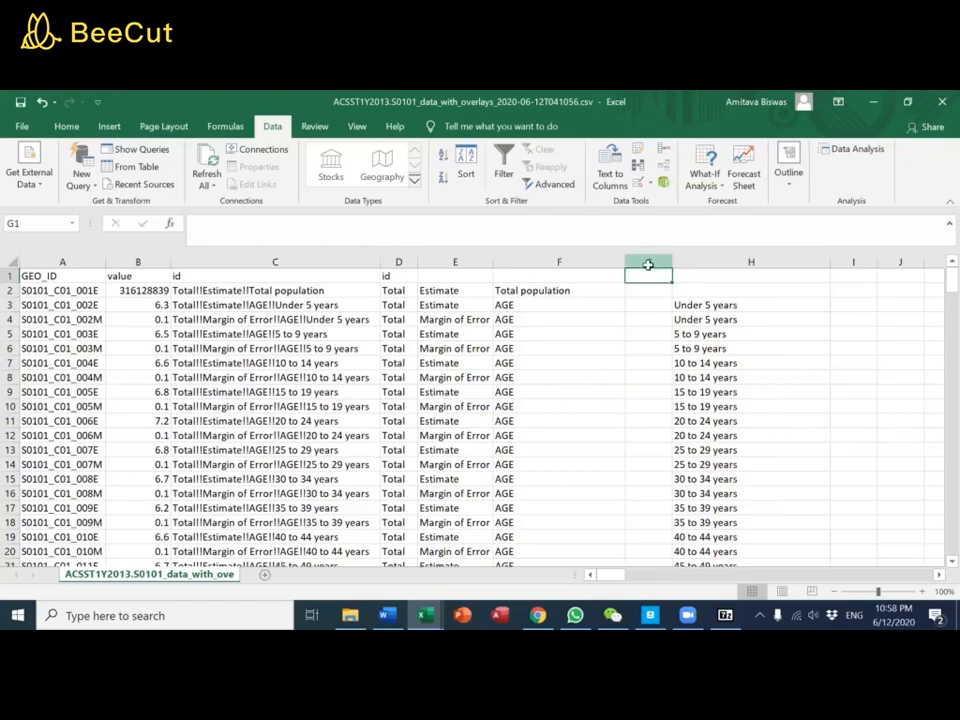
pyautogui.click(648, 262)
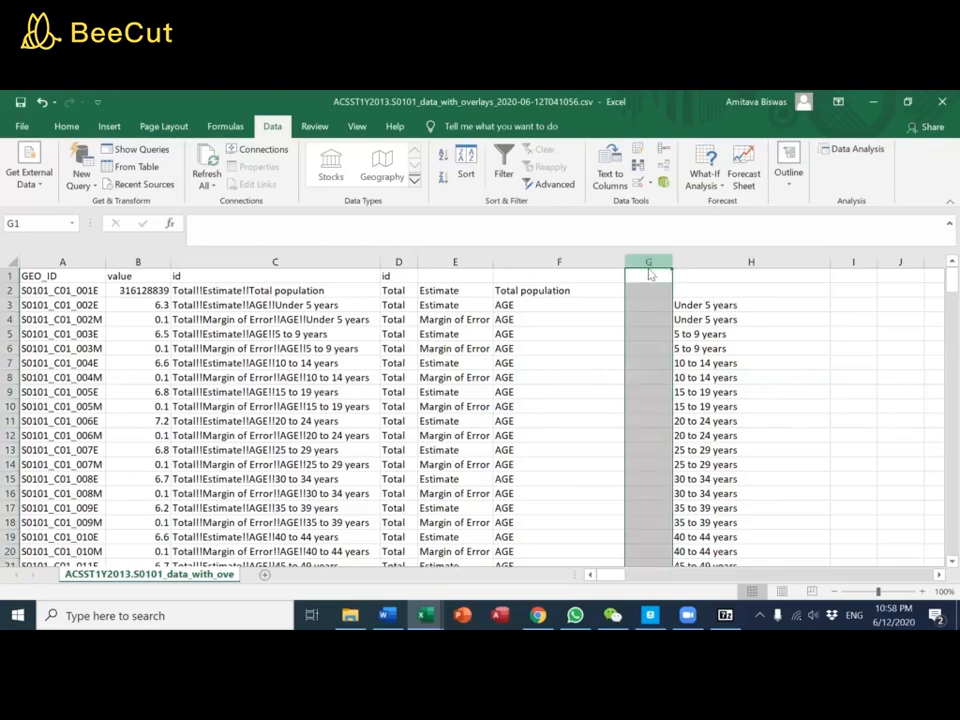
pyautogui.rightClick(648, 262)
pyautogui.click(684, 393)
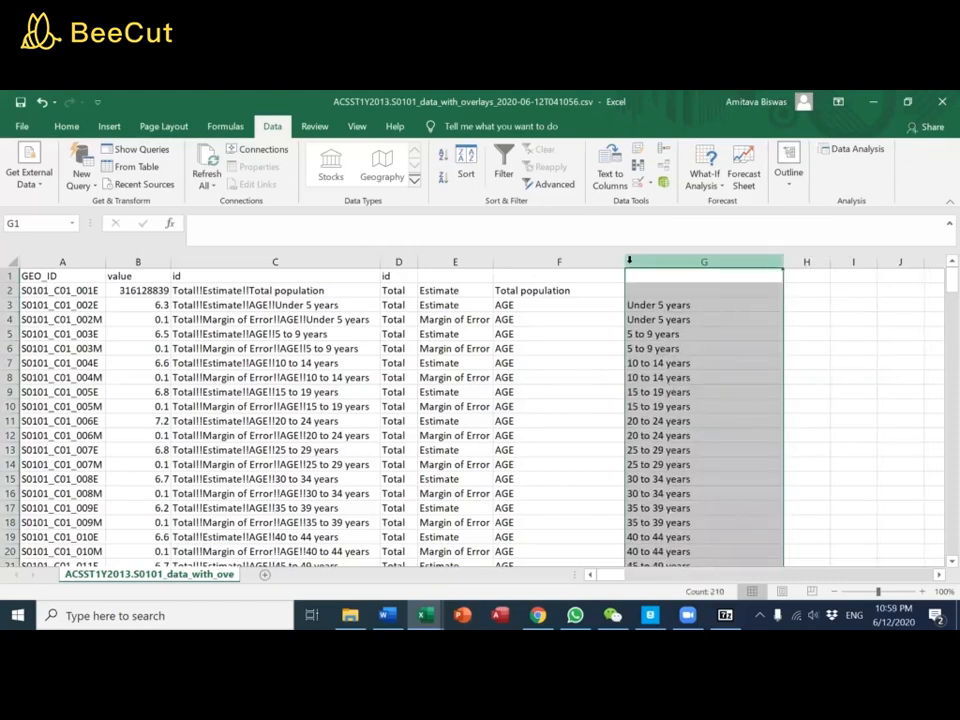
# Narrow column F to about the width of its "Total population" text and enter the heading "Age range" in G1
pyautogui.moveTo(624, 261); pyautogui.dragTo(579, 268)
pyautogui.click(597, 273)
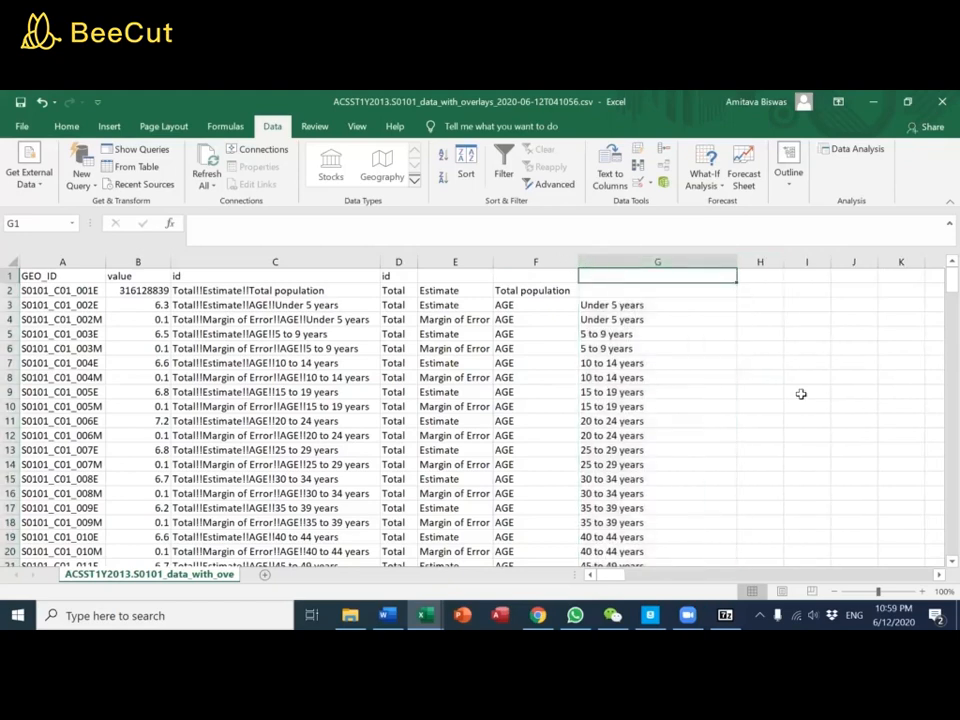
pyautogui.write('Age range')
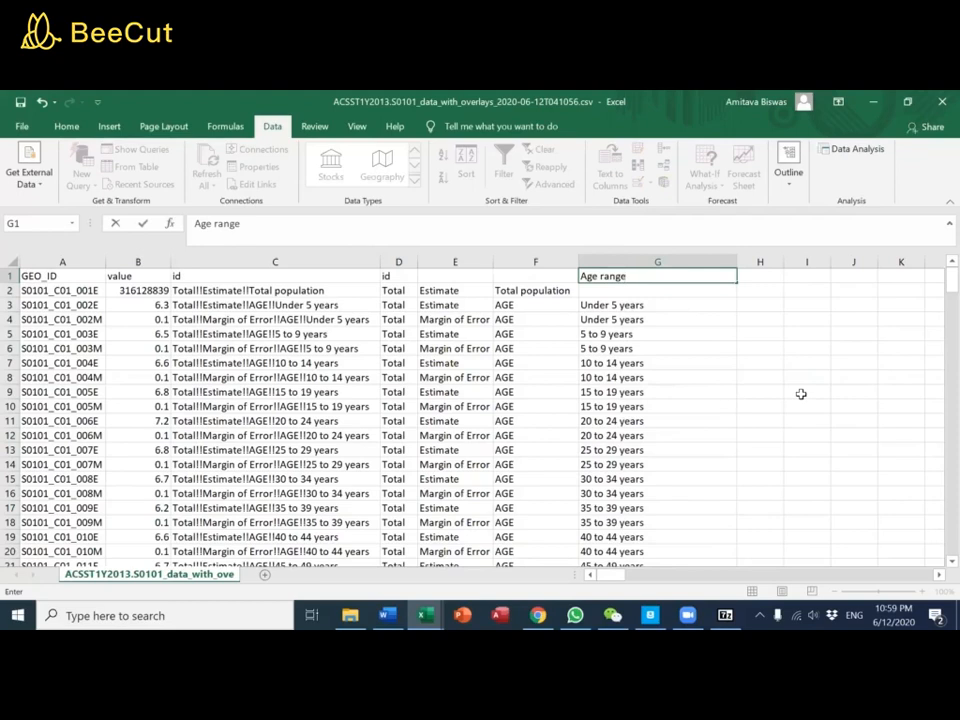
pyautogui.press('Left')
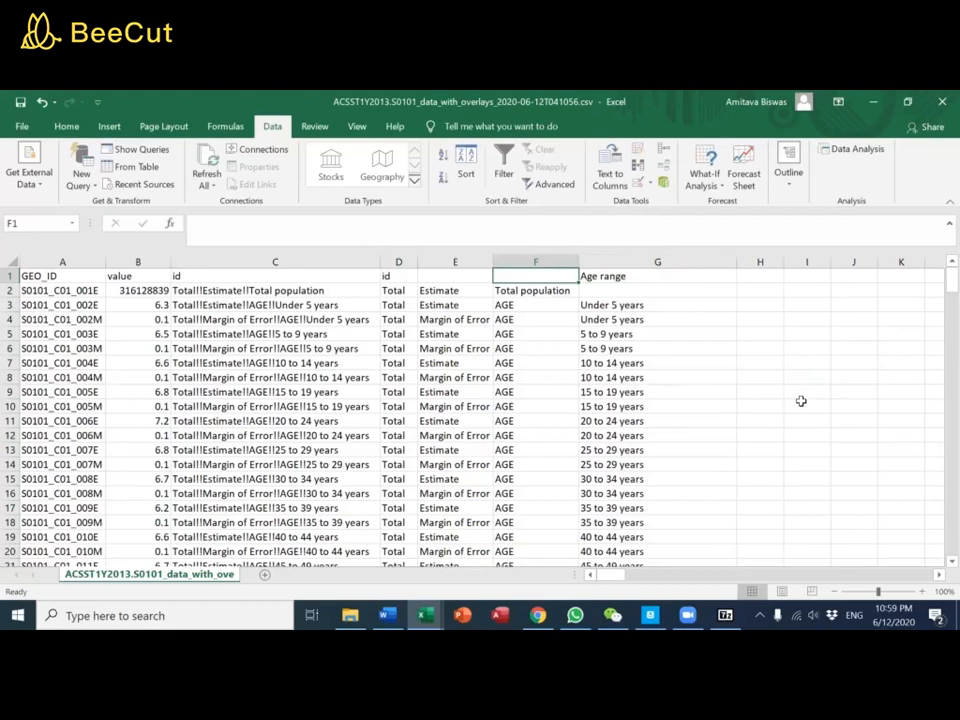
# Enter the headings A, B, C and D in cells C1 through F1 of the 2013 data sheet
pyautogui.click(375, 362)
pyautogui.click(316, 277)
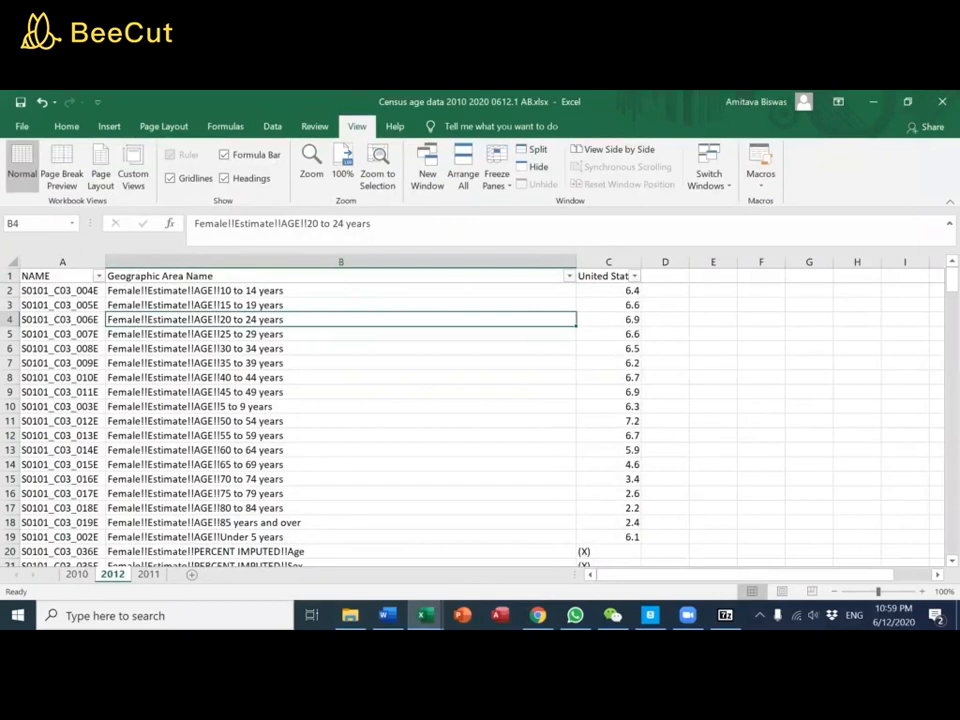
pyautogui.moveTo(426, 615)
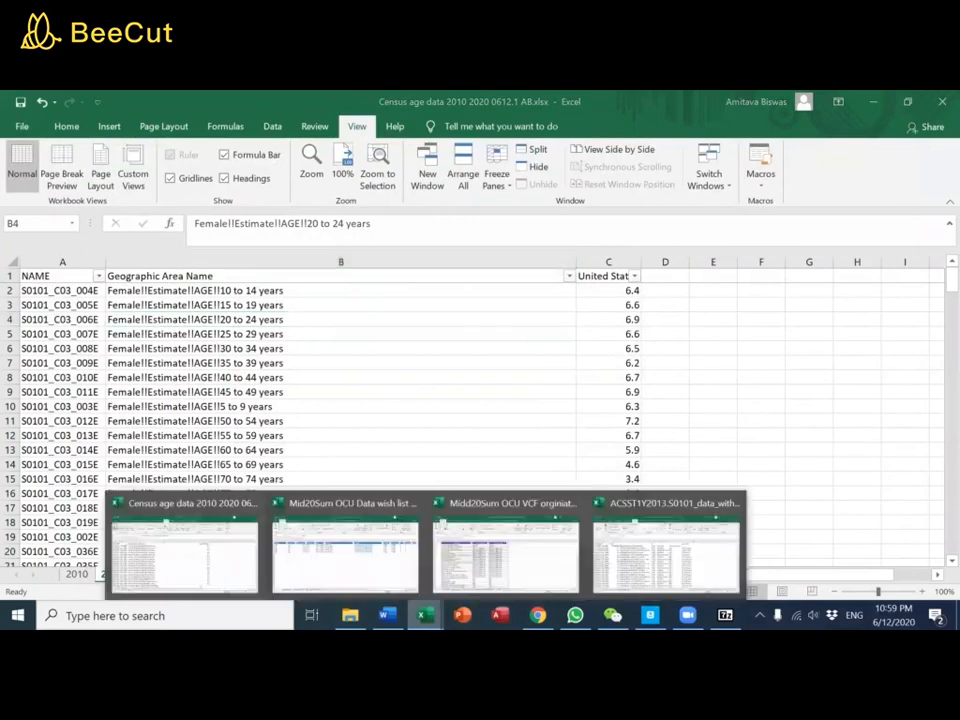
pyautogui.click(628, 563)
pyautogui.write('A')
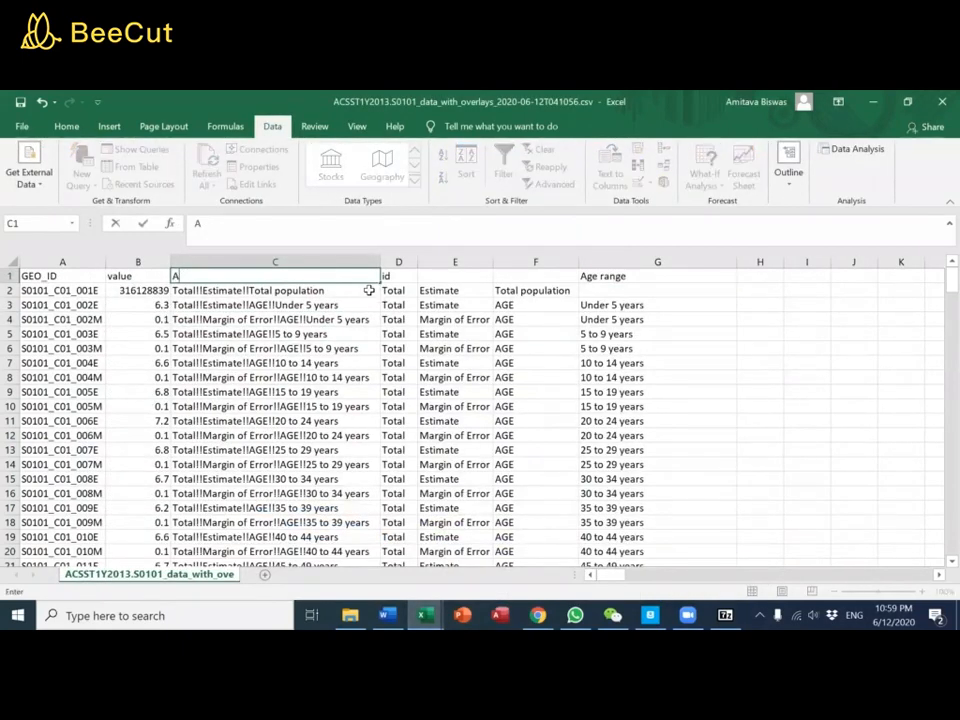
pyautogui.press('Tab')
pyautogui.write('B')
pyautogui.press('Tab')
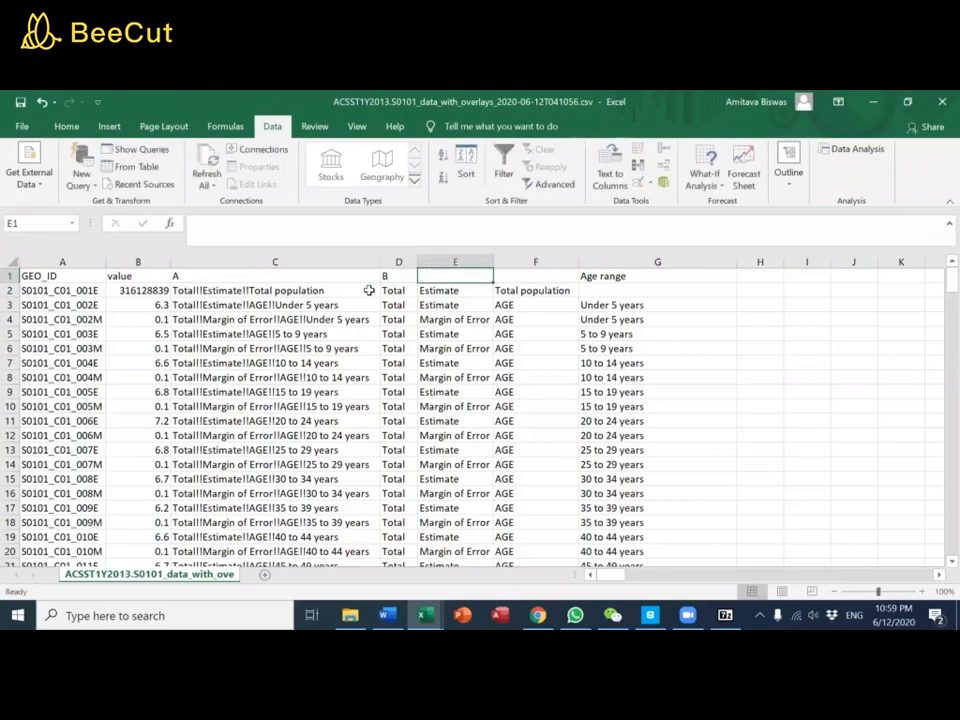
pyautogui.write('C')
pyautogui.press('Tab')
pyautogui.write('D')
pyautogui.hotkey('shift', 'Tab')
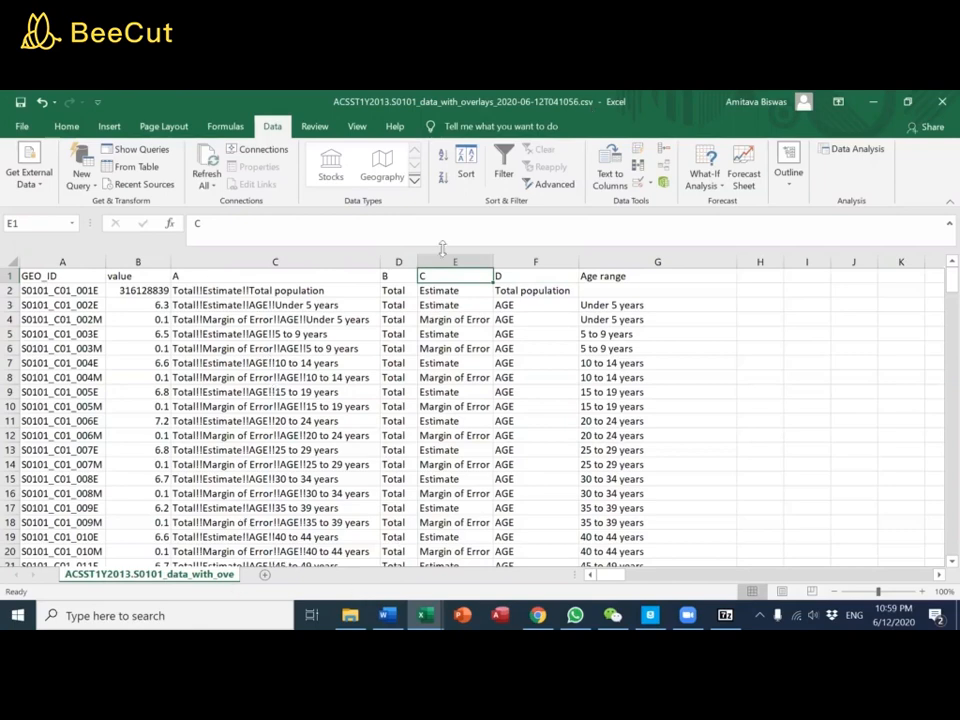
# Save the file in the OCU folder as an Excel Workbook named "Midd20Sum OCU Pitch Census age data 2020 0612.1 AB"
pyautogui.click(18, 128)
pyautogui.click(43, 328)
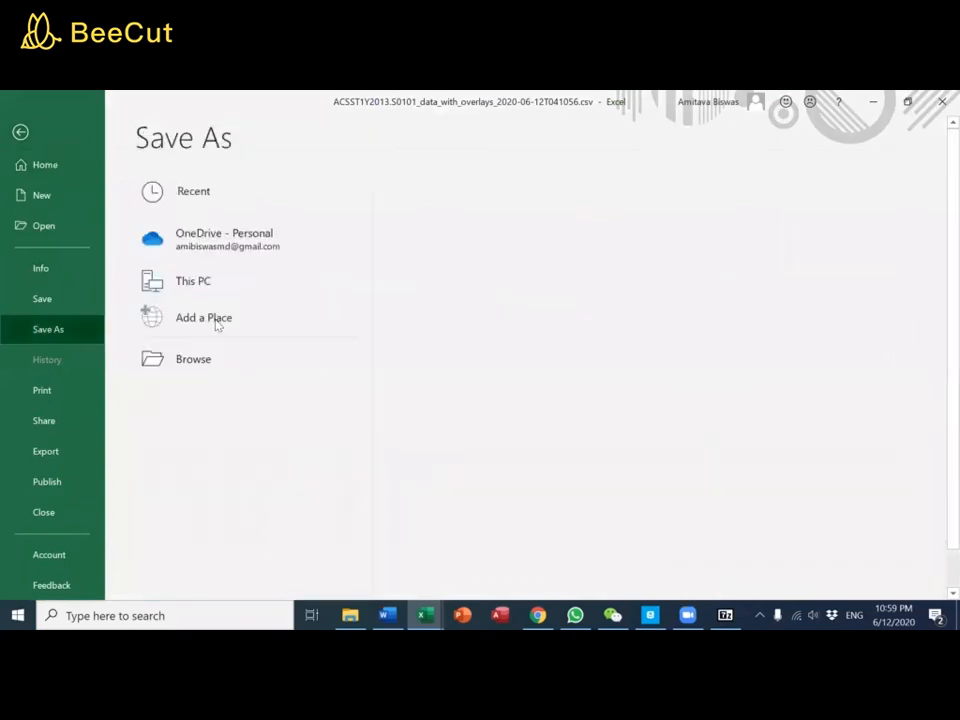
pyautogui.click(551, 257)
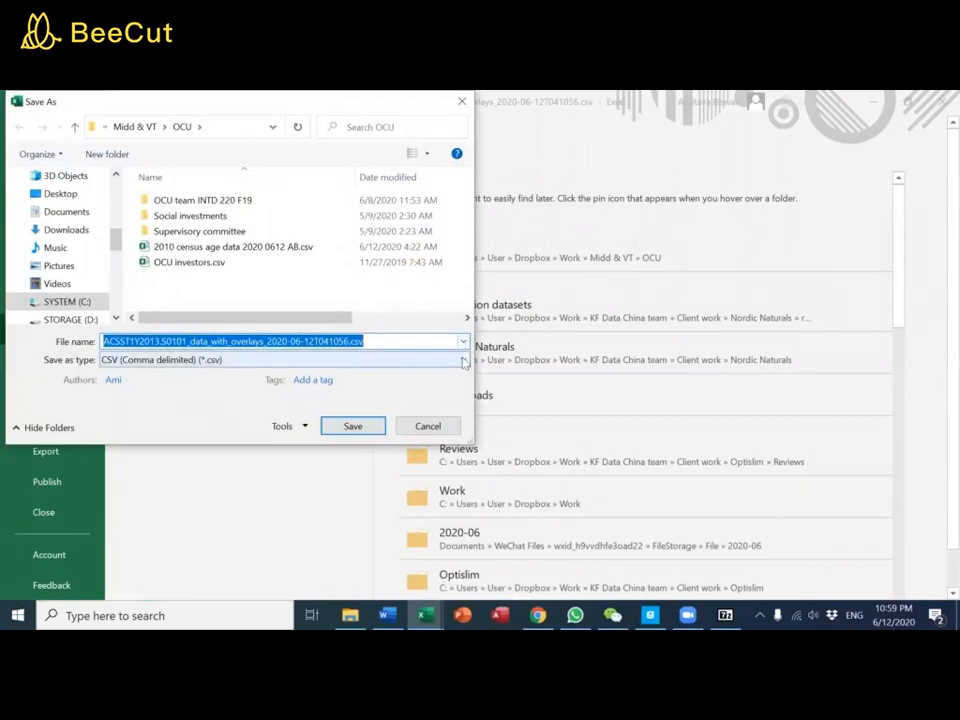
pyautogui.click(463, 362)
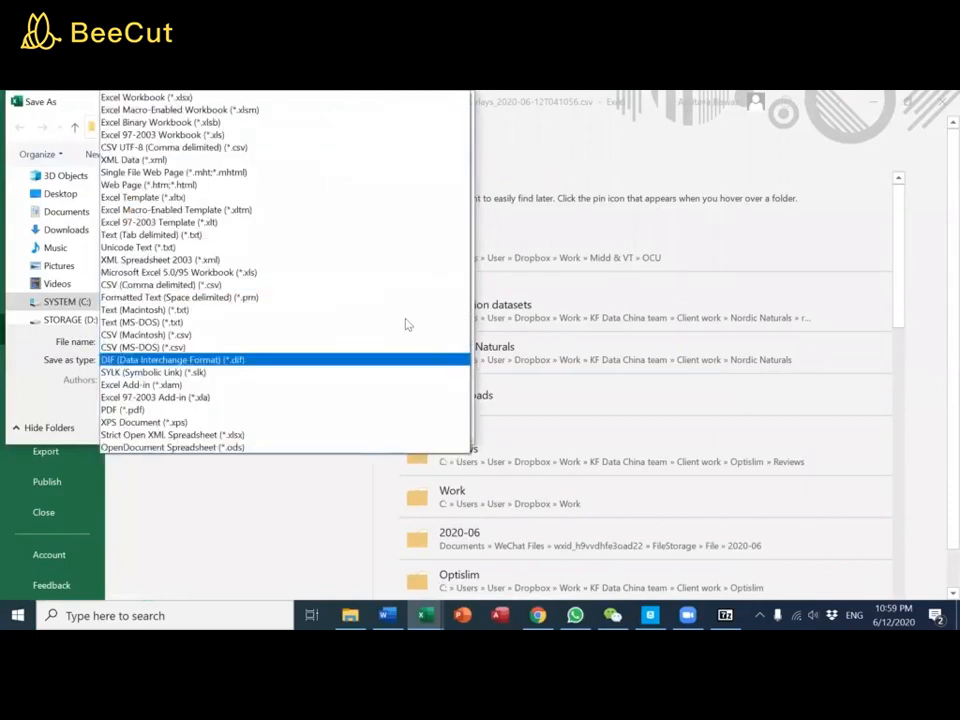
pyautogui.click(137, 99)
pyautogui.doubleClick(347, 344)
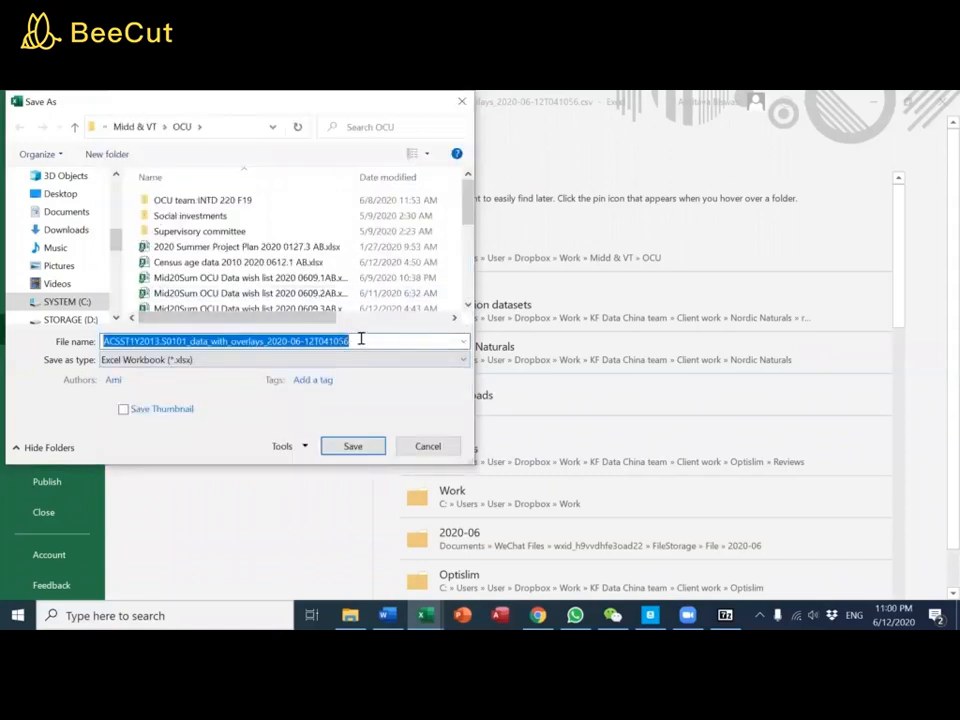
pyautogui.write('Midd20Sum OCU')
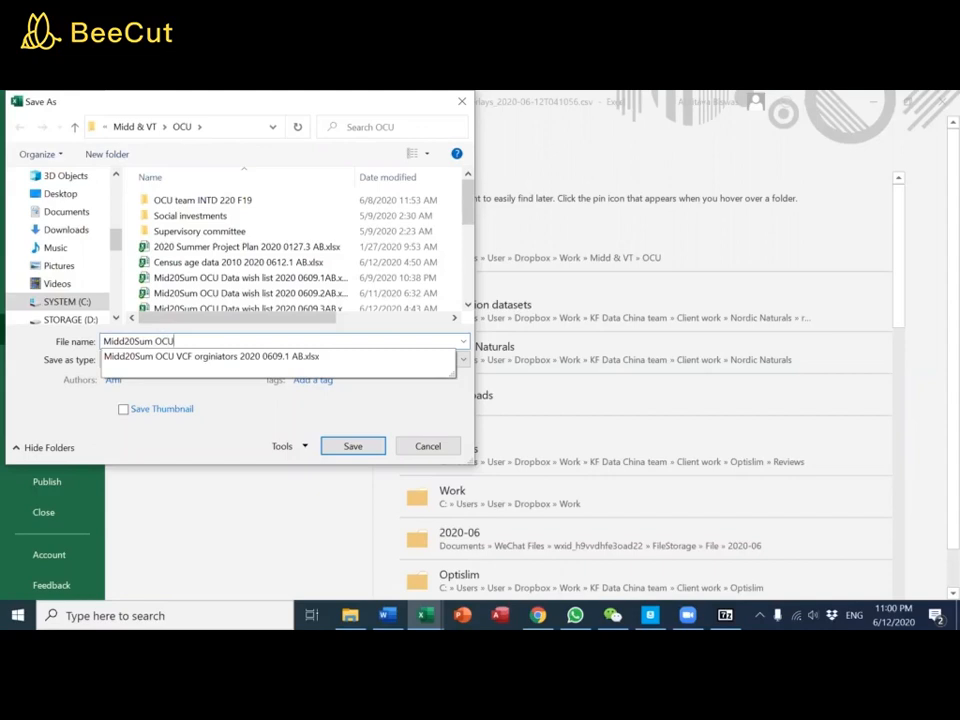
pyautogui.write('Pitch Census age data 2020 0612.1 AB')
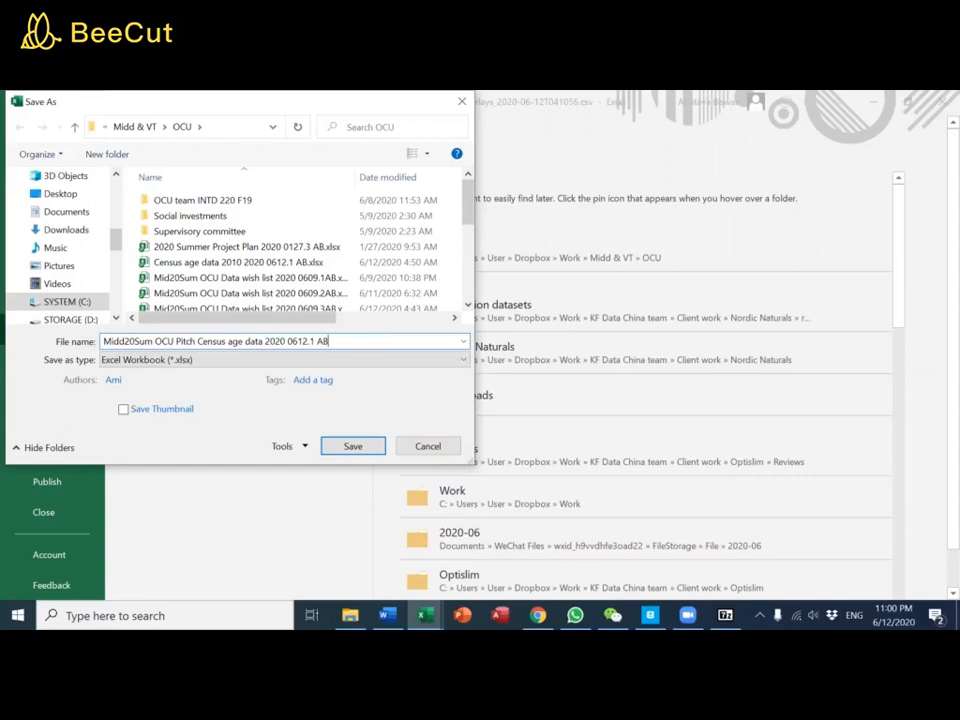
pyautogui.press('Return')
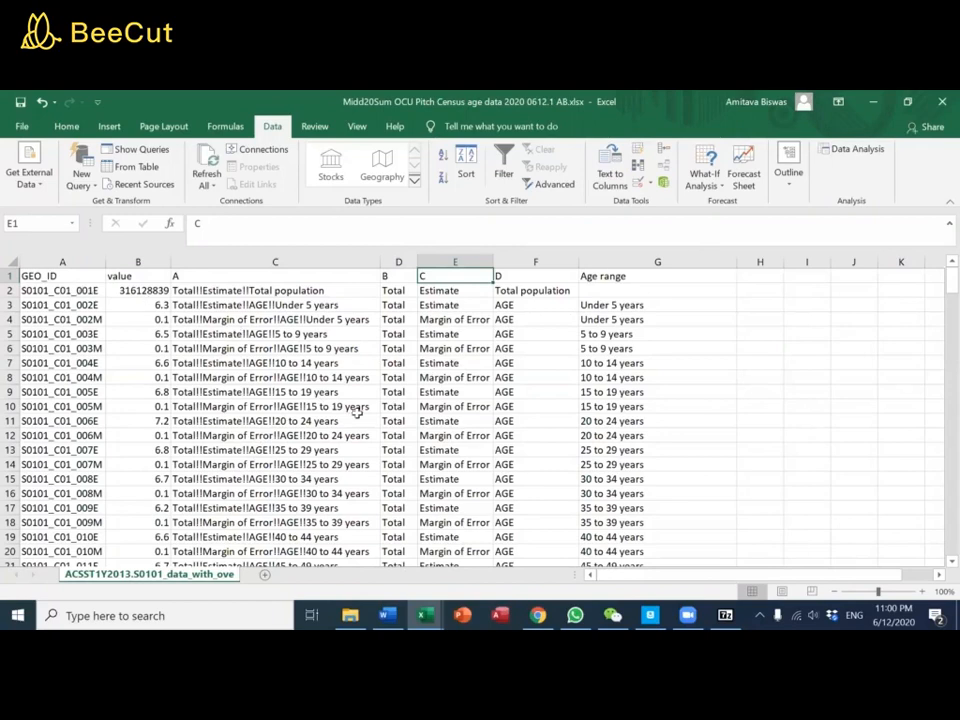
# Add filters to the headings of columns A to G
pyautogui.moveTo(658, 261); pyautogui.dragTo(20, 261)
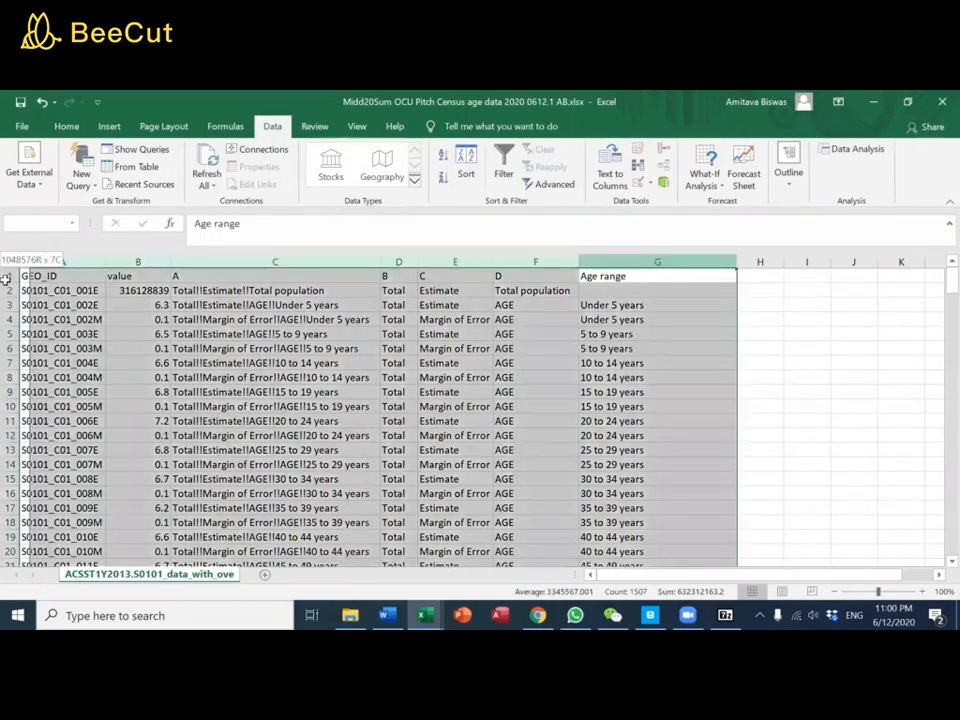
pyautogui.click(495, 172)
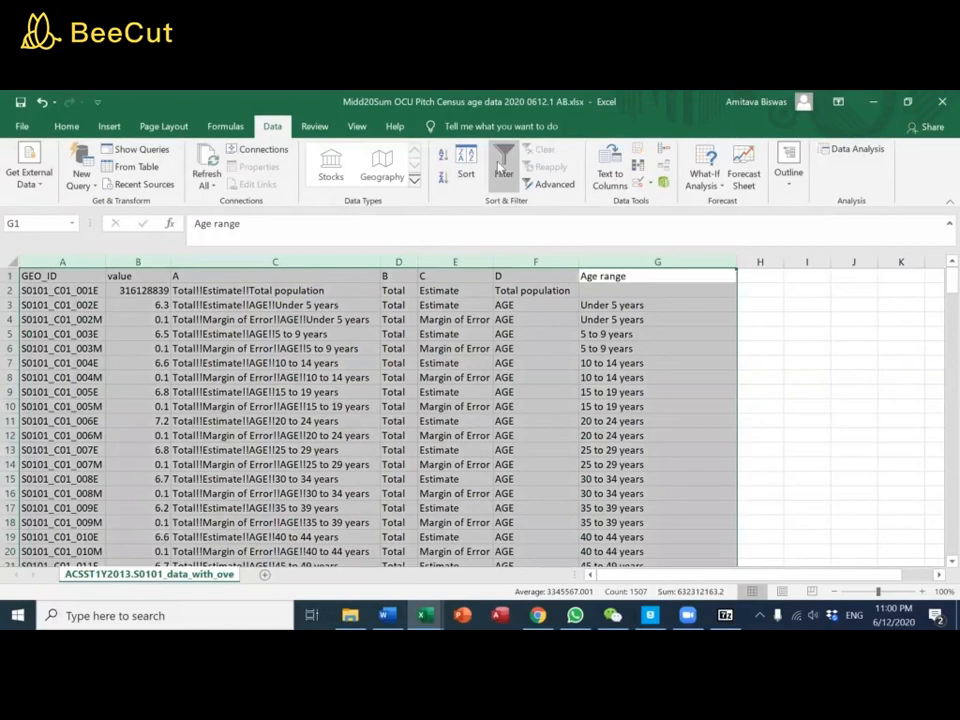
pyautogui.scroll(-3, 215, 315)
pyautogui.scroll(3, 291, 401)
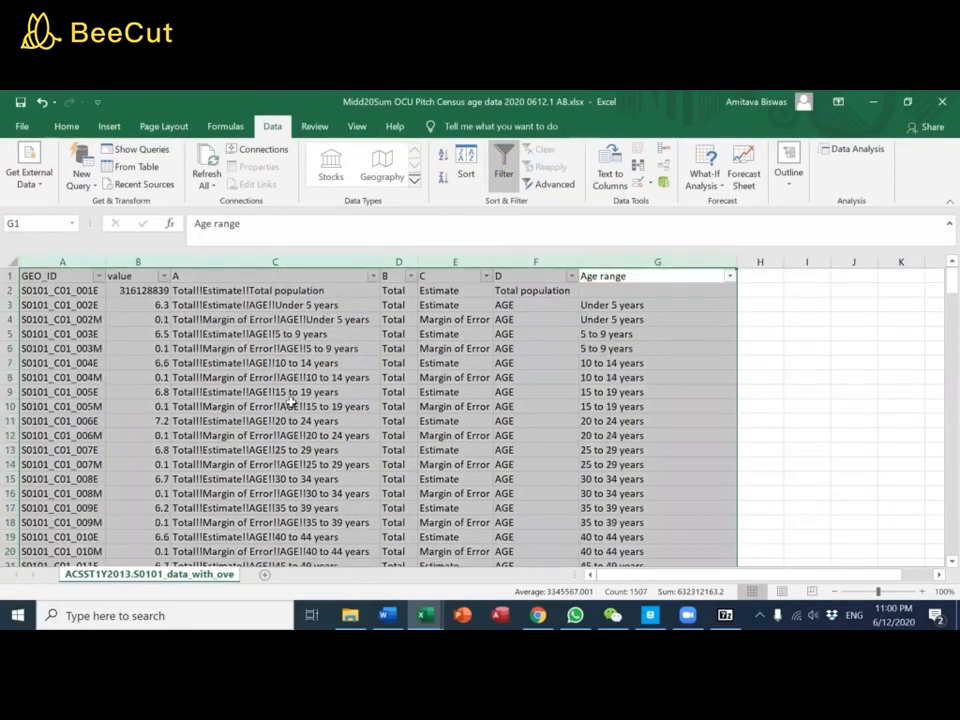
# Freeze the top row and check that the headings stay in view over the lower rows
pyautogui.click(356, 126)
pyautogui.click(505, 185)
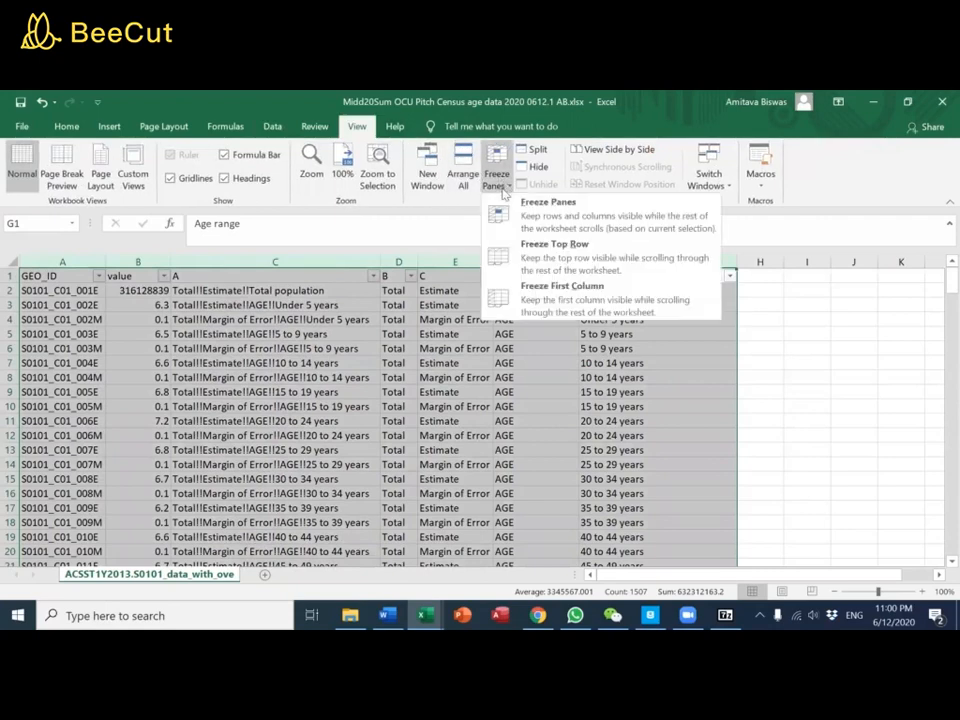
pyautogui.click(535, 250)
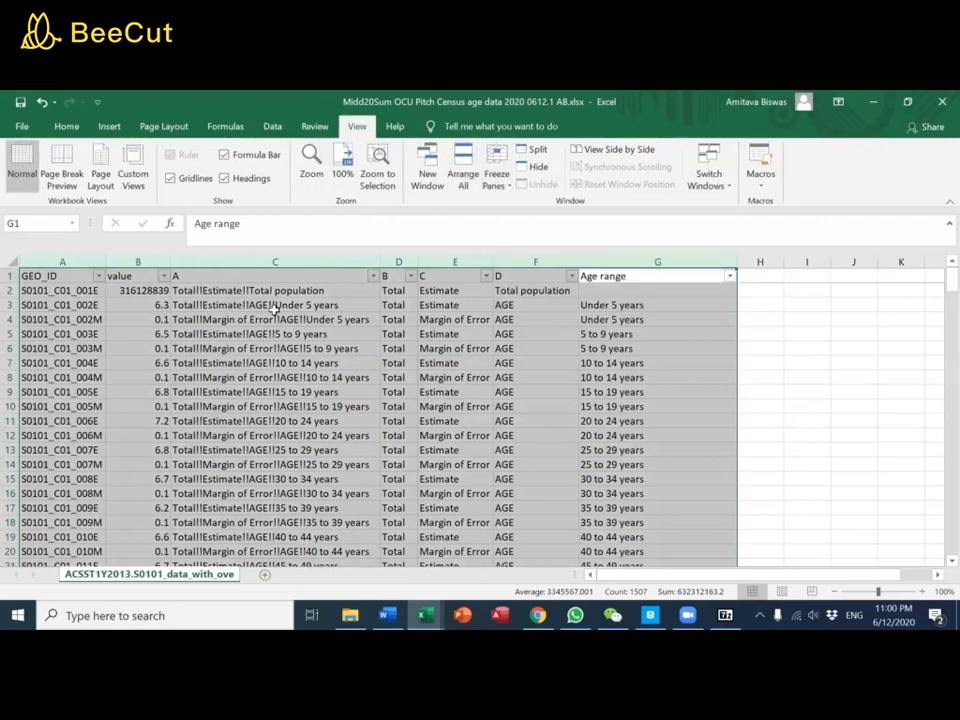
pyautogui.scroll(-11, 326, 364)
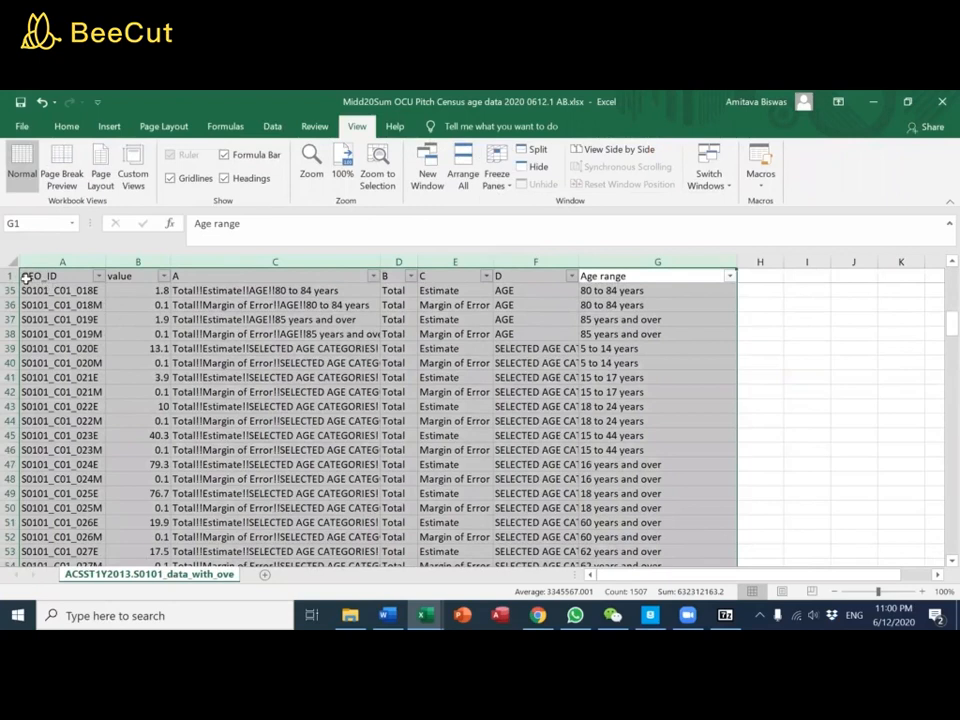
# Make the headings in cells A1 through G1 bold
pyautogui.click(30, 276)
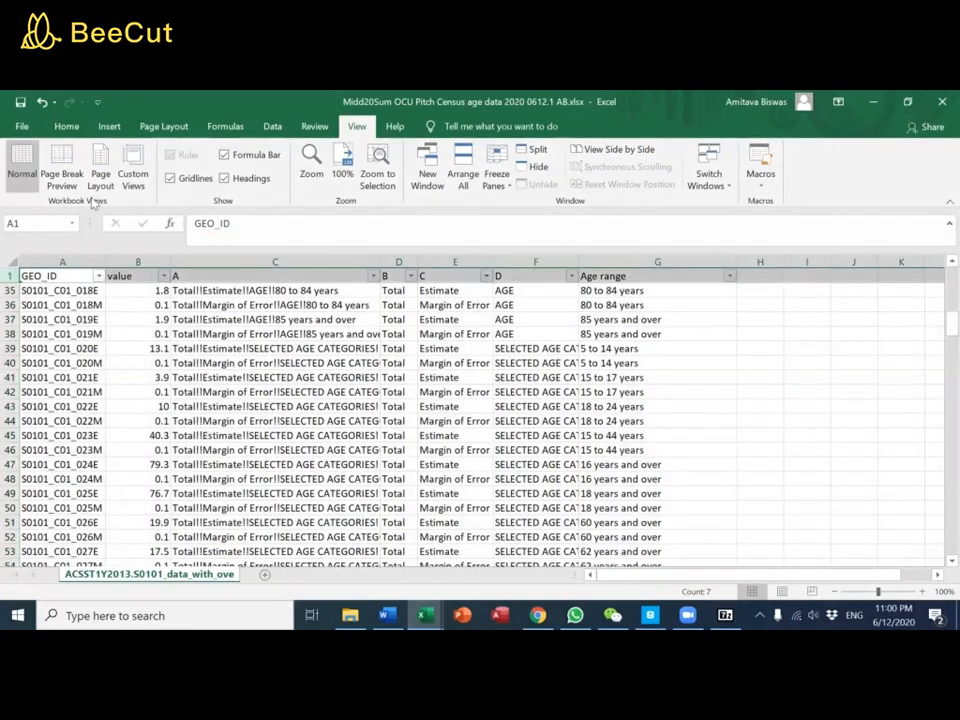
pyautogui.click(65, 126)
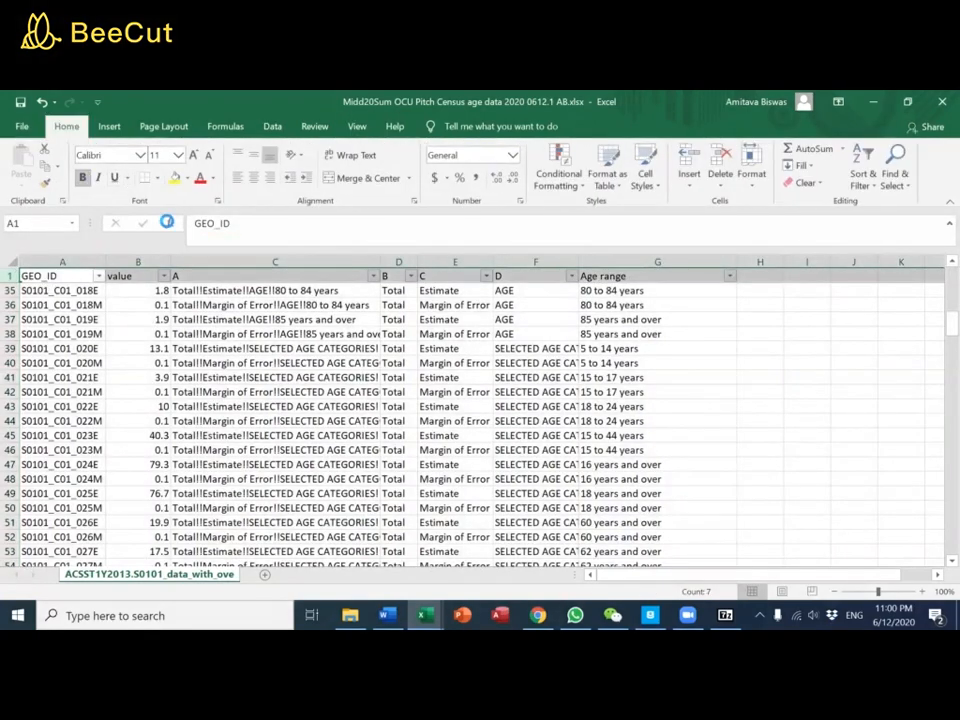
pyautogui.click(289, 335)
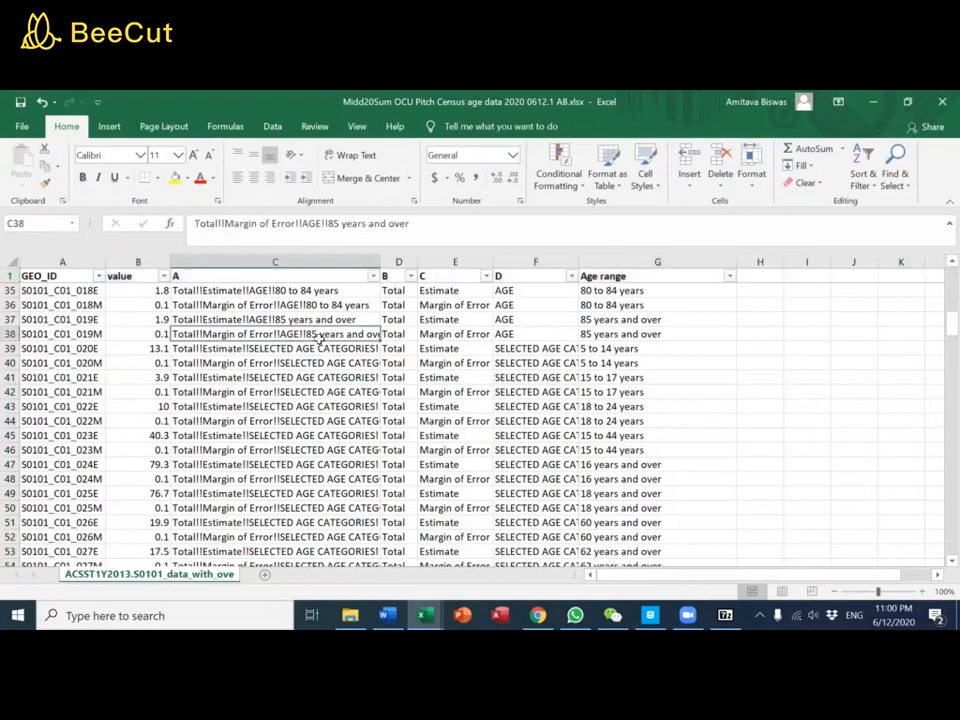
# Look over the rows and examine the filter choices offered under headings B and C, leaving everything selected
pyautogui.scroll(-5, 491, 364)
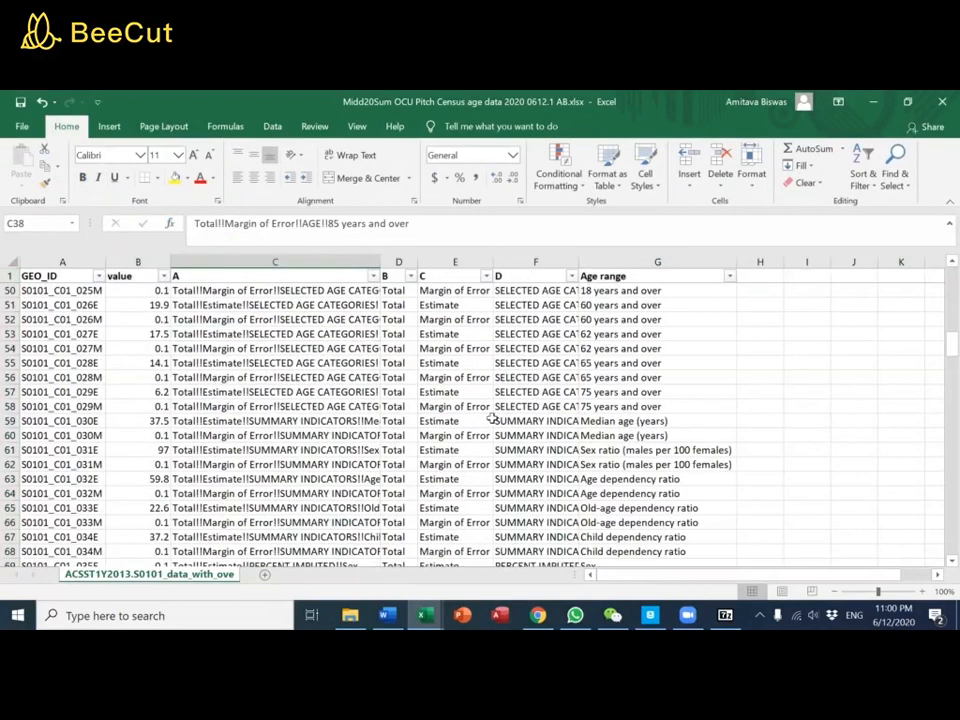
pyautogui.scroll(-4, 491, 364)
pyautogui.scroll(20, 475, 392)
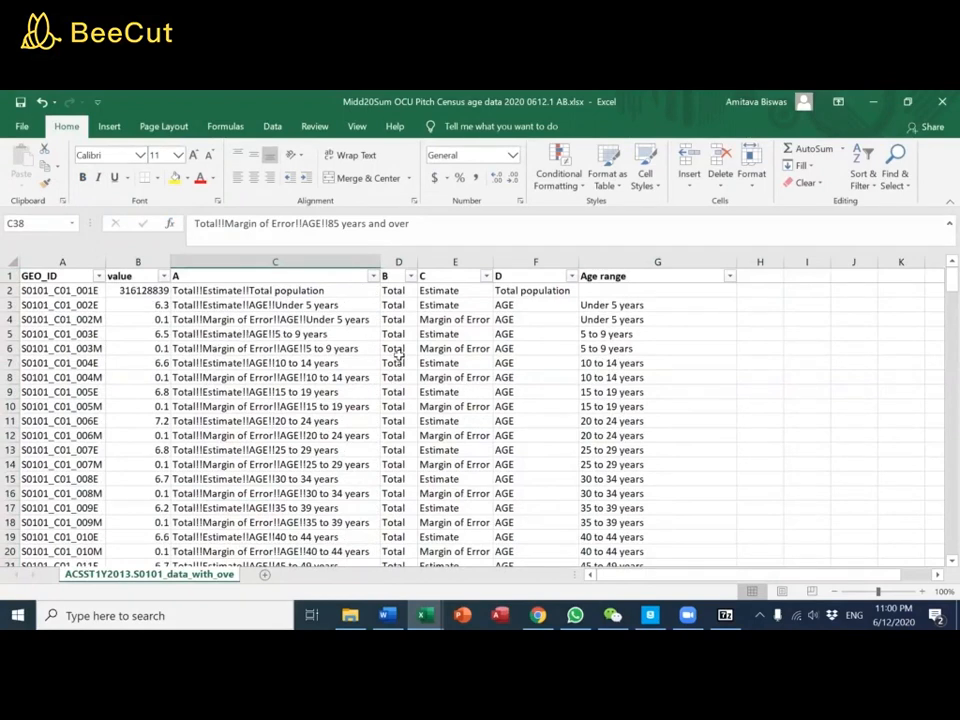
pyautogui.click(410, 275)
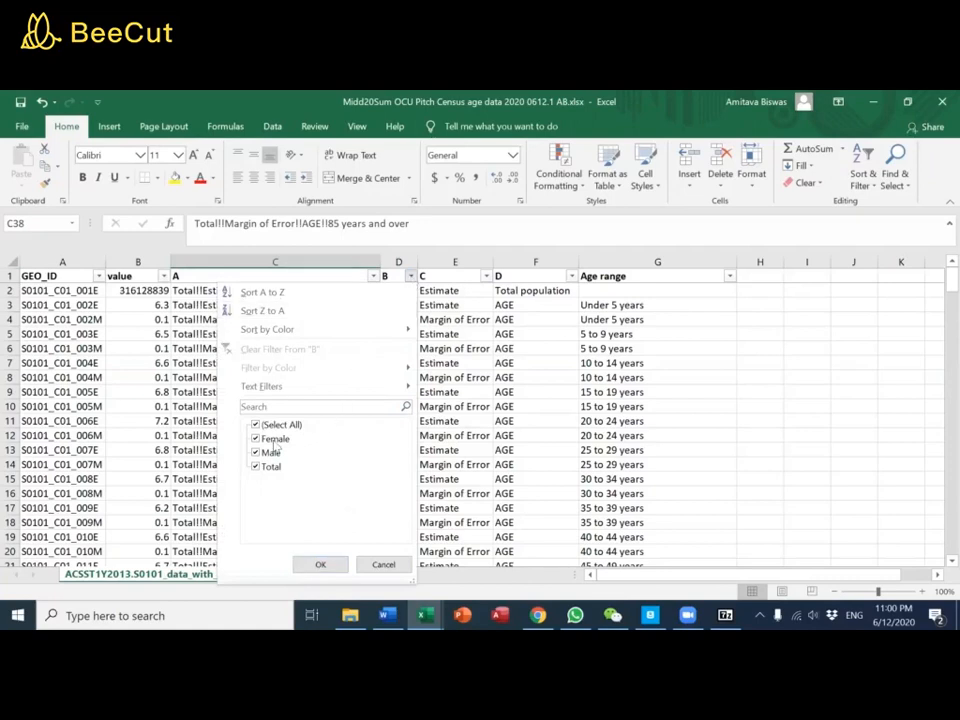
pyautogui.click(322, 566)
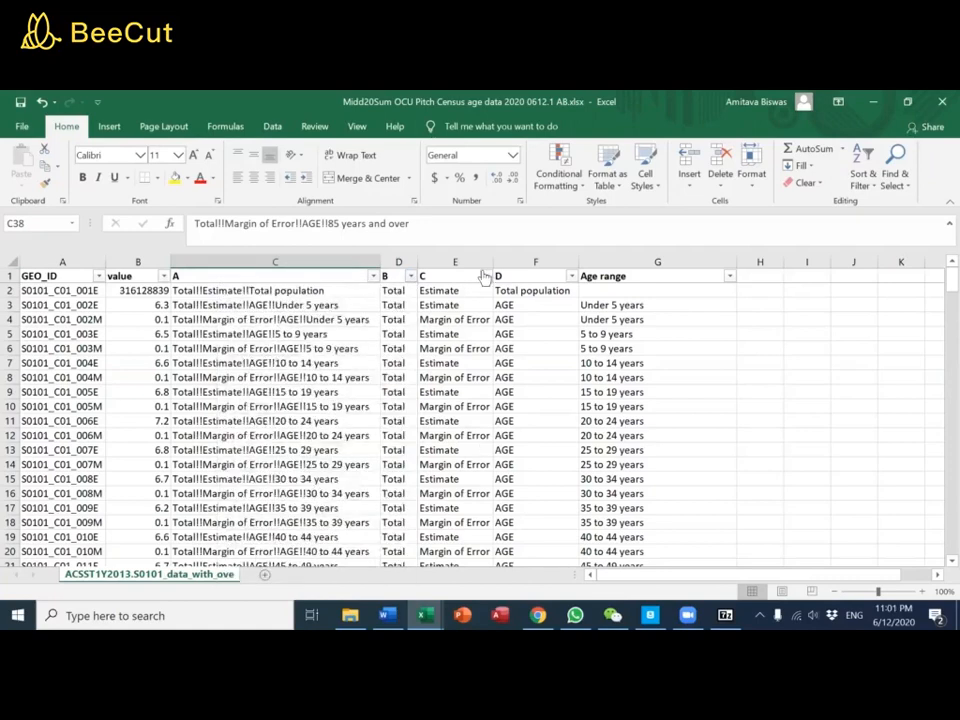
pyautogui.click(487, 275)
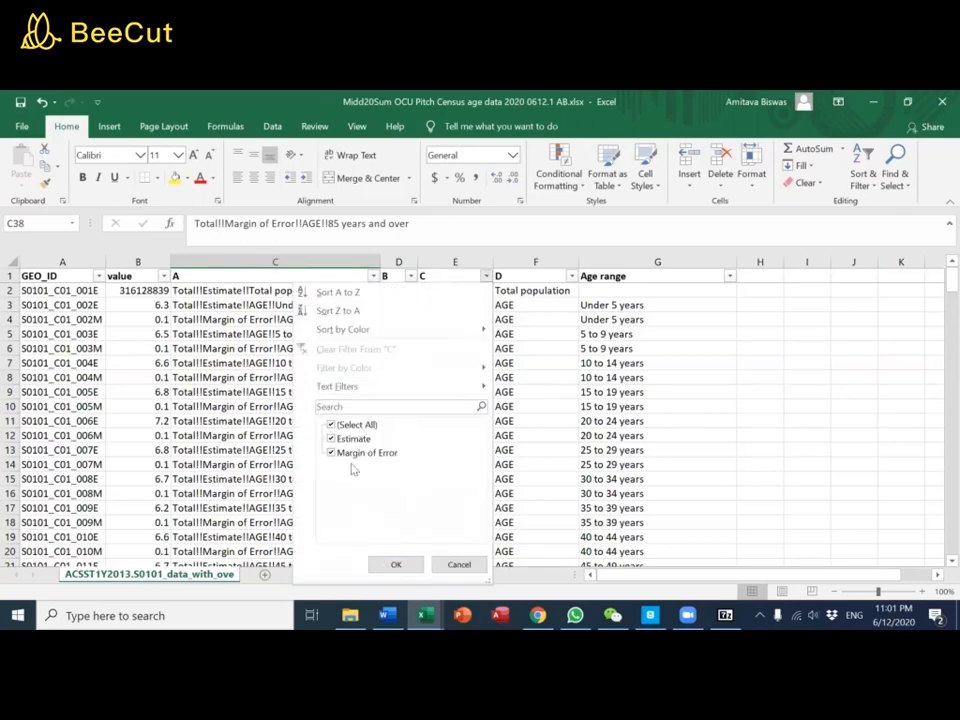
pyautogui.click(394, 565)
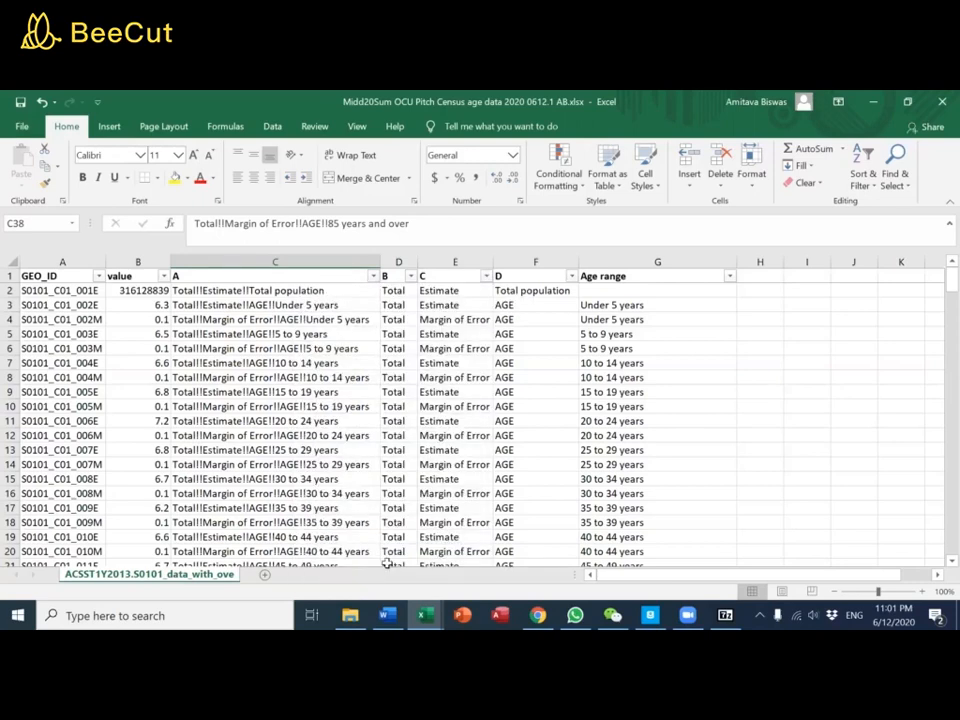
# Filter heading D to show only AGE, review the age ranges in the remaining rows, and clear the filter
pyautogui.click(572, 276)
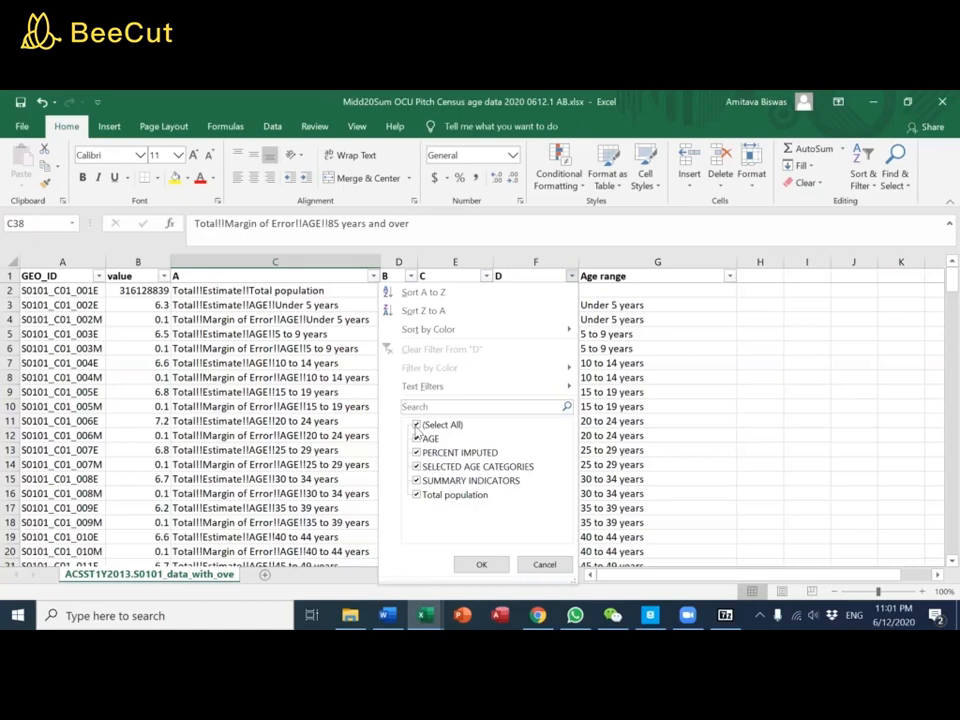
pyautogui.click(416, 428)
pyautogui.click(416, 439)
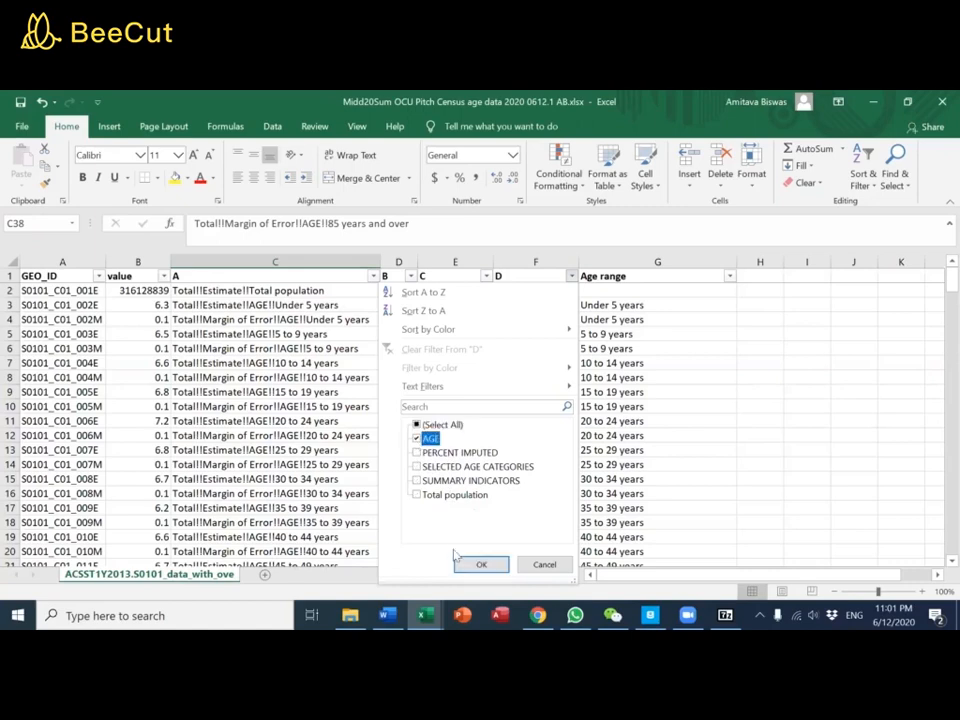
pyautogui.click(478, 564)
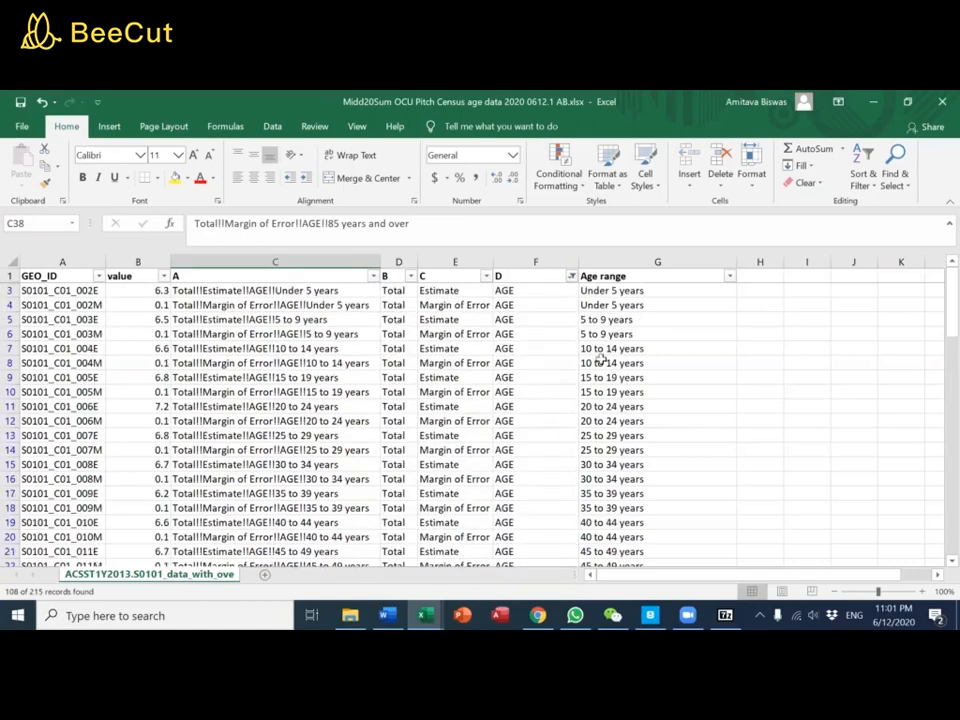
pyautogui.scroll(-3, 590, 342)
pyautogui.scroll(-15, 614, 350)
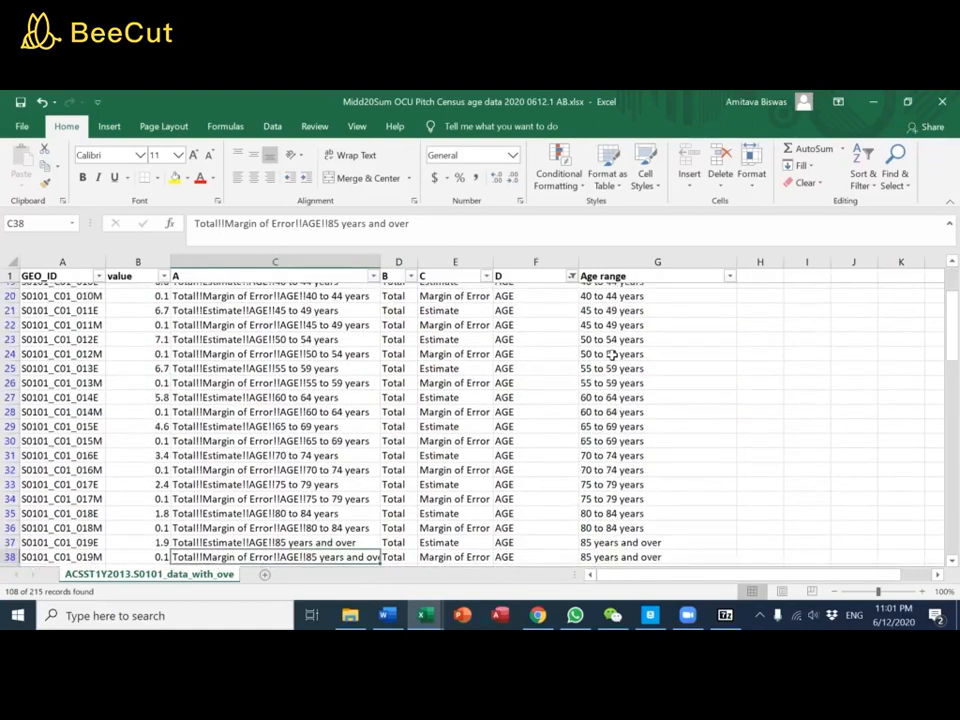
pyautogui.scroll(-5, 611, 358)
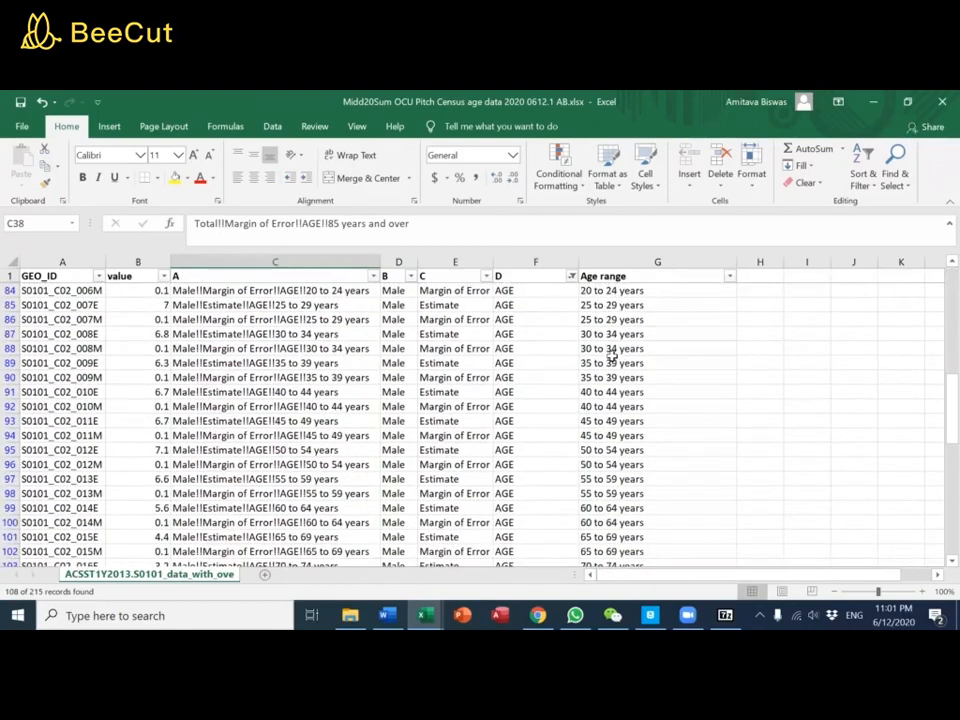
pyautogui.scroll(20, 590, 360)
pyautogui.scroll(1, 500, 364)
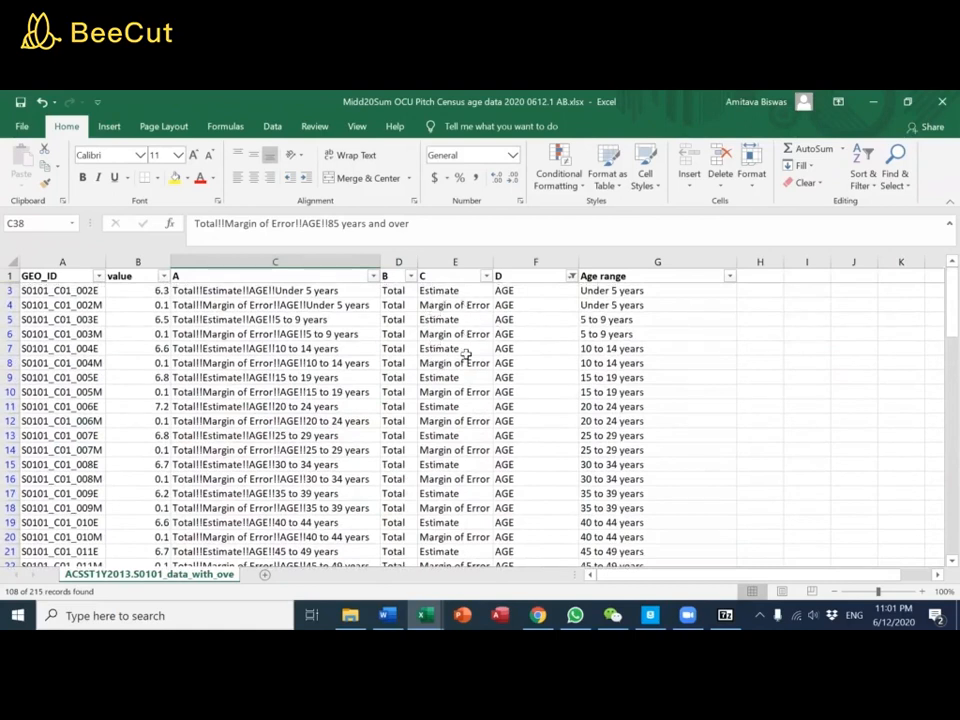
pyautogui.click(275, 129)
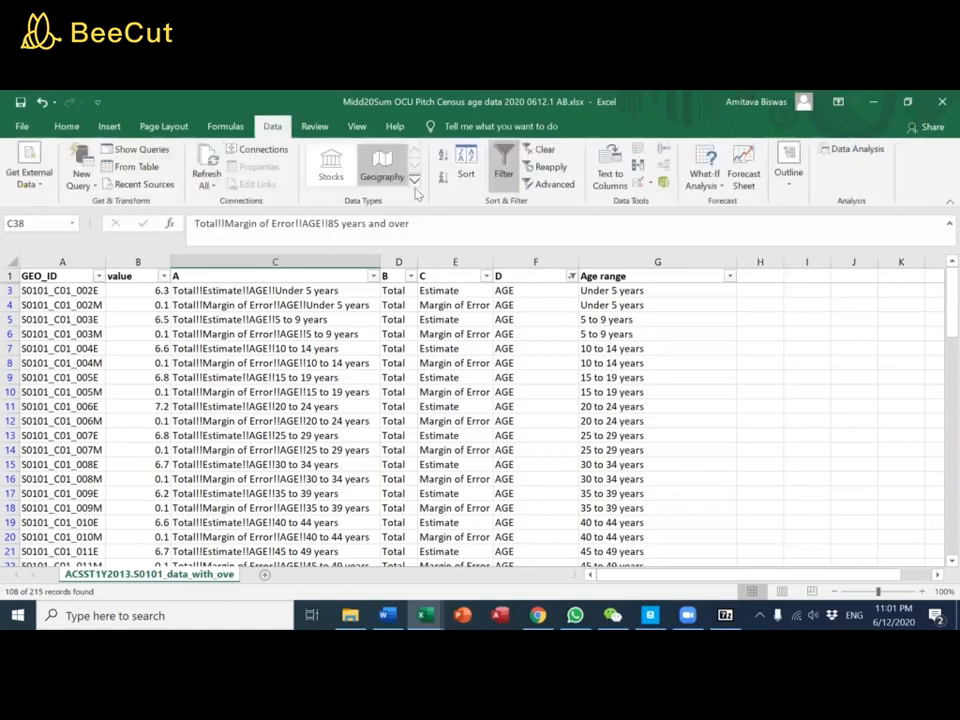
pyautogui.click(553, 153)
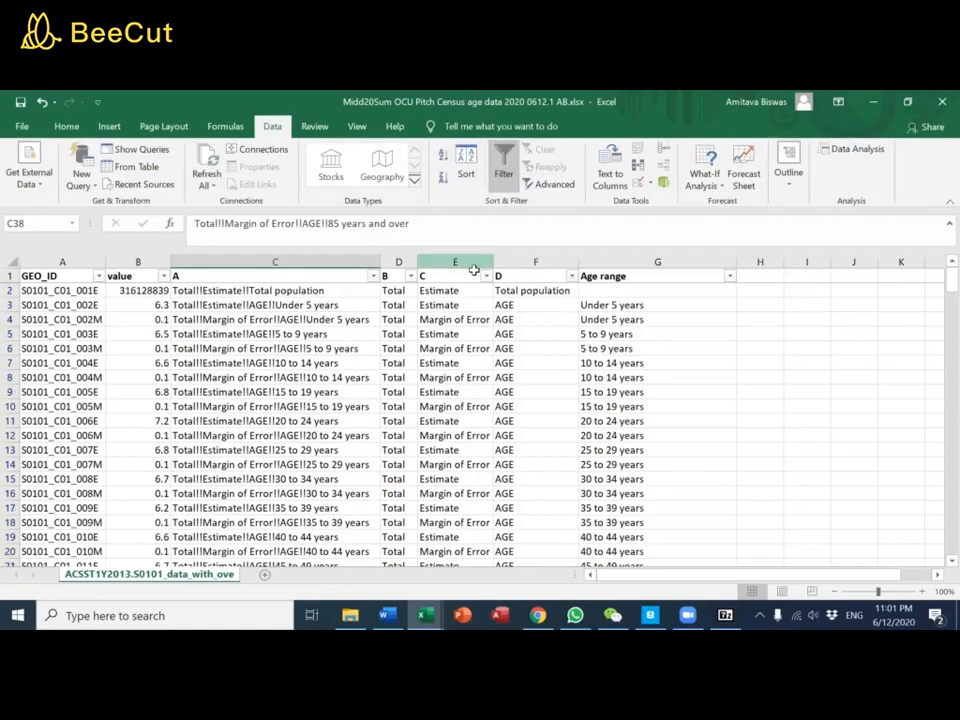
# Sort the data by heading C from A to Z and filter it to show only Estimate
pyautogui.click(486, 276)
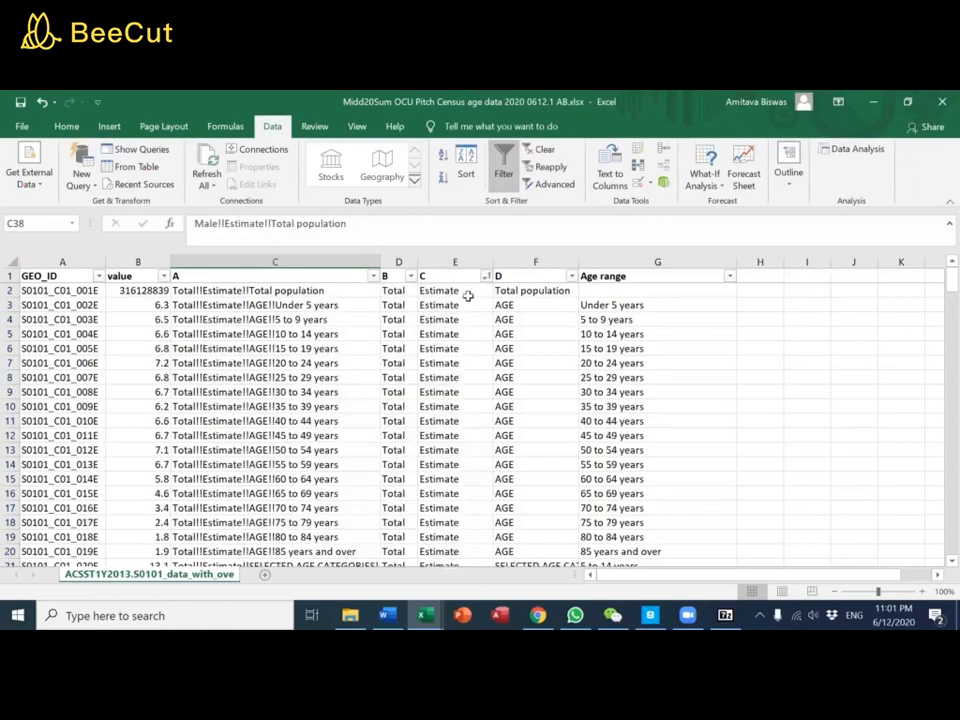
pyautogui.click(486, 277)
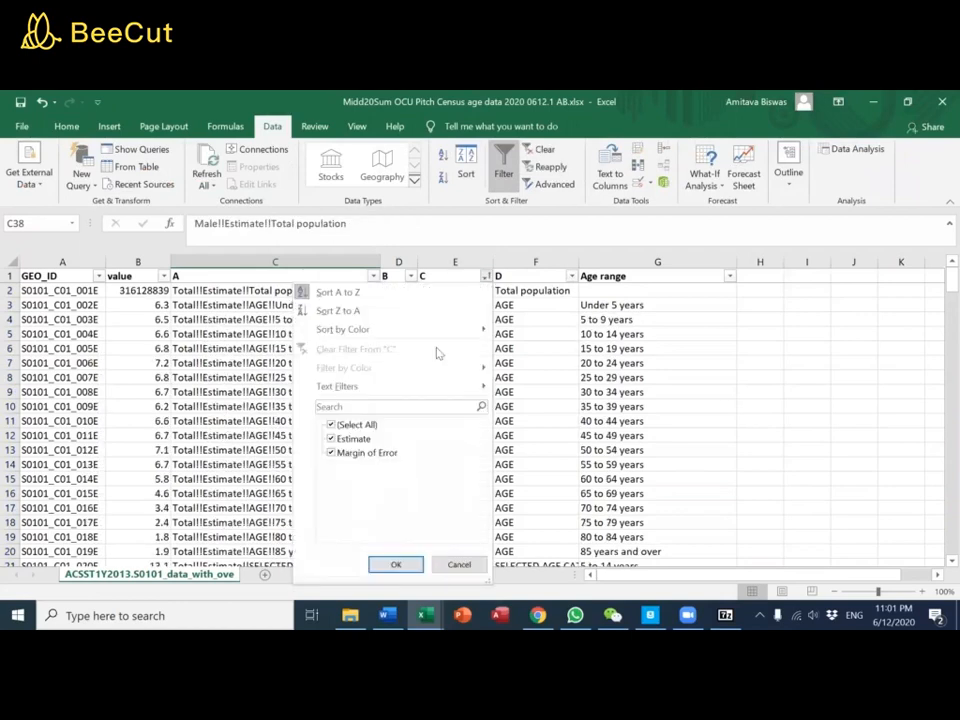
pyautogui.click(333, 453)
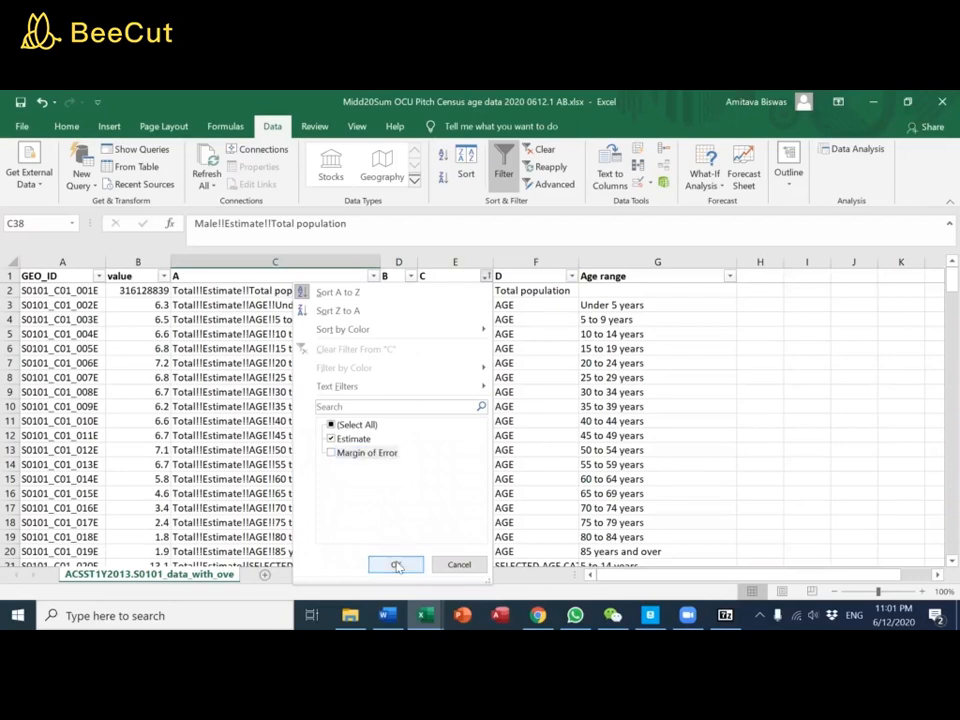
pyautogui.click(396, 564)
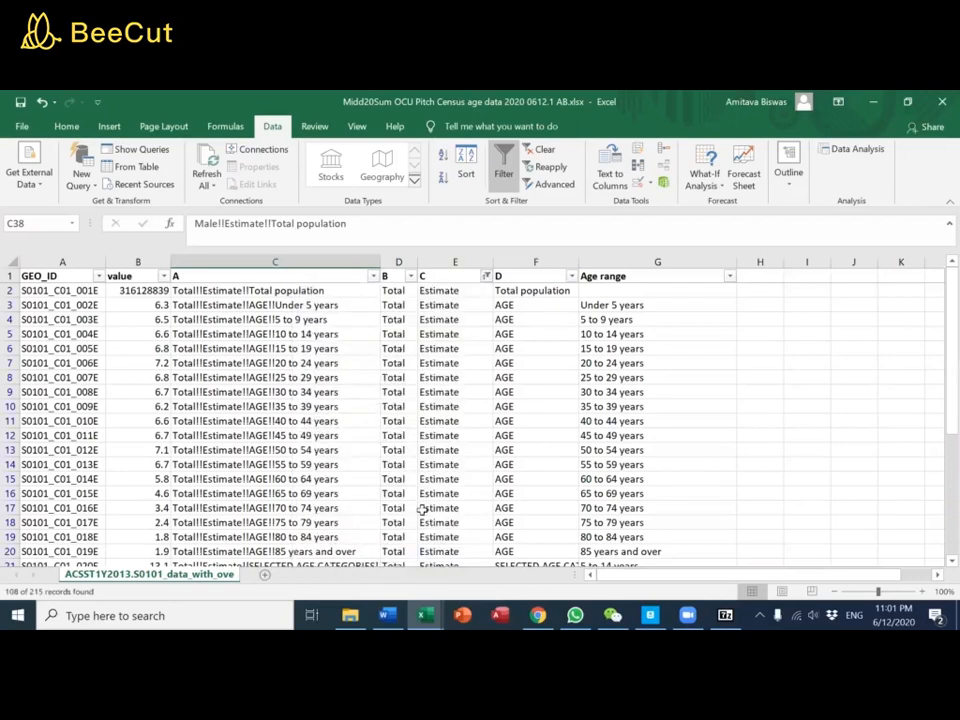
# Sort the data by heading B from A to Z and filter it to show only Total
pyautogui.click(410, 276)
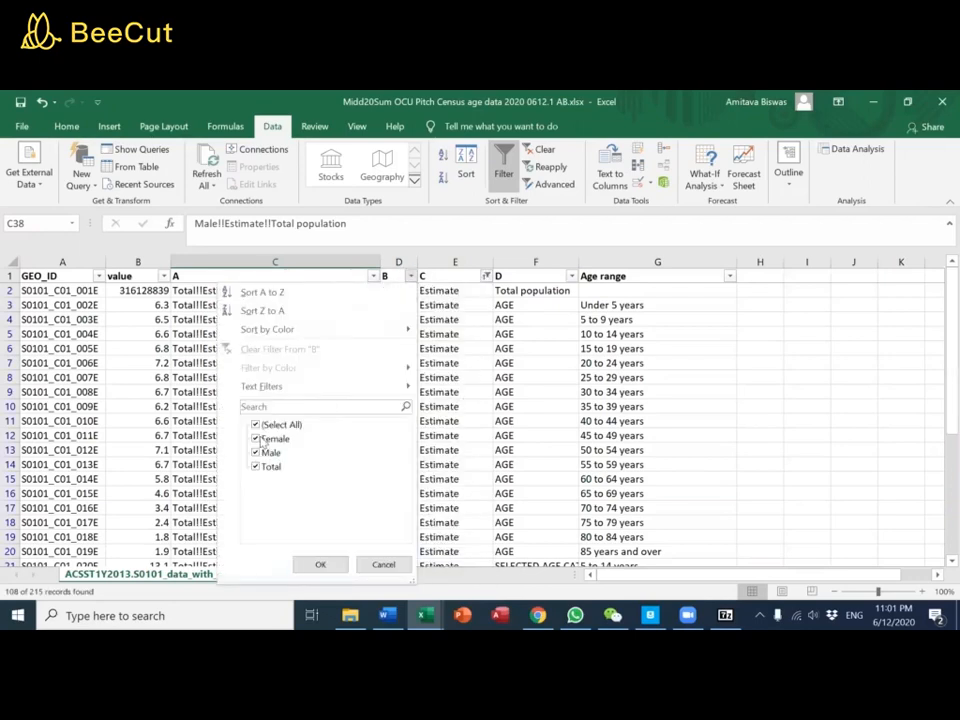
pyautogui.click(382, 565)
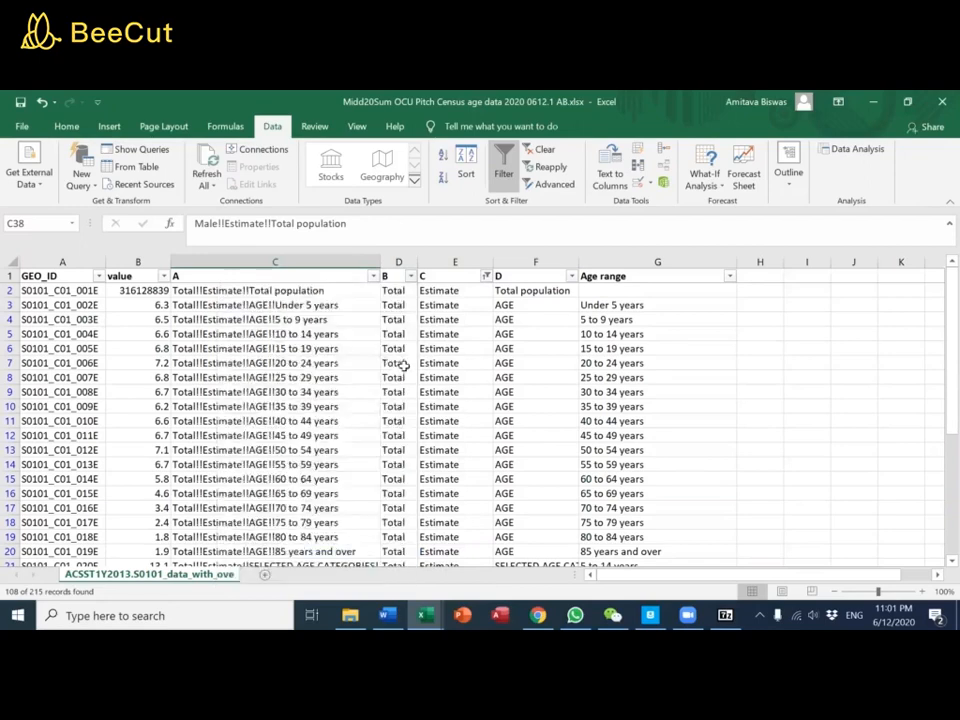
pyautogui.click(400, 278)
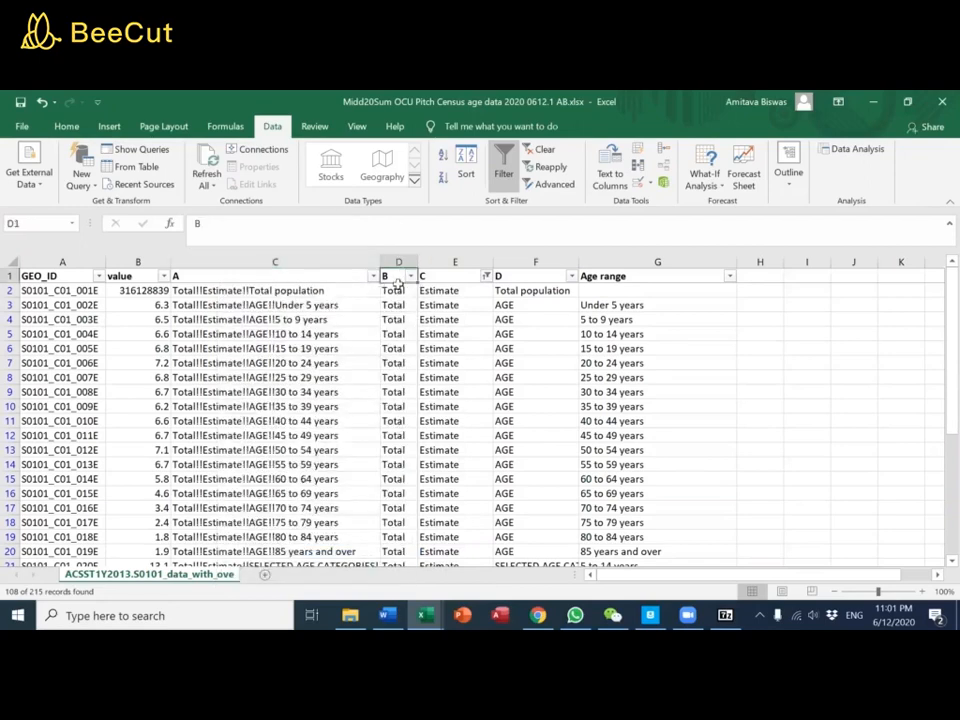
pyautogui.click(410, 276)
pyautogui.click(262, 292)
pyautogui.click(408, 277)
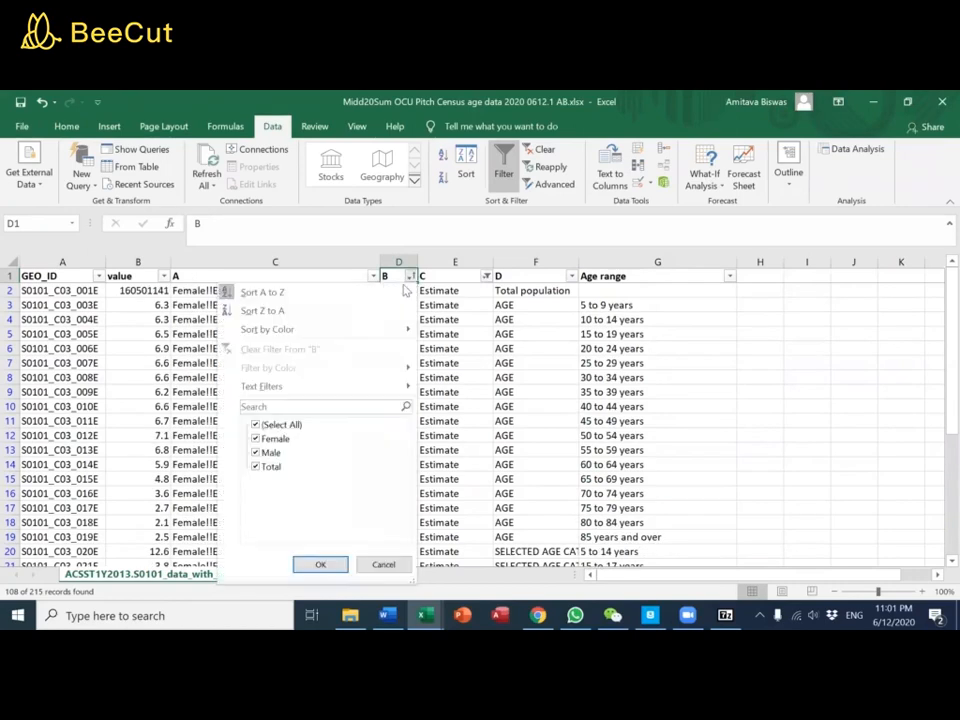
pyautogui.click(255, 439)
pyautogui.click(255, 453)
pyautogui.click(316, 564)
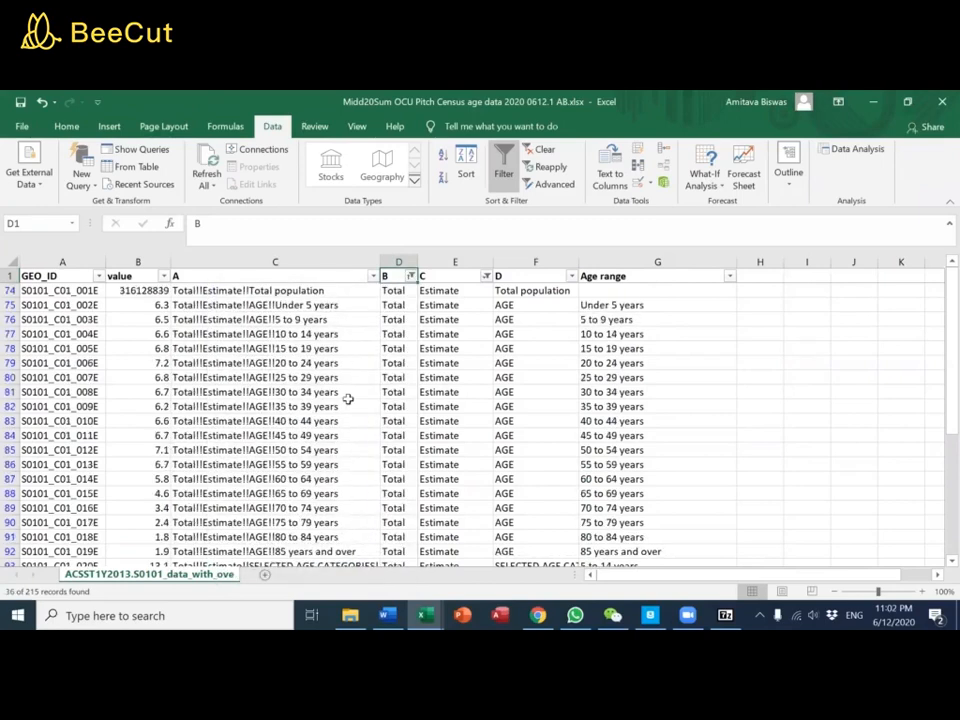
# Filter heading D to show only PERCENT IMPUTED
pyautogui.click(570, 276)
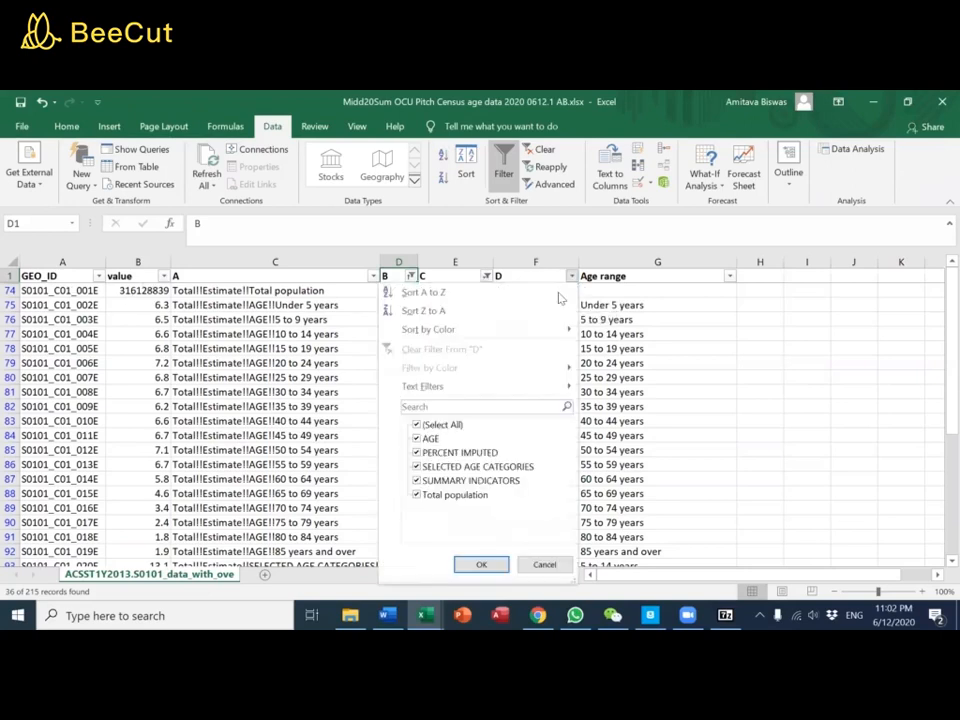
pyautogui.click(420, 425)
pyautogui.click(430, 452)
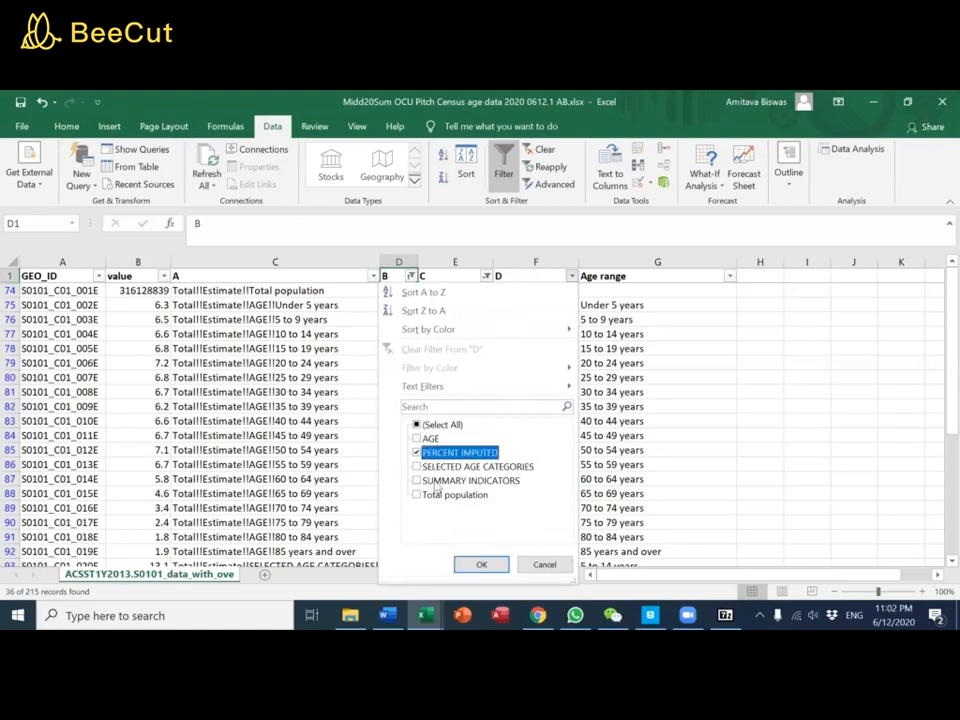
pyautogui.click(481, 564)
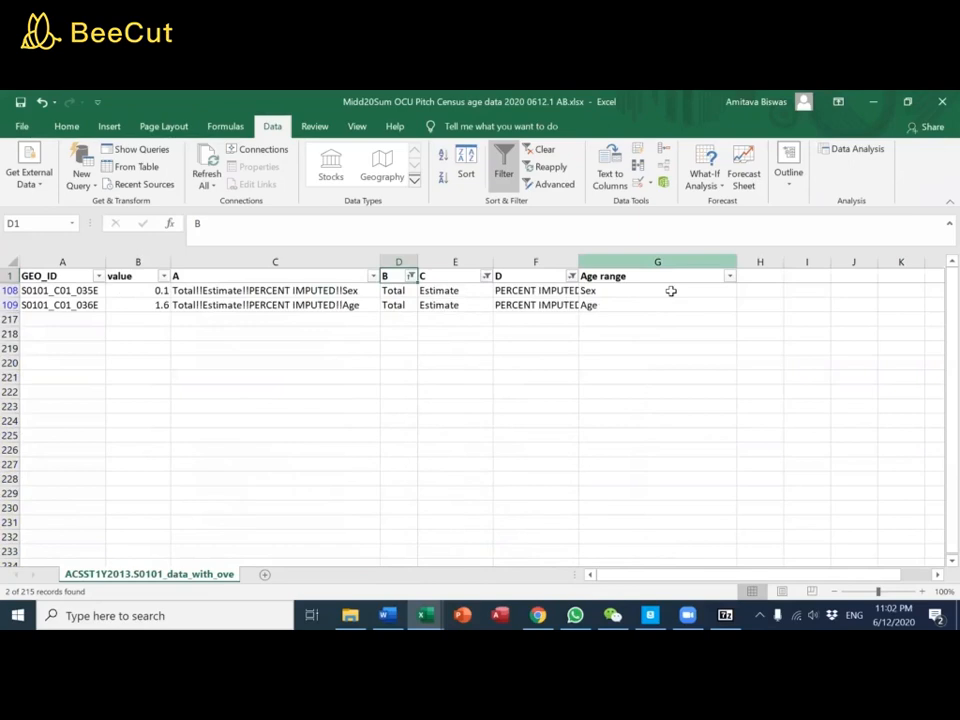
# Switch the filter on heading D to show only SELECTED AGE CATEGORIES
pyautogui.click(571, 276)
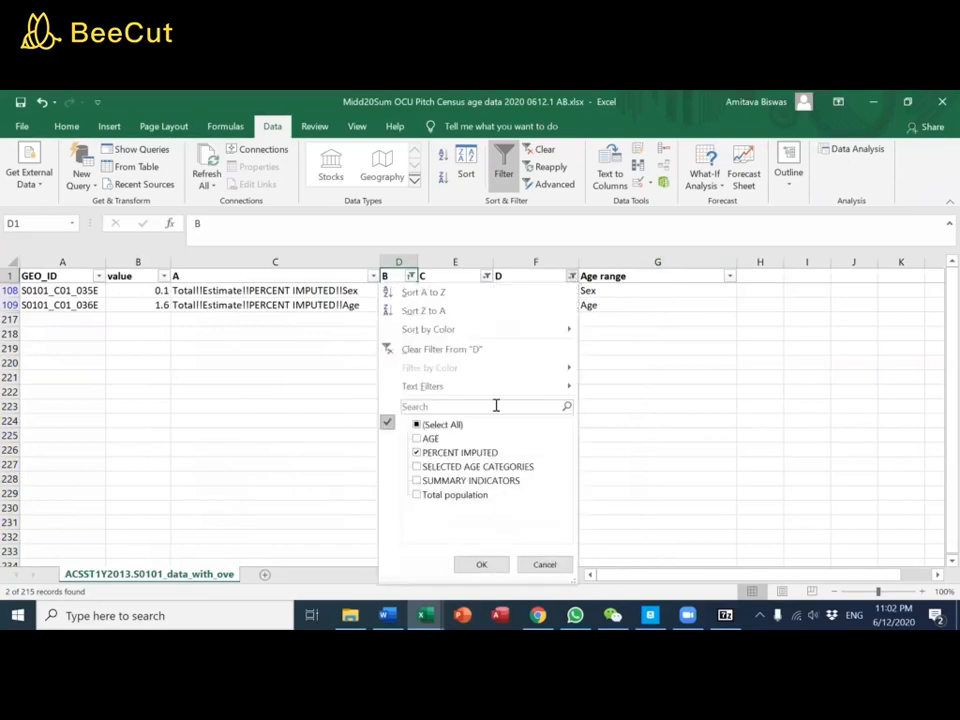
pyautogui.click(418, 453)
pyautogui.click(417, 467)
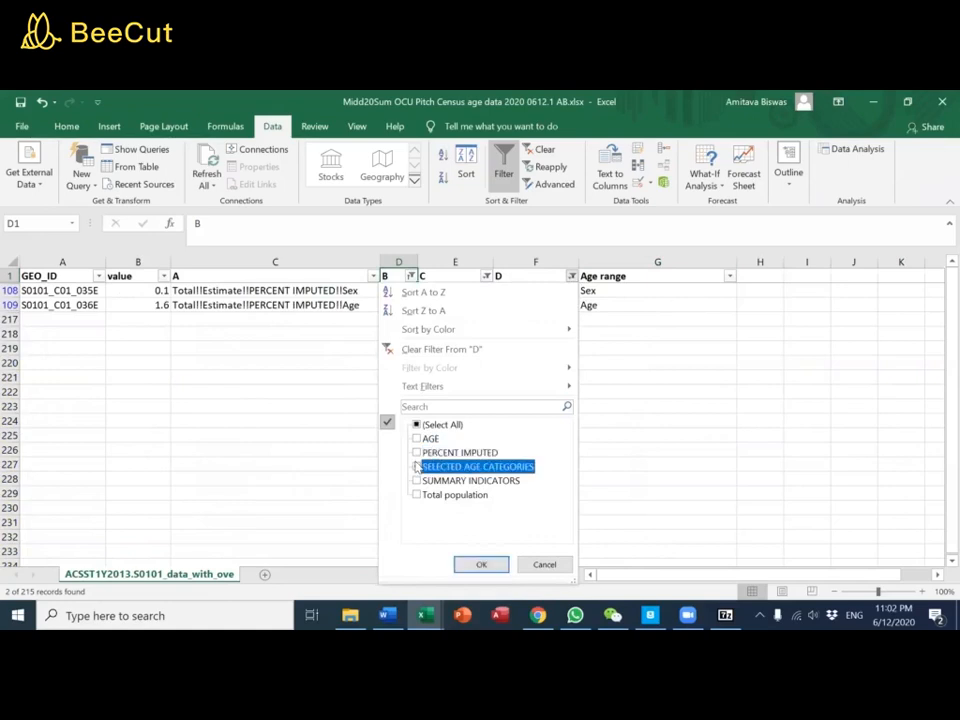
pyautogui.click(476, 564)
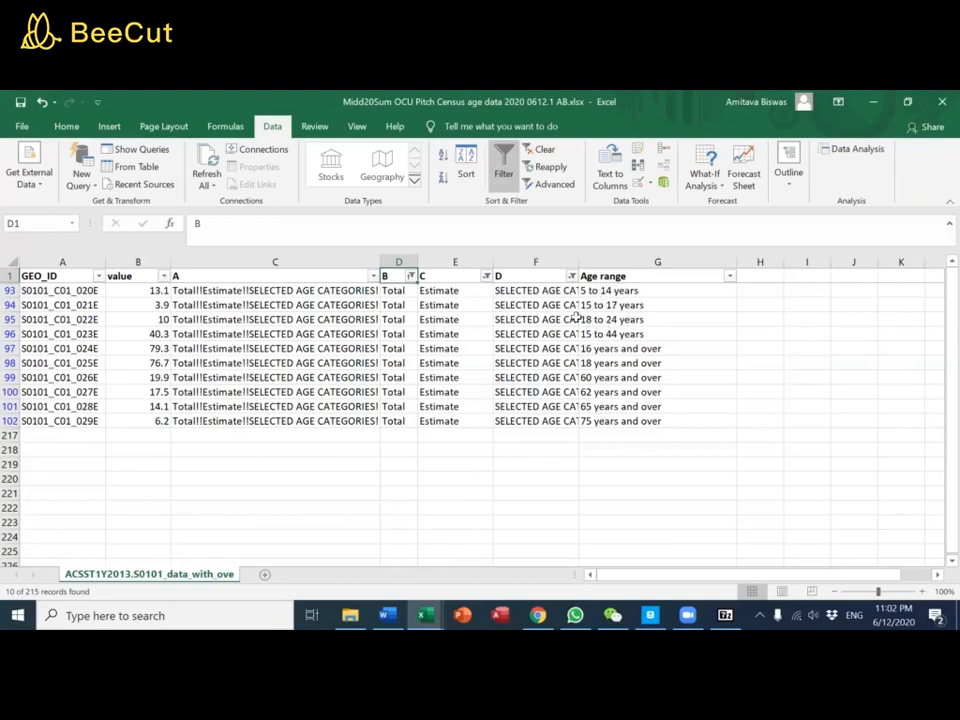
# Switch the filter on heading D to show only SUMMARY INDICATORS
pyautogui.click(571, 275)
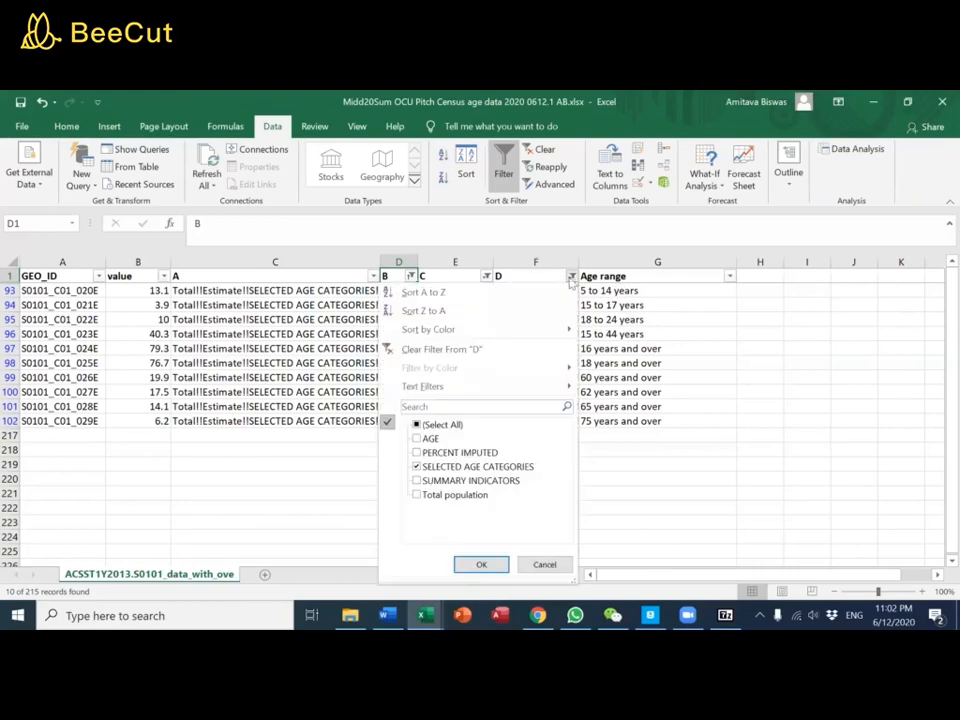
pyautogui.click(417, 467)
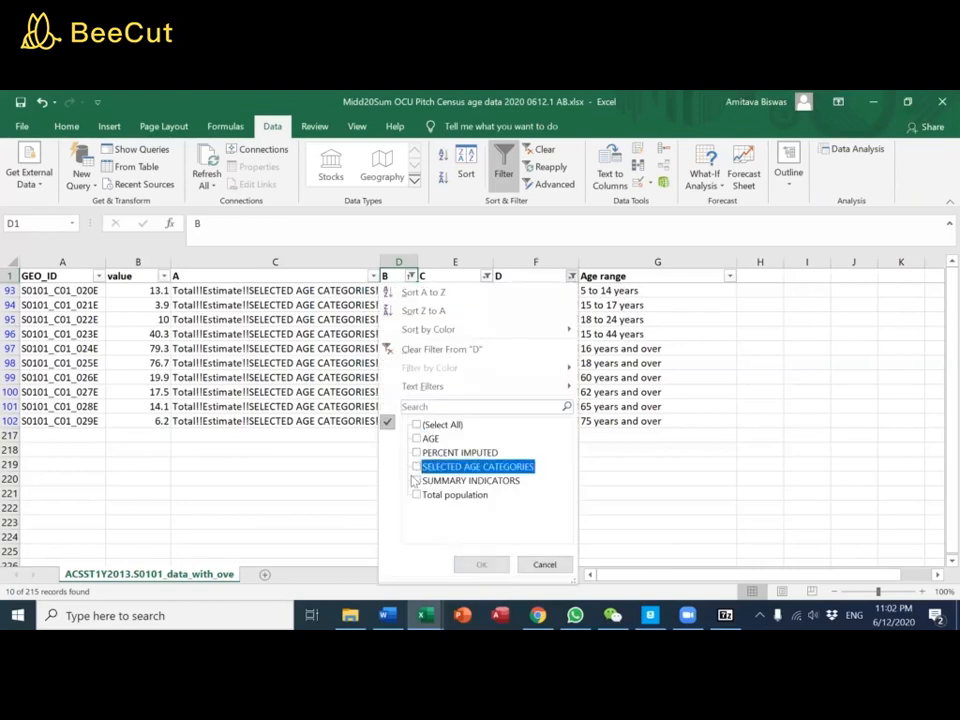
pyautogui.click(417, 481)
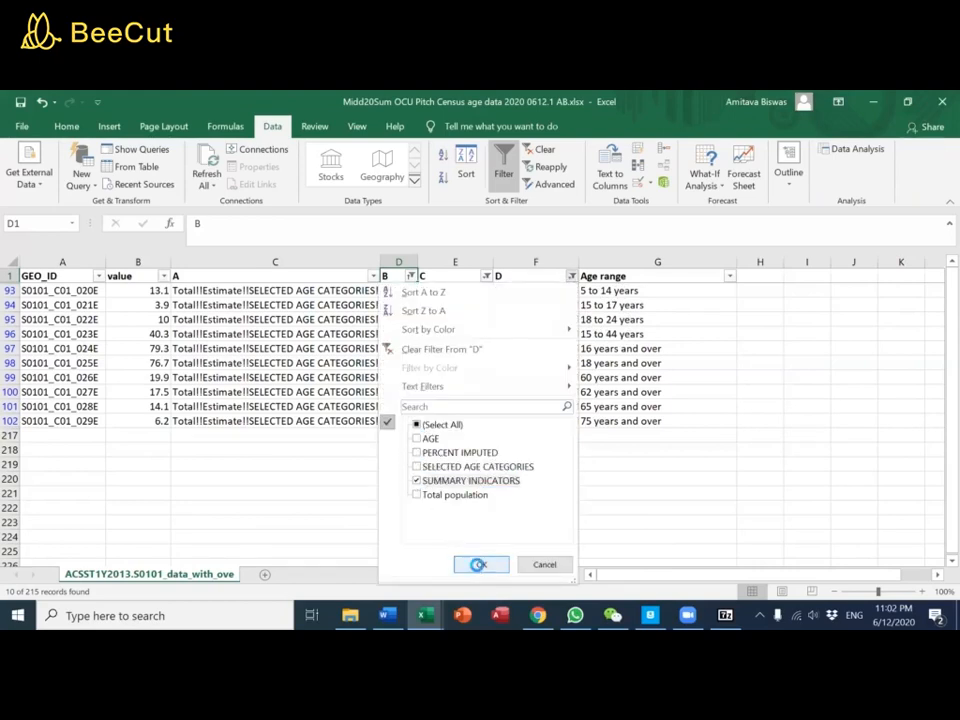
pyautogui.click(480, 564)
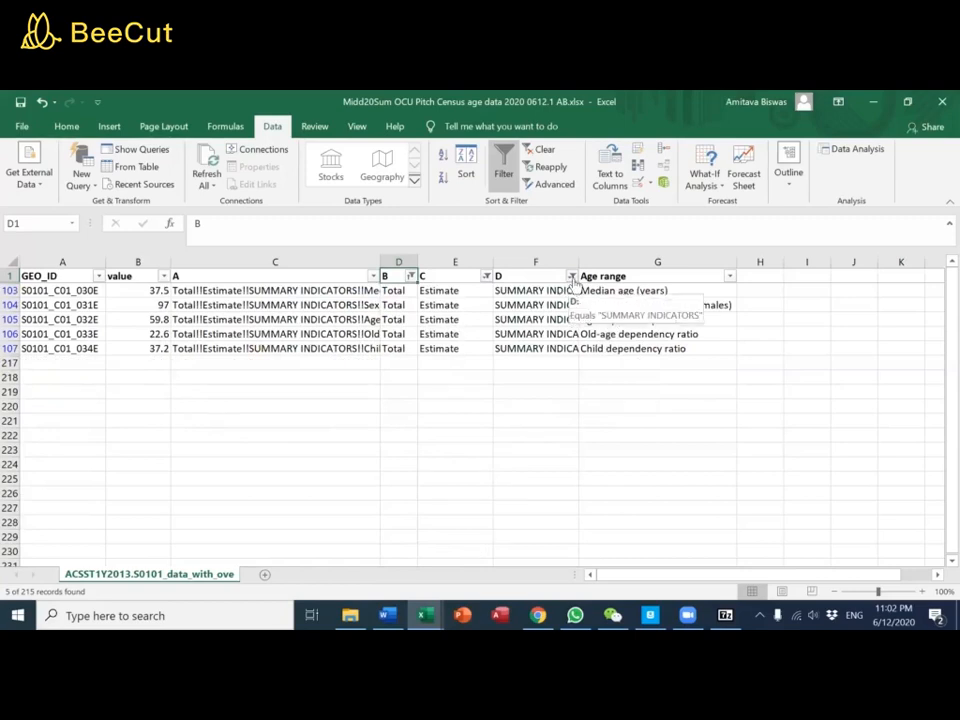
# Switch the filter on heading D to show only AGE and Total population, and look through the remaining age rows
pyautogui.click(571, 276)
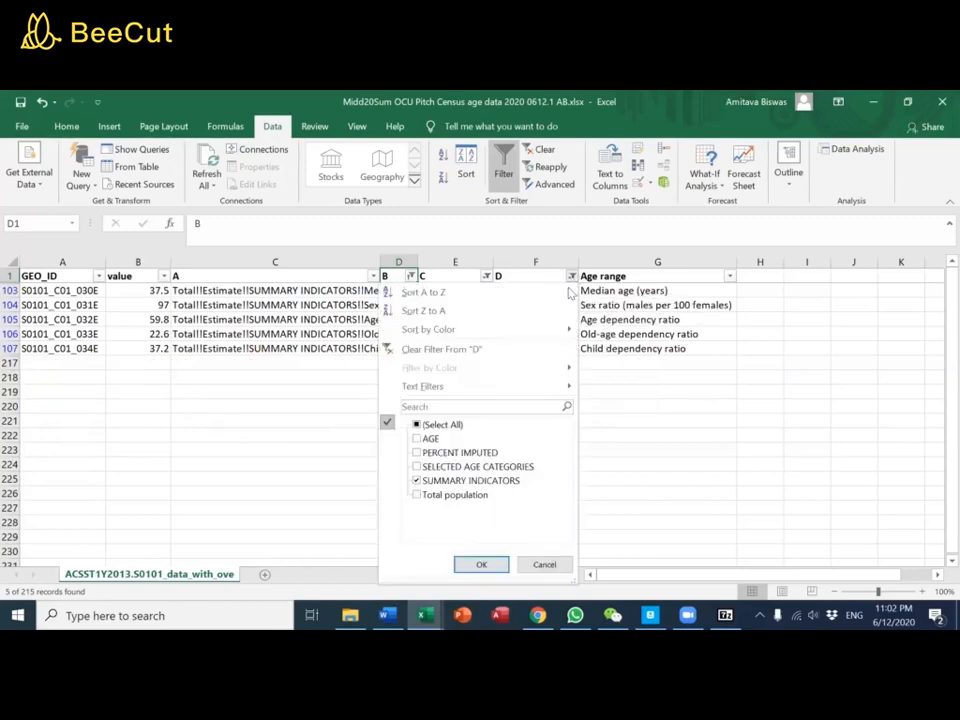
pyautogui.click(417, 482)
pyautogui.click(417, 495)
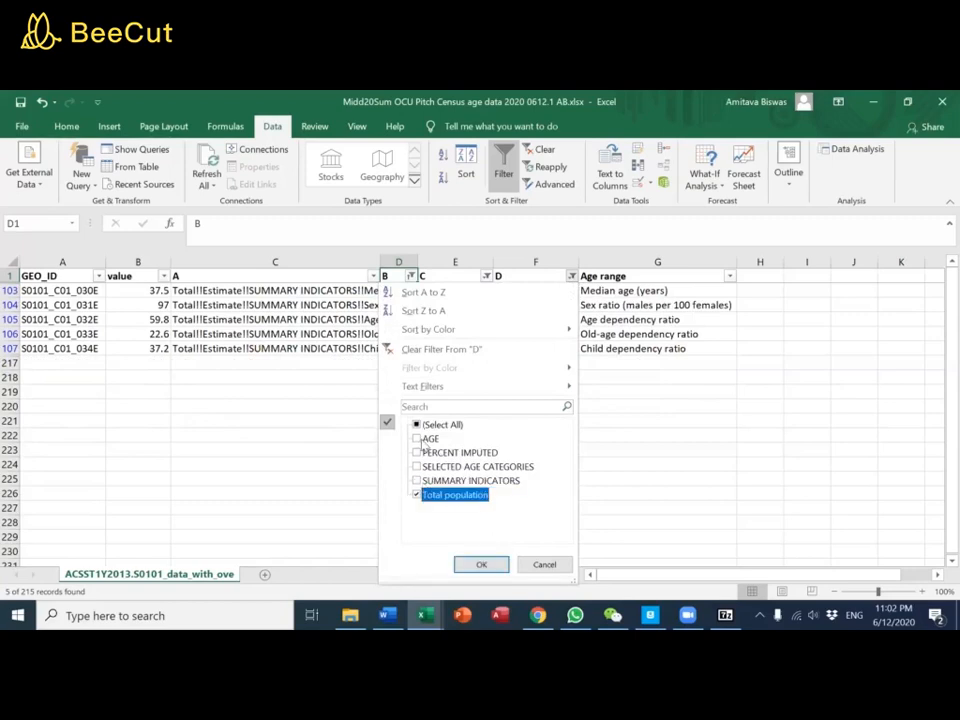
pyautogui.click(418, 439)
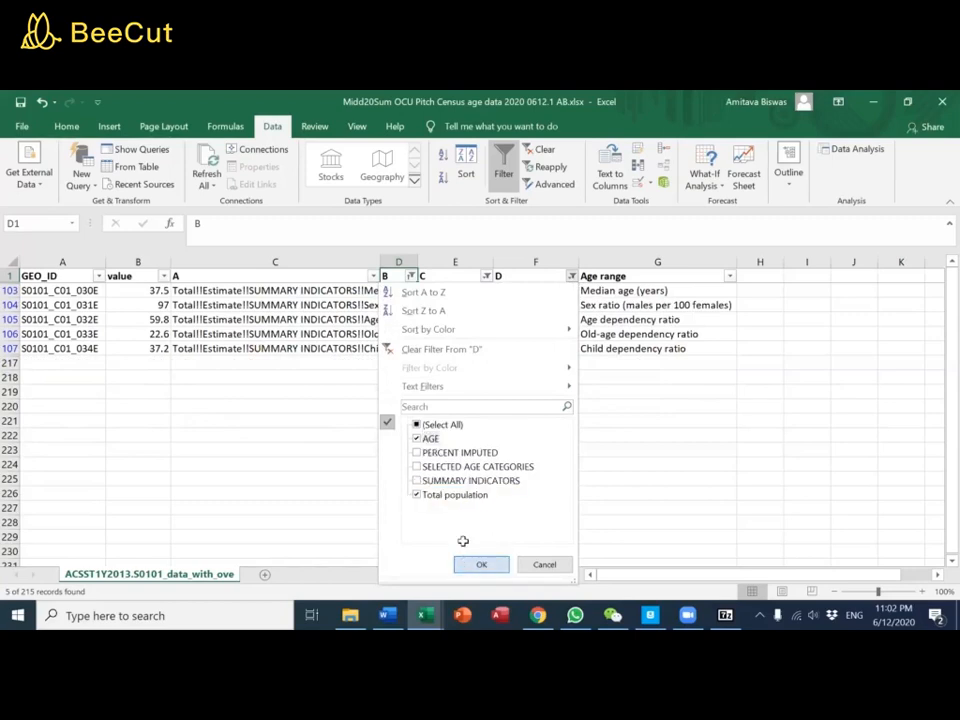
pyautogui.click(476, 564)
pyautogui.scroll(-4, 671, 400)
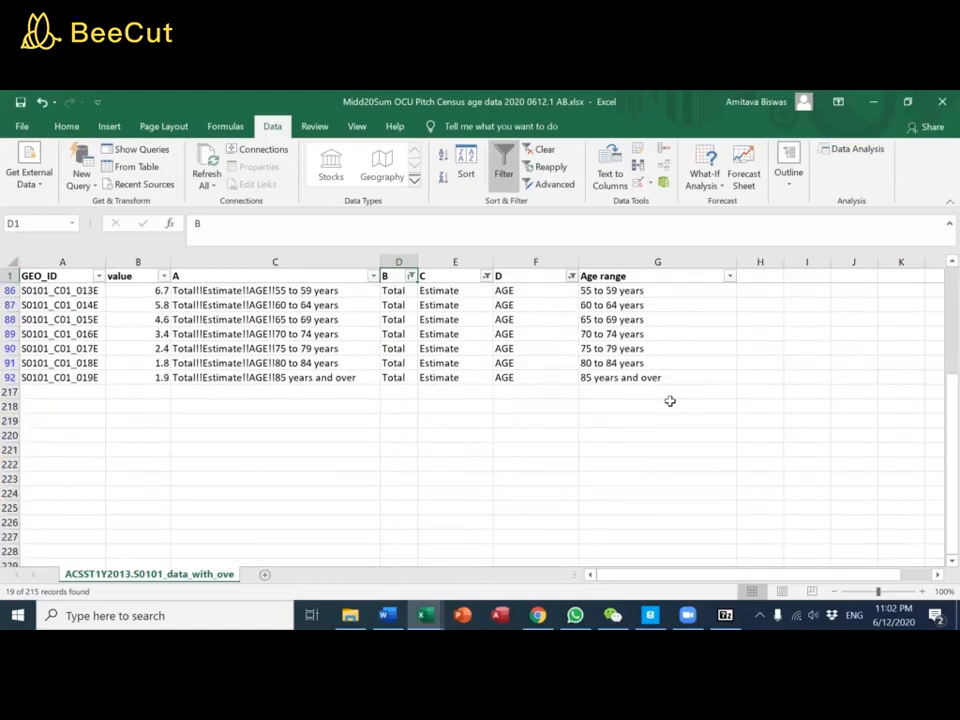
pyautogui.scroll(4, 670, 401)
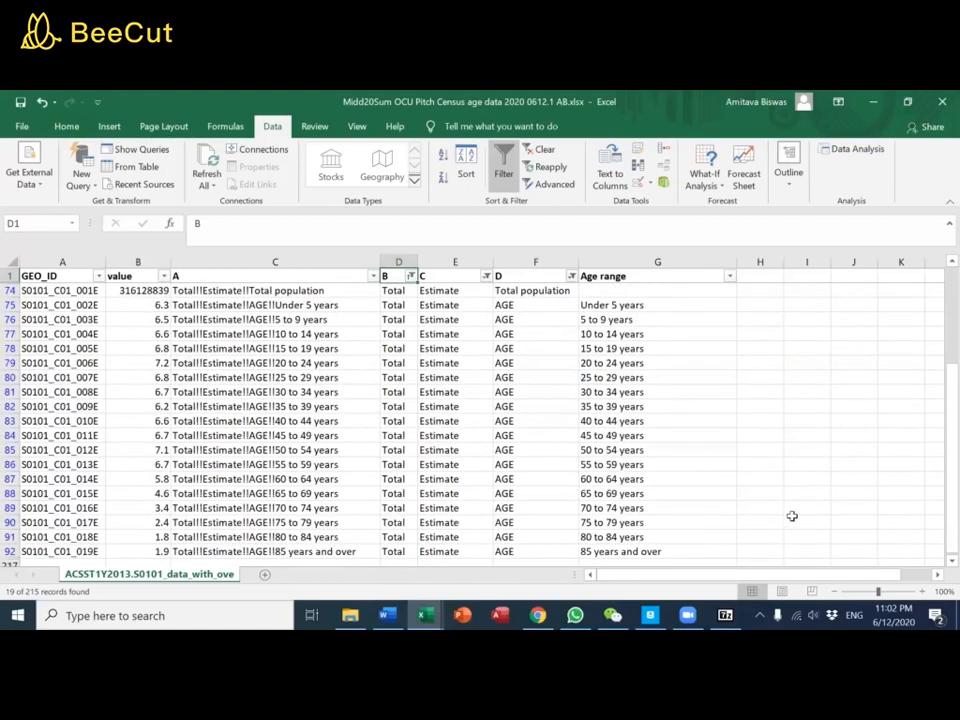
# Clear all filters and move the columns headed A through Age range in front of the value column
pyautogui.click(834, 591)
pyautogui.click(835, 592)
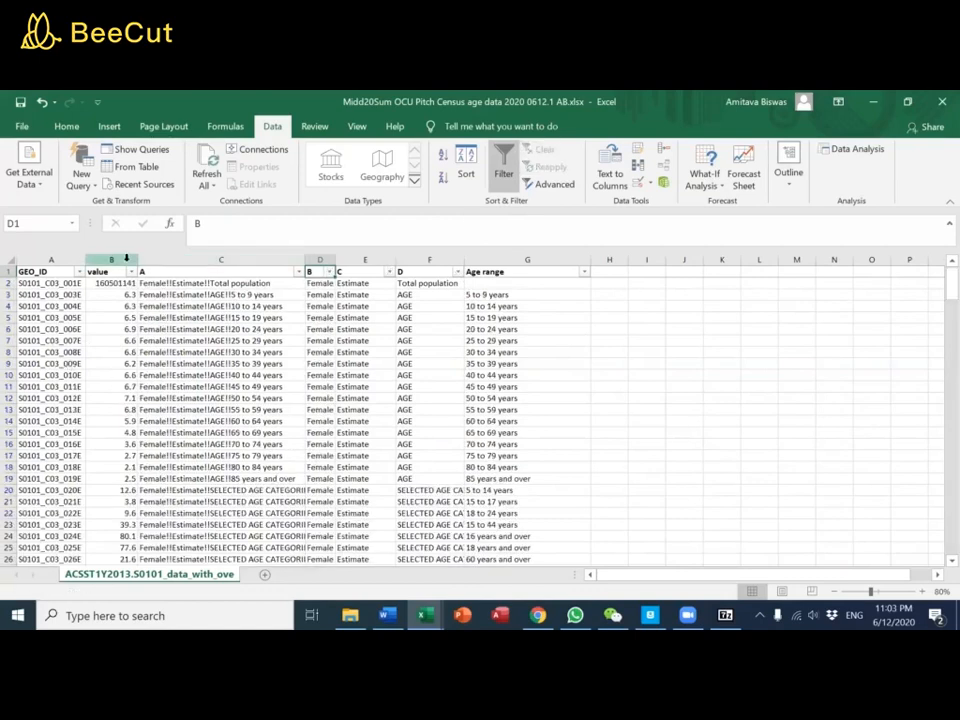
pyautogui.click(111, 259)
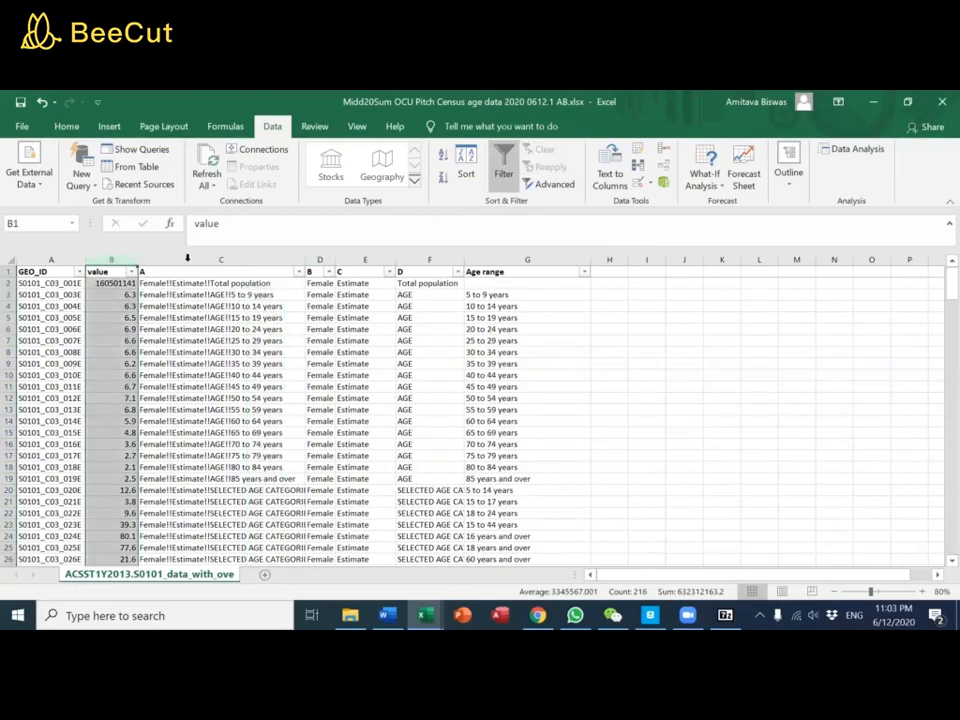
pyautogui.moveTo(296, 259); pyautogui.dragTo(499, 258)
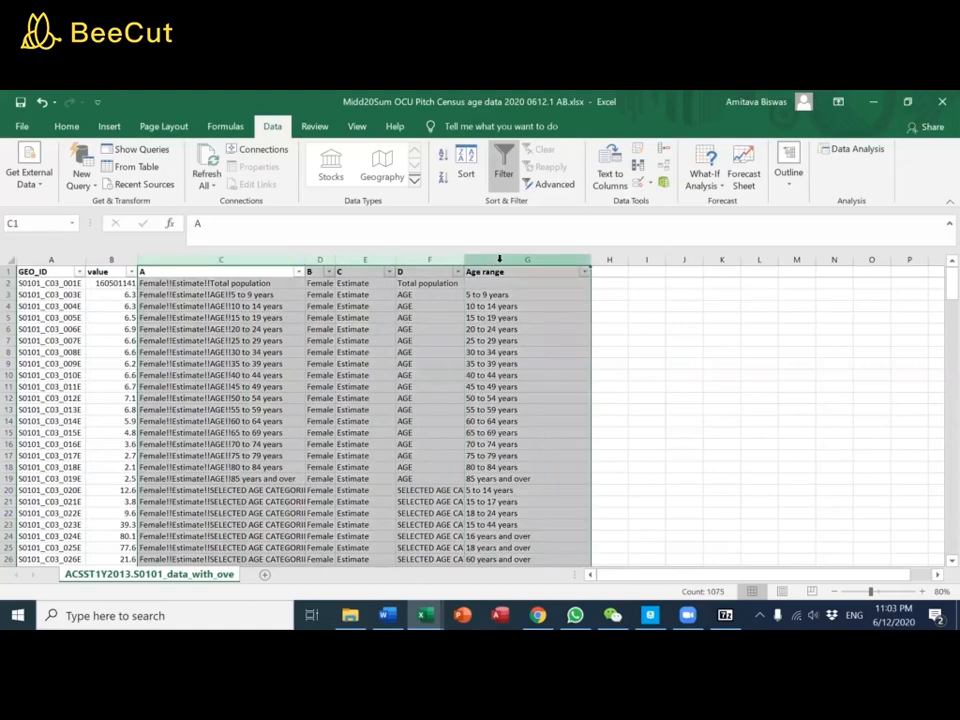
pyautogui.hotkey('ctrl', 'x')
pyautogui.rightClick(111, 260)
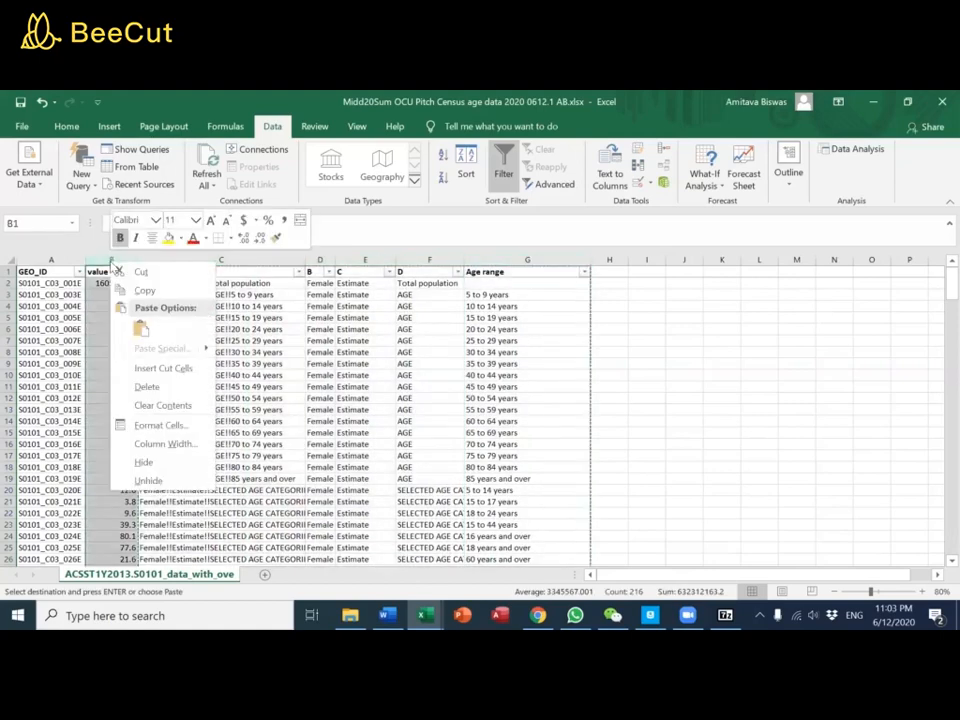
pyautogui.click(165, 368)
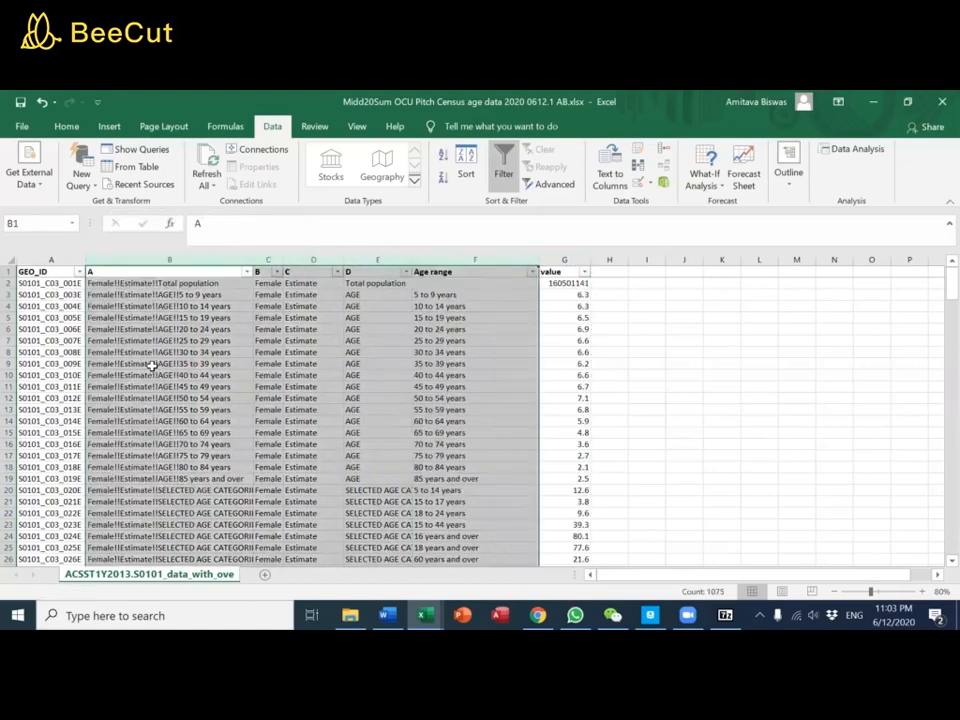
pyautogui.click(330, 366)
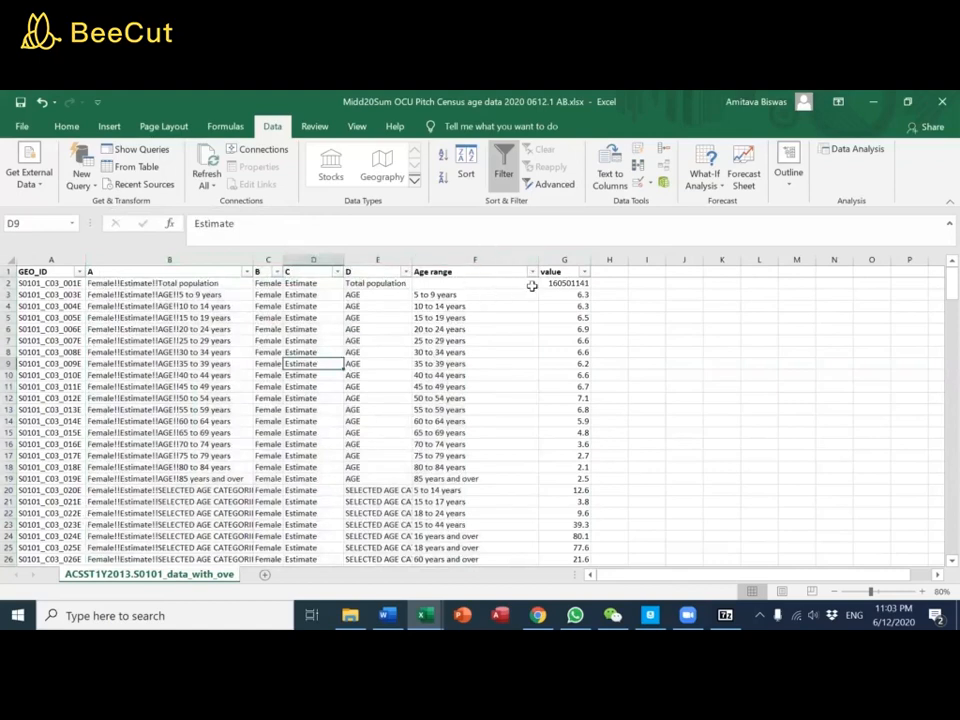
# Filter heading B to show only Total and heading C to show only Estimate
pyautogui.click(276, 272)
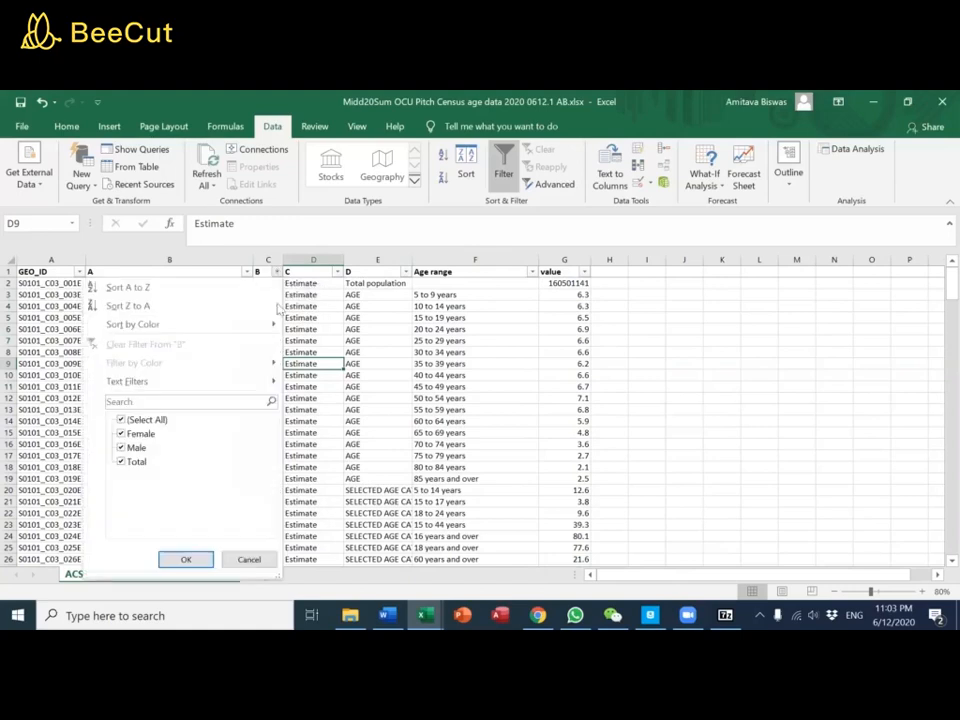
pyautogui.click(121, 421)
pyautogui.click(121, 462)
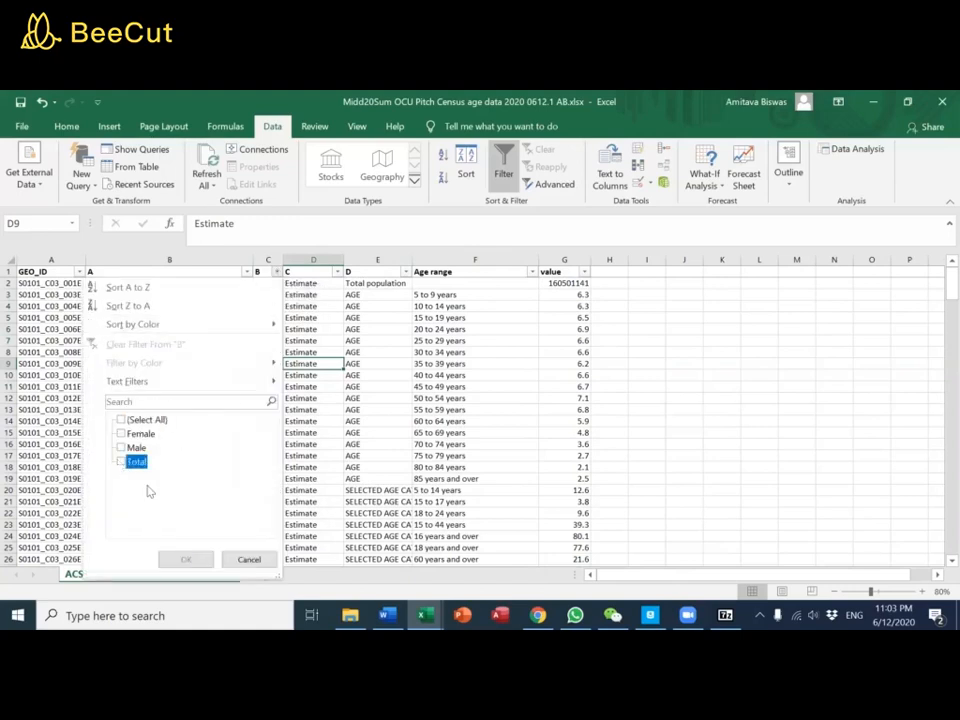
pyautogui.click(182, 559)
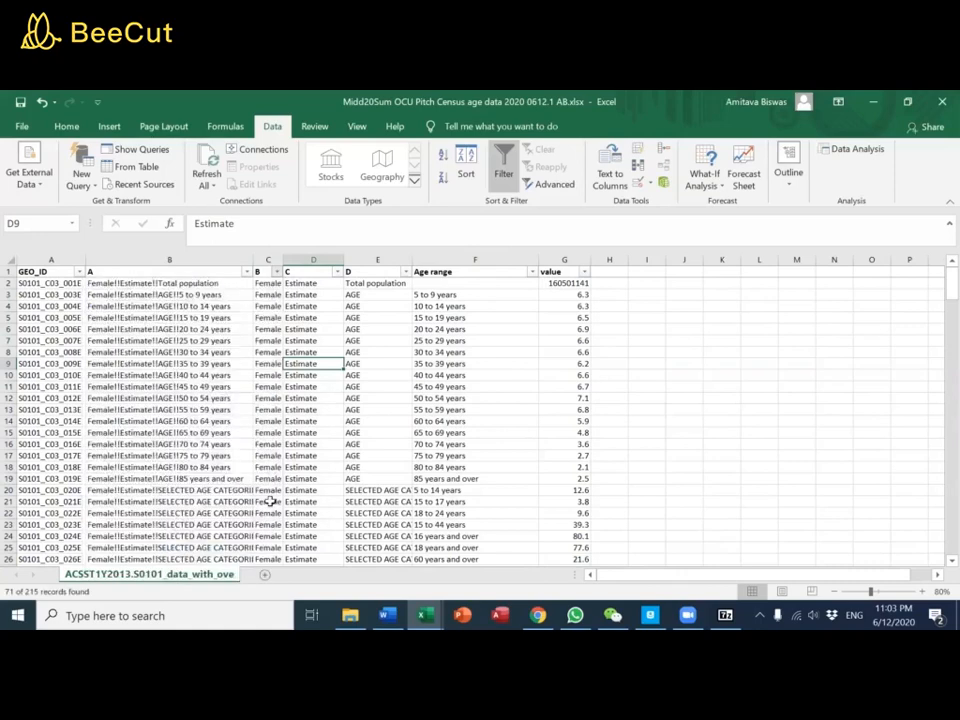
pyautogui.click(337, 272)
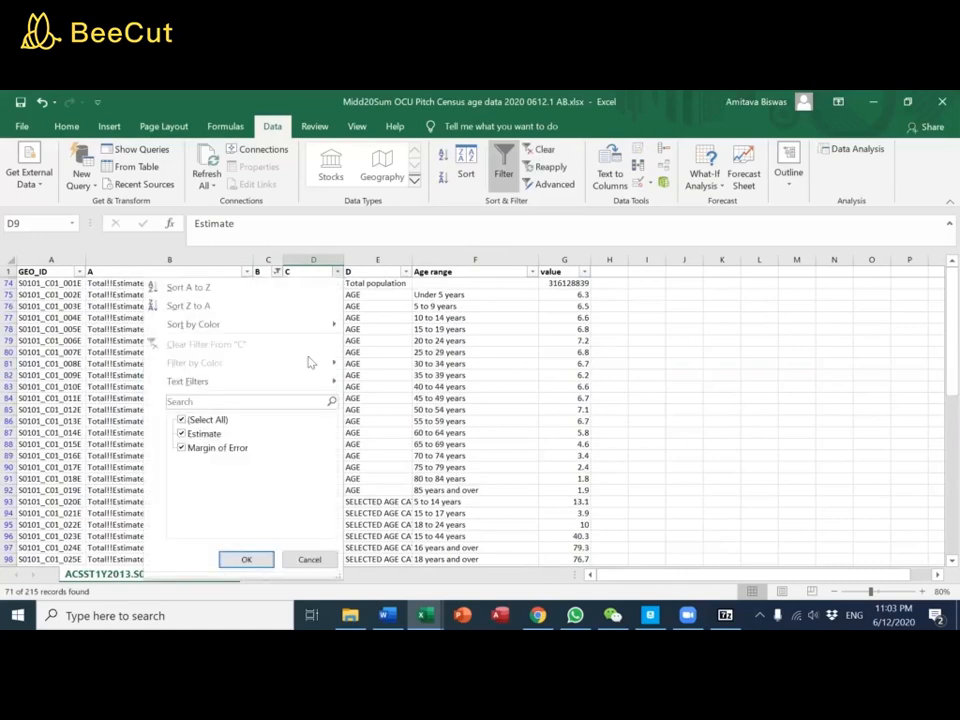
pyautogui.click(184, 449)
pyautogui.click(246, 559)
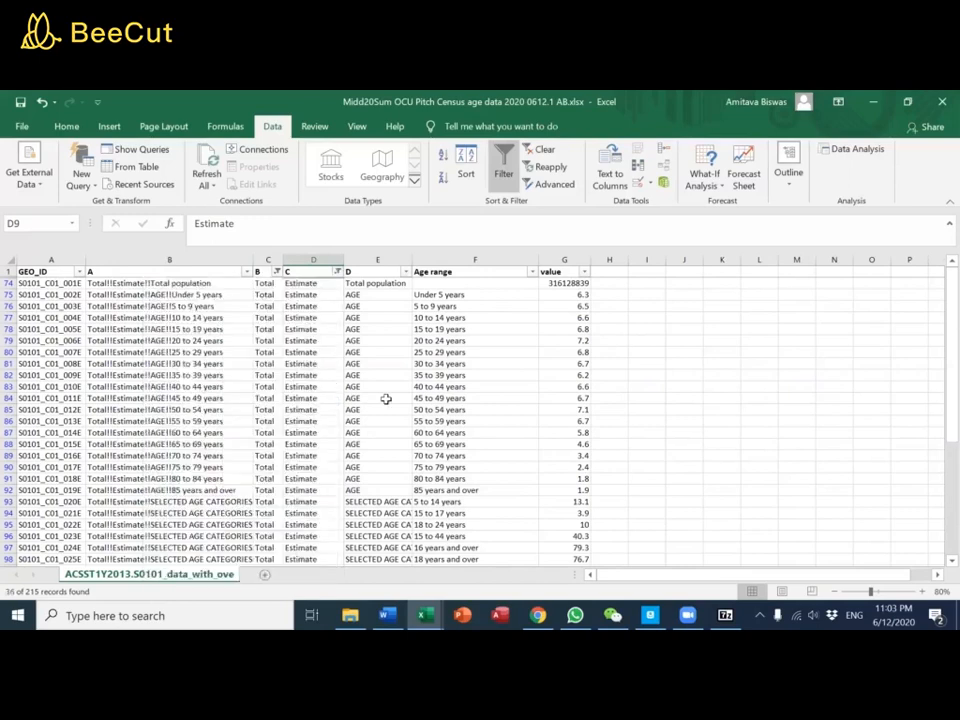
# Filter heading D to show only AGE and Total population, and sort the filtered rows by heading A from A to Z
pyautogui.click(406, 272)
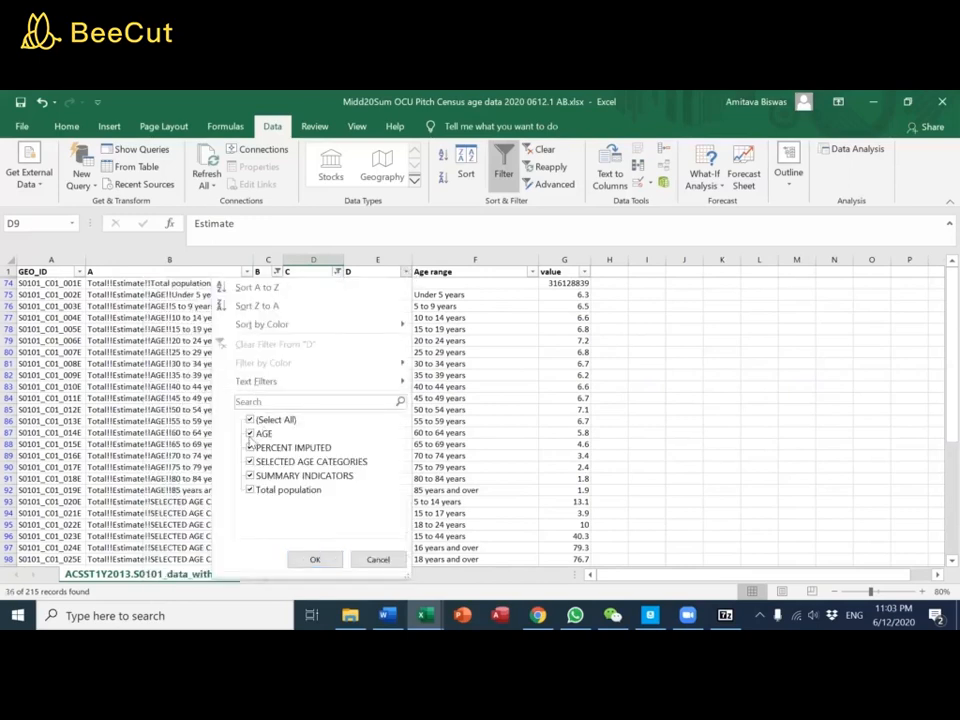
pyautogui.click(250, 420)
pyautogui.click(250, 433)
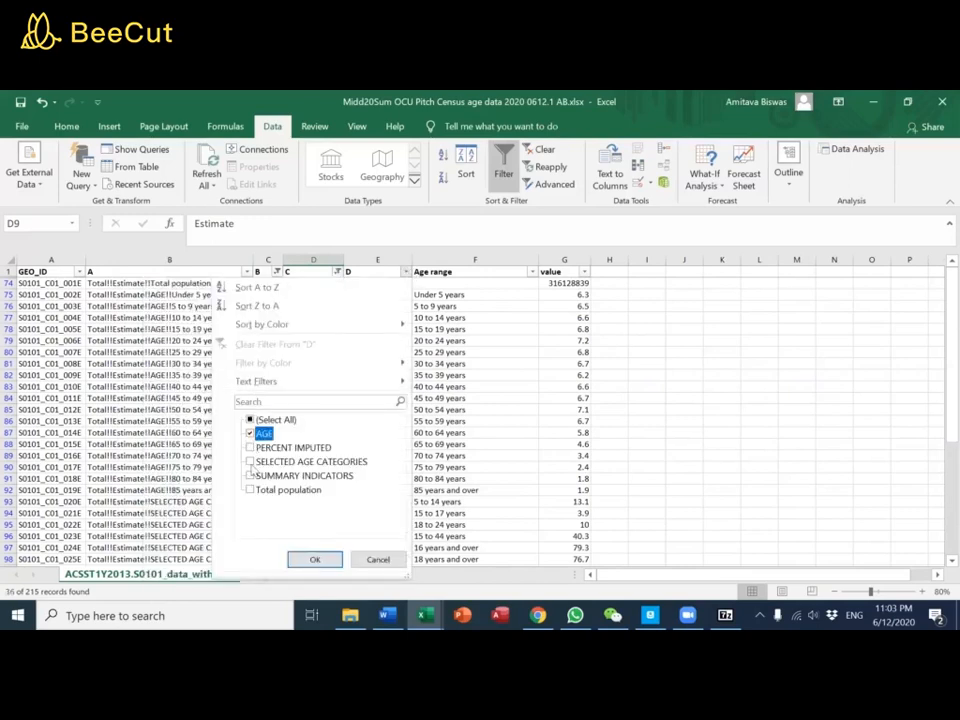
pyautogui.click(251, 490)
pyautogui.click(314, 559)
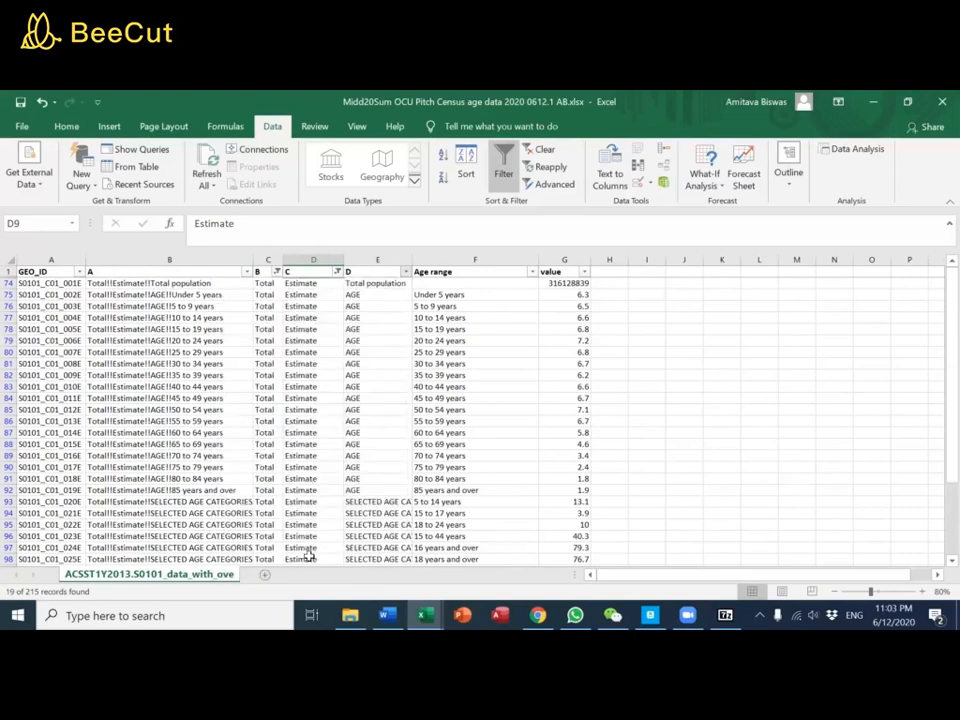
pyautogui.click(247, 272)
pyautogui.click(220, 285)
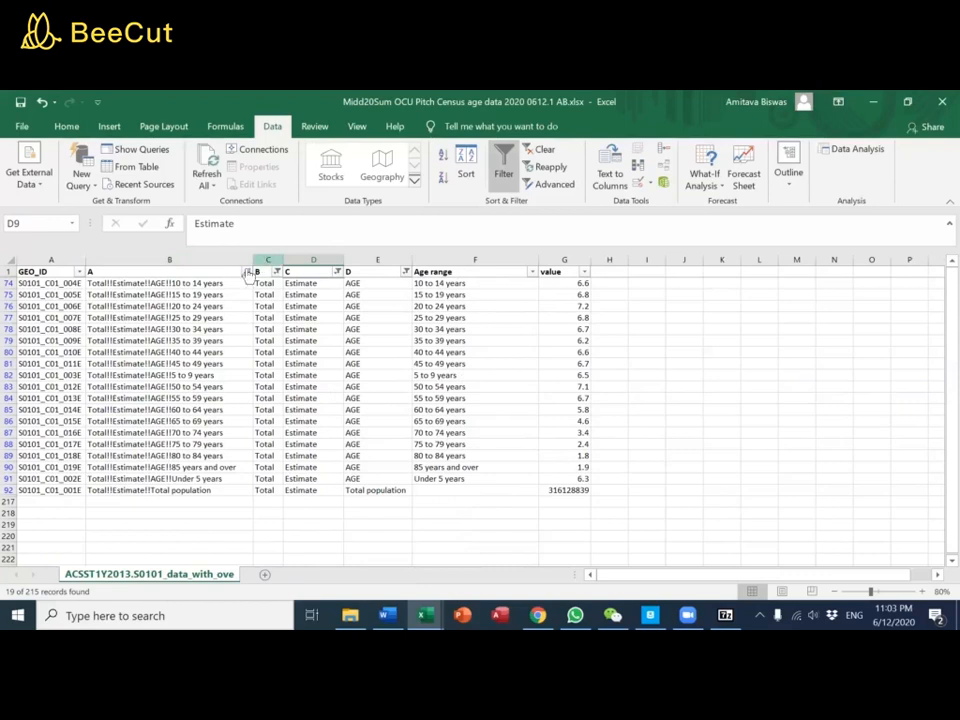
# Copy the filtered rows from heading A through value, and add a new sheet to the Census age data 2010 2020 workbook
pyautogui.moveTo(210, 271); pyautogui.dragTo(557, 490)
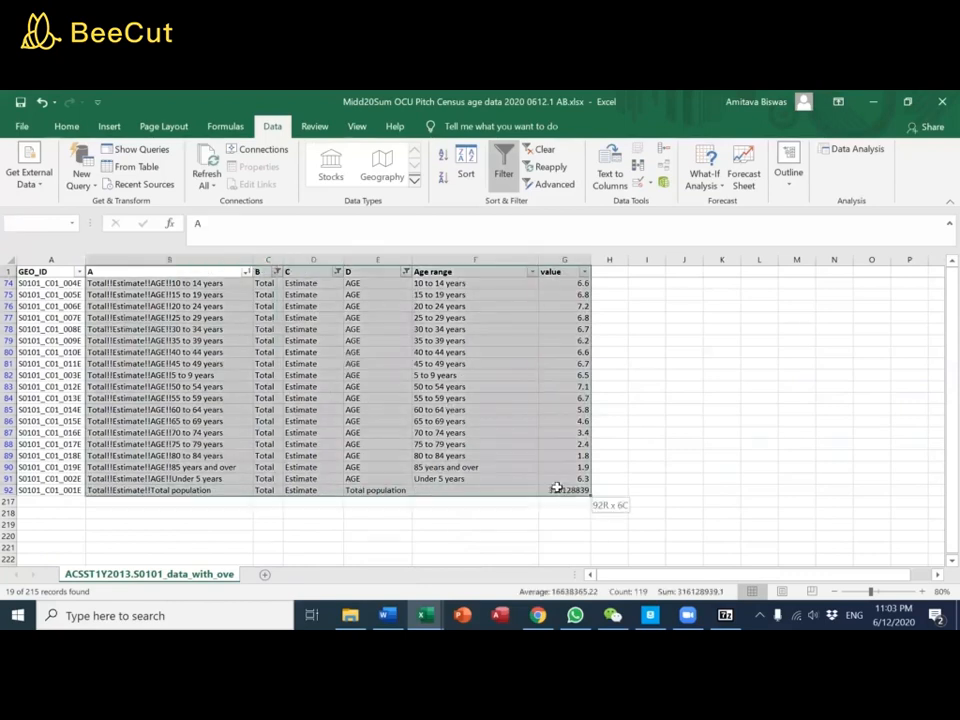
pyautogui.hotkey('ctrl', 'c')
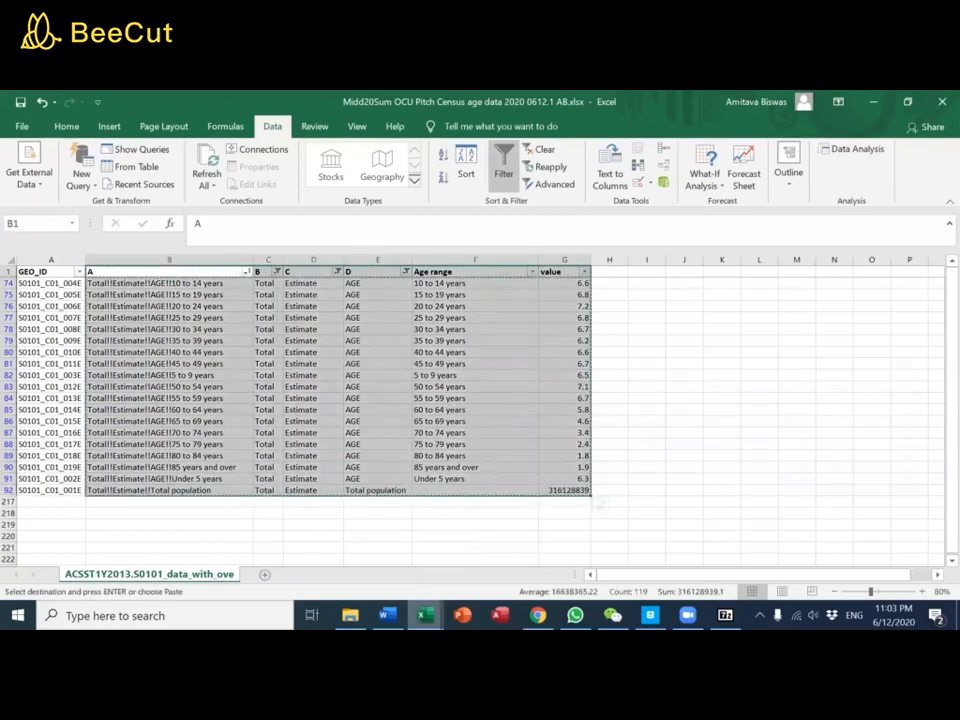
pyautogui.moveTo(425, 615)
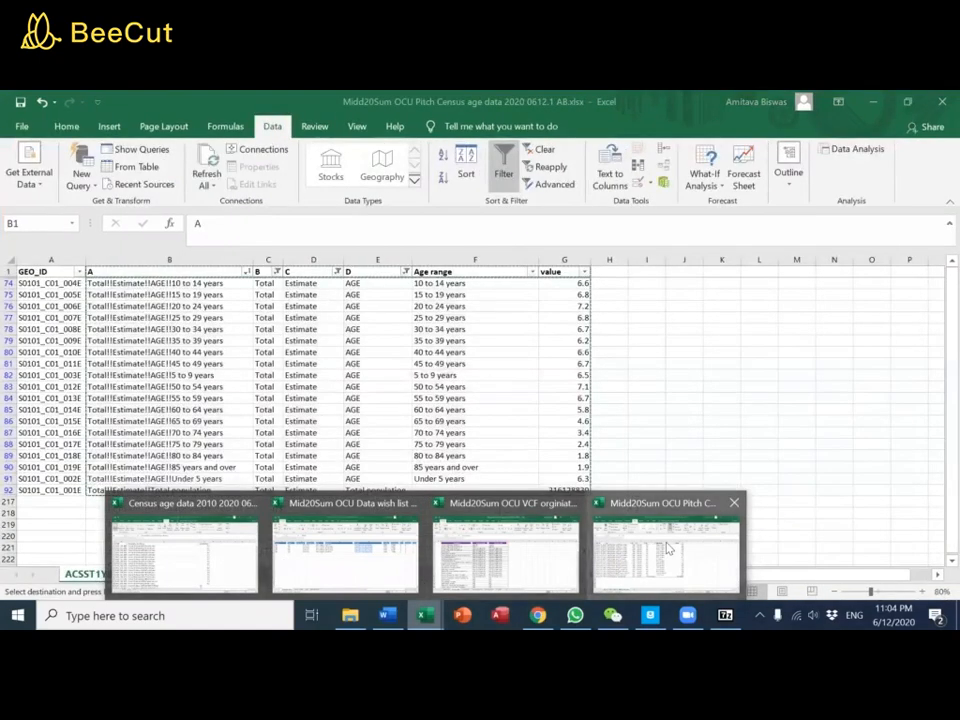
pyautogui.click(125, 560)
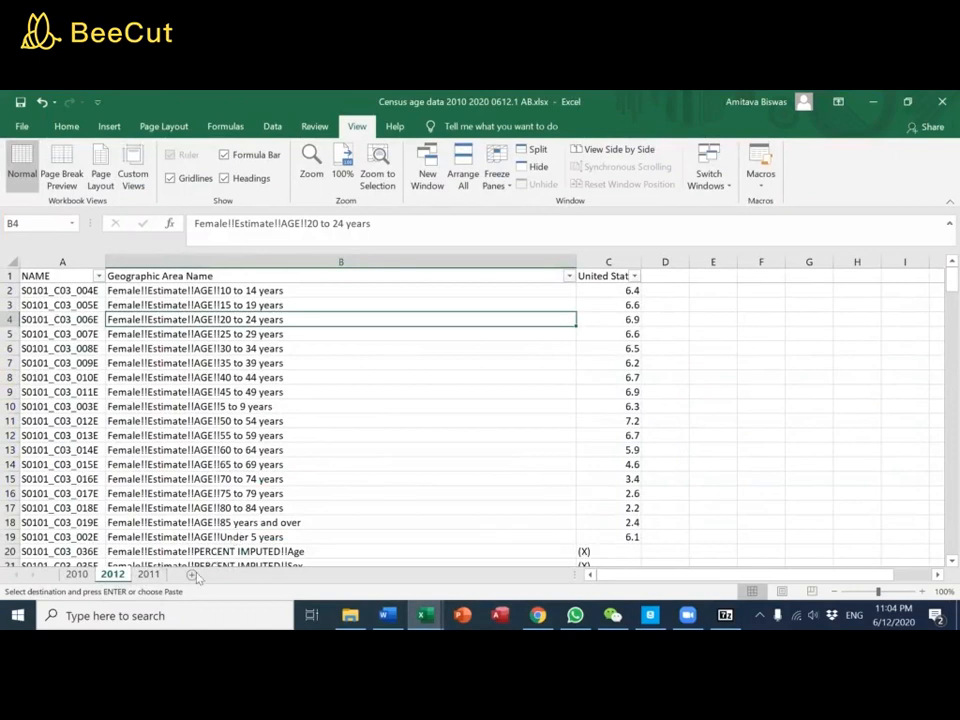
pyautogui.click(190, 576)
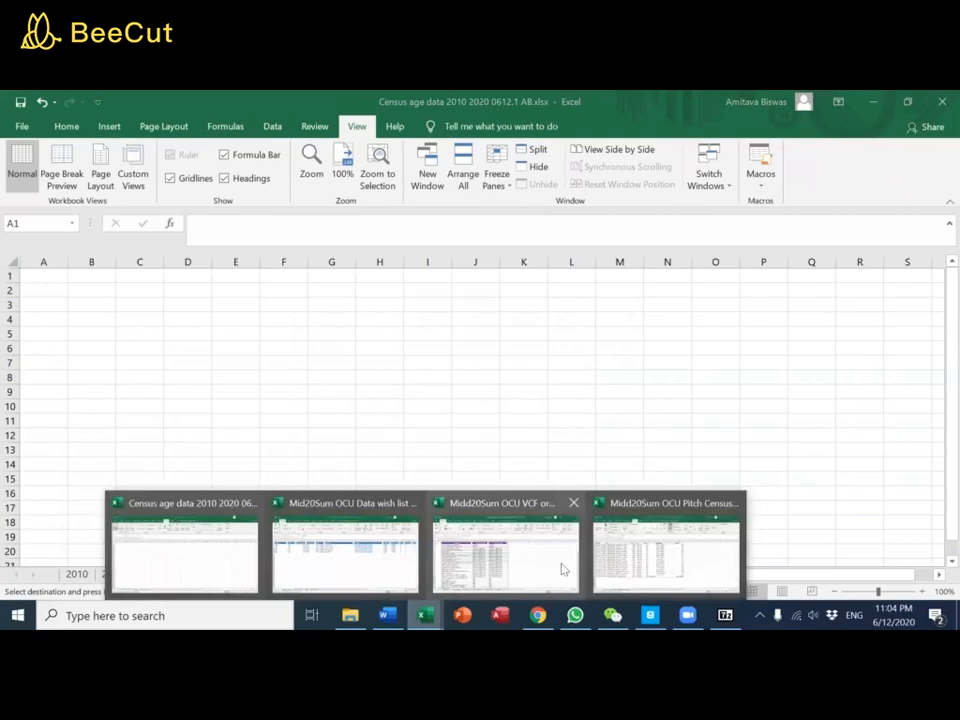
# Return to the OCU Pitch Census age data workbook, clear all filters, and copy the entire columns A through G
pyautogui.click(626, 555)
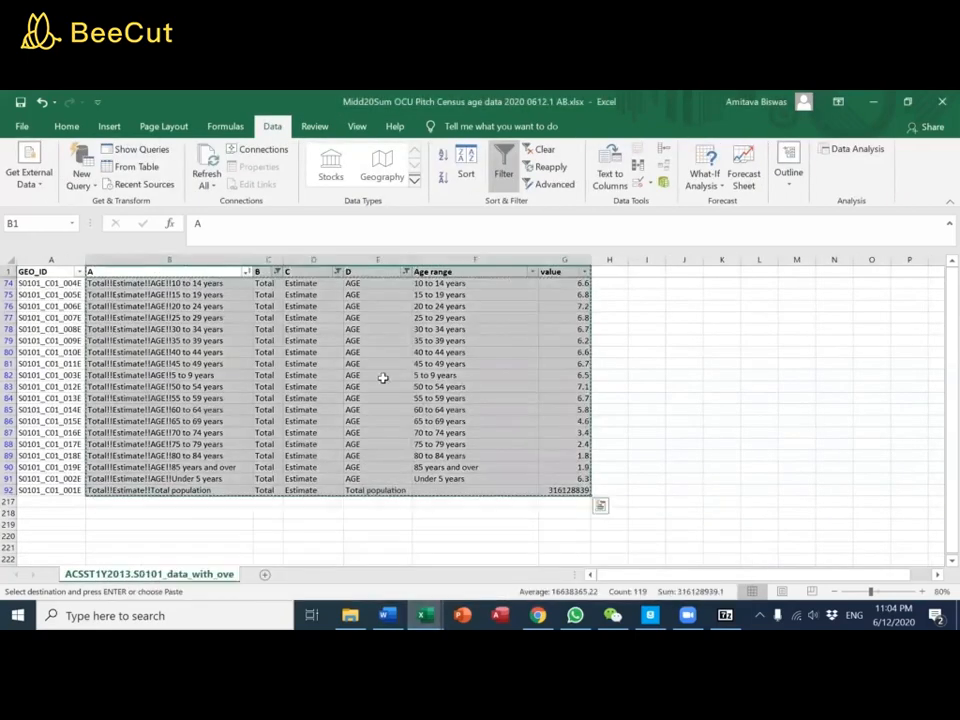
pyautogui.click(543, 149)
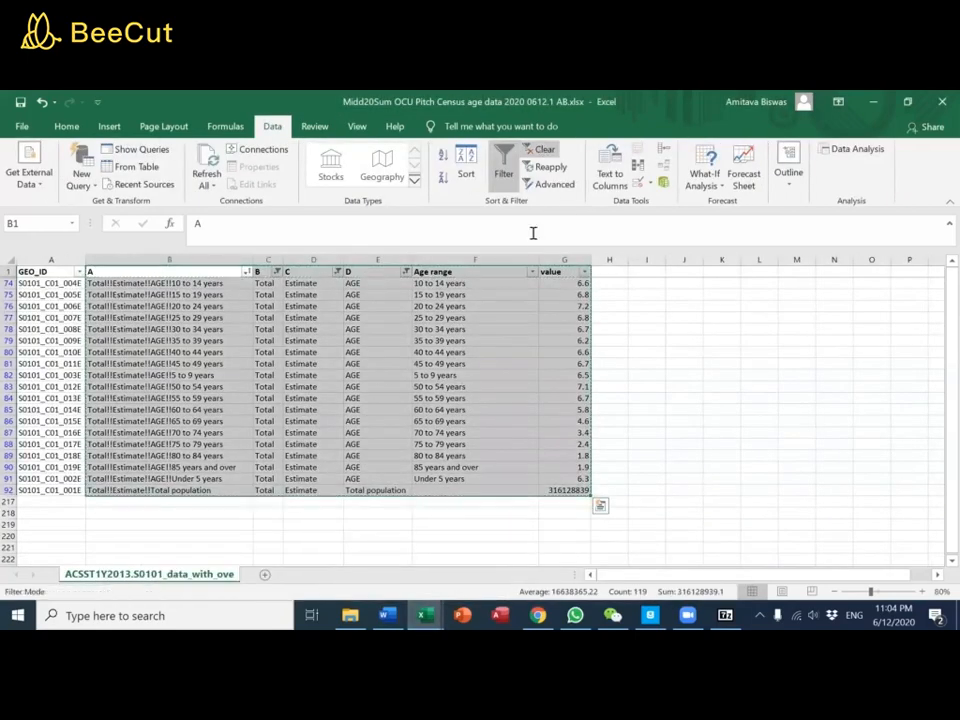
pyautogui.moveTo(554, 258); pyautogui.dragTo(30, 259)
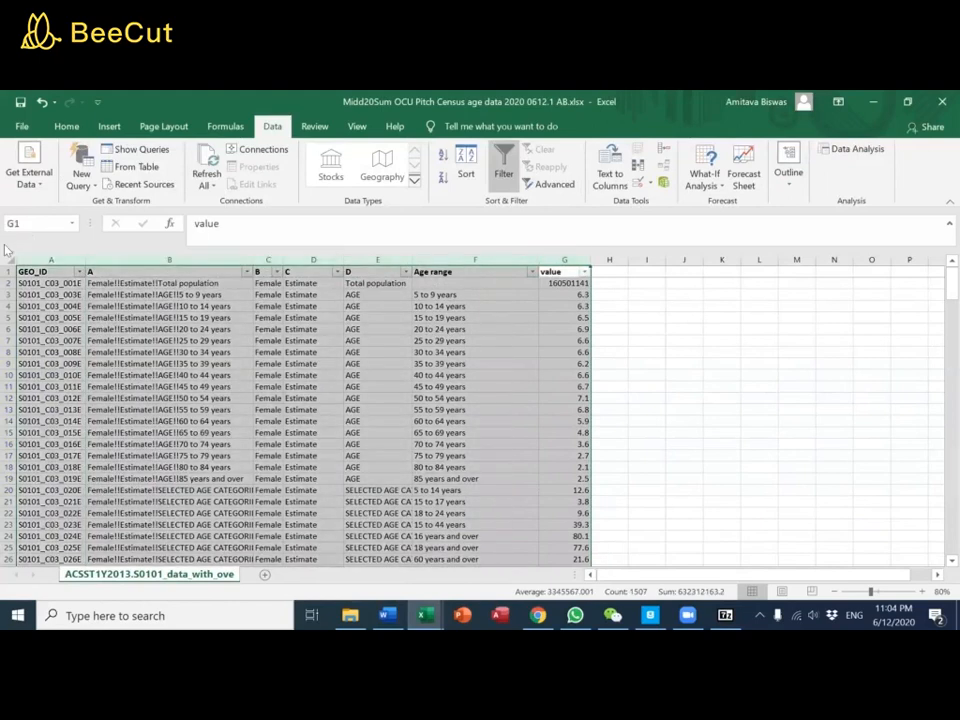
pyautogui.hotkey('ctrl', 'c')
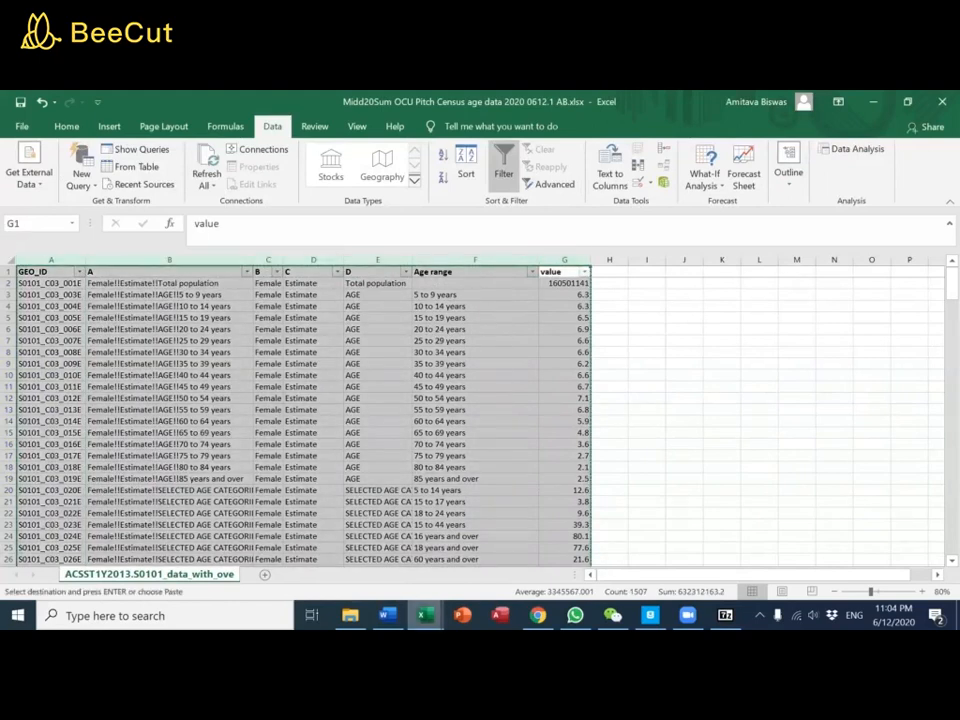
# Paste the copied columns into the new sheet of the Census age data 2010 2020 workbook at A1 and rename the sheet 2013
pyautogui.moveTo(425, 615)
pyautogui.click(200, 547)
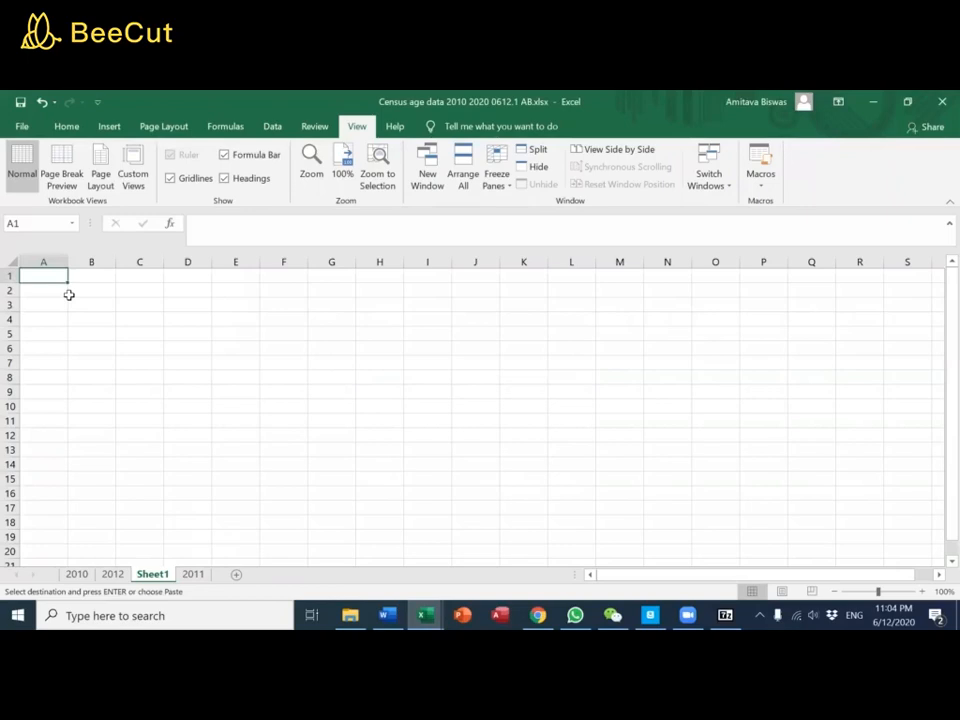
pyautogui.hotkey('ctrl', 'v')
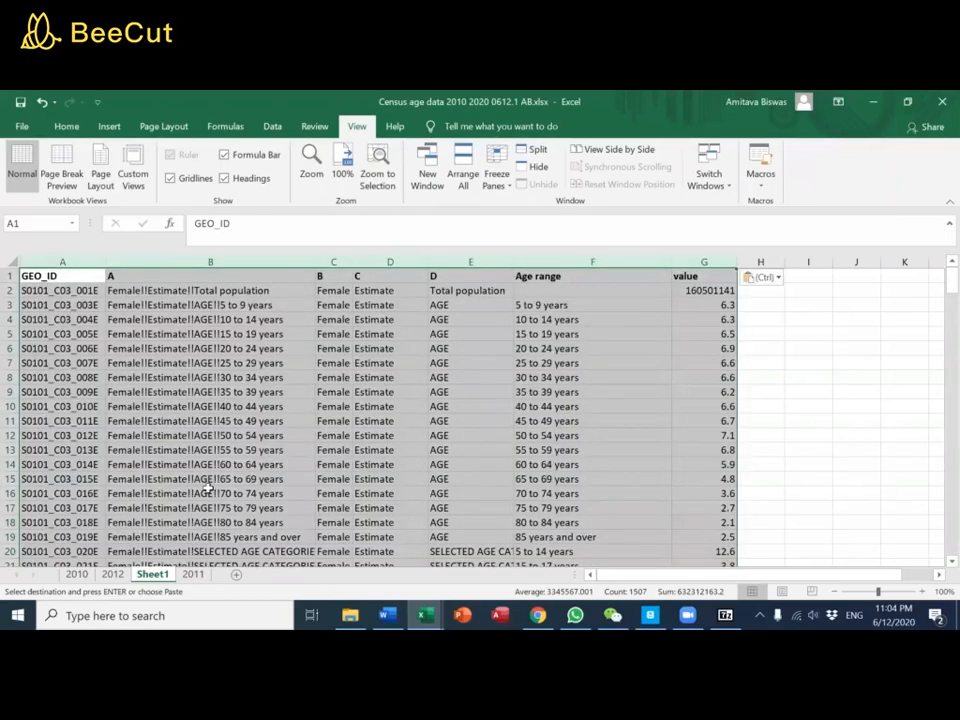
pyautogui.rightClick(155, 578)
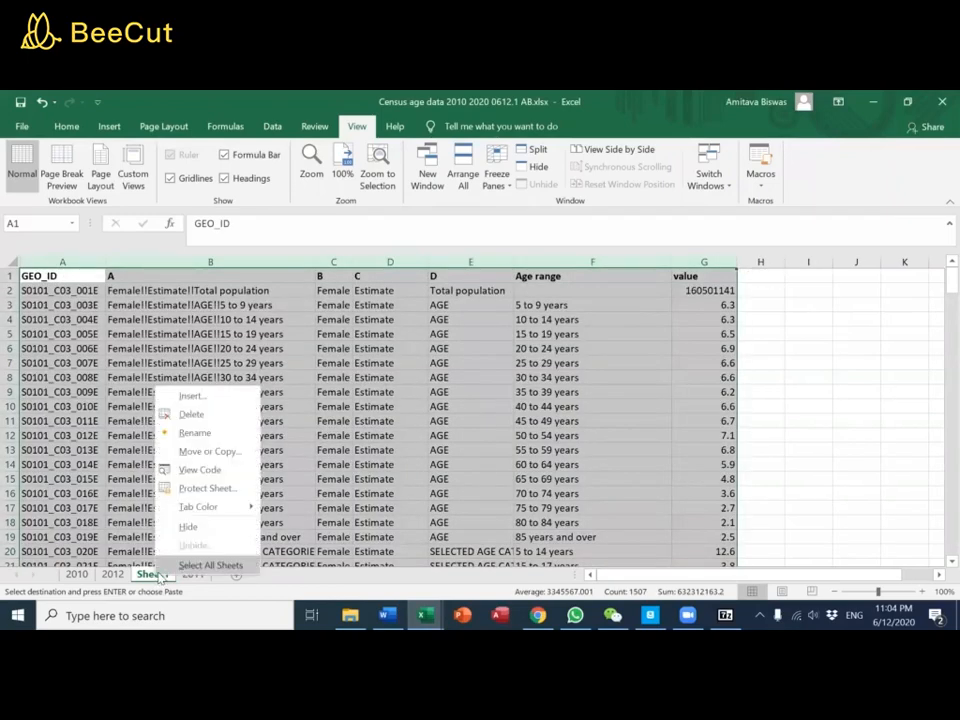
pyautogui.click(204, 429)
pyautogui.write('2013')
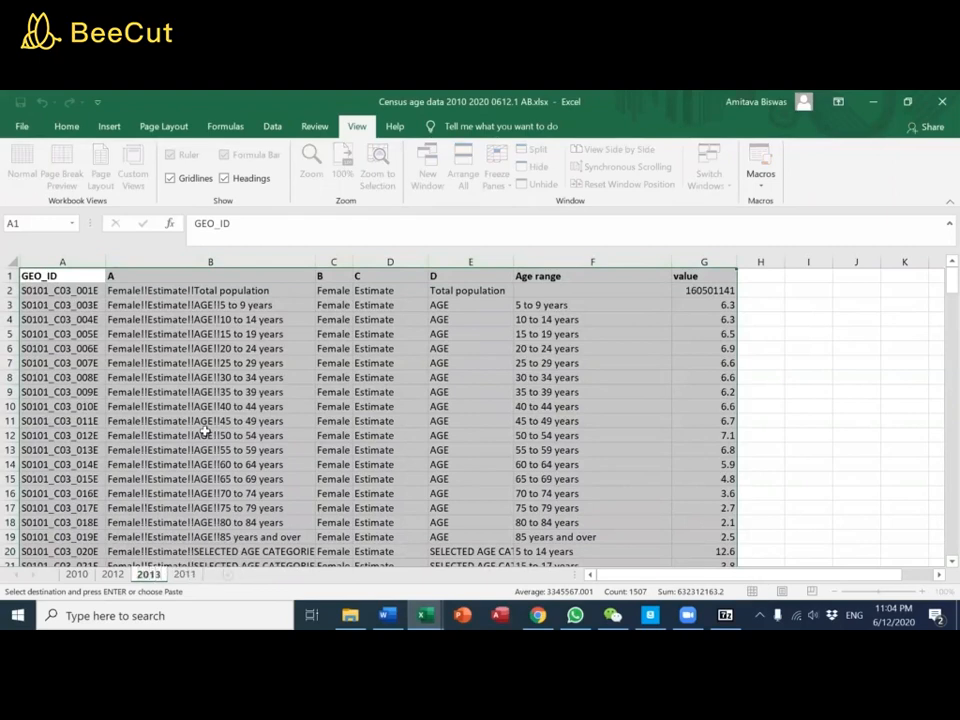
pyautogui.click(203, 431)
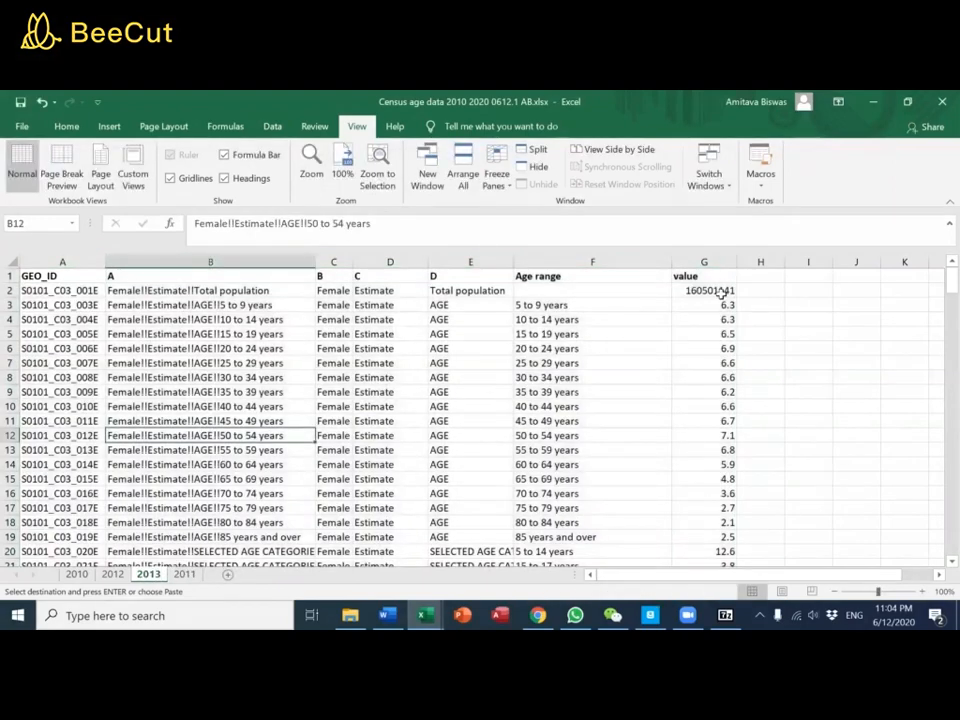
# Turn on filtering for columns A through G of the 2013 sheet
pyautogui.moveTo(688, 257); pyautogui.dragTo(4, 403)
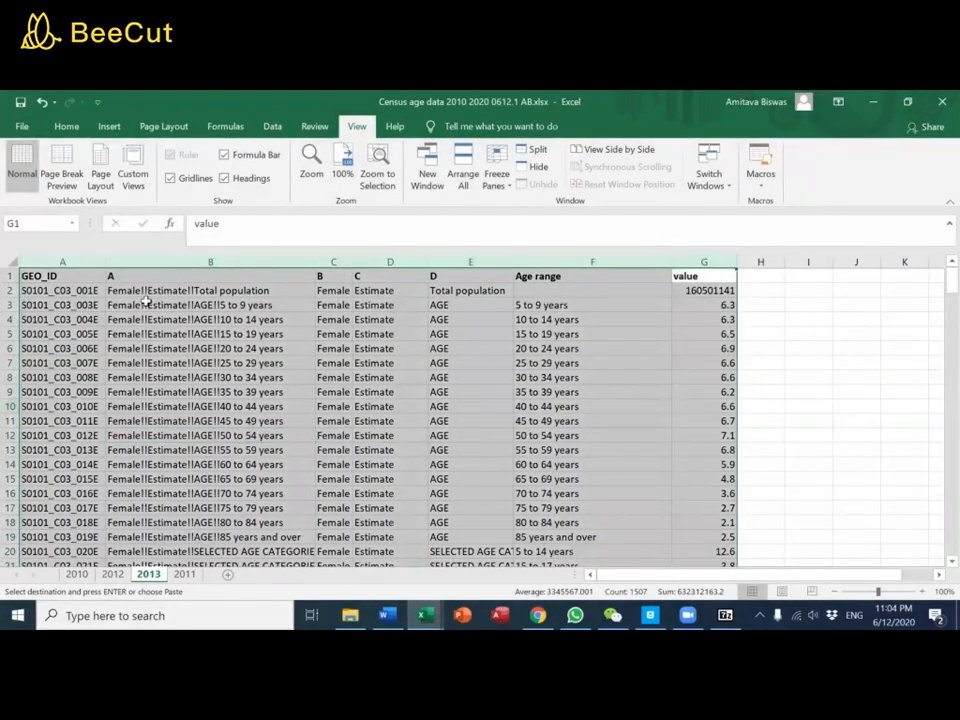
pyautogui.click(273, 126)
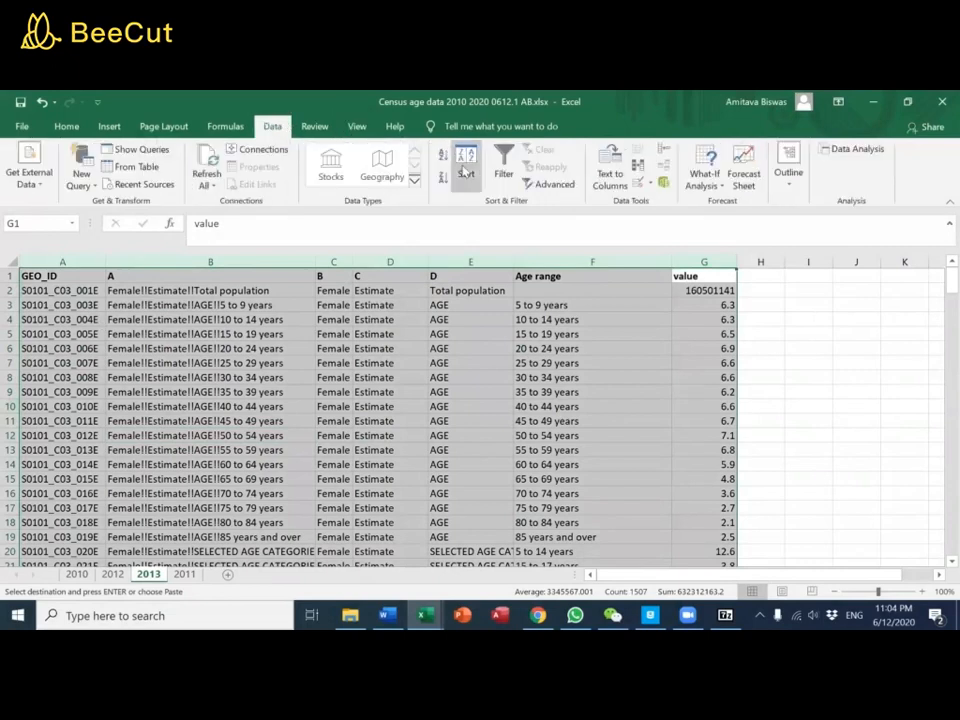
pyautogui.click(503, 160)
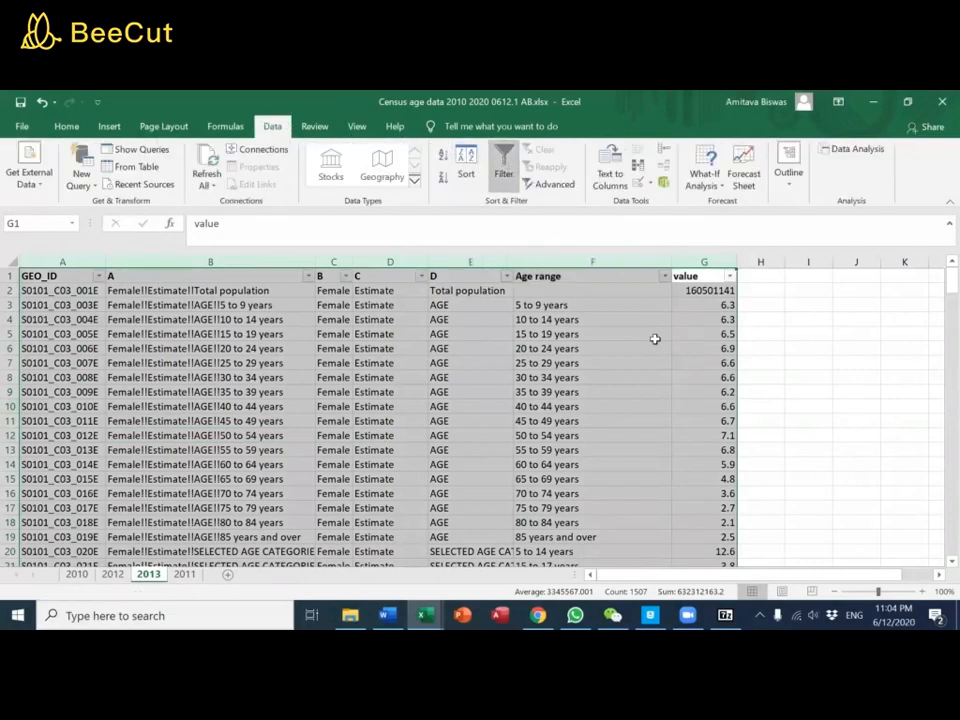
# Filter the 2013 sheet to show only Total under heading B and only Estimate under heading C
pyautogui.click(345, 276)
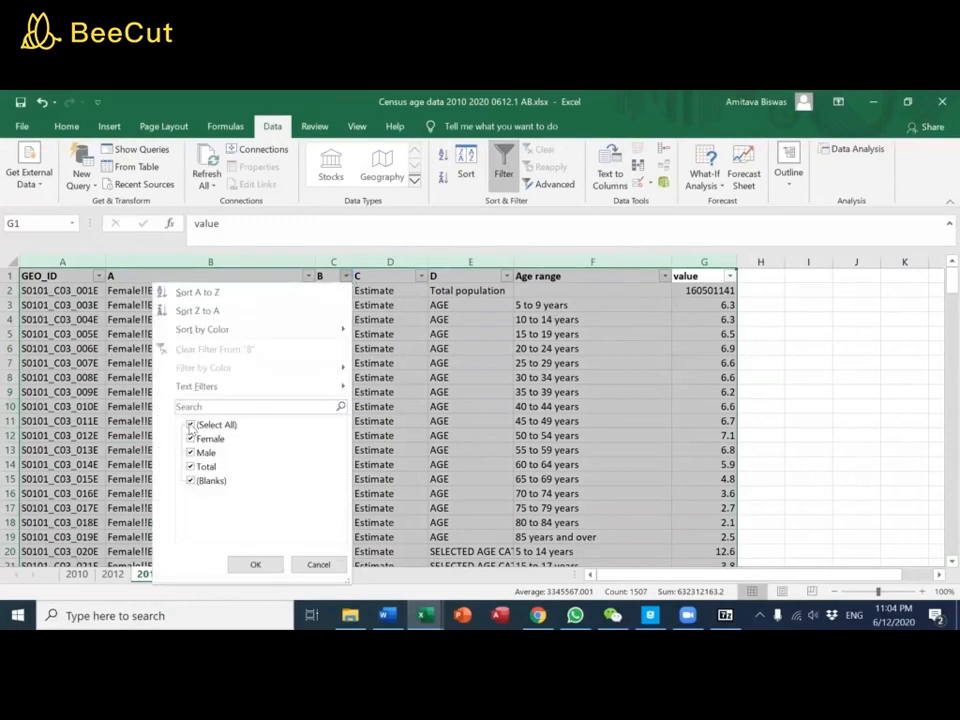
pyautogui.click(191, 425)
pyautogui.click(191, 466)
pyautogui.click(254, 565)
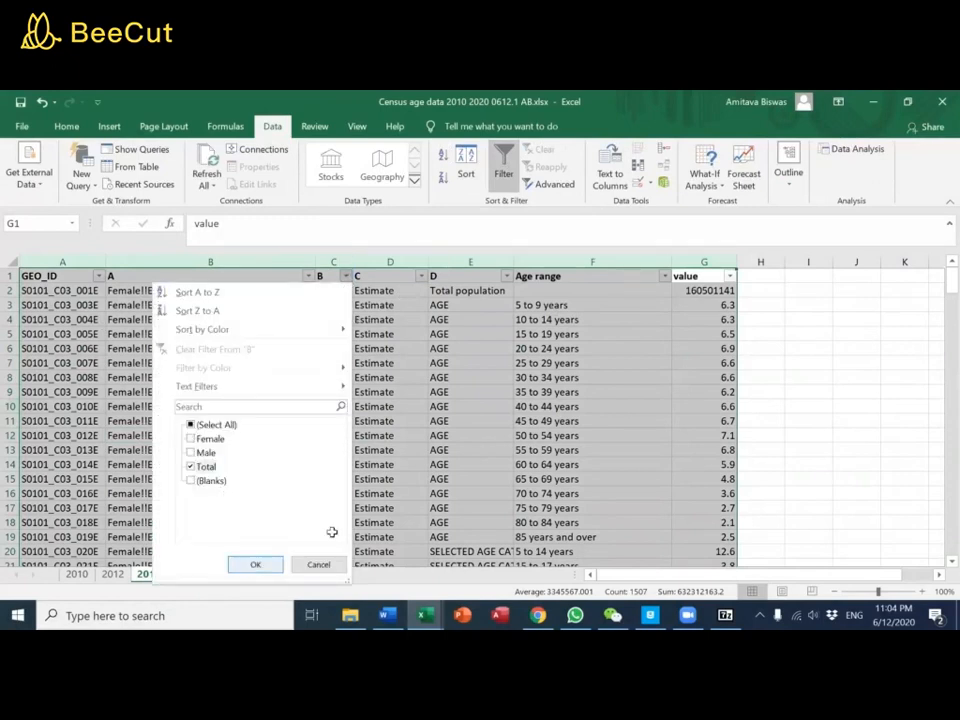
pyautogui.click(421, 276)
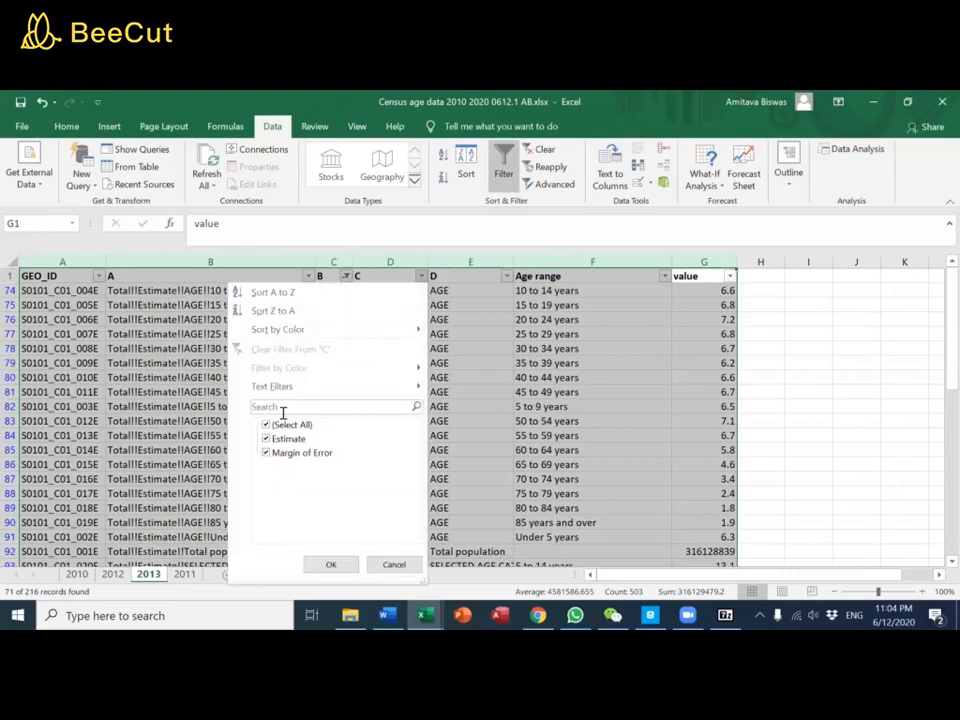
pyautogui.click(270, 454)
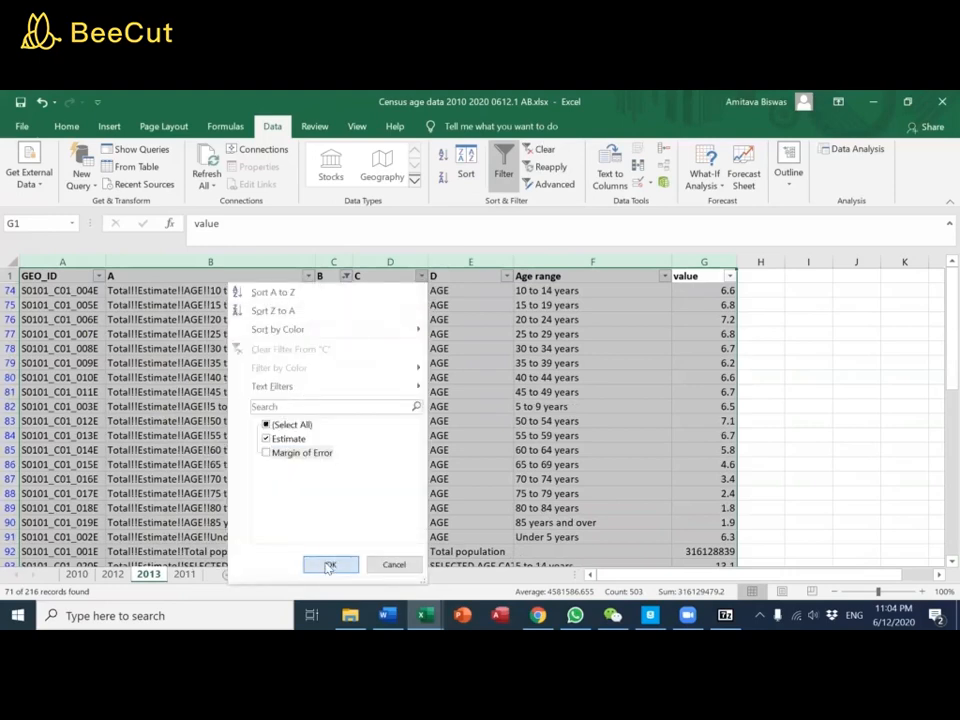
pyautogui.click(330, 564)
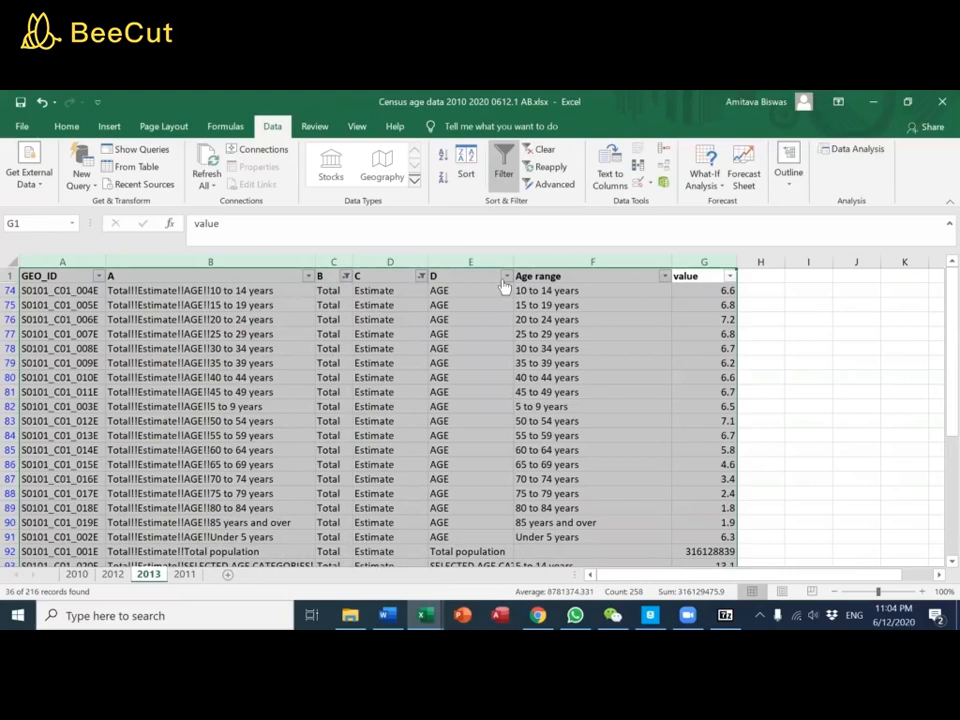
# Filter heading D of the 2013 sheet to show only AGE and Total population
pyautogui.click(507, 276)
pyautogui.click(358, 424)
pyautogui.click(362, 438)
pyautogui.click(368, 495)
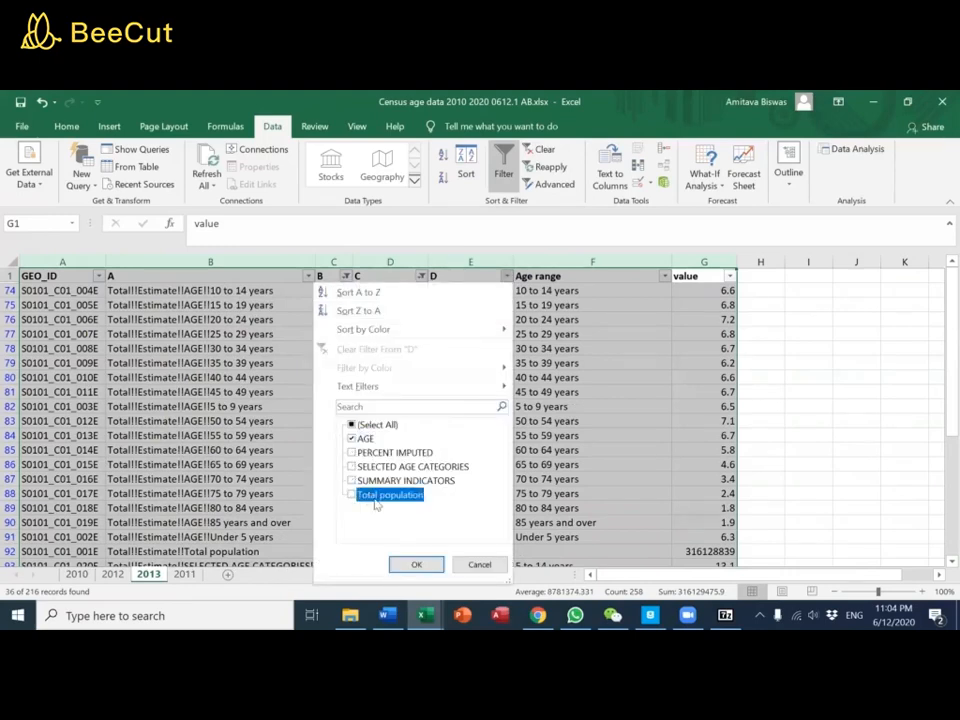
pyautogui.click(418, 565)
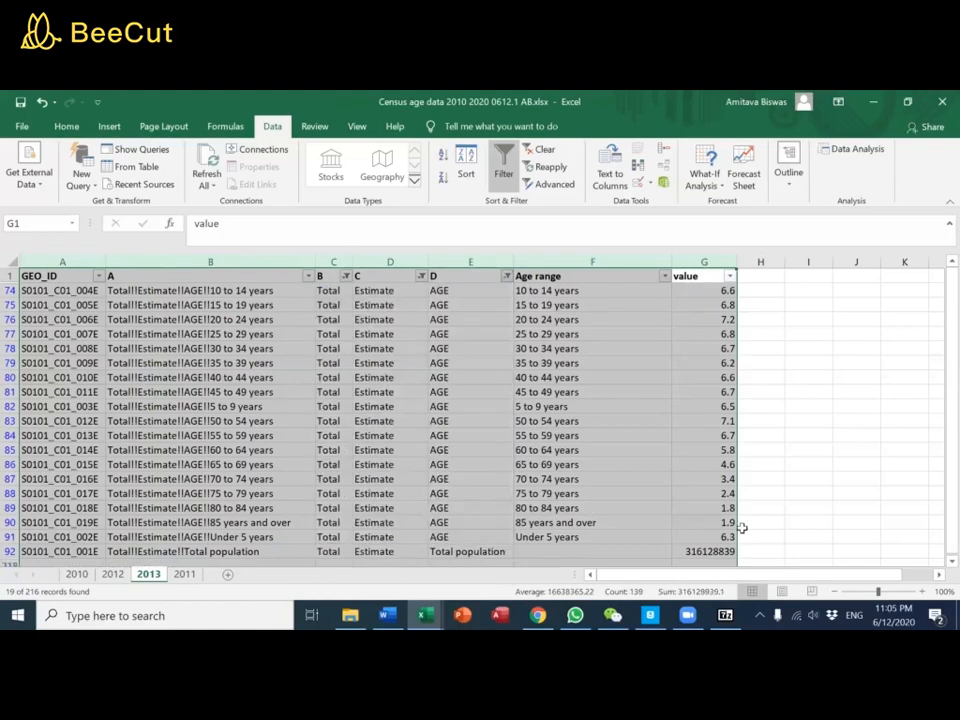
# Copy the filtered 2013 rows from heading A through value, including the header row and Total population
pyautogui.moveTo(760, 520); pyautogui.dragTo(760, 510)
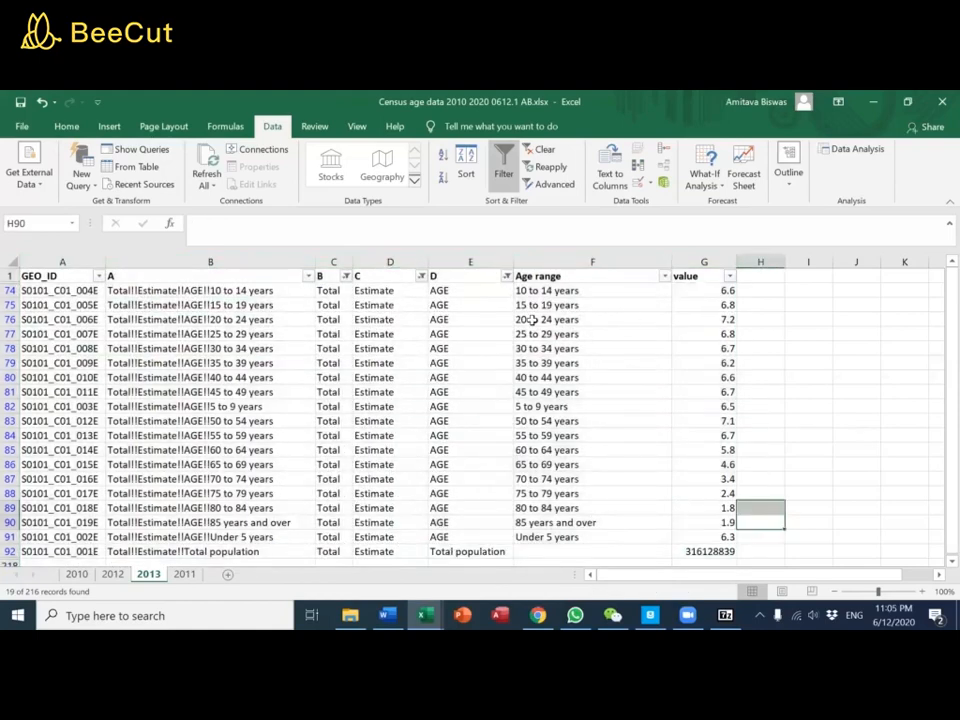
pyautogui.moveTo(195, 273); pyautogui.dragTo(724, 553)
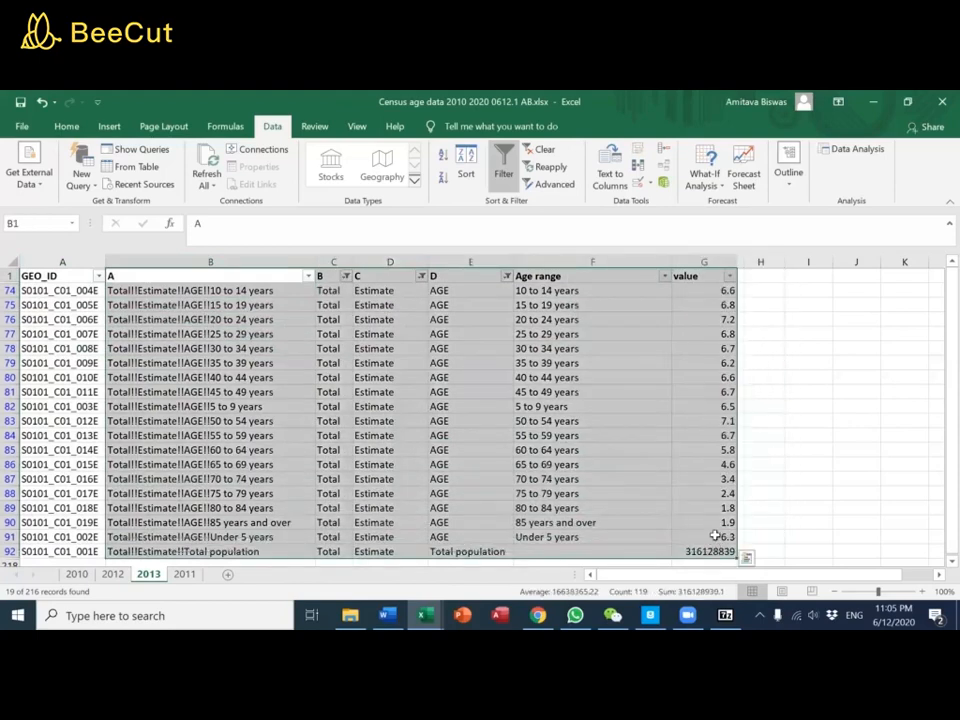
pyautogui.hotkey('ctrl', 'c')
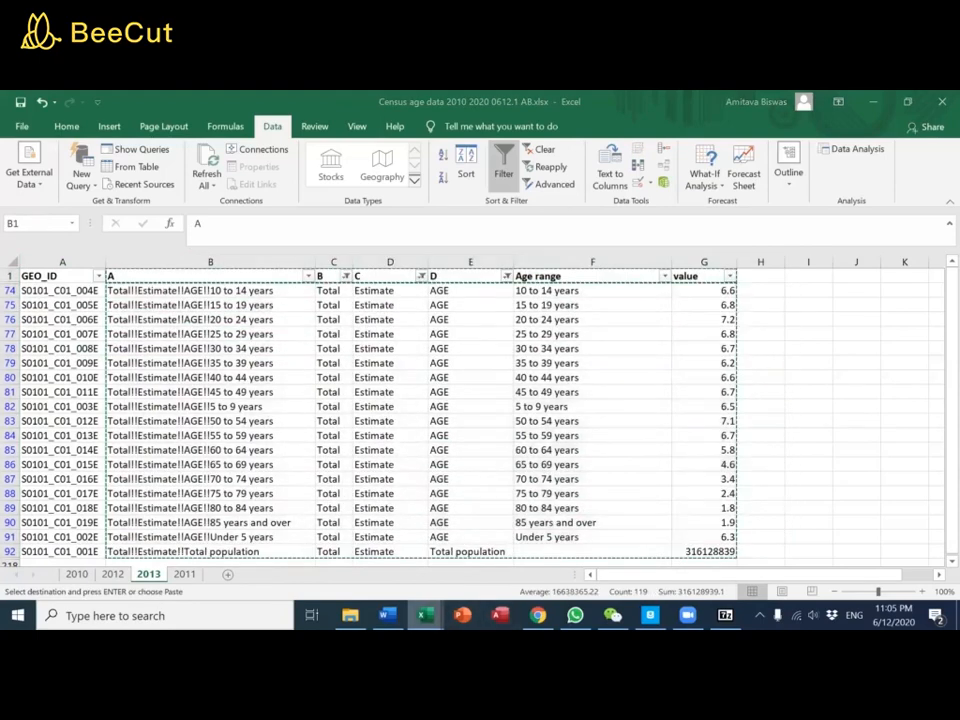
# Switch to the OCU Data wish list workbook and paste the copied 2013 rows into the Age sheet starting at F1
pyautogui.moveTo(427, 600)
pyautogui.moveTo(460, 572)
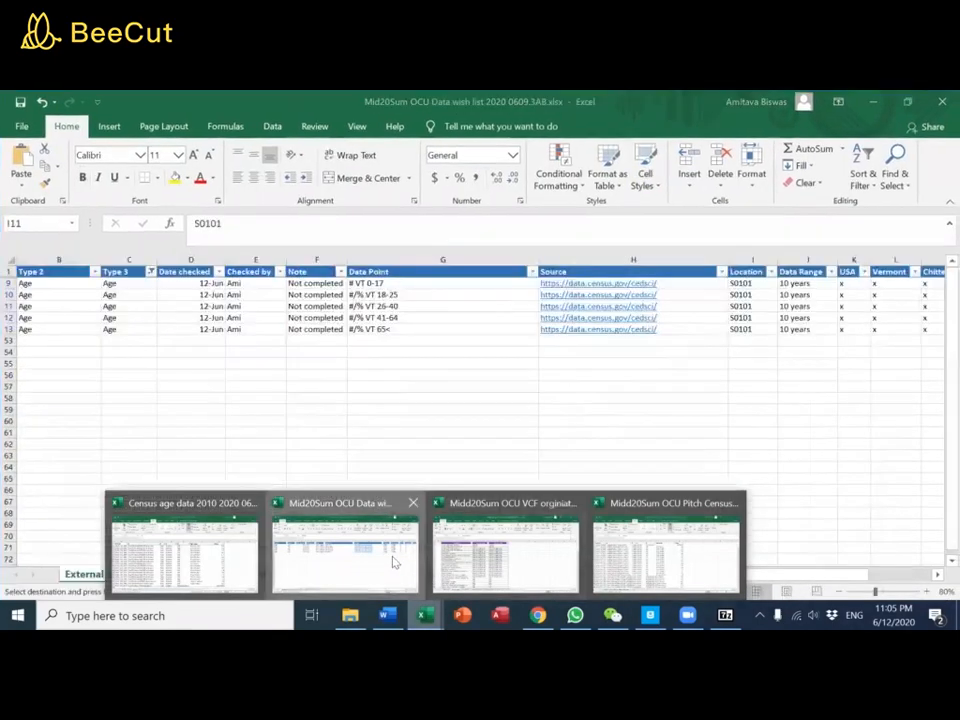
pyautogui.click(395, 563)
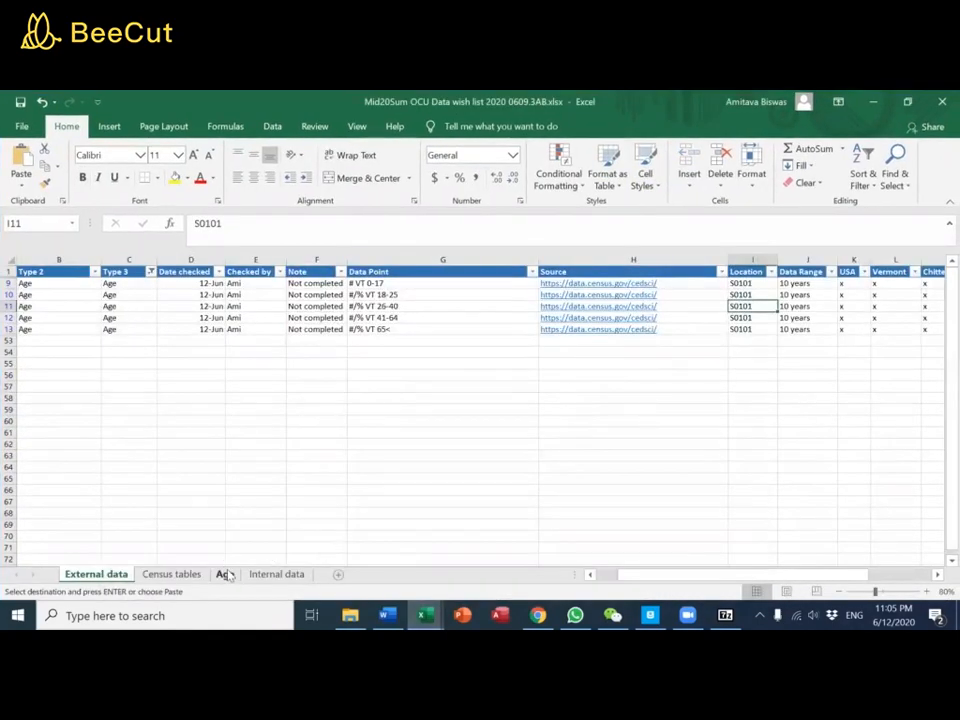
pyautogui.click(225, 574)
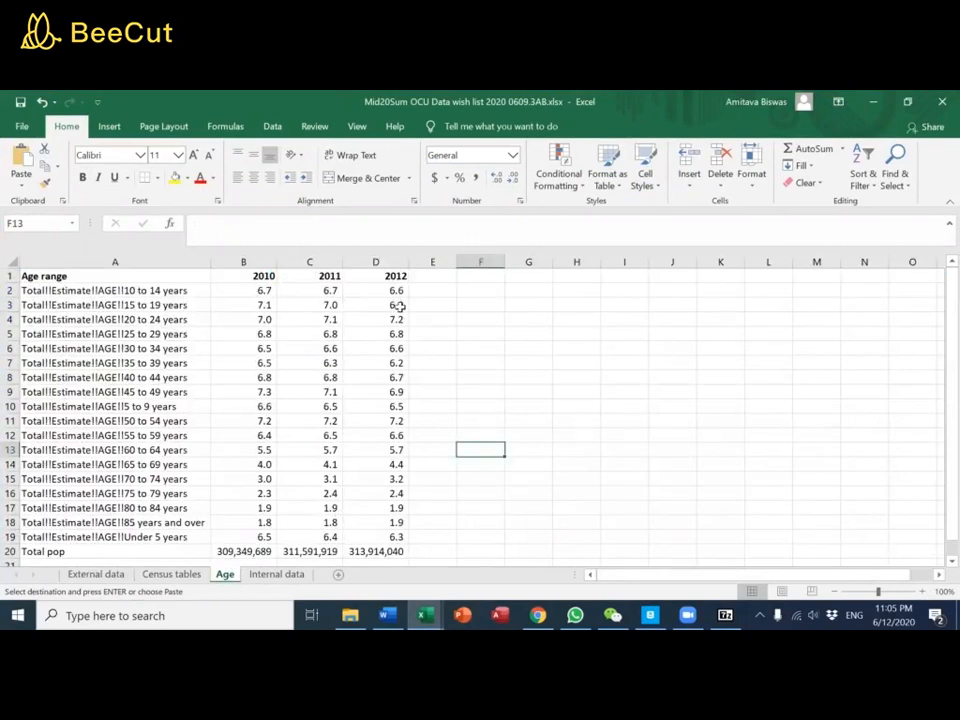
pyautogui.click(482, 275)
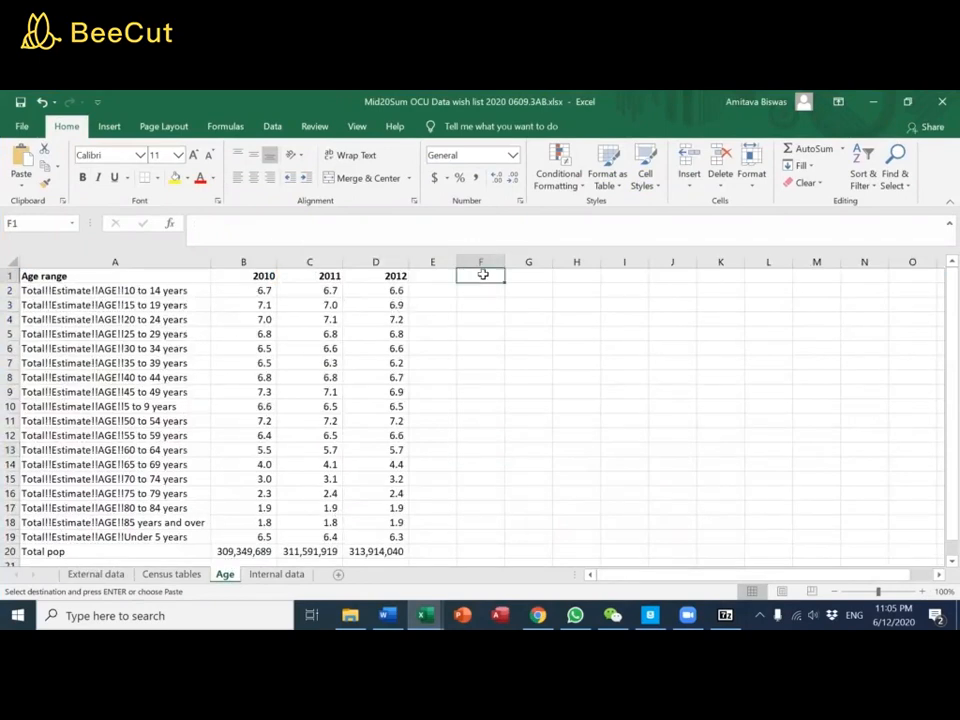
pyautogui.hotkey('ctrl', 'v')
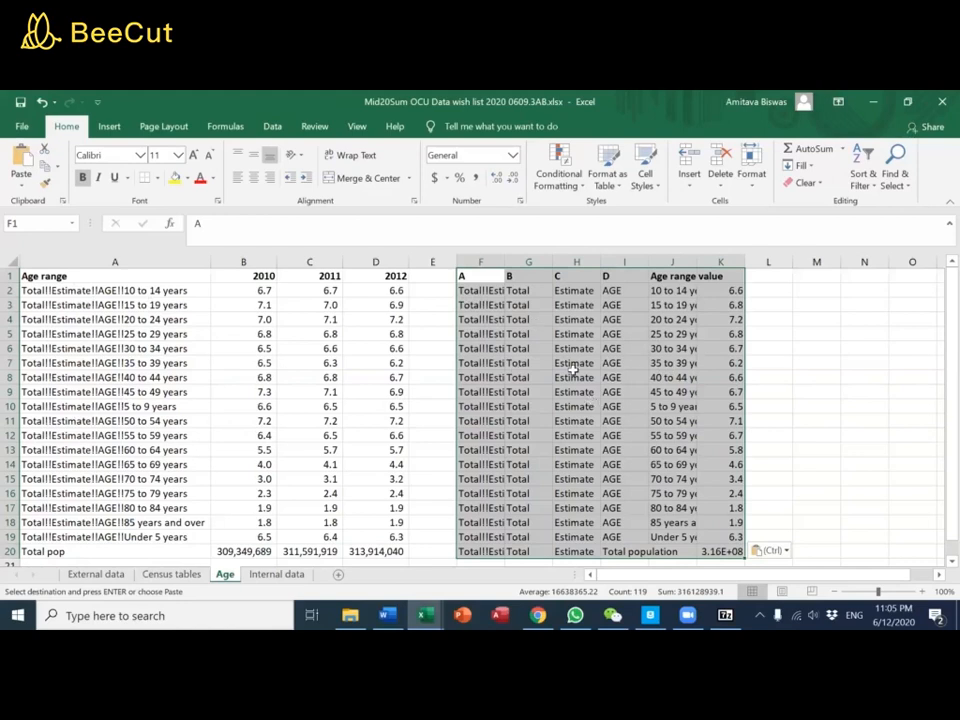
# Enter the formula =A2=F2 in E2 to compare the existing age label with the pasted 2013 label
pyautogui.click(441, 291)
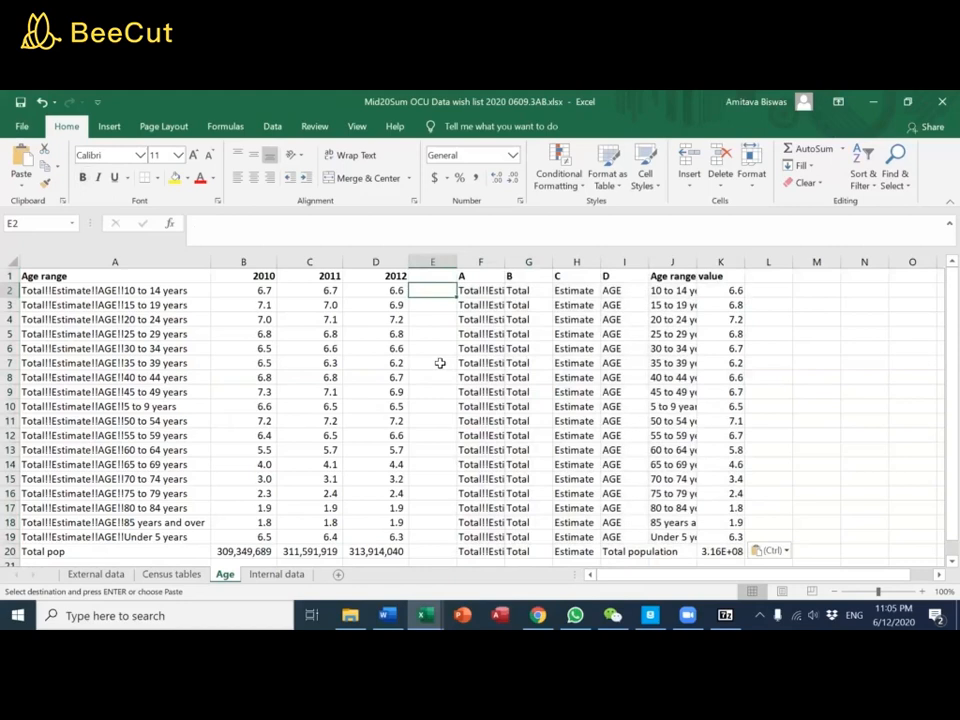
pyautogui.write('=')
pyautogui.press('Left')
pyautogui.press('Left')
pyautogui.press('Left')
pyautogui.press('Left')
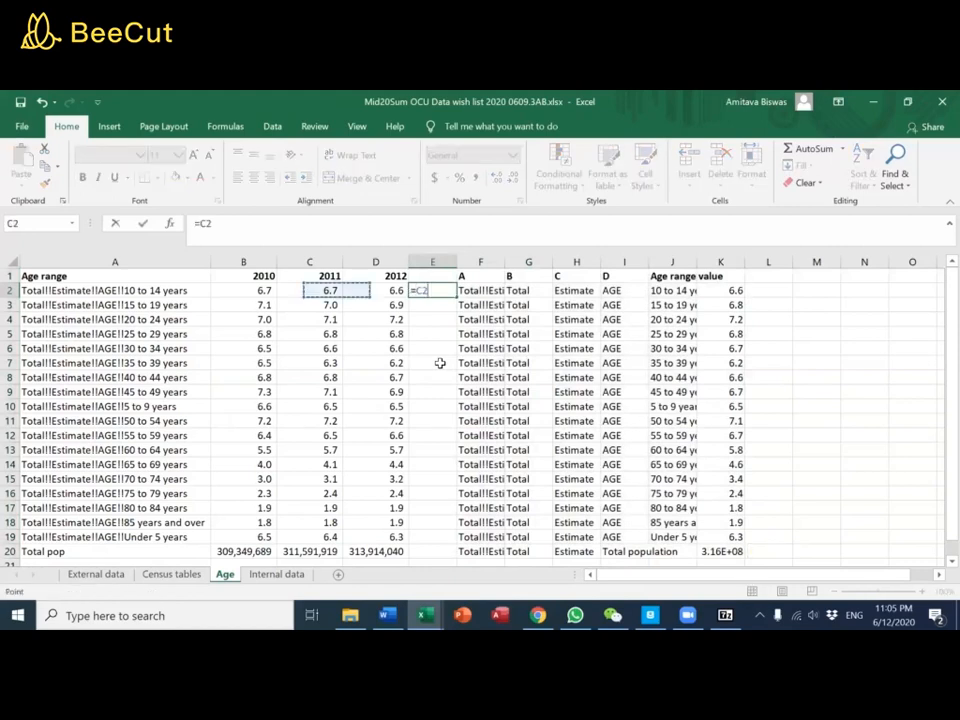
pyautogui.write('=')
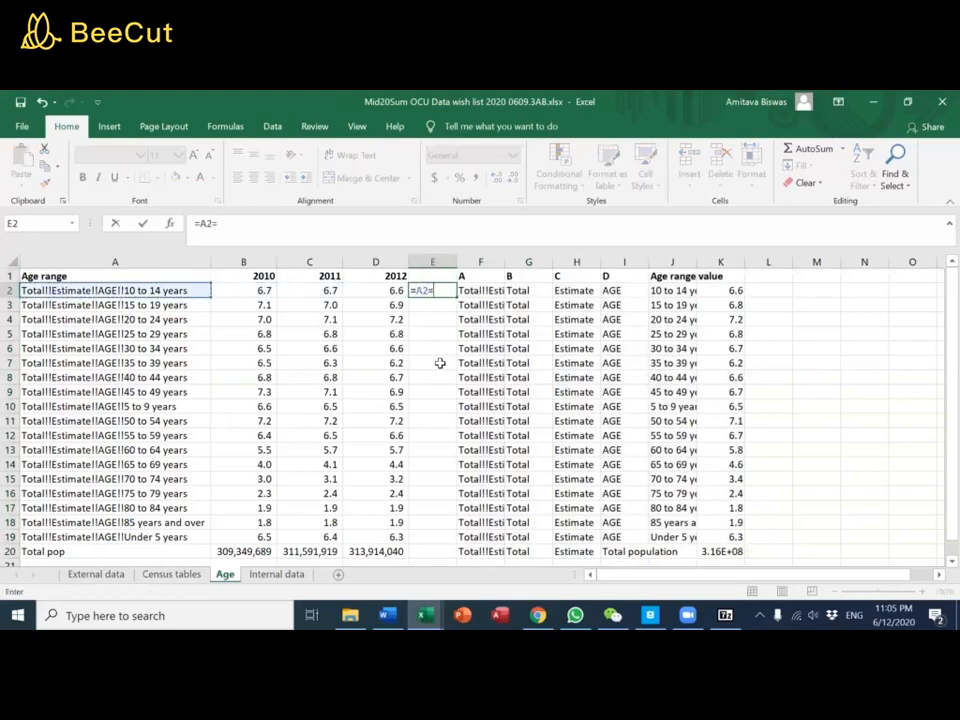
pyautogui.press('Right')
pyautogui.press('Return')
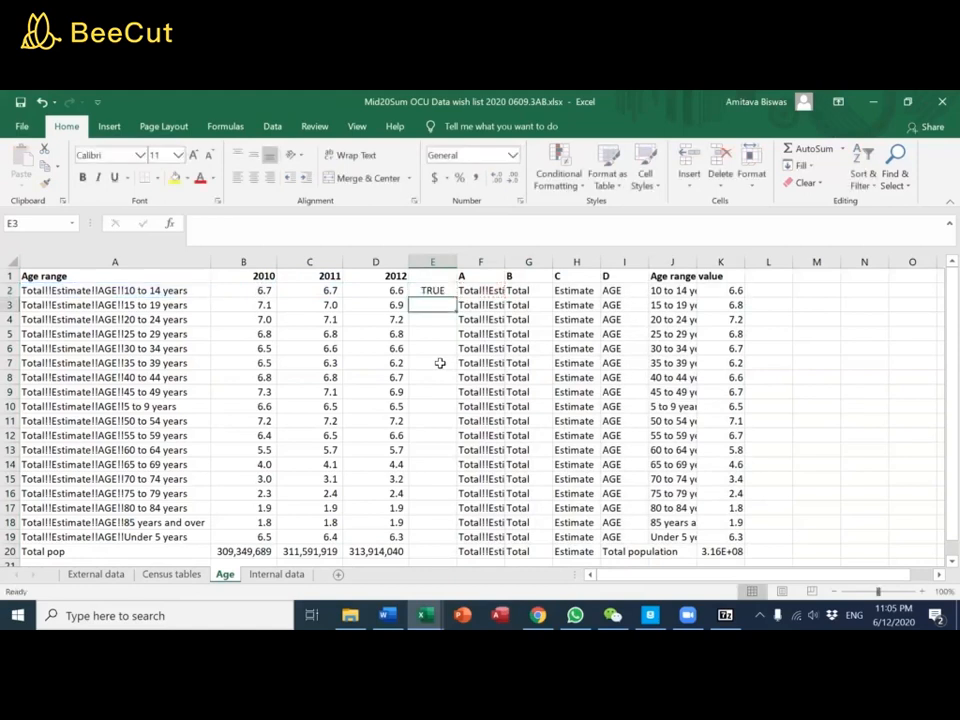
# Copy the comparison formula from E2 down column E through the total population row, E20
pyautogui.press('Up')
pyautogui.hotkey('ctrl', 'c')
pyautogui.press('Right')
pyautogui.hotkey('ctrl', 'Down')
pyautogui.press('Left')
pyautogui.hotkey('ctrl', 'v')
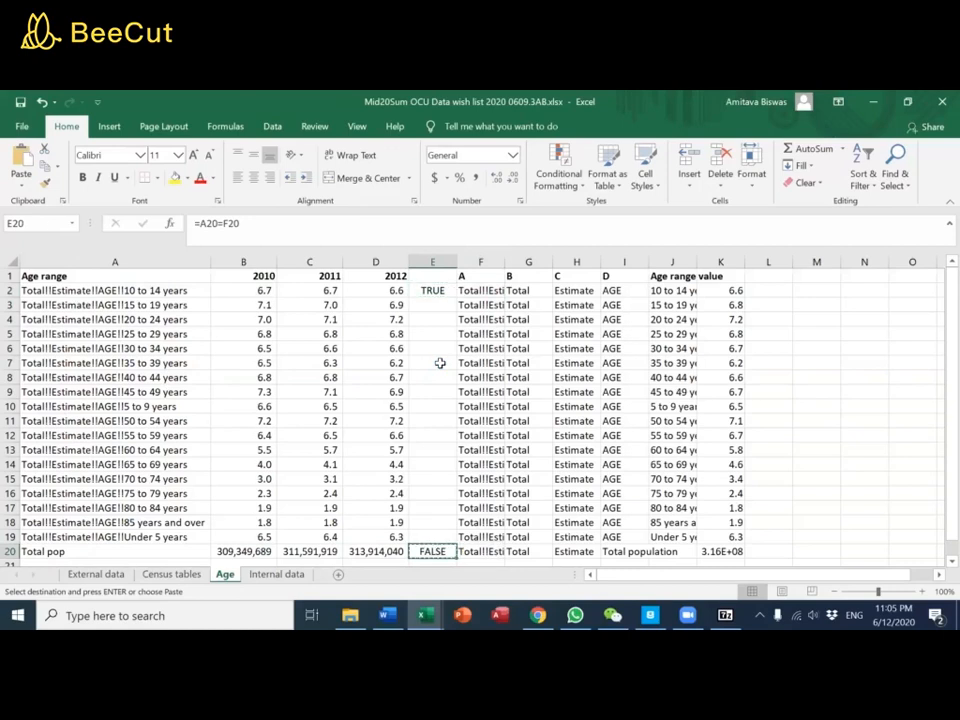
pyautogui.hotkey('ctrl', 'shift', 'Up')
pyautogui.hotkey('ctrl', 'v')
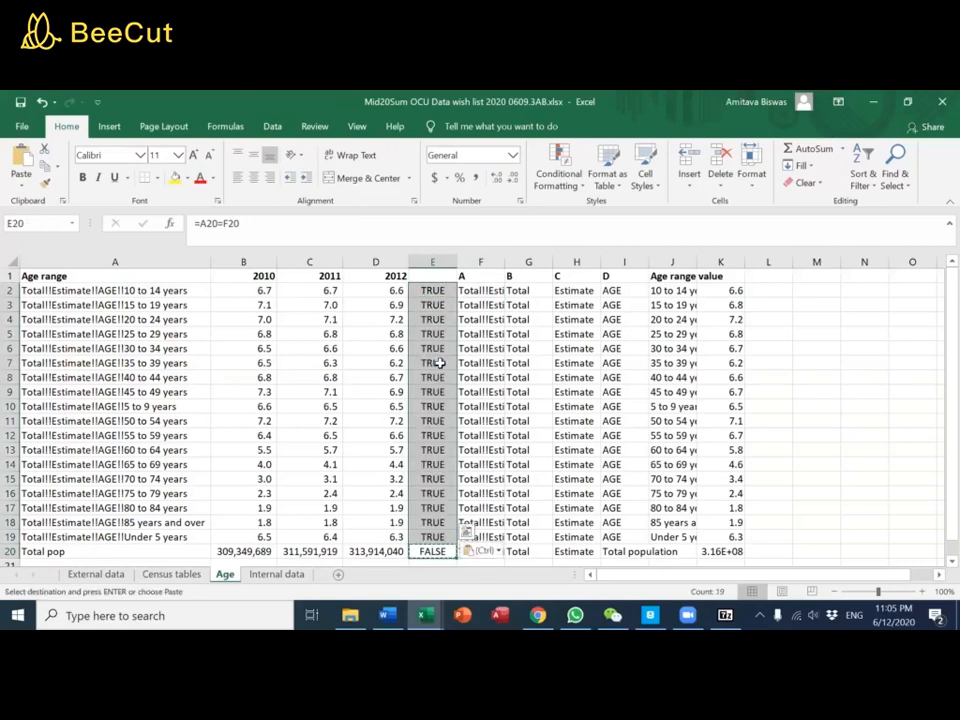
pyautogui.press('Down')
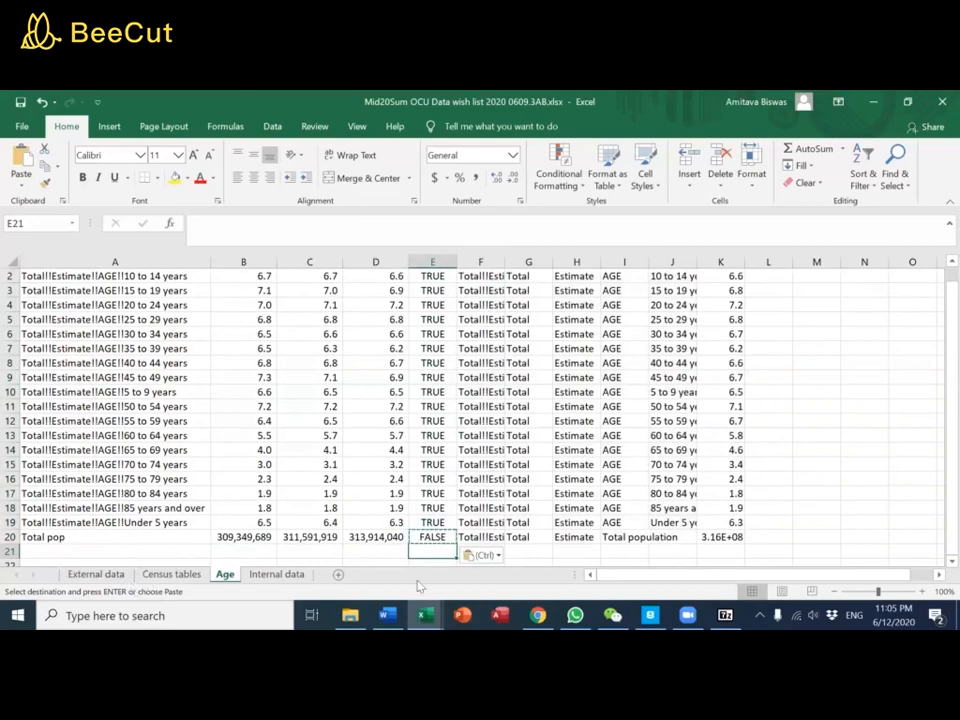
# Replace the Total pop label in A20 with a copy of F20's label, Total!!Estimate!!Total population
pyautogui.click(77, 532)
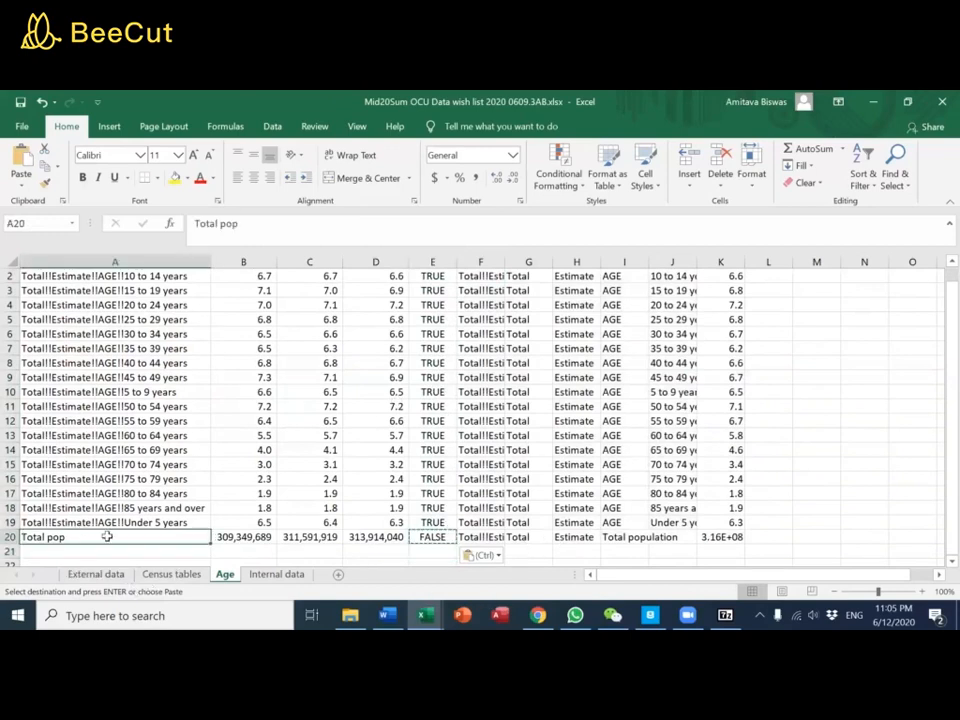
pyautogui.click(470, 537)
pyautogui.hotkey('ctrl', 'c')
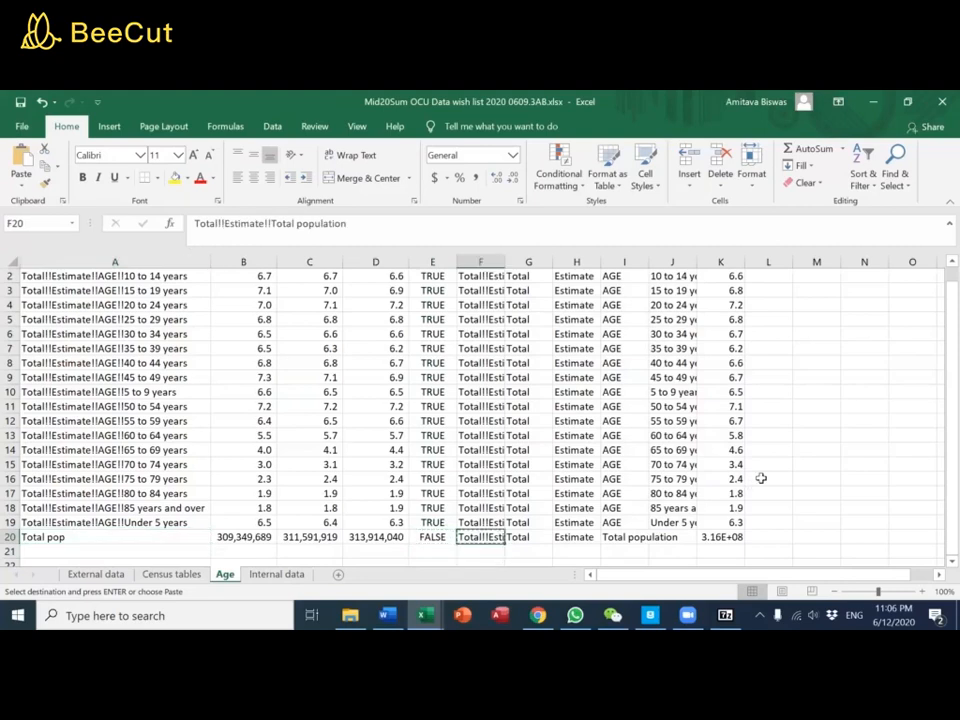
pyautogui.press('Home')
pyautogui.hotkey('ctrl', 'v')
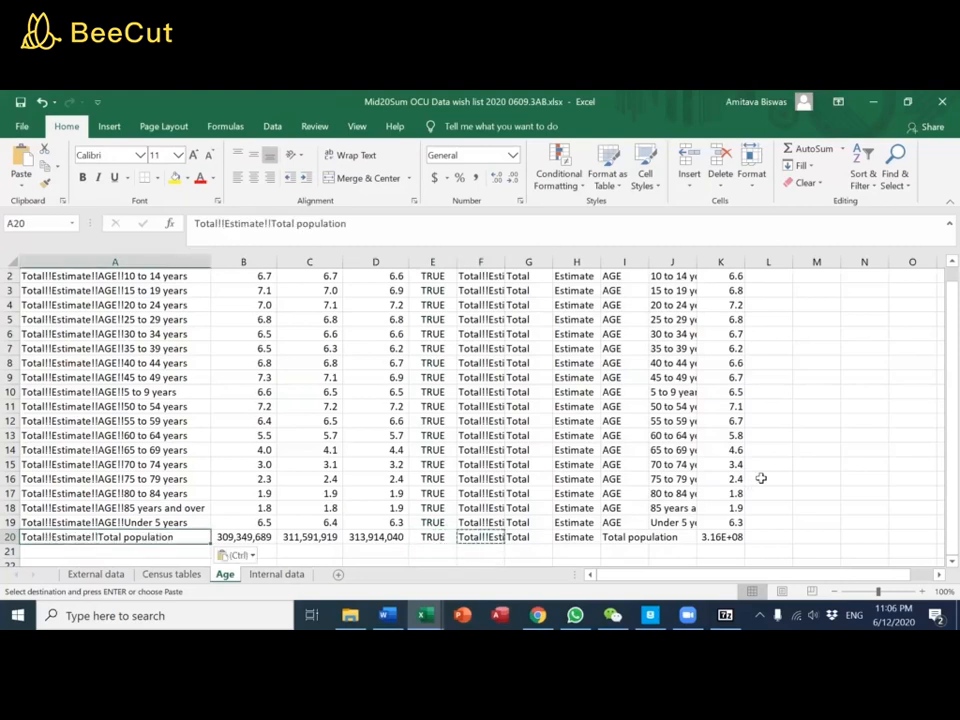
pyautogui.scroll(1, 375, 320)
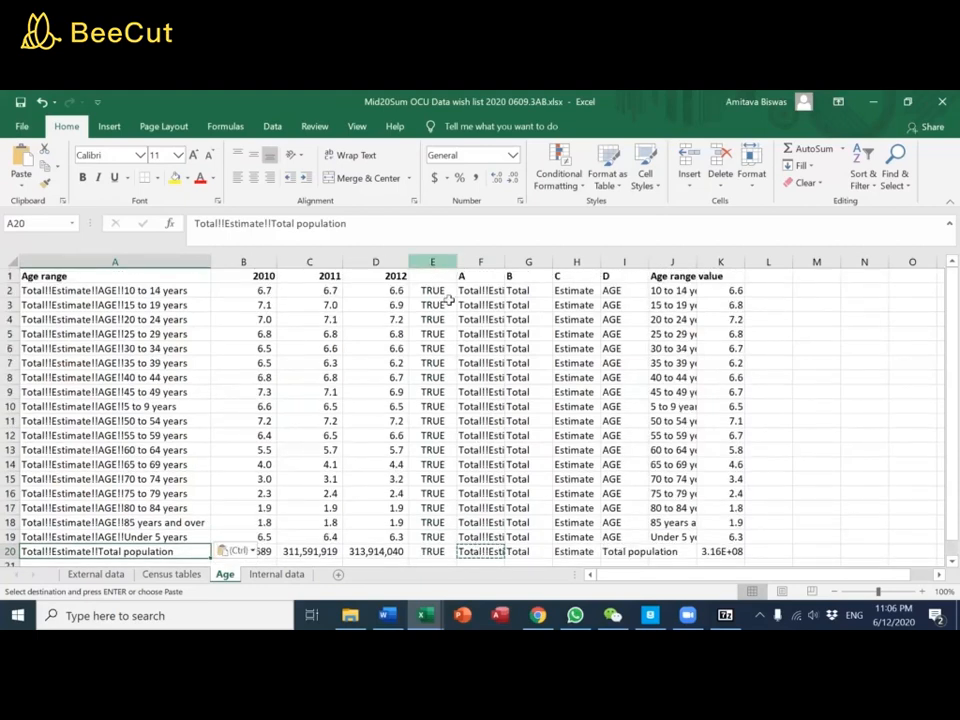
# Delete columns E through J, keeping the pasted 2013 value column beside 2012
pyautogui.moveTo(674, 263); pyautogui.dragTo(426, 262)
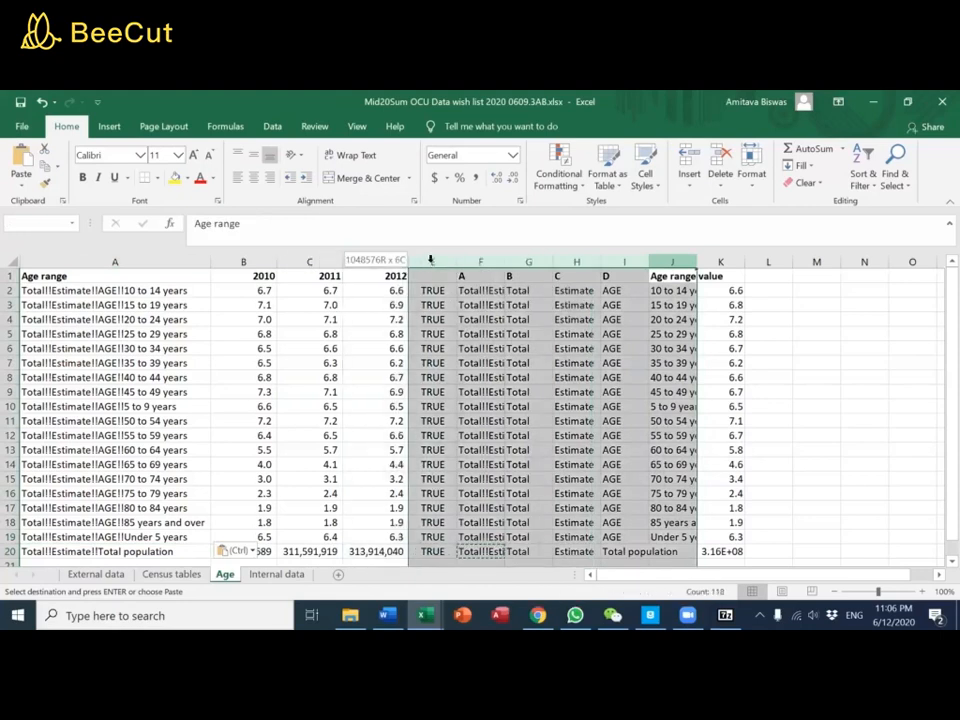
pyautogui.rightClick(431, 262)
pyautogui.click(467, 386)
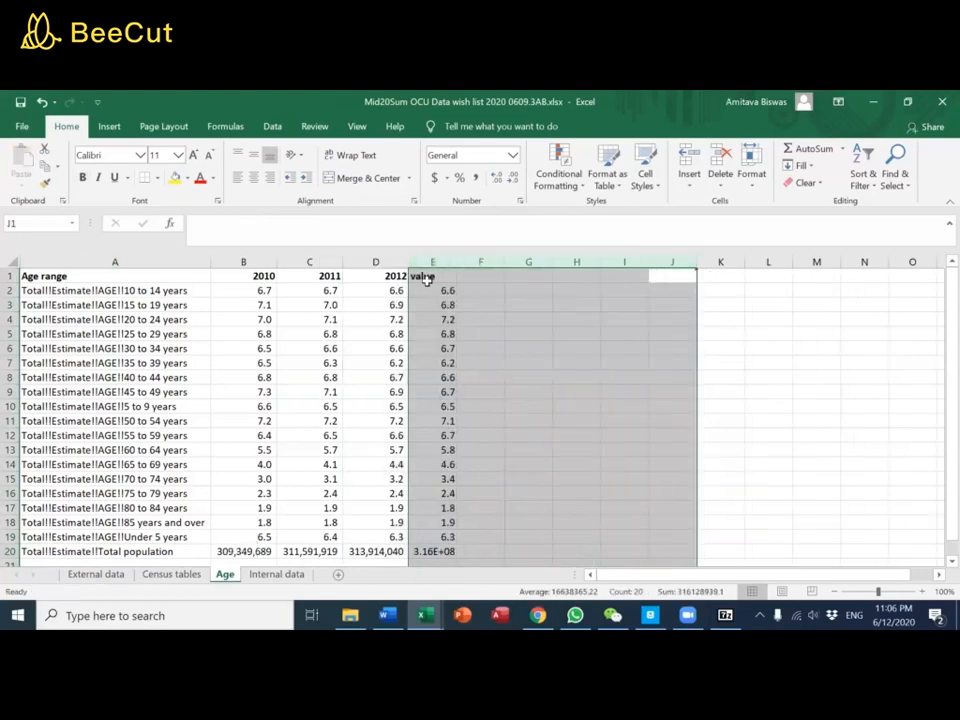
# Rename the value header in E1 to 2013 and fit column E's width to its contents
pyautogui.click(432, 279)
pyautogui.write('201')
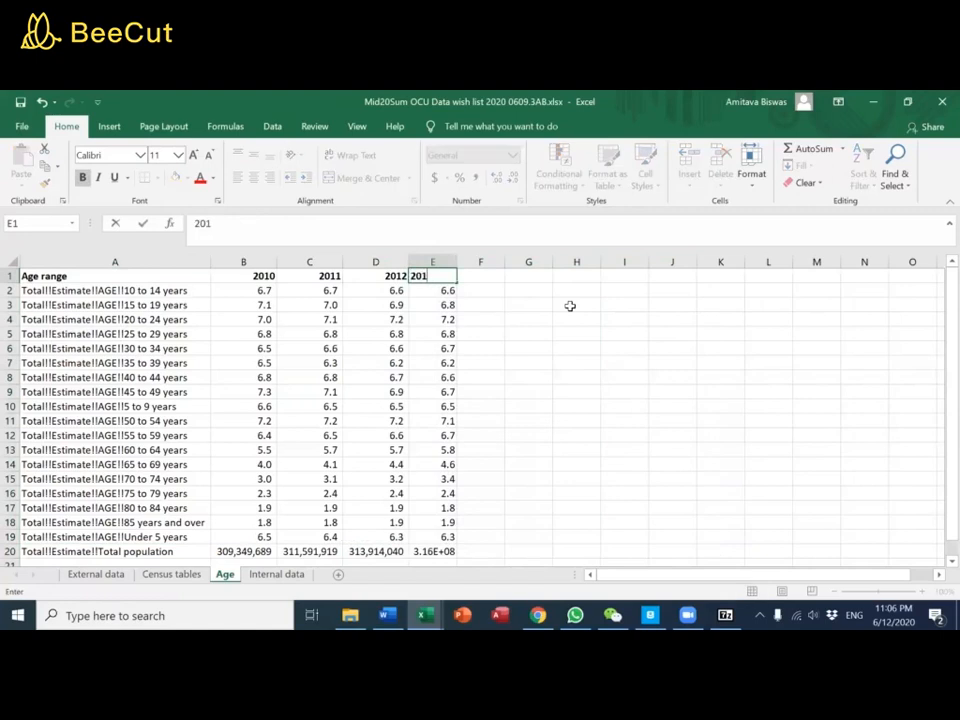
pyautogui.press('Return')
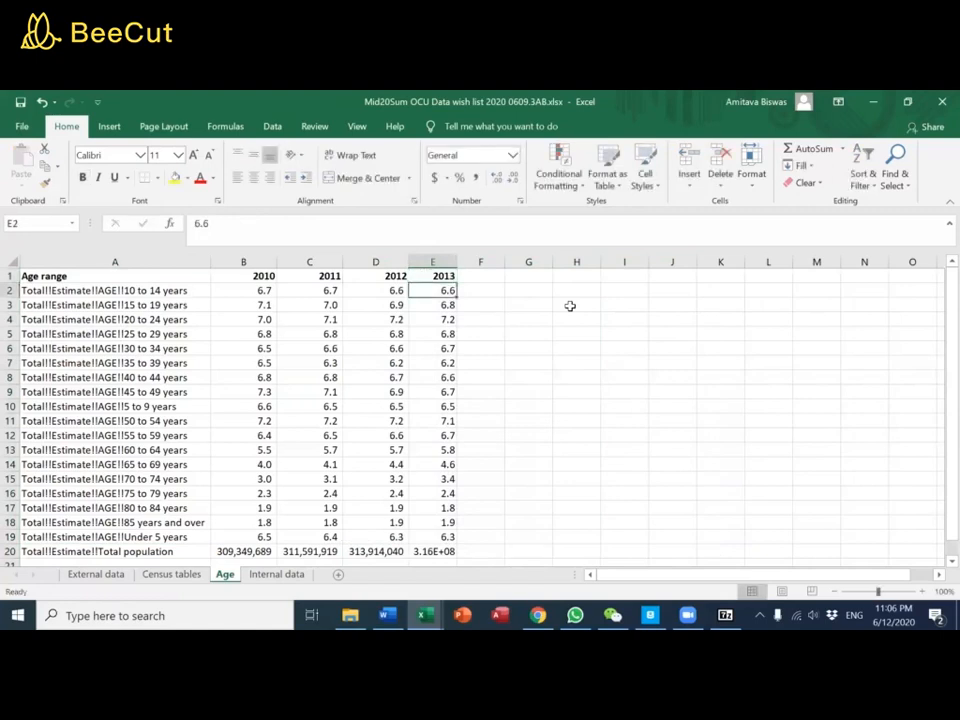
pyautogui.doubleClick(457, 262)
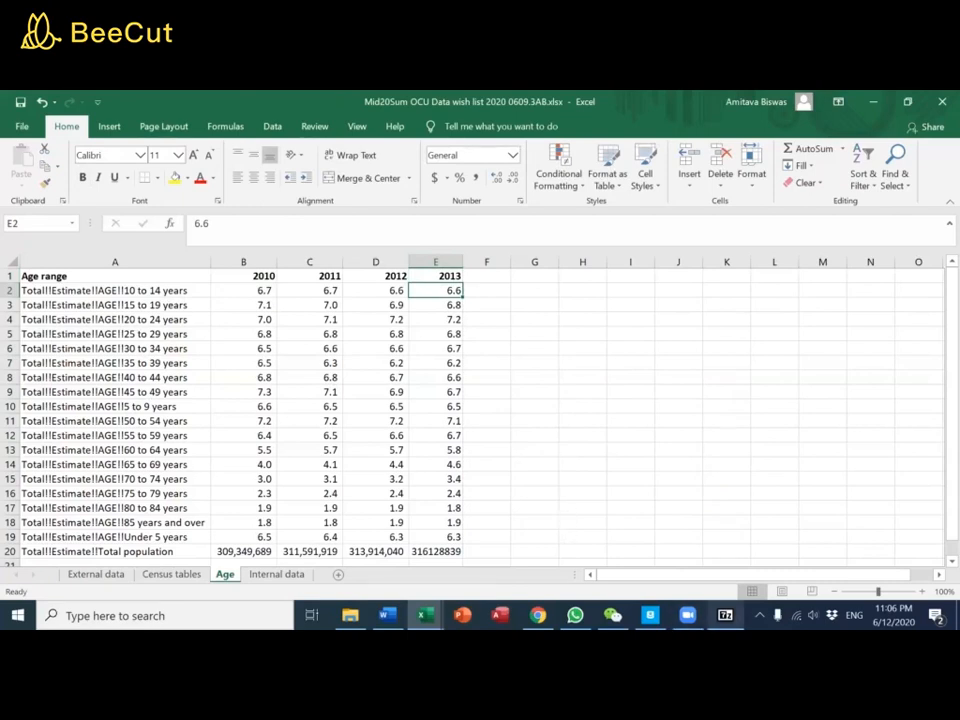
# Switch to the 7-Zip archive, open the 2014 S0101 data_with_overlays CSV file and copy all its data
pyautogui.click(725, 615)
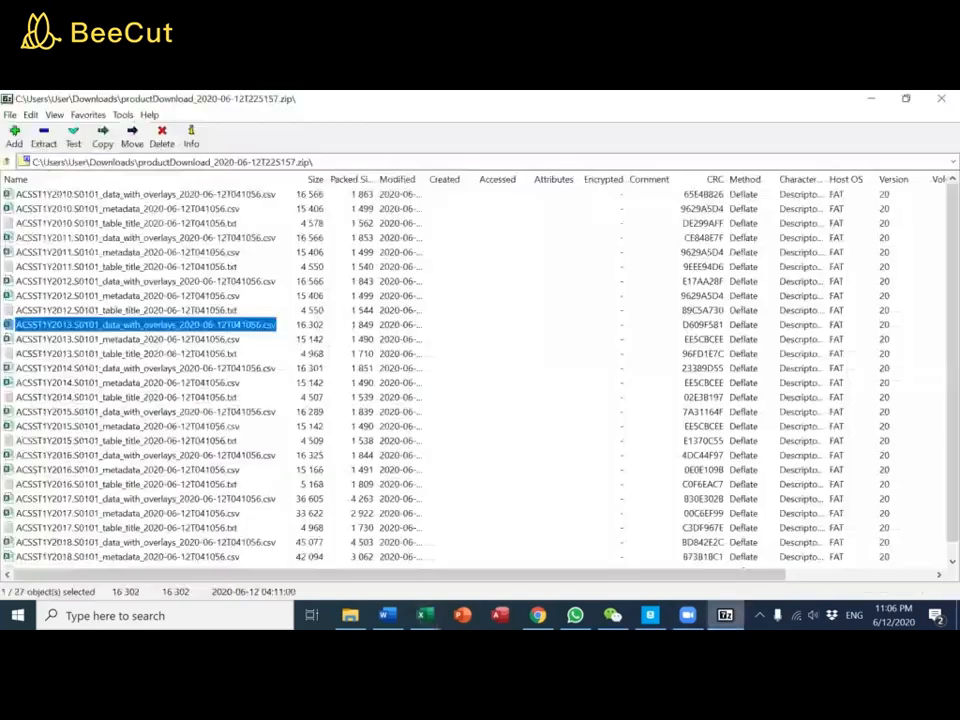
pyautogui.click(113, 369)
pyautogui.hotkey('alt', 'Tab')
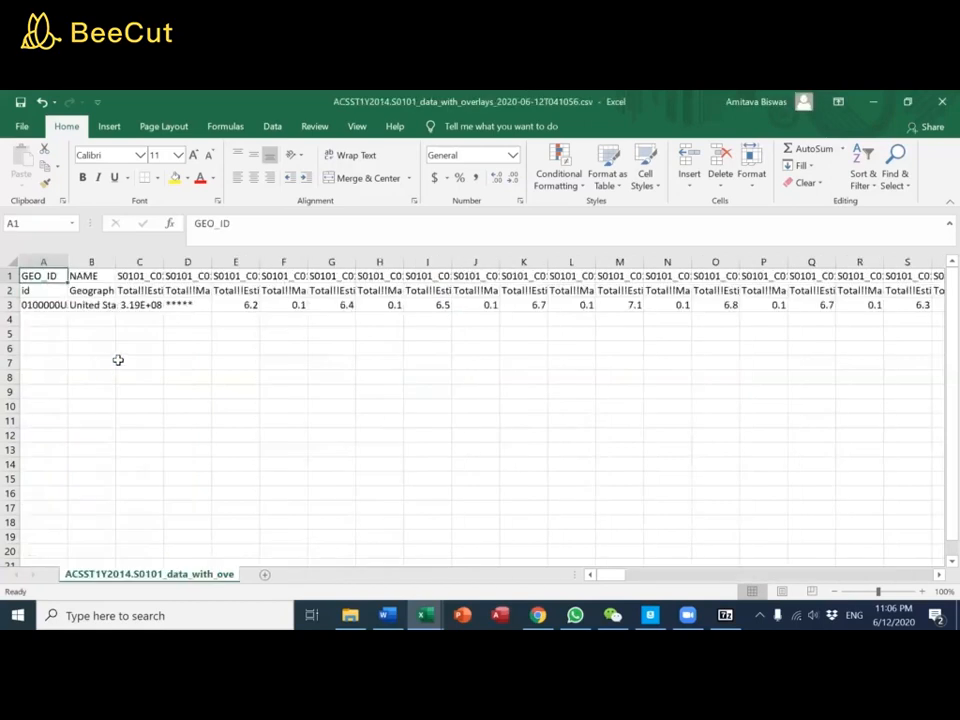
pyautogui.hotkey('ctrl', 'shift', 'End')
pyautogui.hotkey('ctrl', 'c')
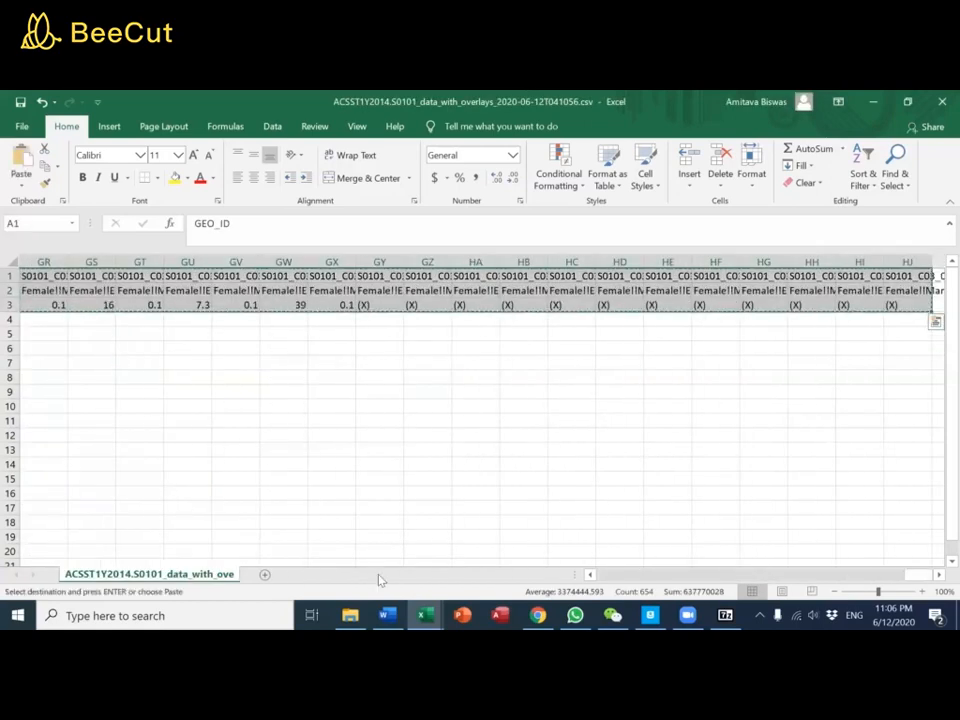
# Switch to the Census age data workbook, add a new sheet after 2013 and paste the 2014 data transposed at A1
pyautogui.moveTo(425, 614)
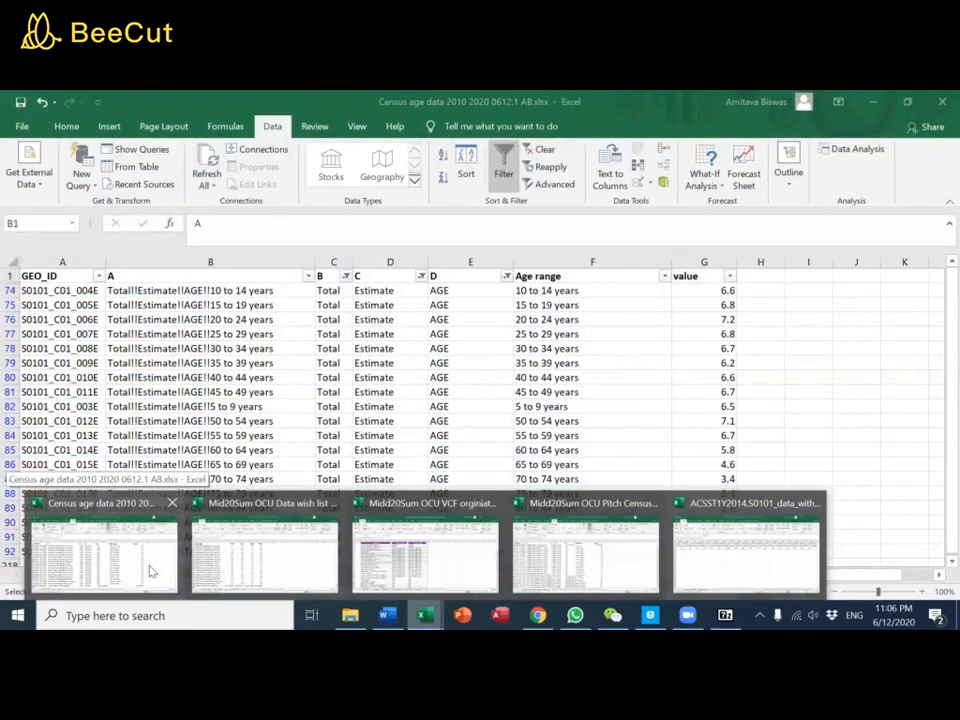
pyautogui.click(152, 571)
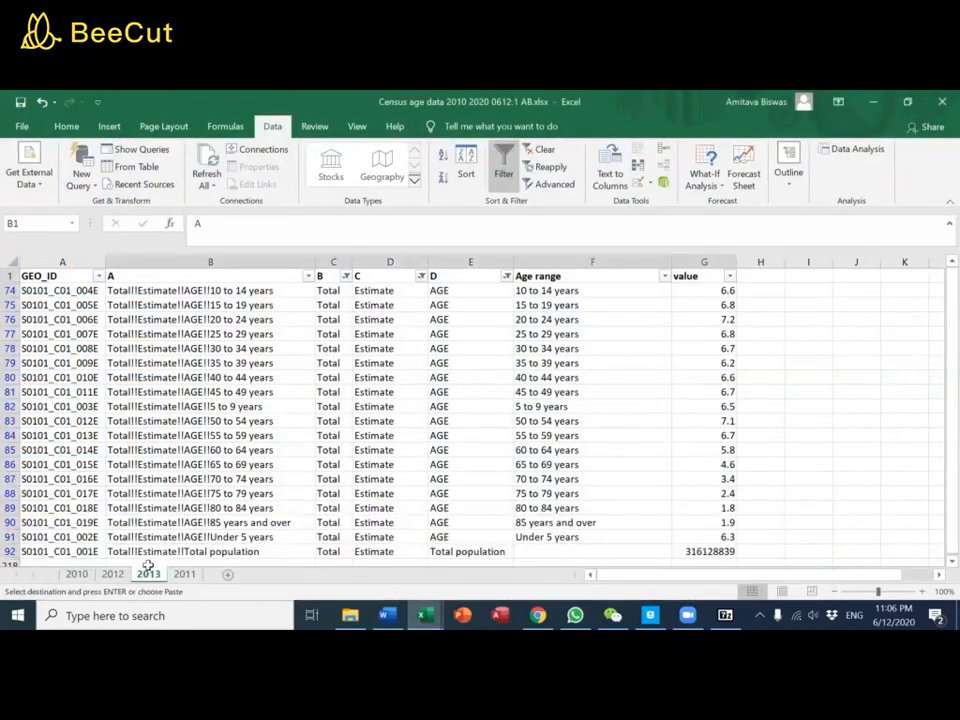
pyautogui.click(227, 576)
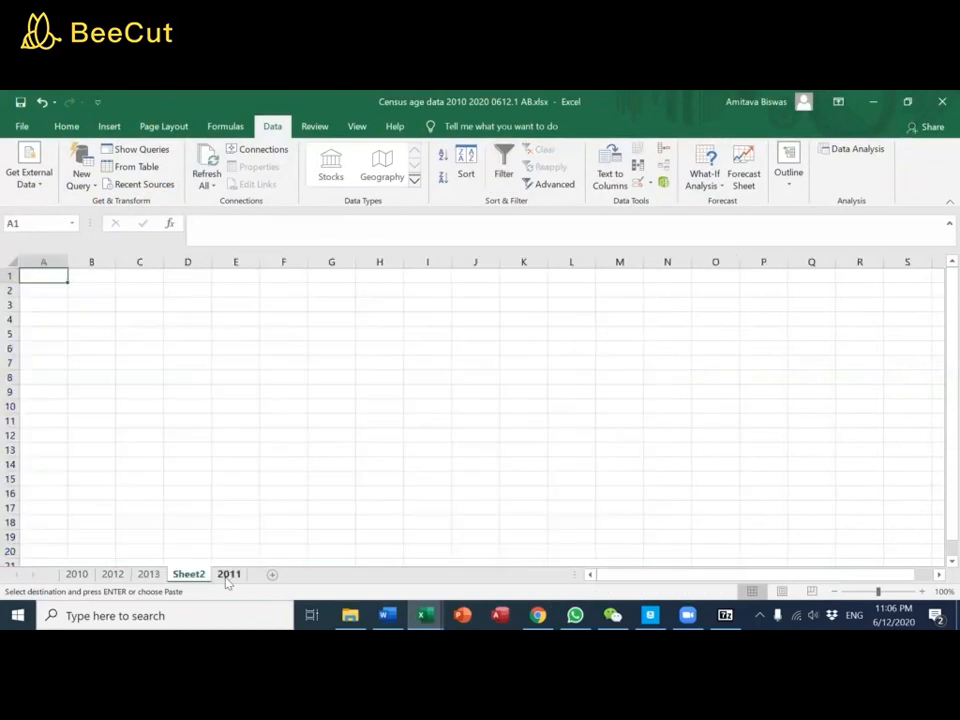
pyautogui.rightClick(36, 278)
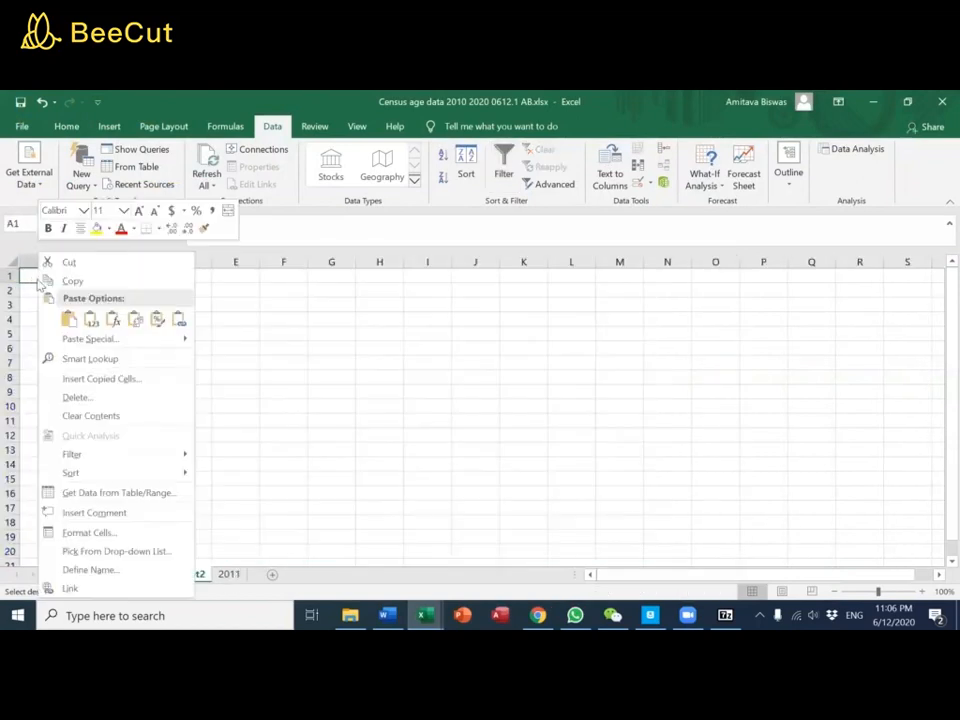
pyautogui.click(133, 326)
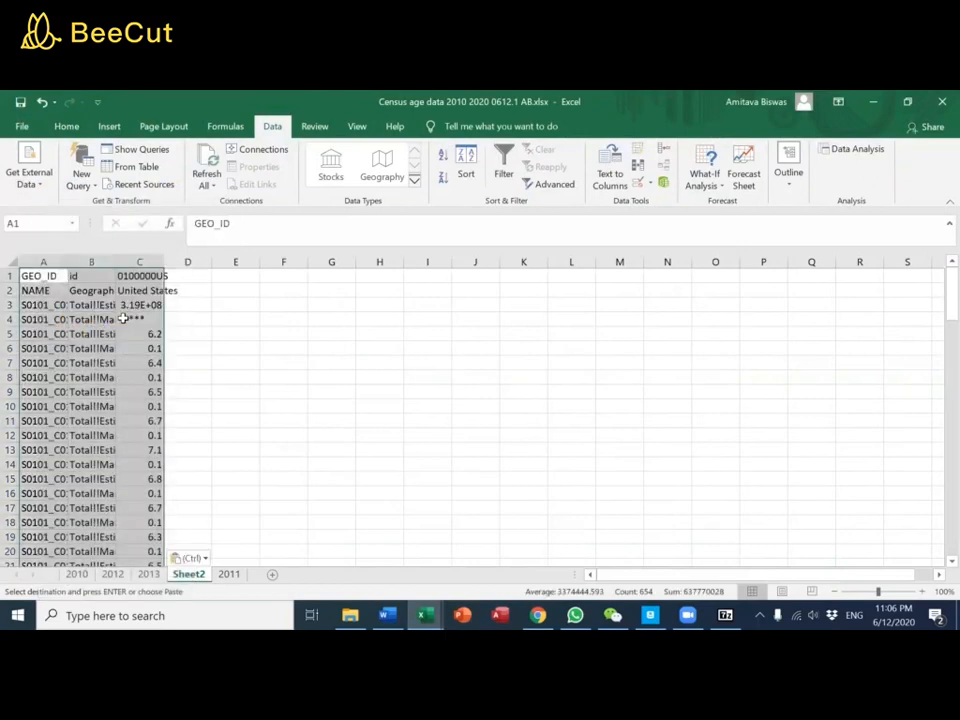
# Fit the new sheet's column widths to their contents and delete the NAME row (row 2)
pyautogui.click(10, 261)
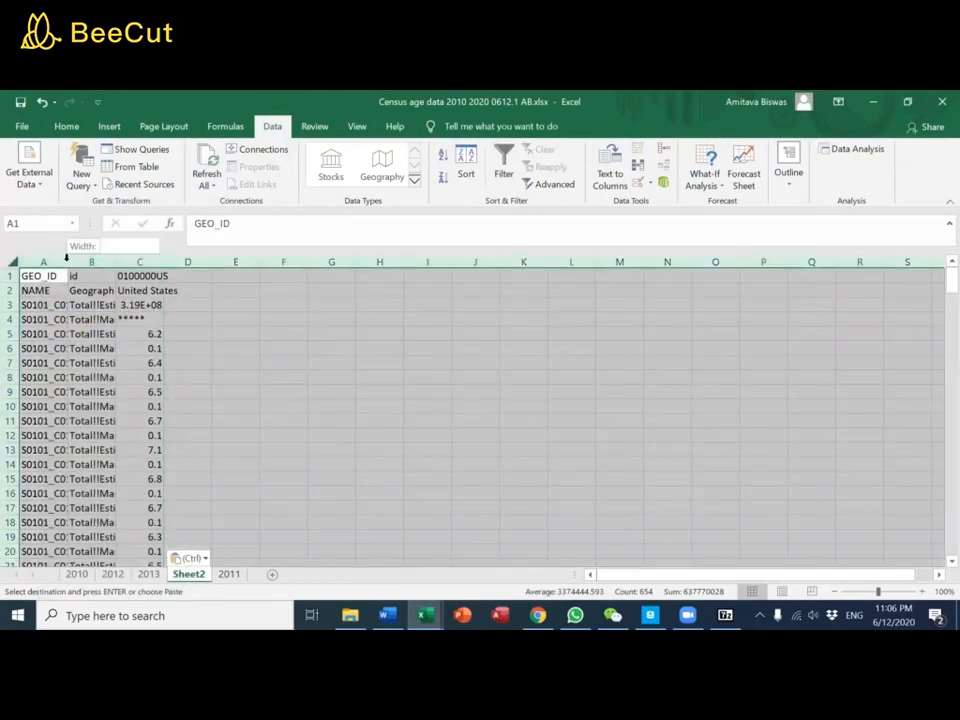
pyautogui.doubleClick(67, 259)
pyautogui.click(118, 304)
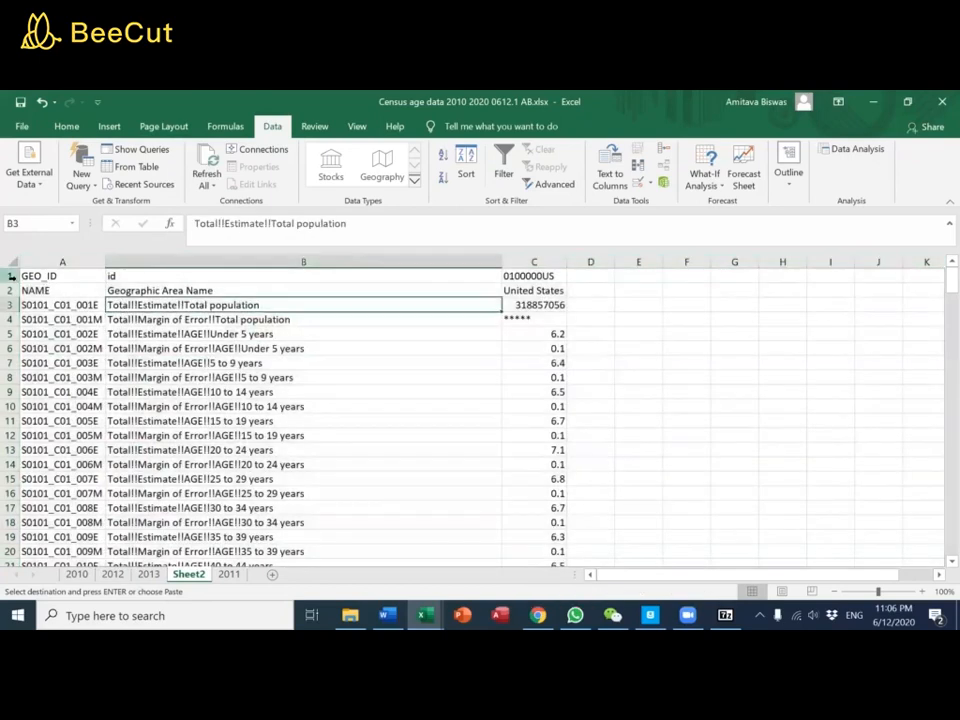
pyautogui.rightClick(10, 290)
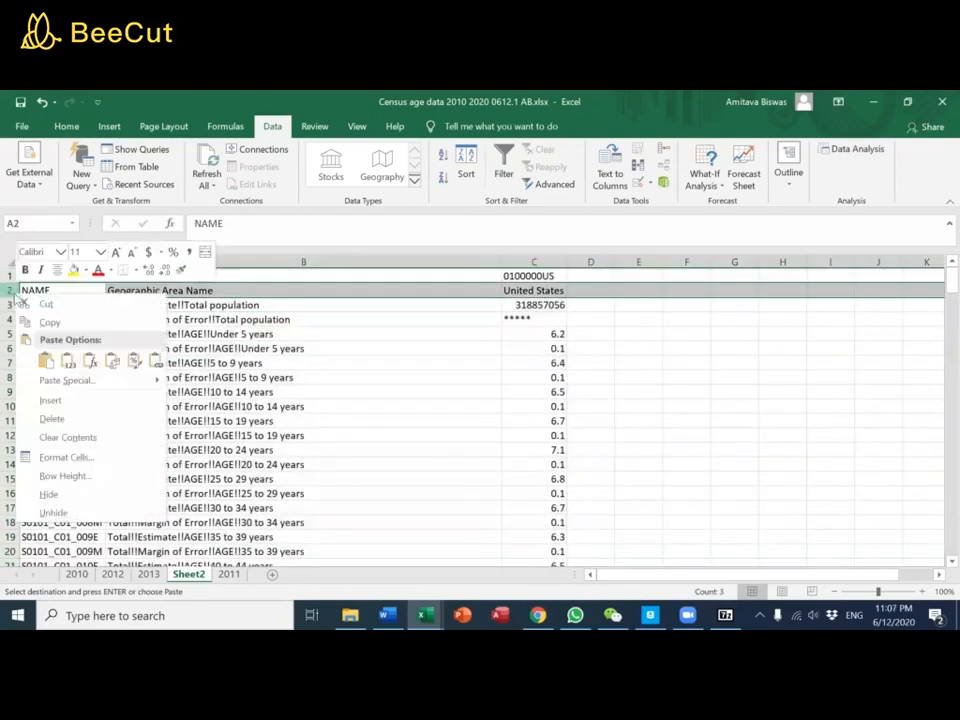
pyautogui.click(40, 416)
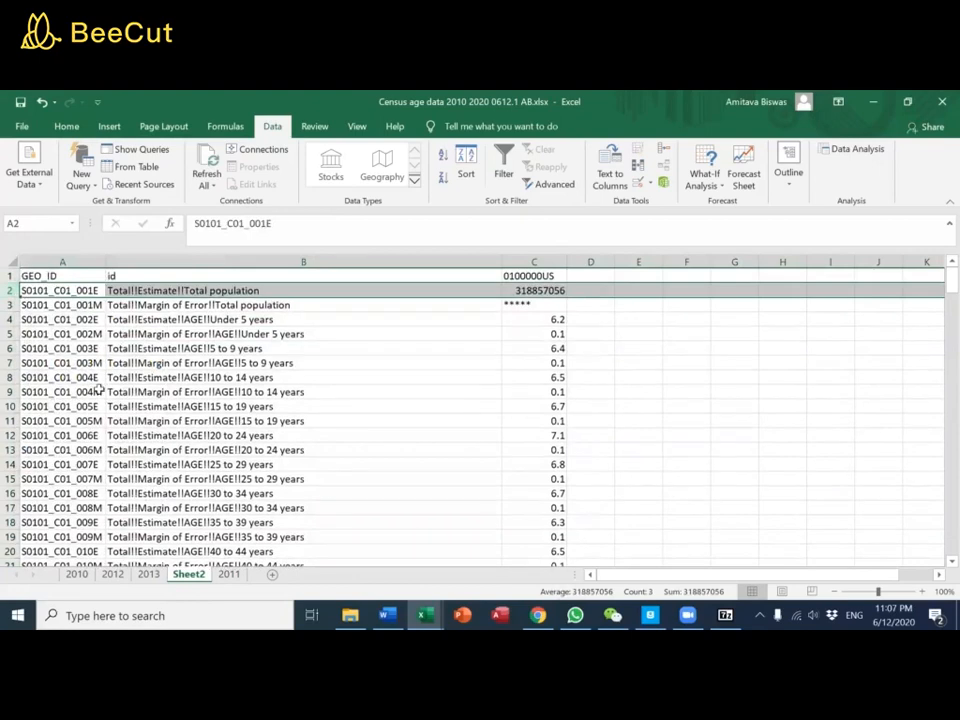
# Add filters to columns A through C of the new sheet and freeze its top row
pyautogui.moveTo(522, 260); pyautogui.dragTo(269, 256)
pyautogui.click(504, 176)
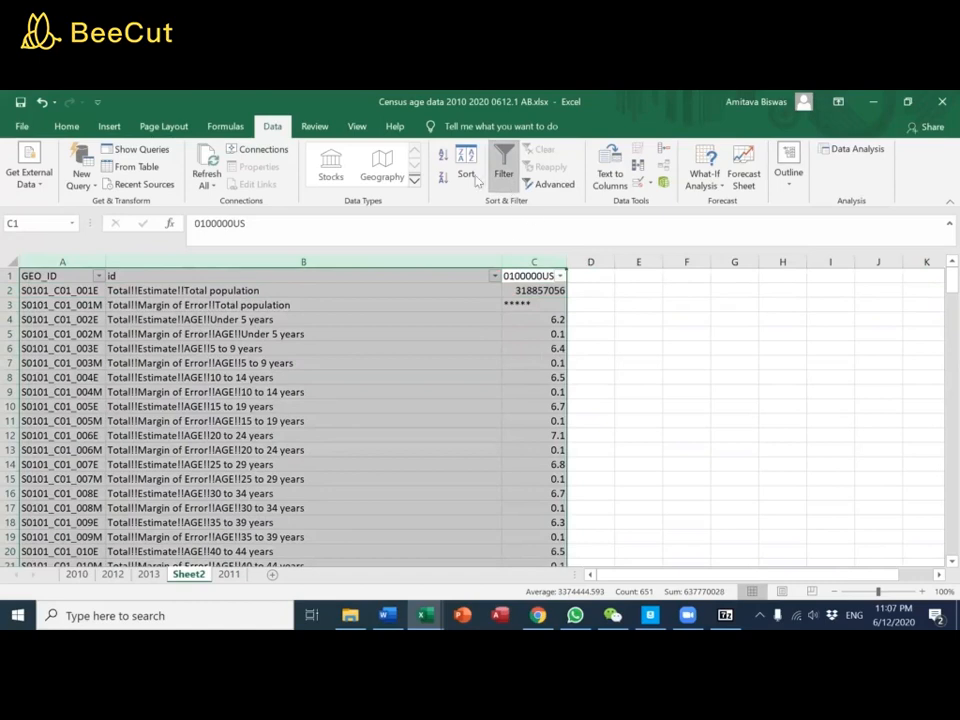
pyautogui.click(359, 127)
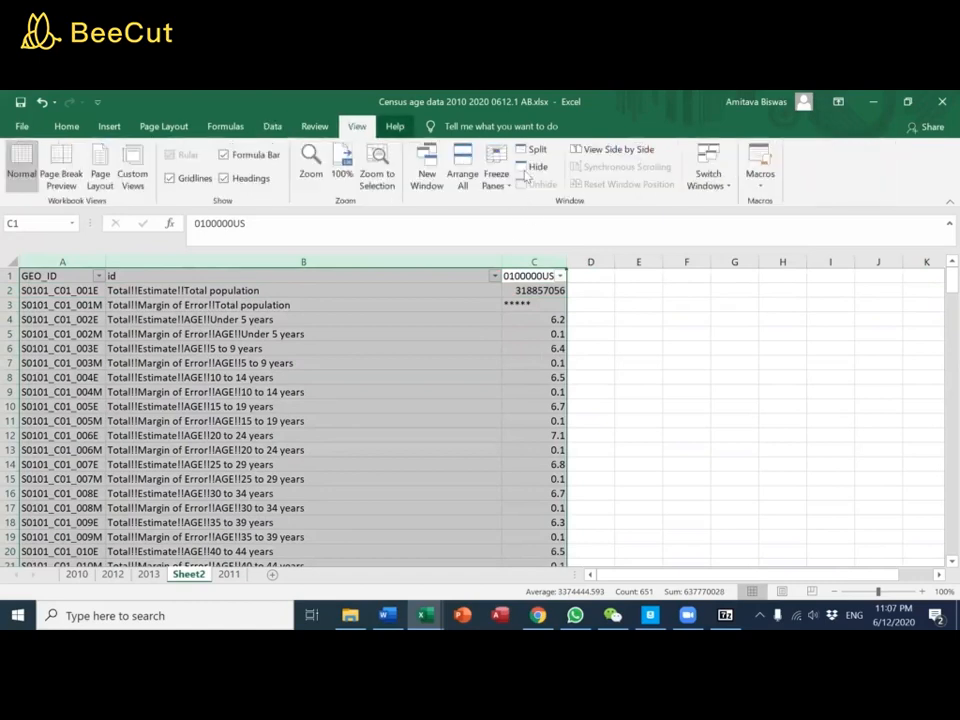
pyautogui.click(494, 178)
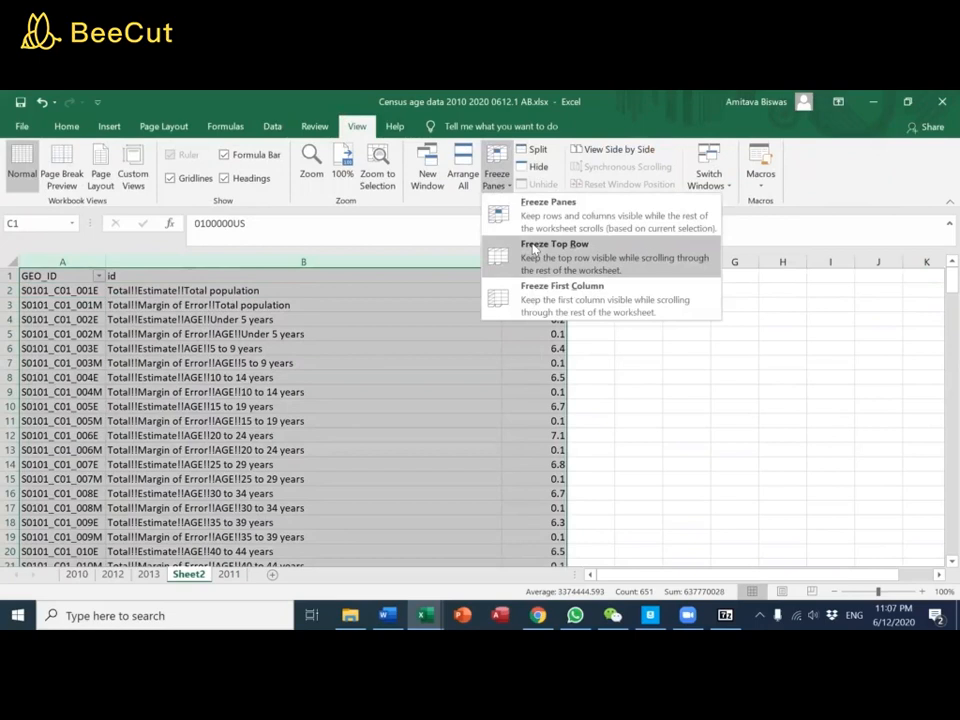
pyautogui.click(533, 248)
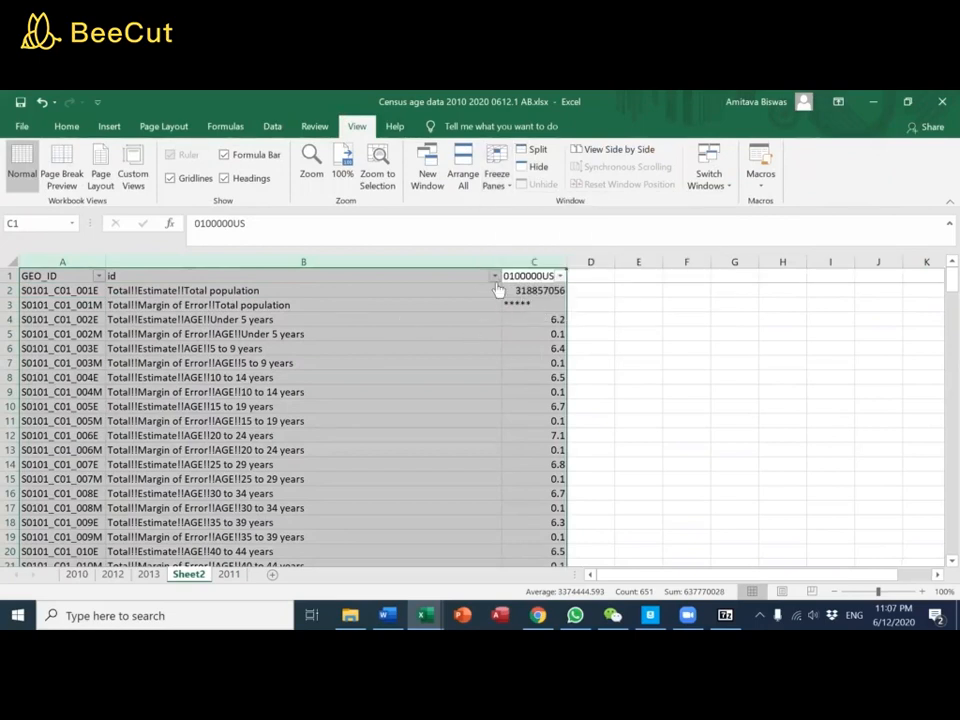
# In the id column filter, clear all values and select the Total!!Estimate!!AGE groups 5 to 9 through 50 to 54 years
pyautogui.click(494, 276)
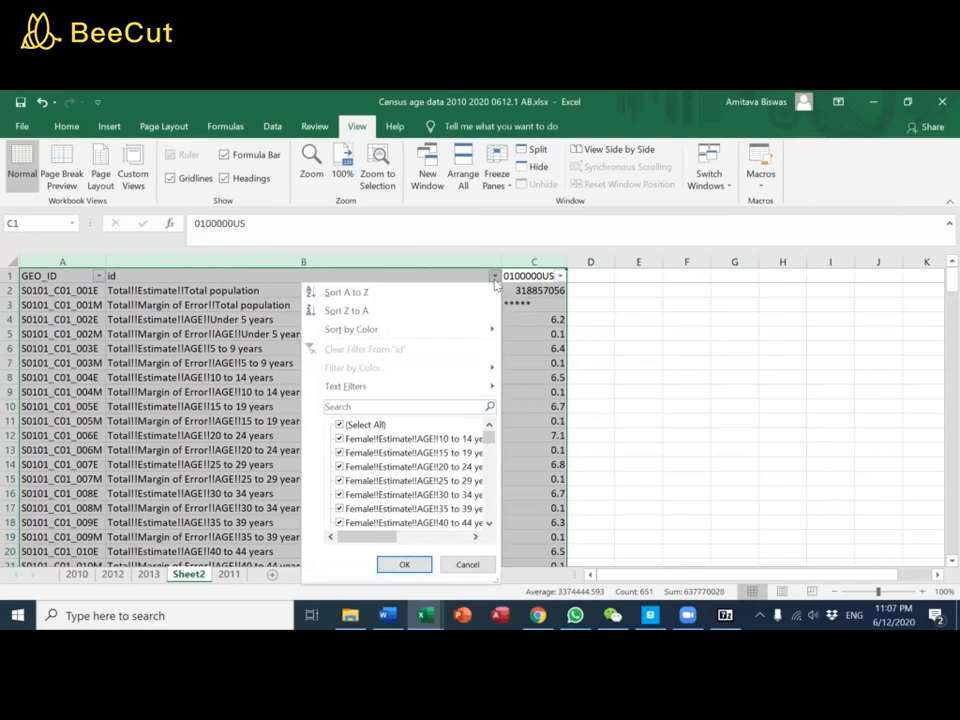
pyautogui.click(341, 425)
pyautogui.scroll(-10, 360, 455)
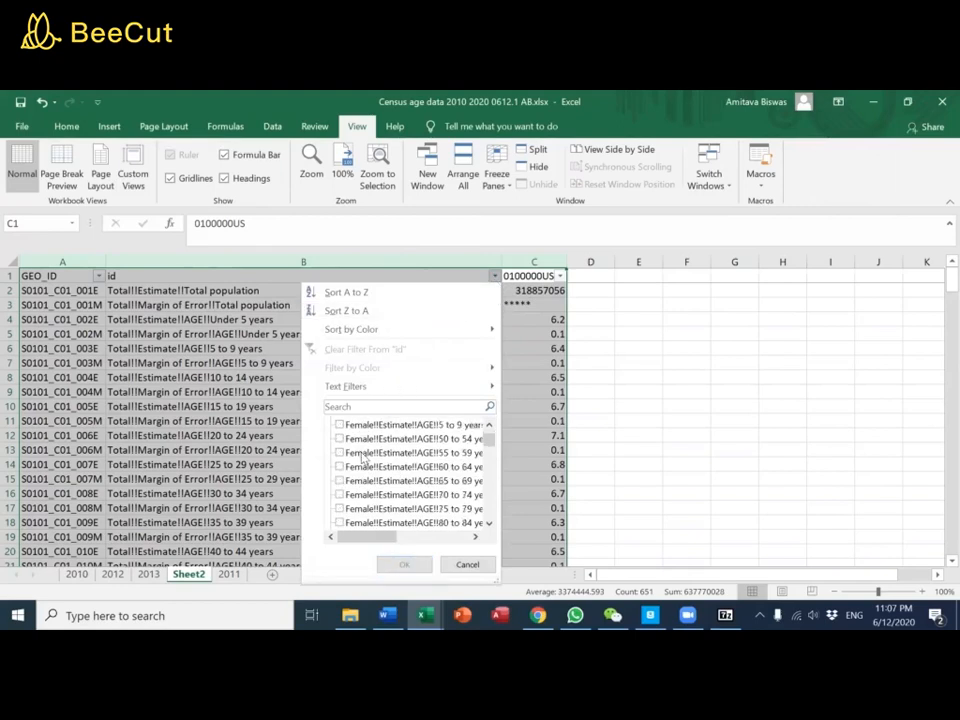
pyautogui.scroll(-15, 363, 458)
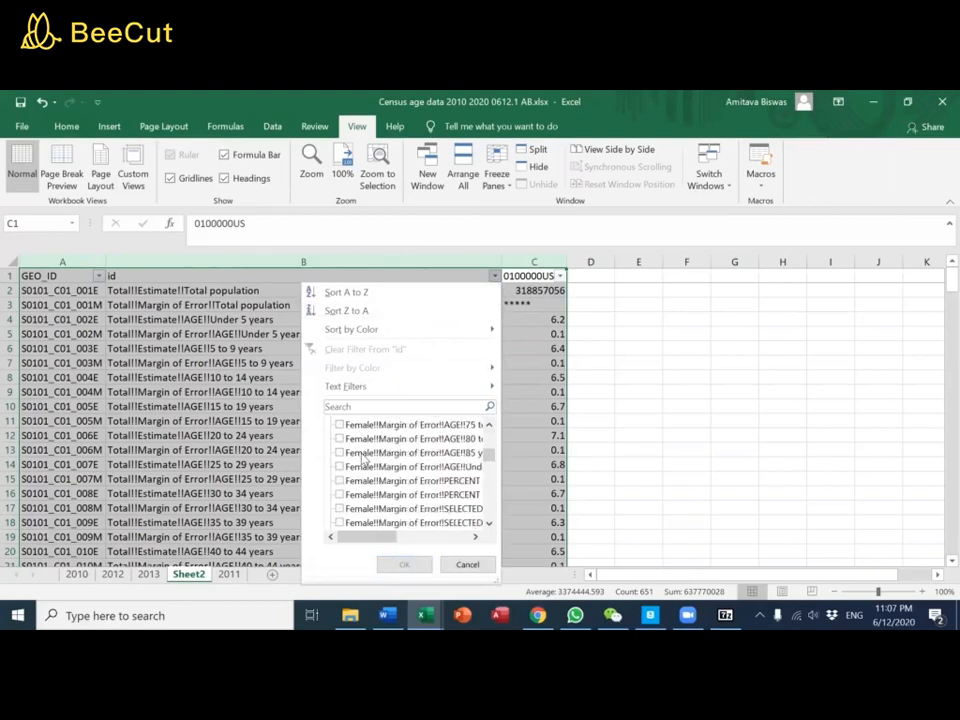
pyautogui.scroll(-8, 363, 458)
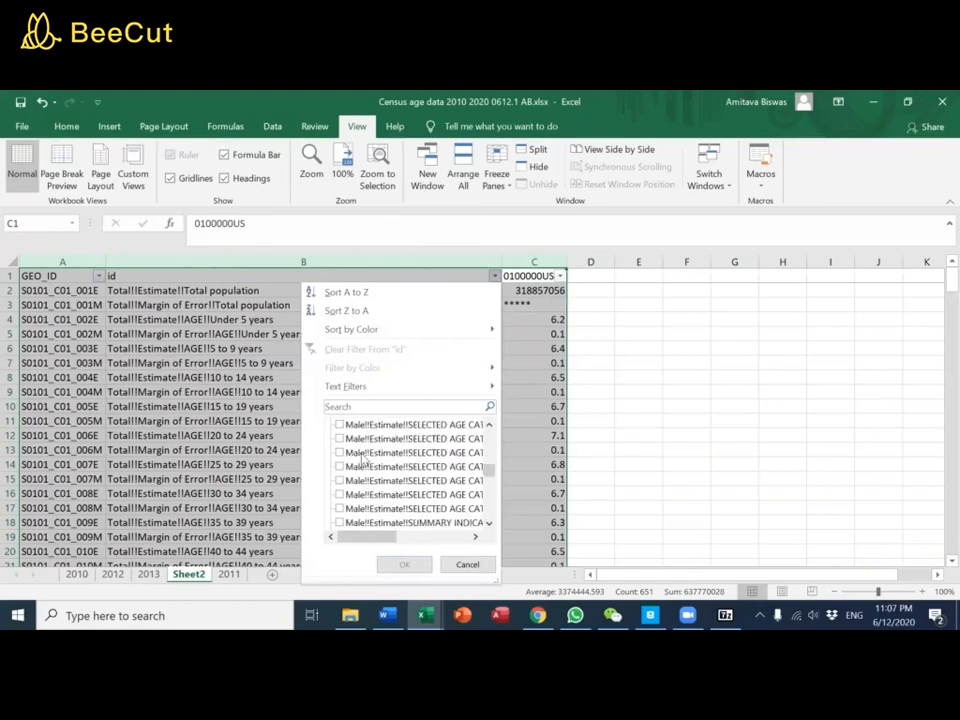
pyautogui.scroll(-10, 363, 458)
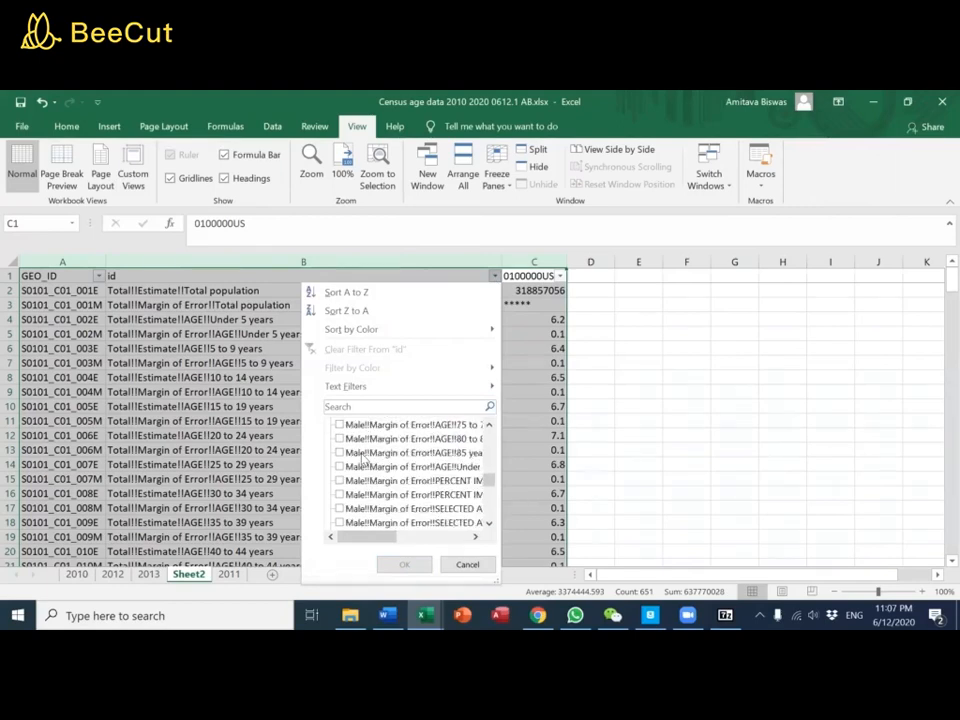
pyautogui.scroll(-5, 363, 458)
pyautogui.scroll(2, 363, 467)
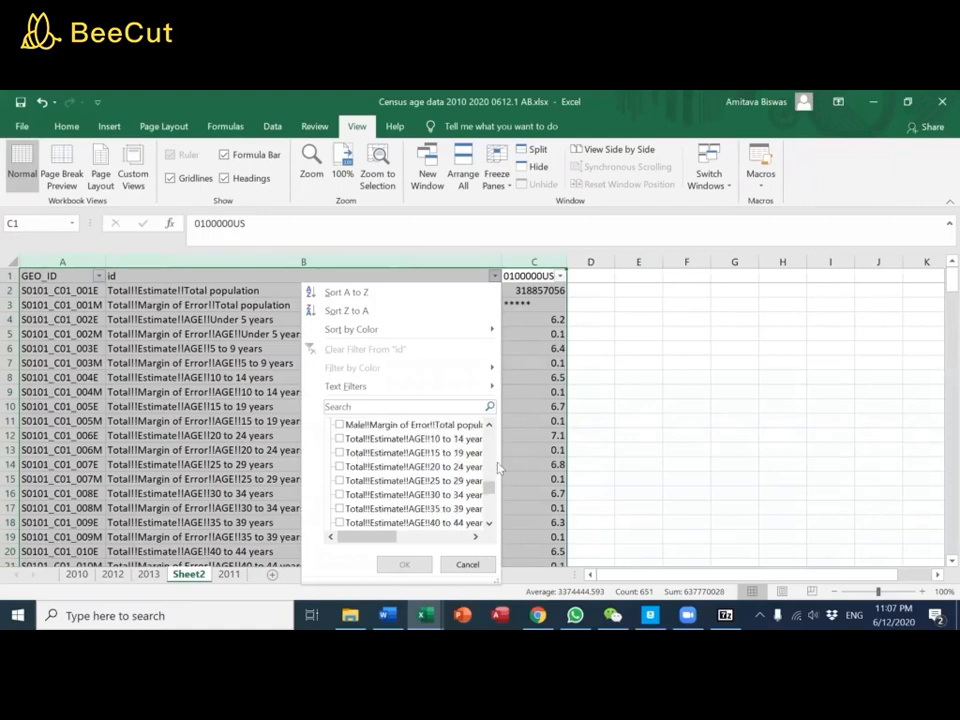
pyautogui.click(339, 439)
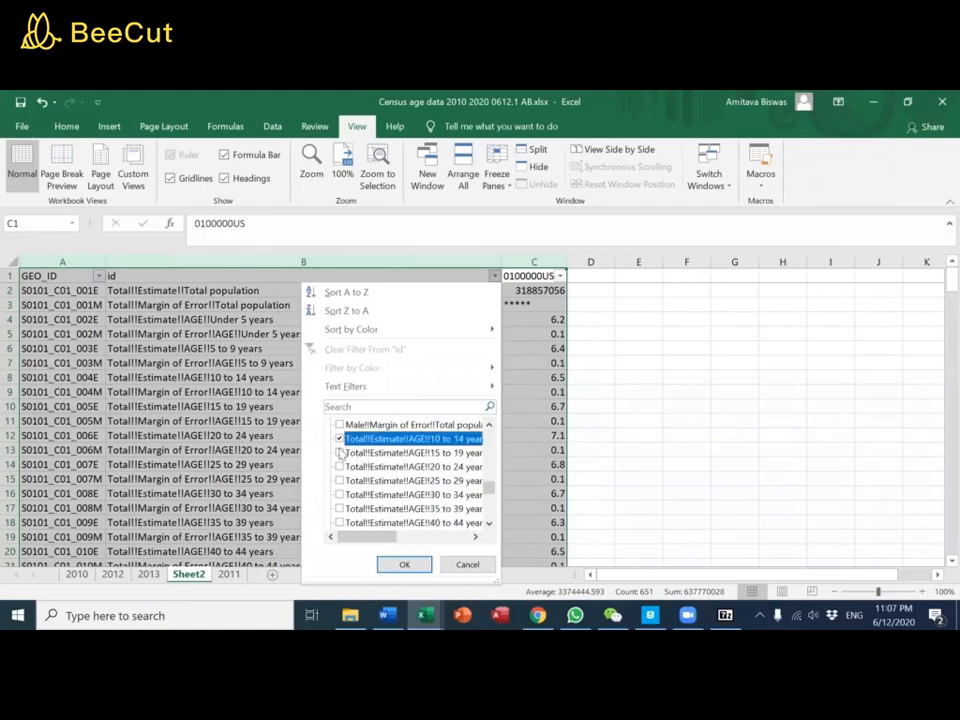
pyautogui.click(339, 453)
pyautogui.click(339, 467)
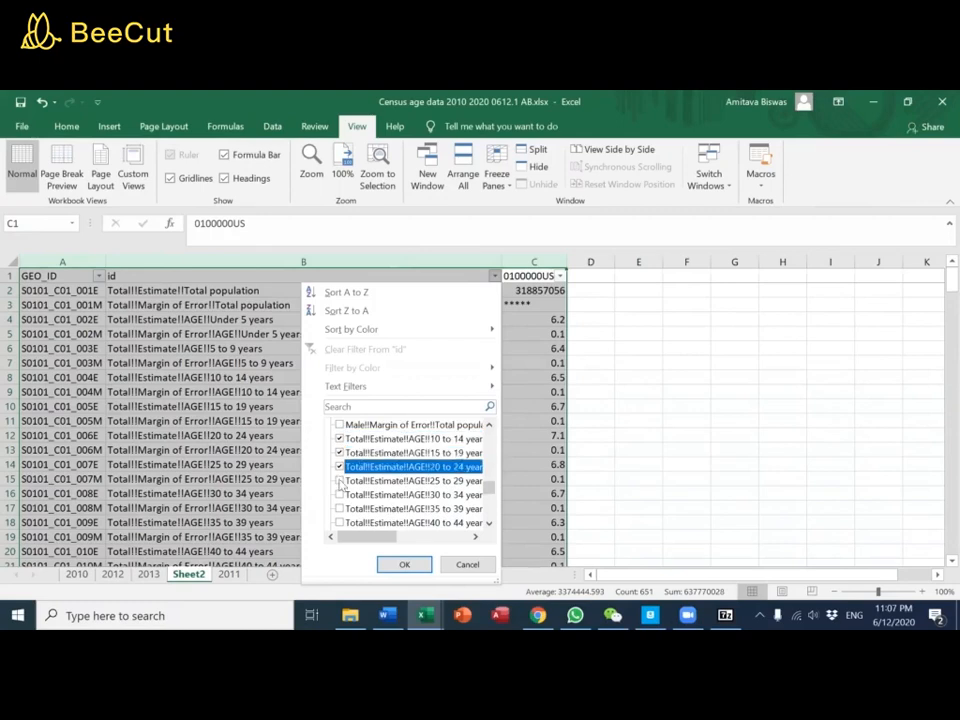
pyautogui.click(340, 481)
pyautogui.click(341, 481)
pyautogui.click(343, 481)
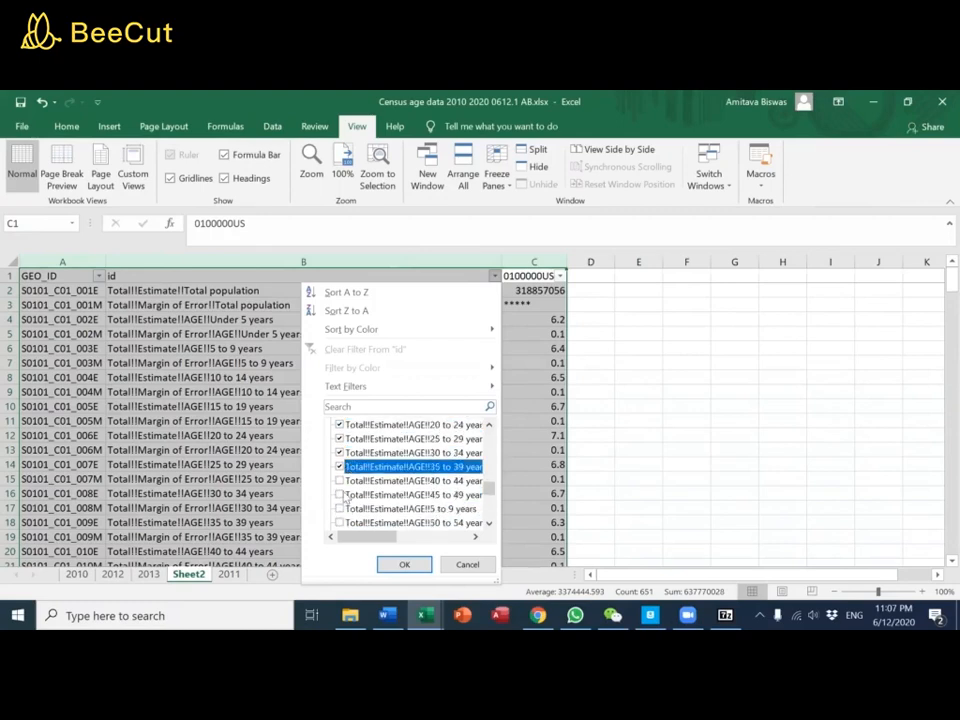
pyautogui.click(340, 481)
pyautogui.click(340, 495)
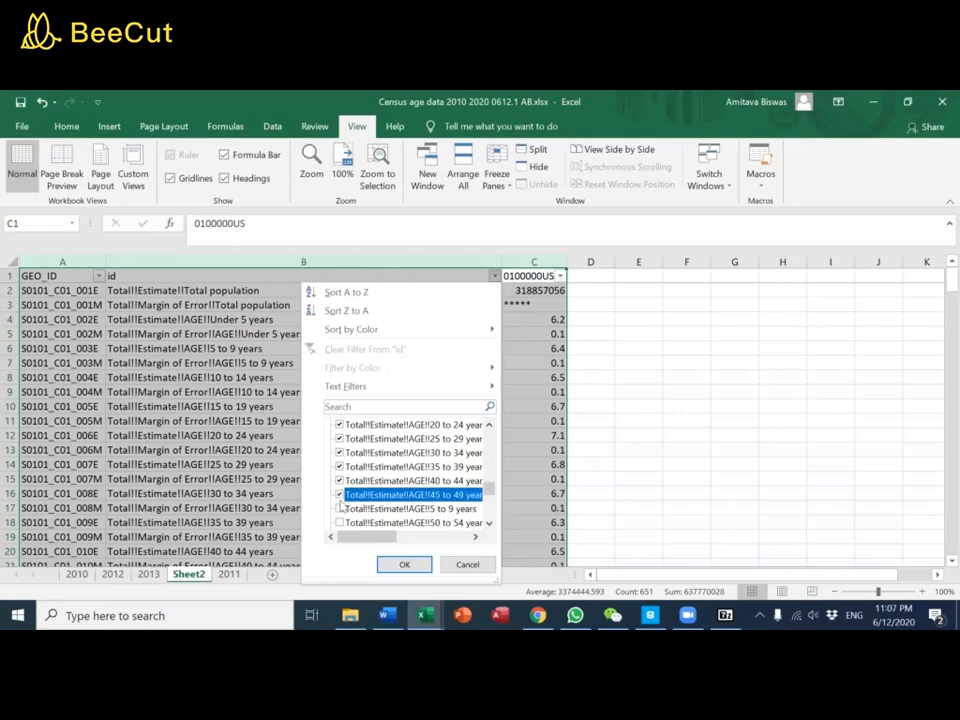
pyautogui.click(340, 509)
pyautogui.click(341, 523)
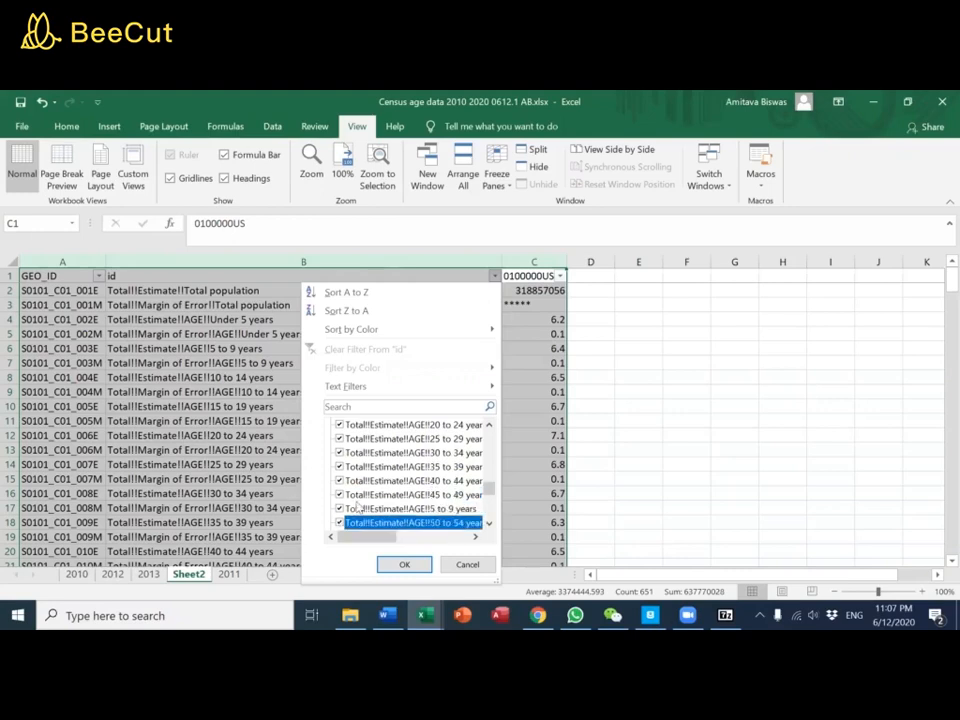
# Add the Total!!Estimate!!AGE groups 55 to 59 through 85 years and over, plus Under 5 years, to the id filter selection
pyautogui.scroll(-2, 343, 475)
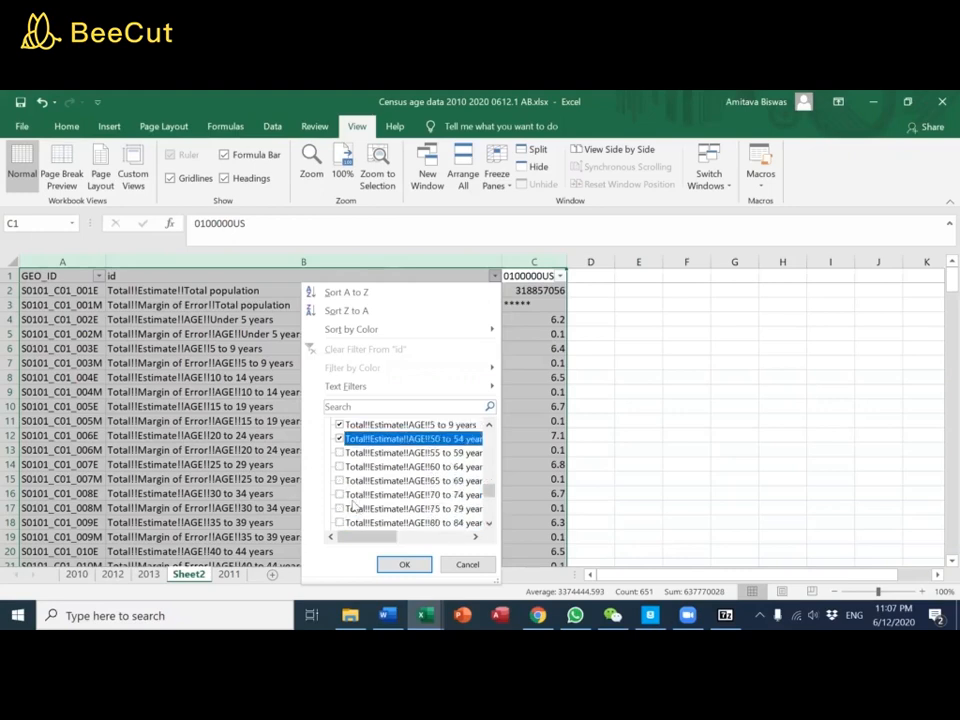
pyautogui.click(340, 453)
pyautogui.click(340, 467)
pyautogui.click(340, 481)
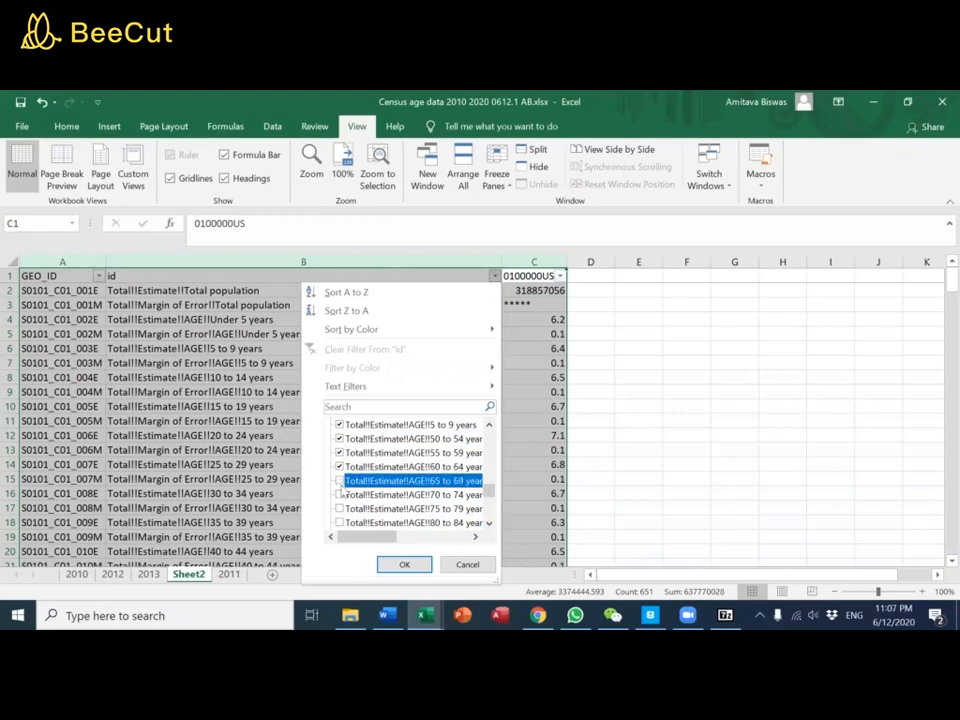
pyautogui.click(341, 495)
pyautogui.click(341, 509)
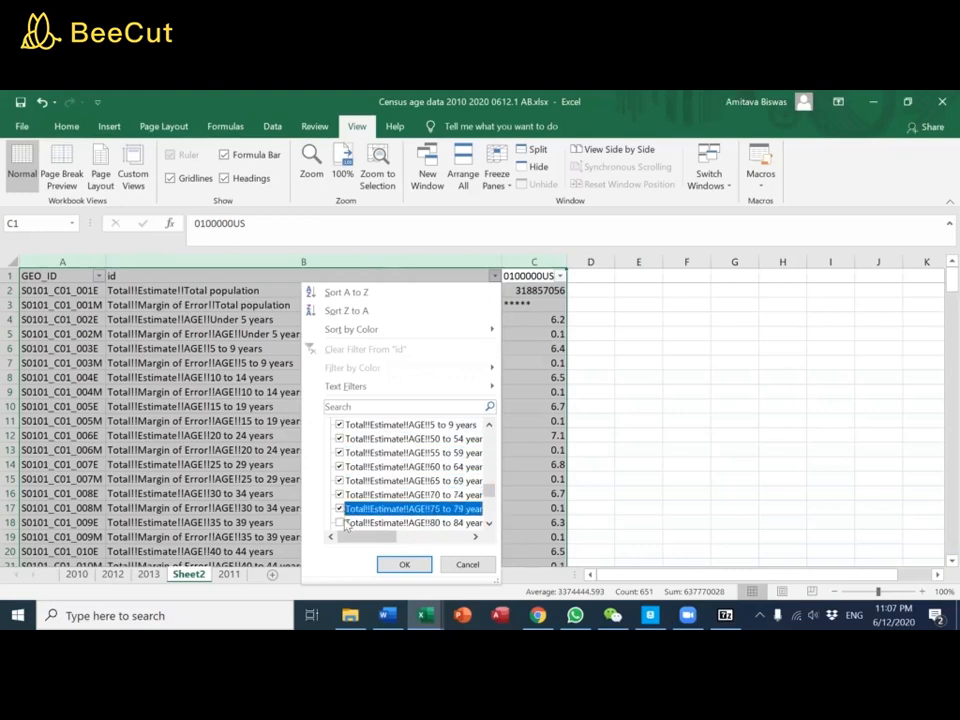
pyautogui.click(342, 524)
pyautogui.scroll(-1, 357, 501)
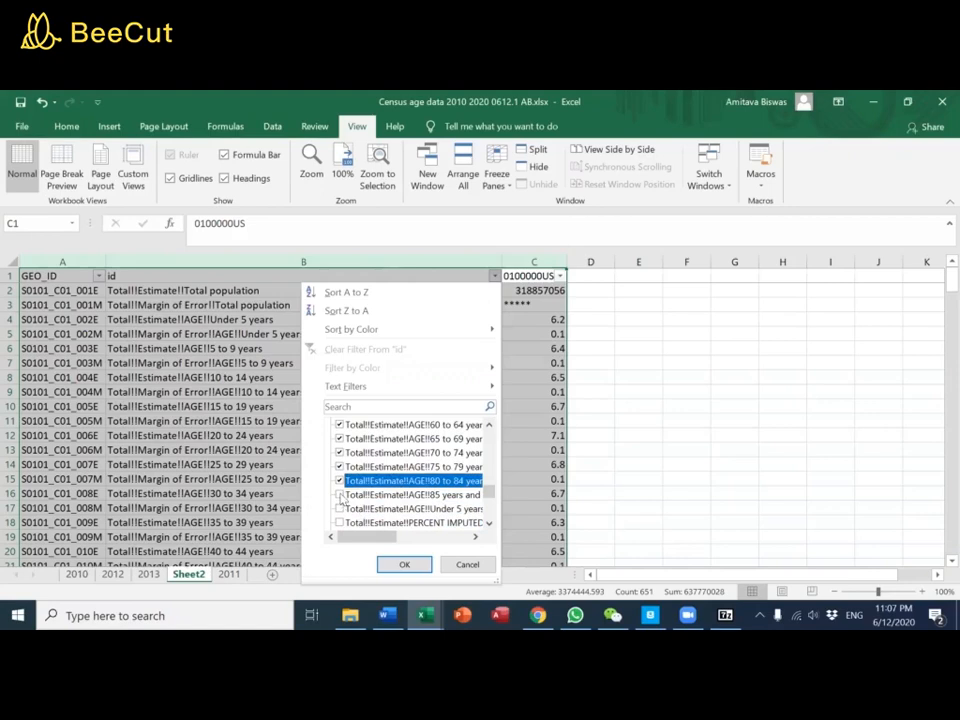
pyautogui.click(341, 495)
pyautogui.click(341, 509)
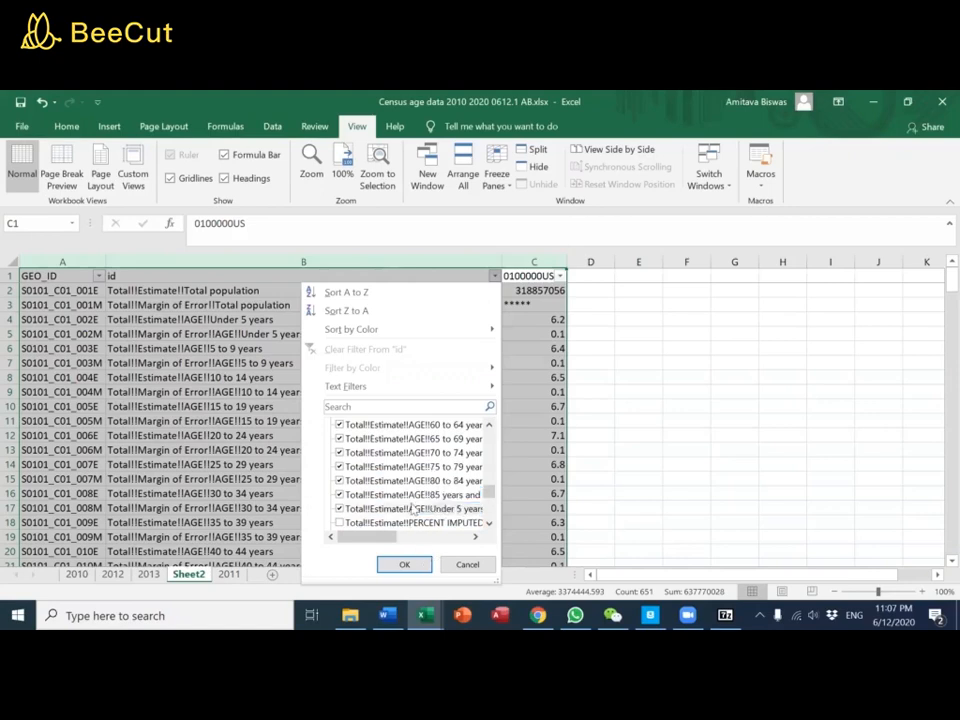
# Include Total!!Estimate!!Total population in the id filter selection and apply the filter
pyautogui.scroll(-2, 420, 505)
pyautogui.scroll(-10, 433, 497)
pyautogui.scroll(-5, 433, 497)
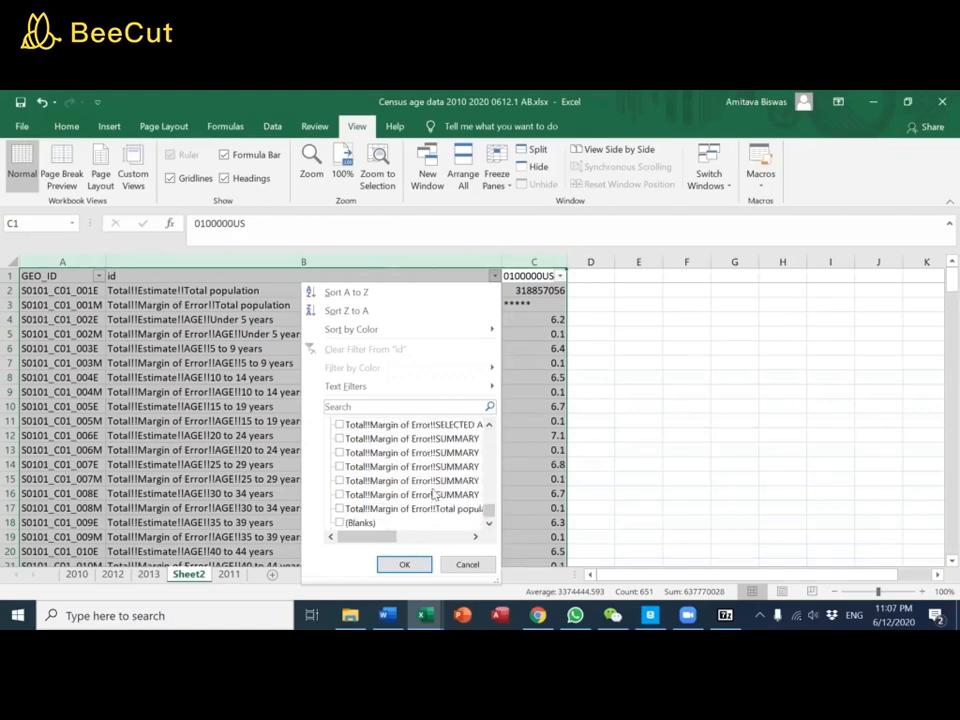
pyautogui.scroll(8, 433, 497)
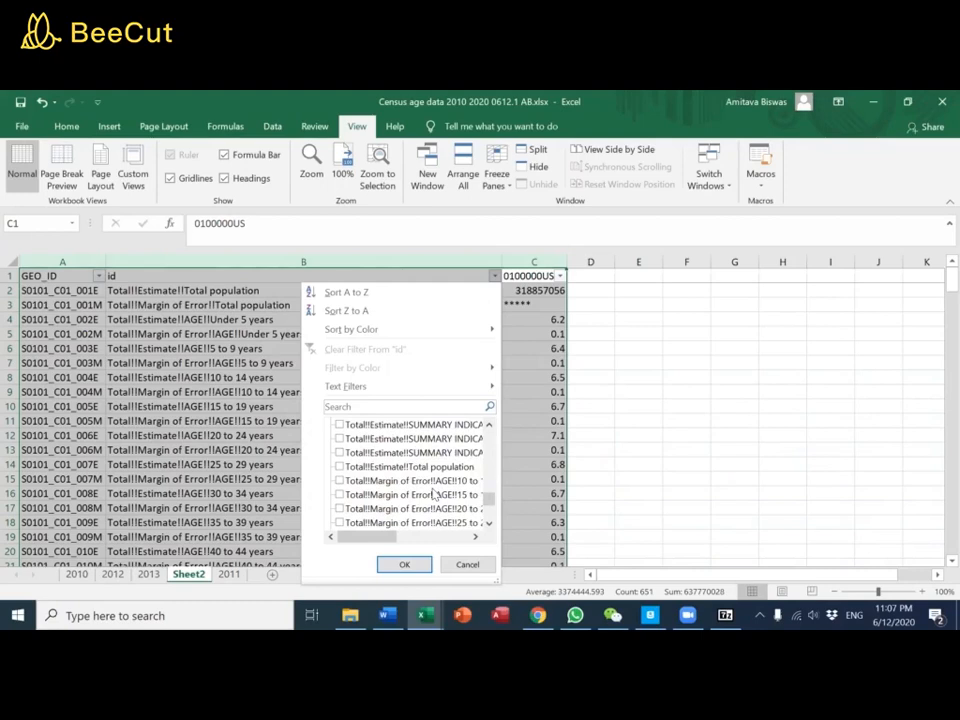
pyautogui.click(340, 467)
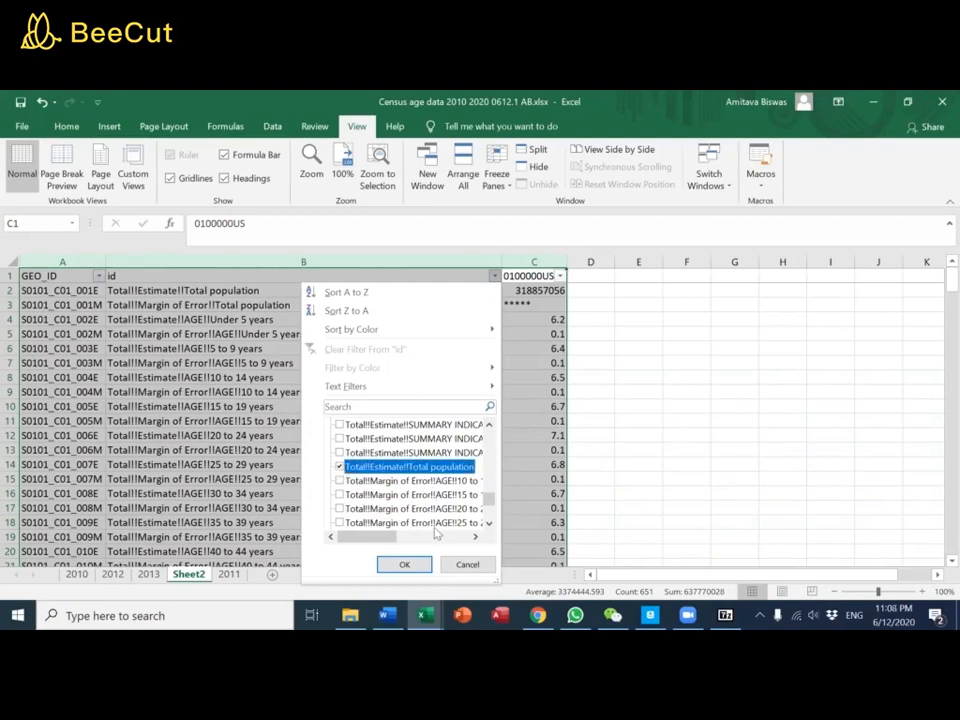
pyautogui.click(414, 562)
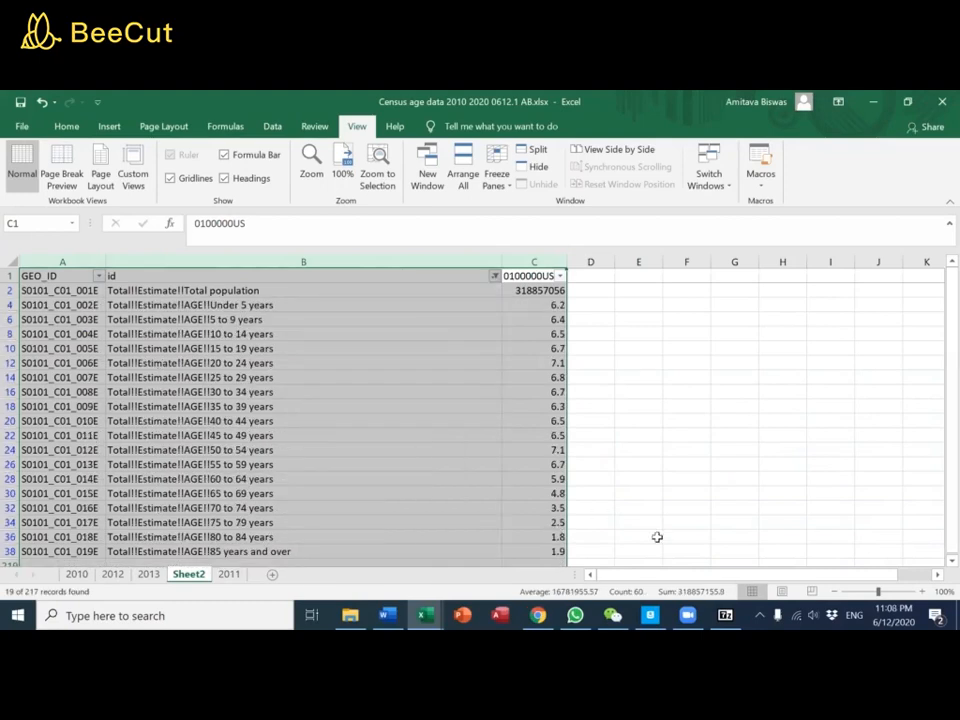
# Copy the filtered data in columns B and C, from the header row through 85 years and over
pyautogui.click(358, 473)
pyautogui.moveTo(225, 276); pyautogui.dragTo(525, 521)
pyautogui.hotkey('ctrl', 'c')
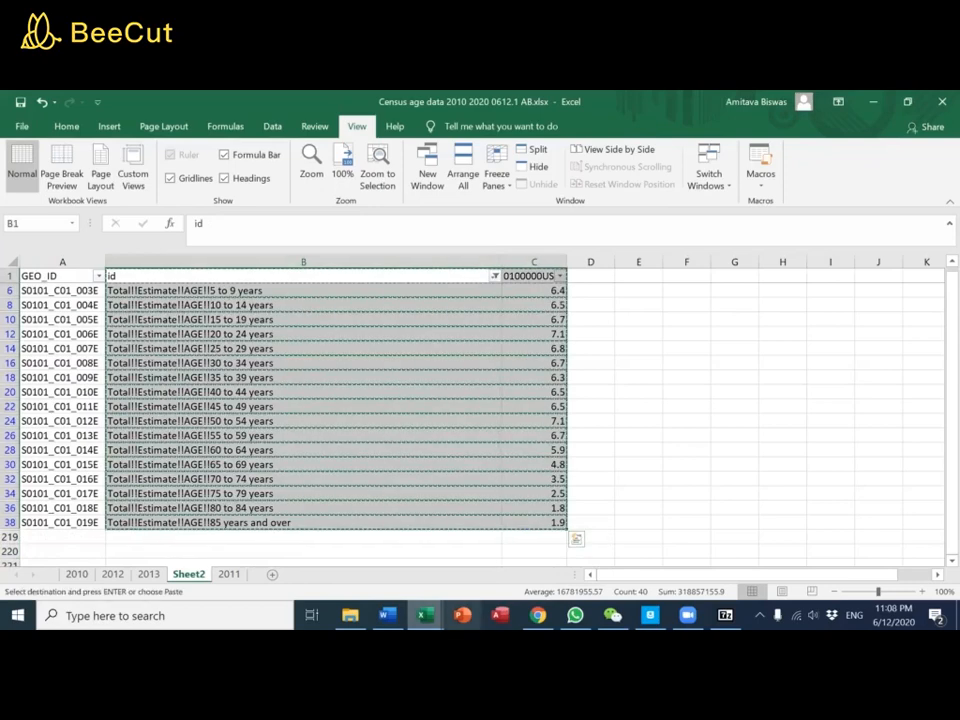
# Switch to the Data wish list workbook and paste the copied 2014 data at G1 of the Age sheet
pyautogui.moveTo(425, 612)
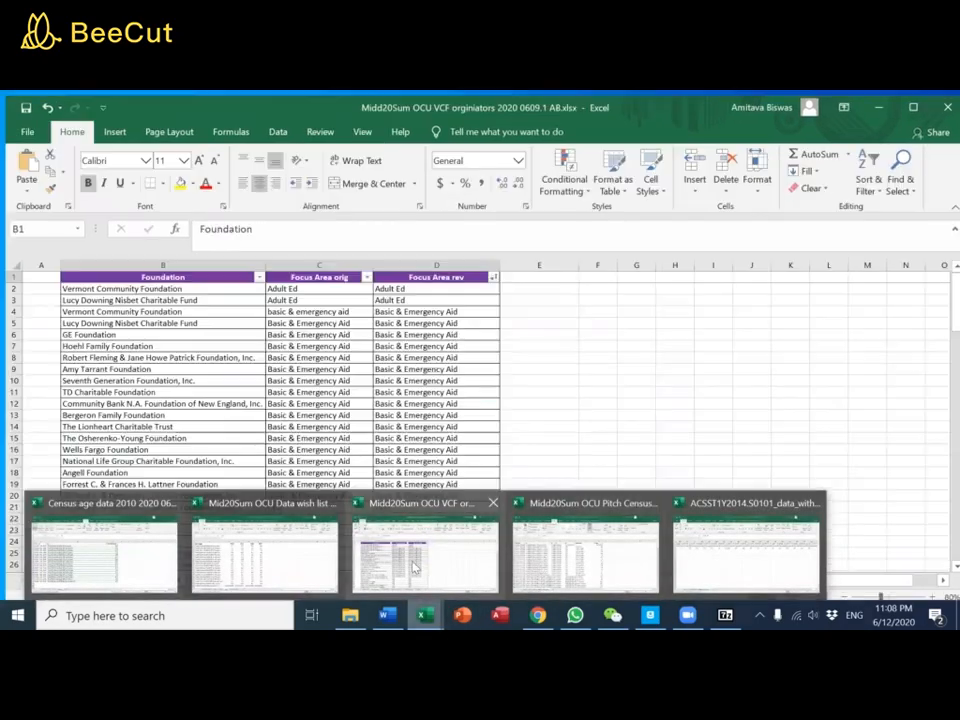
pyautogui.click(325, 558)
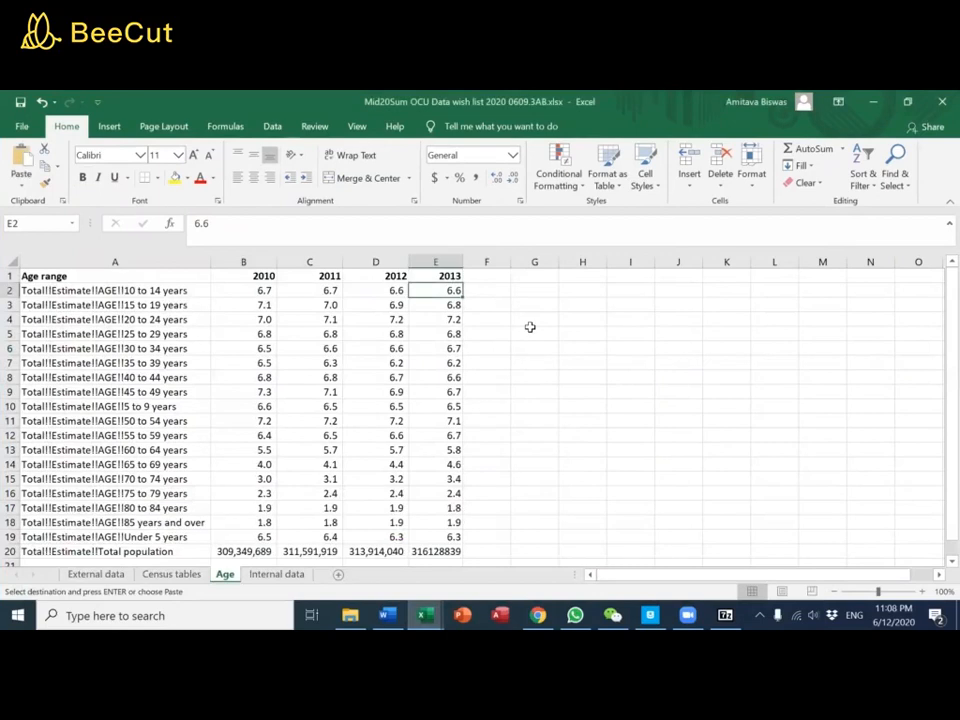
pyautogui.click(544, 276)
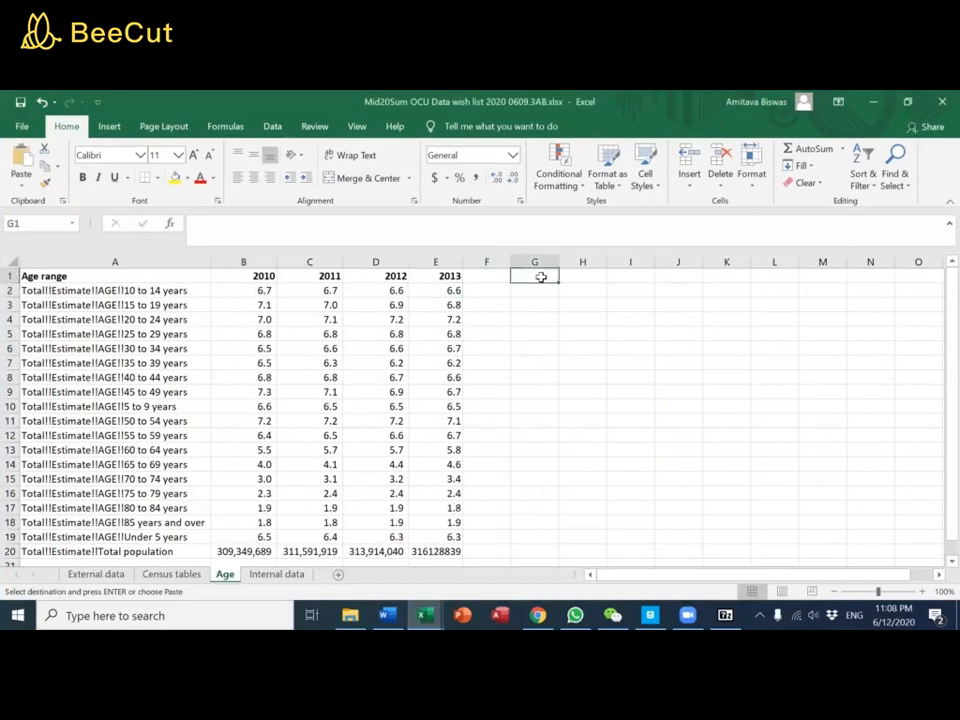
pyautogui.hotkey('ctrl', 'v')
# Enter the label comparison formula =G2=A2 in F2 and fit column G's width to its contents
pyautogui.click(498, 294)
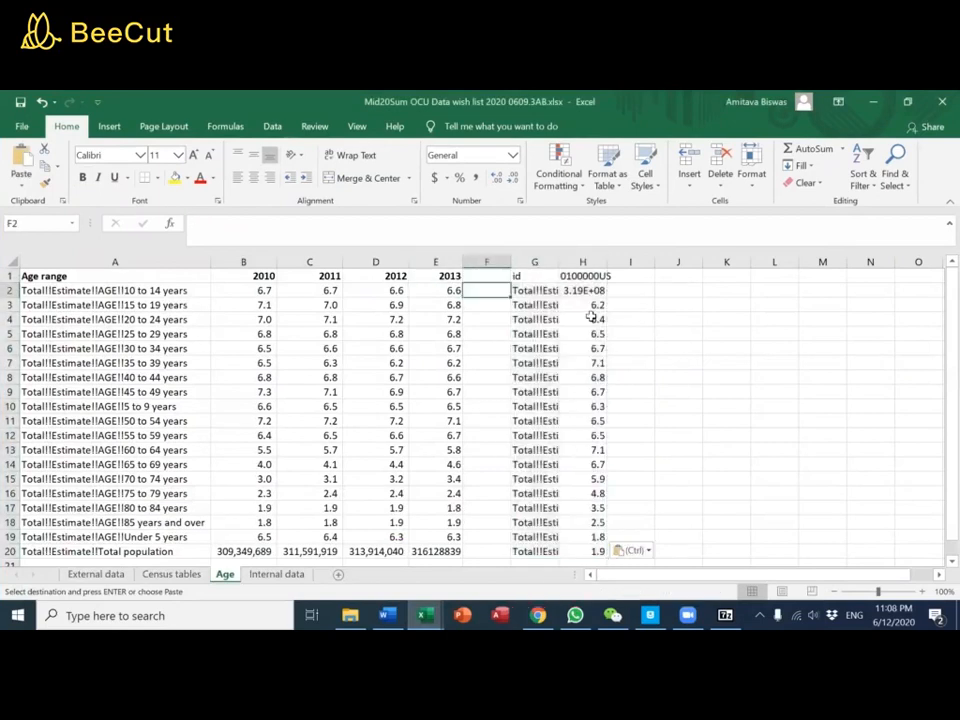
pyautogui.write('=')
pyautogui.press('Right')
pyautogui.write('=')
pyautogui.press('Left')
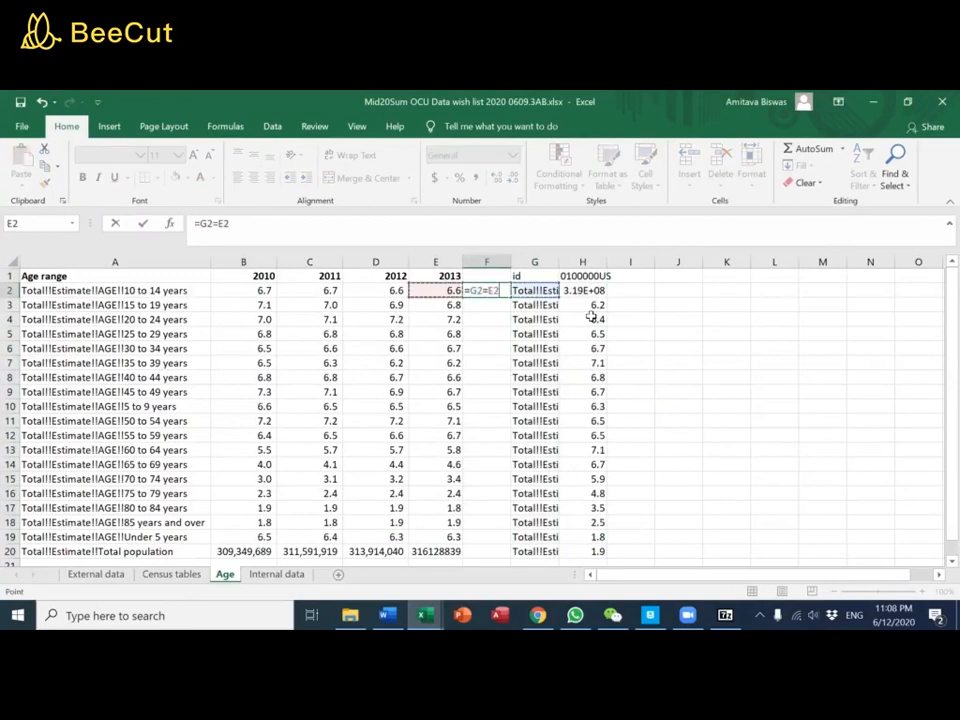
pyautogui.press('Left')
pyautogui.press('Left')
pyautogui.press('Left')
pyautogui.press('Left')
pyautogui.hotkey('ctrl', 'Return')
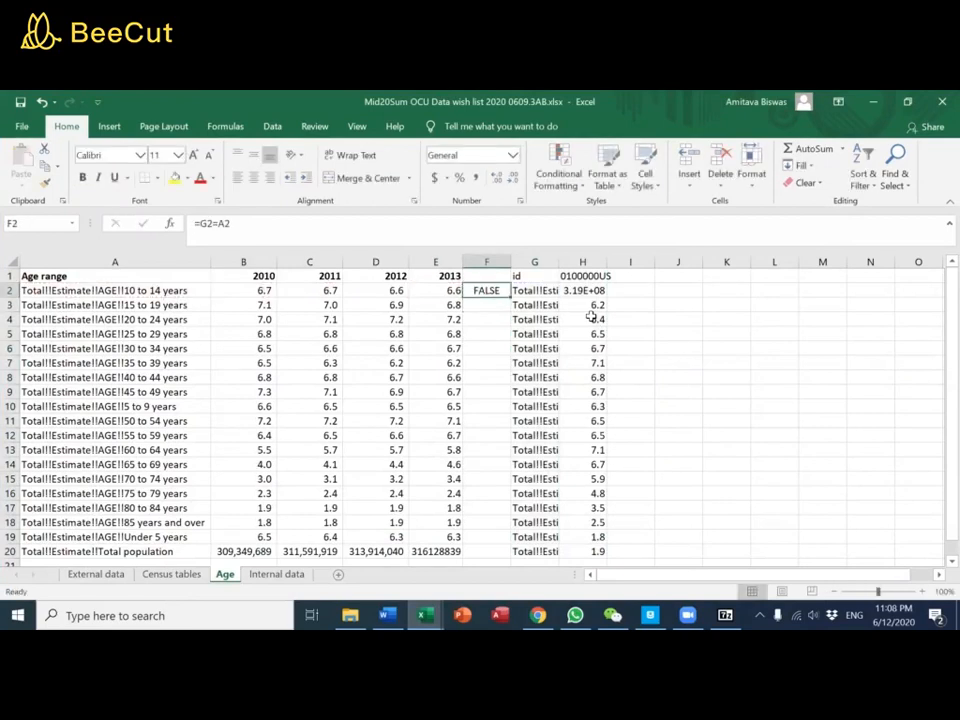
pyautogui.doubleClick(558, 261)
pyautogui.click(587, 291)
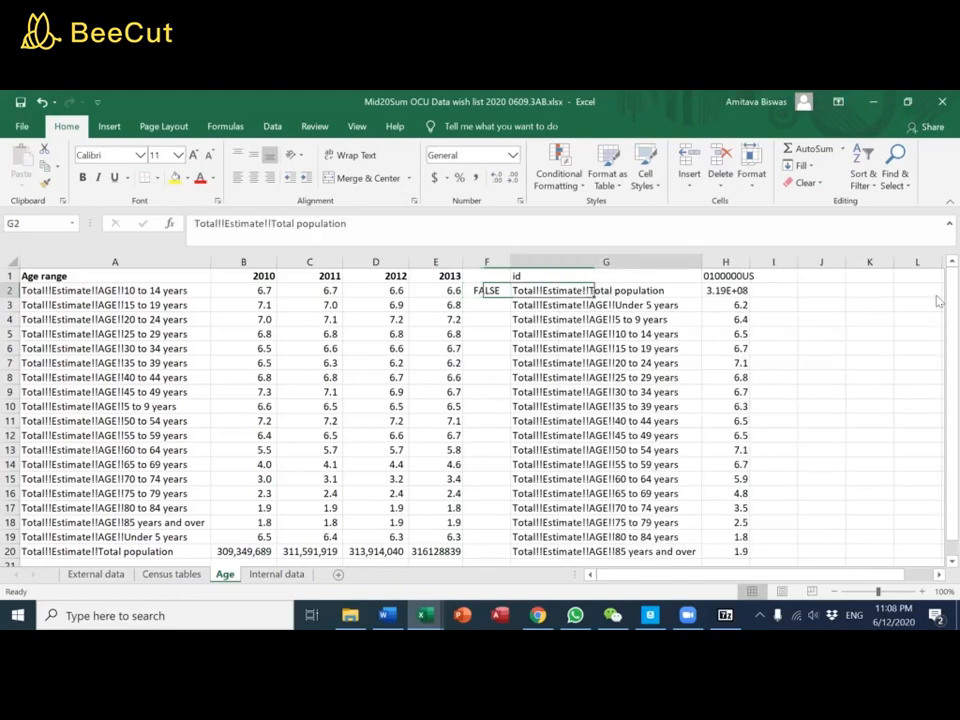
pyautogui.hotkey('shift', 'Right')
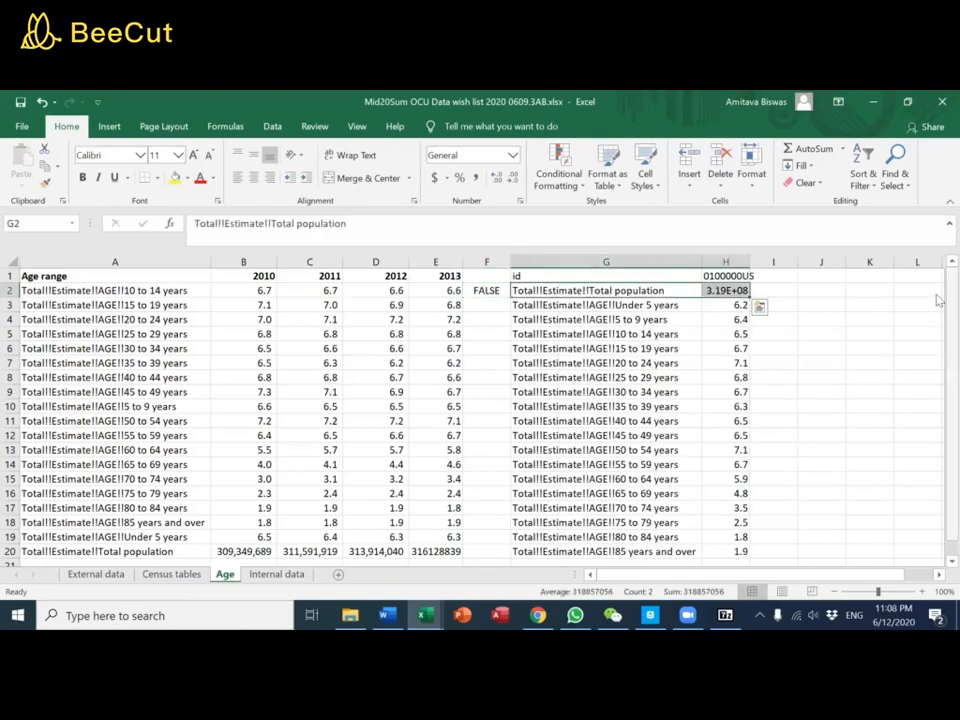
pyautogui.hotkey('ctrl', 'c')
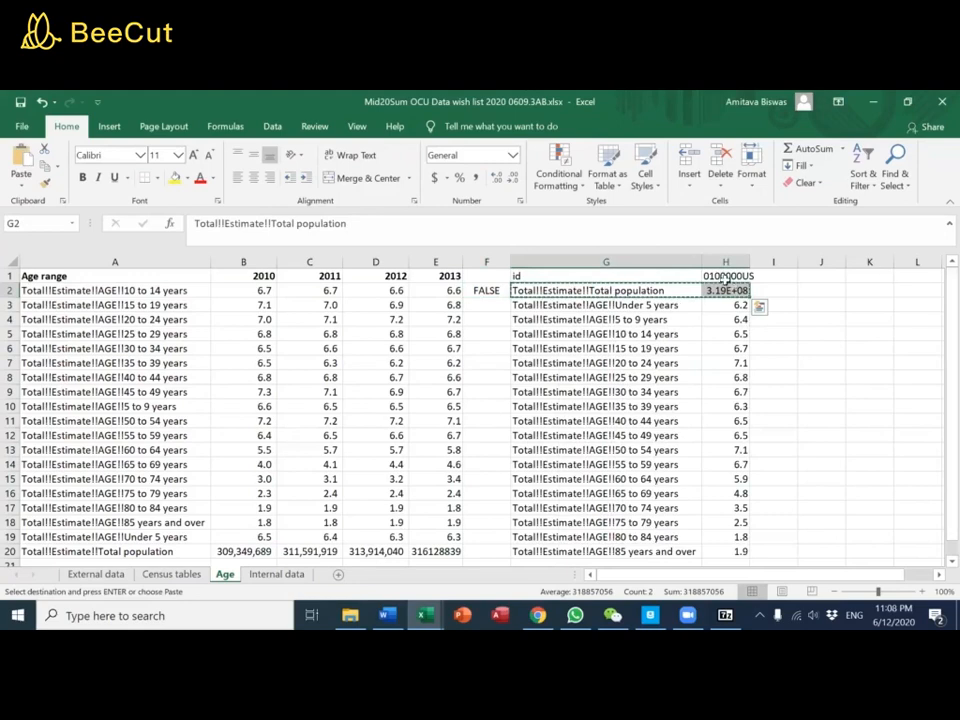
# Sort the pasted 2014 data in G1:H20 by id from A to Z
pyautogui.click(680, 276)
pyautogui.hotkey('ctrl', 'shift', 'Right')
pyautogui.hotkey('ctrl', 'shift', 'Down')
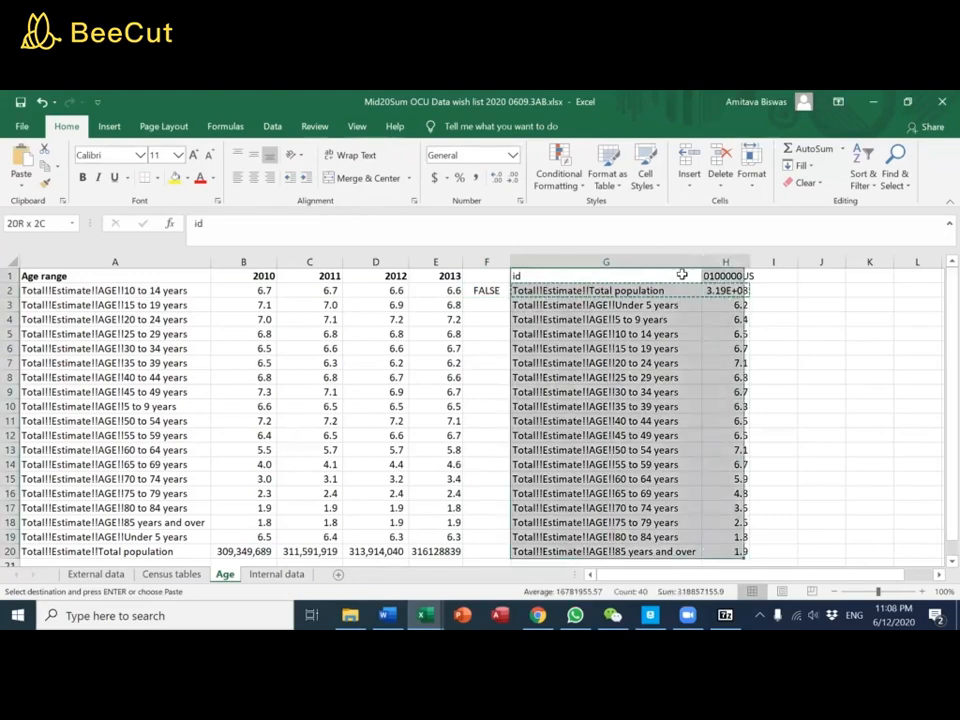
pyautogui.click(272, 126)
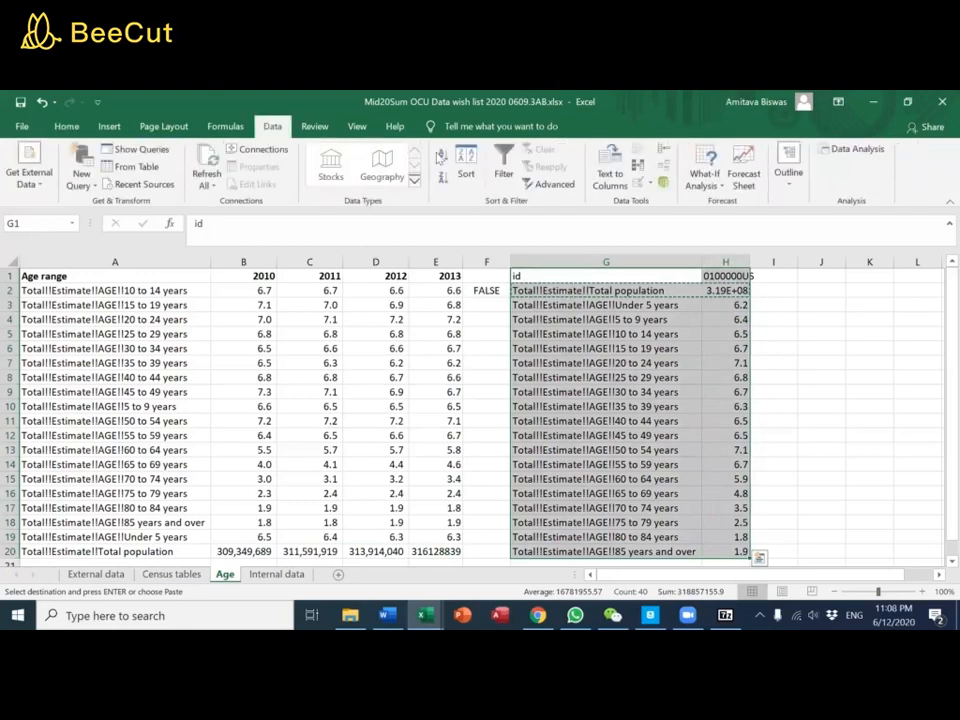
pyautogui.click(442, 155)
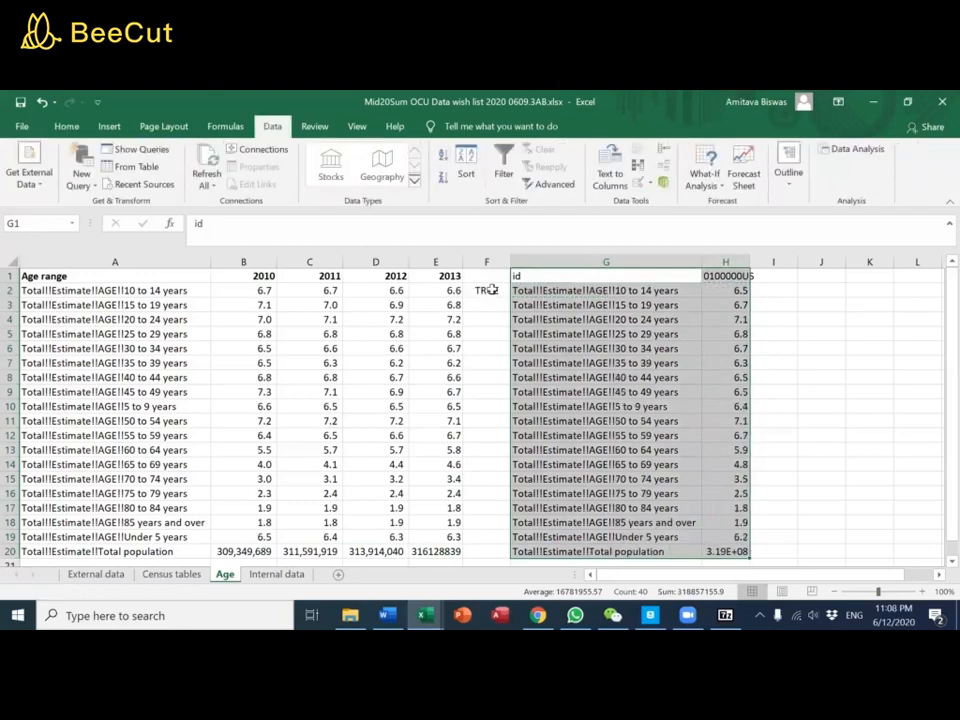
# Copy the label comparison formula from F2 down through F20
pyautogui.click(487, 290)
pyautogui.hotkey('ctrl', 'c')
pyautogui.hotkey('shift', 'Down')
pyautogui.hotkey('shift', 'Down')
pyautogui.hotkey('shift', 'Down')
pyautogui.hotkey('shift', 'Down')
pyautogui.hotkey('shift', 'Down')
pyautogui.hotkey('shift', 'Down')
pyautogui.hotkey('shift', 'Down')
pyautogui.hotkey('shift', 'Down')
pyautogui.hotkey('shift', 'Down')
pyautogui.hotkey('shift', 'Down')
pyautogui.hotkey('shift', 'Down')
pyautogui.hotkey('shift', 'Down')
pyautogui.hotkey('shift', 'Down')
pyautogui.hotkey('shift', 'Down')
pyautogui.hotkey('shift', 'Down')
pyautogui.hotkey('shift', 'Down')
pyautogui.hotkey('shift', 'Down')
pyautogui.hotkey('shift', 'Down')
pyautogui.hotkey('shift', 'Down')
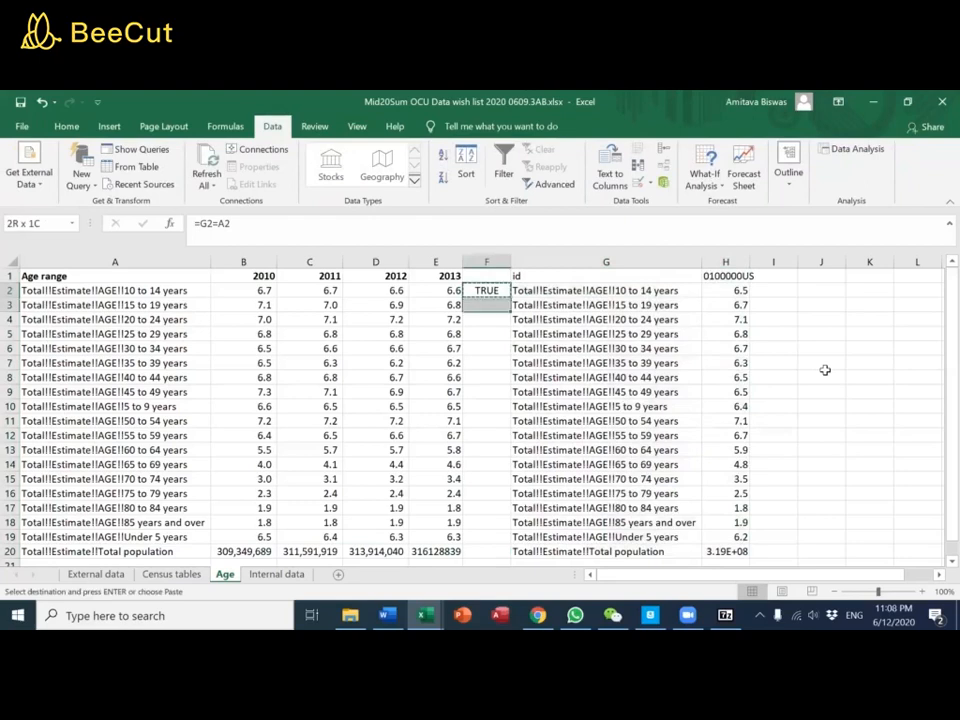
pyautogui.hotkey('shift', 'Up')
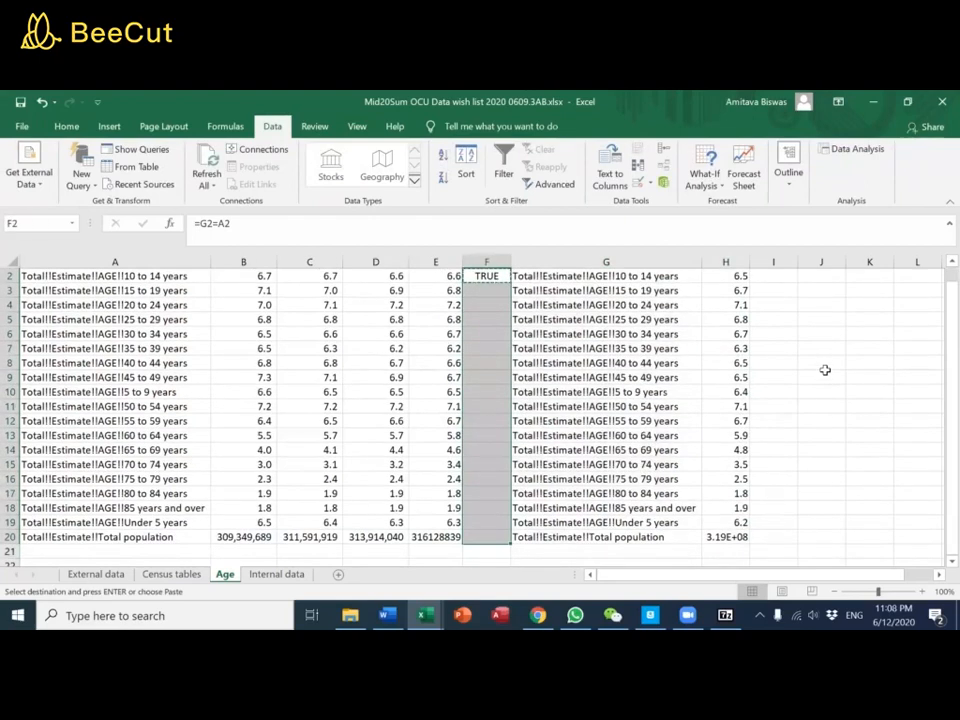
pyautogui.hotkey('ctrl', 'v')
pyautogui.scroll(1, 678, 312)
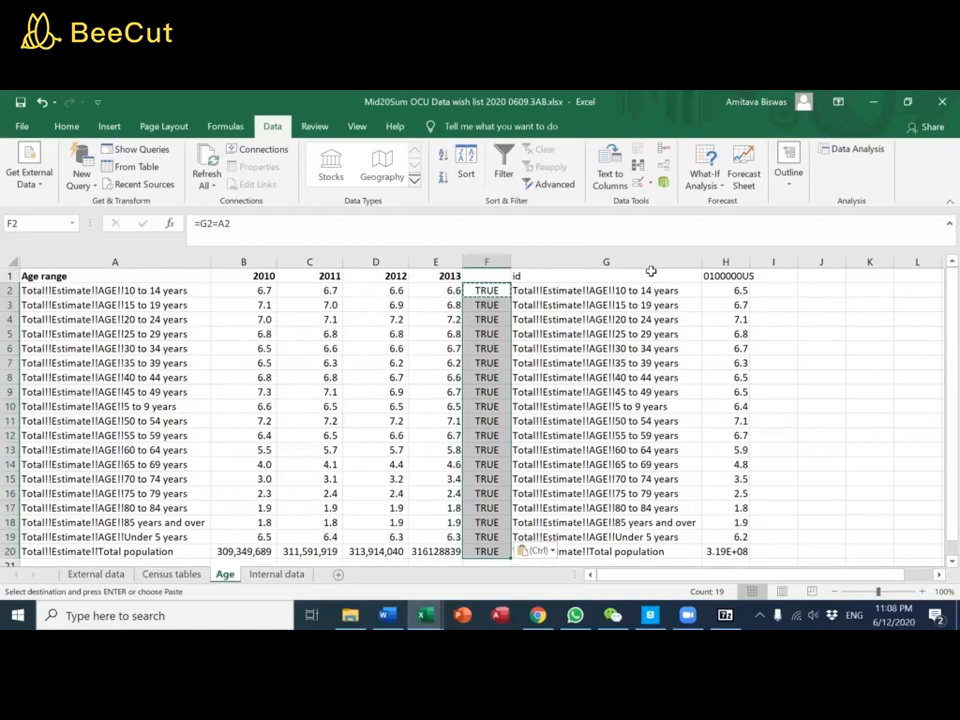
# Delete the comparison column F and the duplicate label column G from the Age sheet
pyautogui.moveTo(590, 258); pyautogui.dragTo(495, 250)
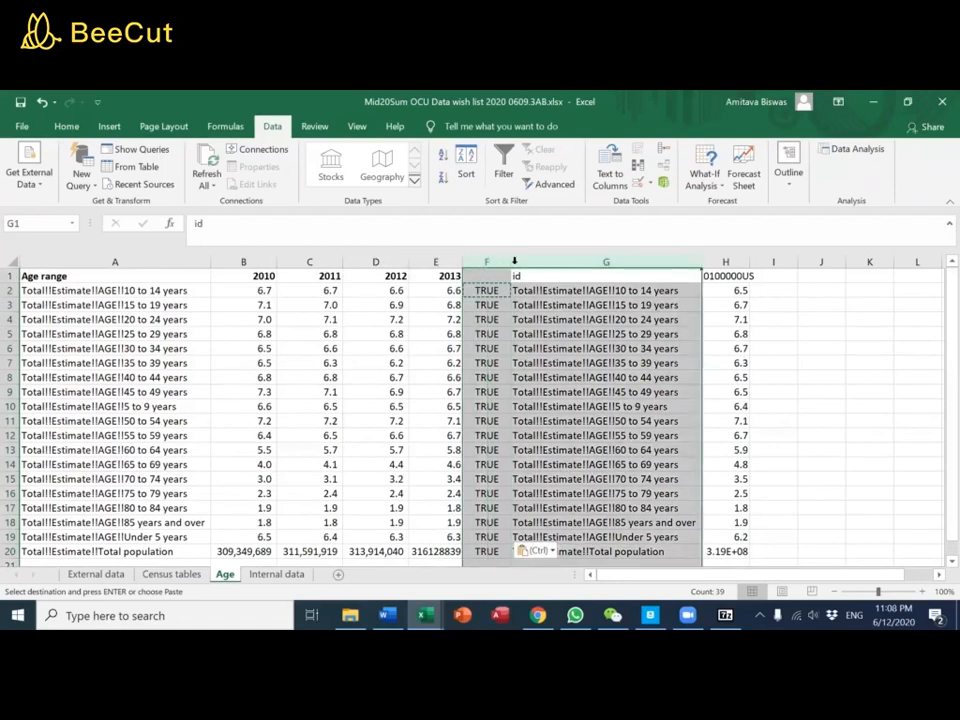
pyautogui.rightClick(496, 262)
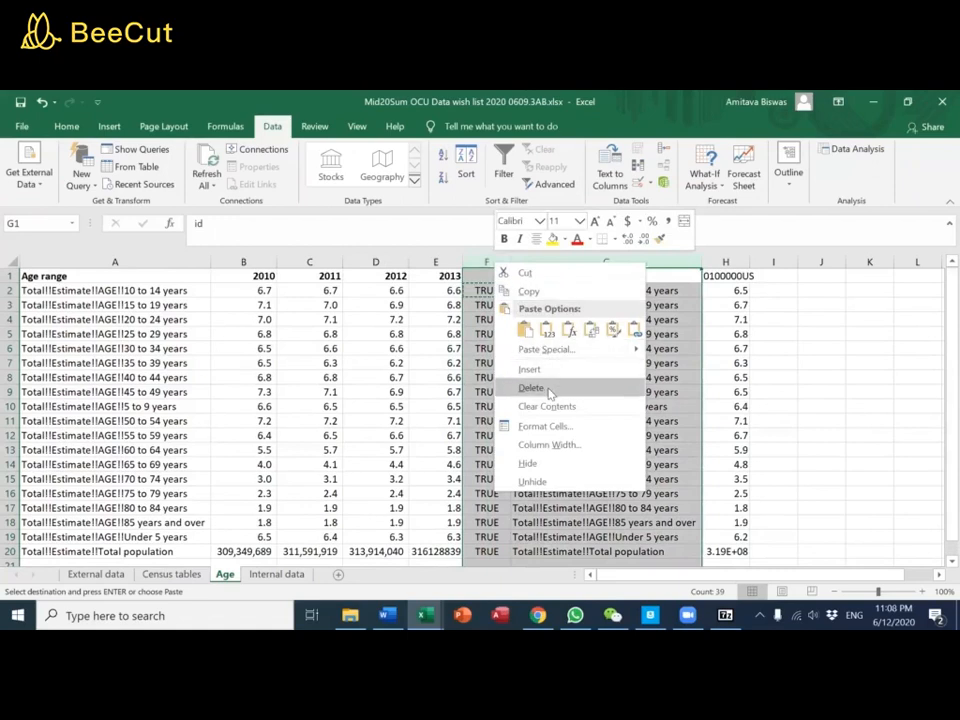
pyautogui.click(545, 387)
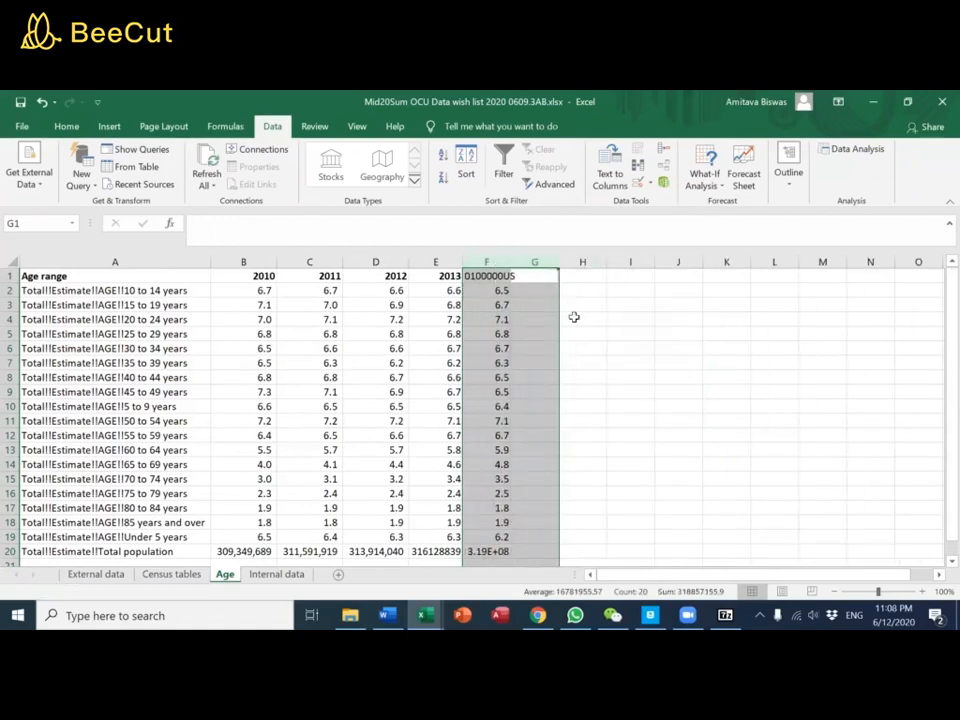
# Enter 2014 as the heading in F1 and widen column F so the total population shows in full
pyautogui.click(493, 278)
pyautogui.write('2014')
pyautogui.press('Return')
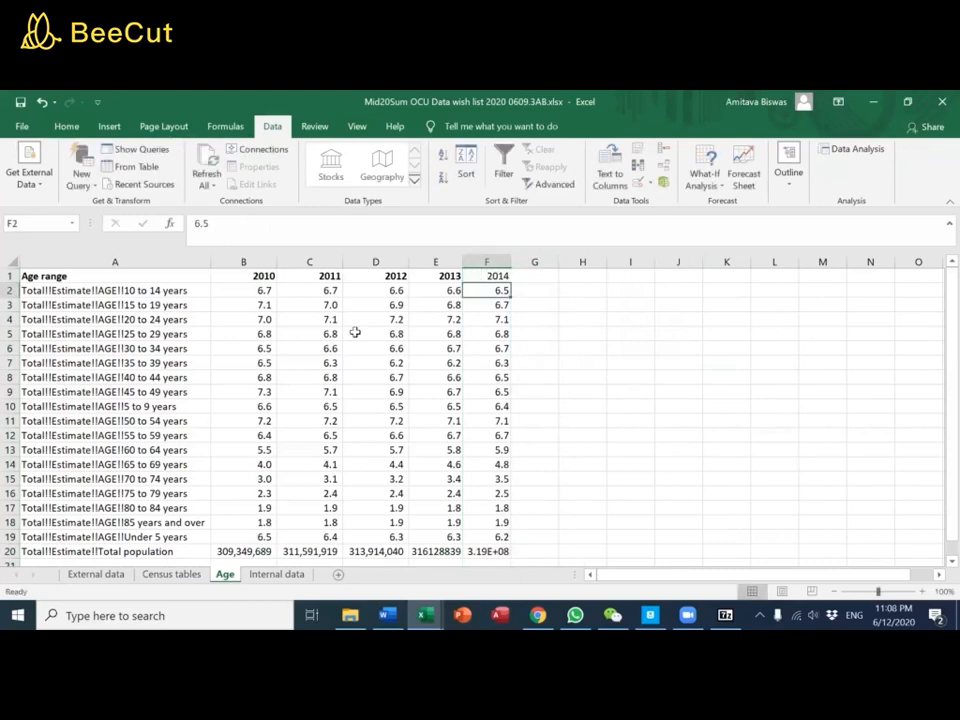
pyautogui.moveTo(511, 259); pyautogui.dragTo(517, 259)
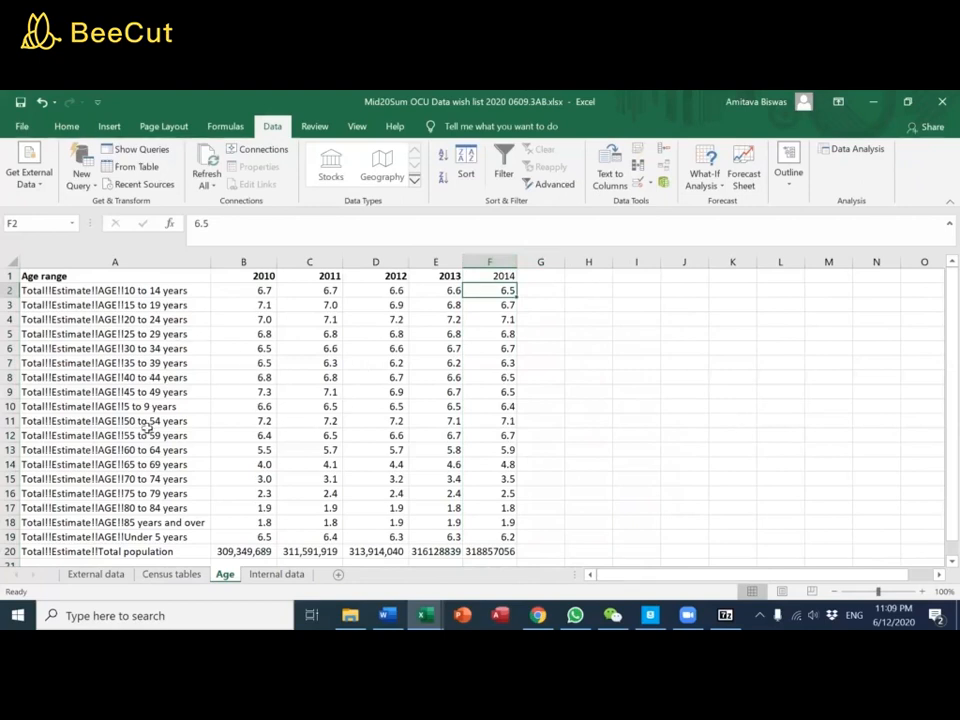
# Look through the External data and Internal data sheets for the requested age groups, and return to the Age sheet
pyautogui.scroll(-1, 150, 380)
pyautogui.click(126, 574)
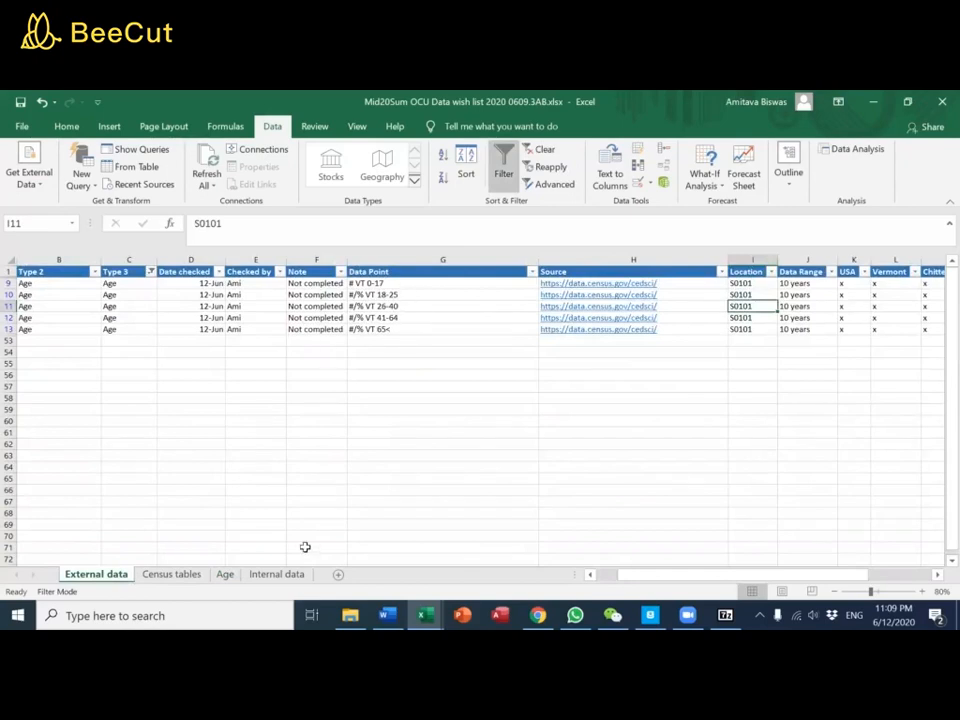
pyautogui.click(277, 574)
pyautogui.scroll(2, 258, 476)
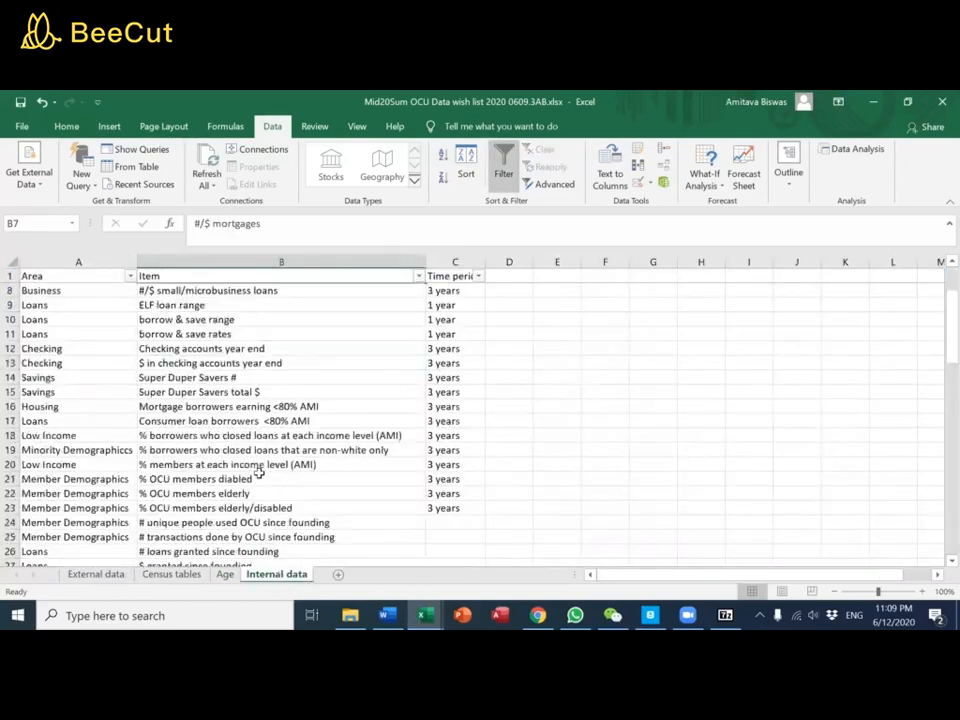
pyautogui.scroll(-1, 258, 478)
pyautogui.scroll(1, 240, 540)
pyautogui.click(224, 574)
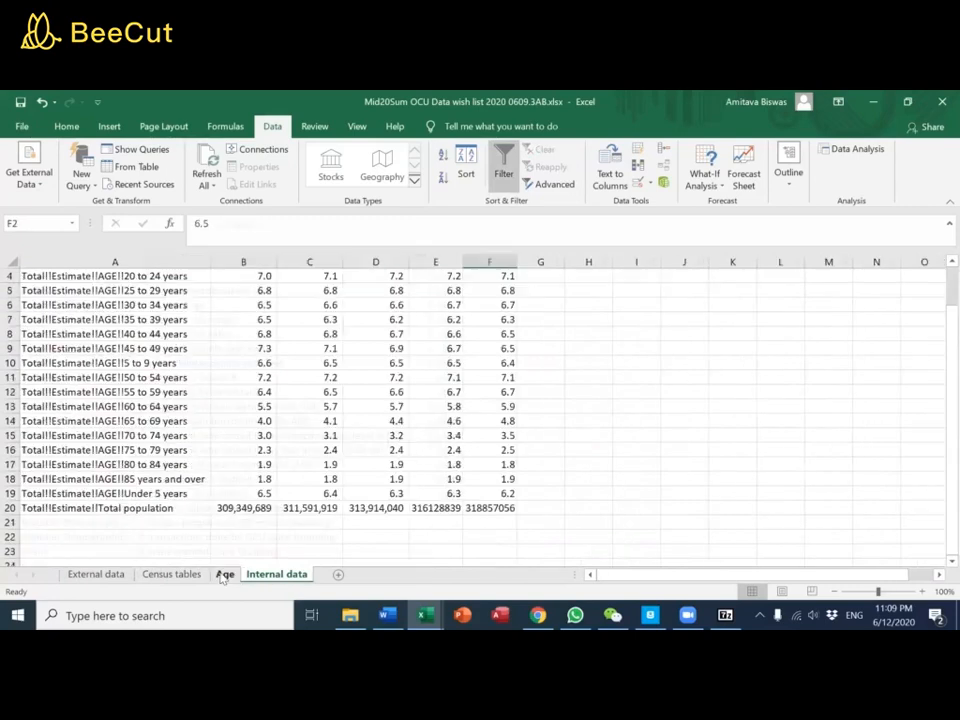
pyautogui.scroll(1, 266, 481)
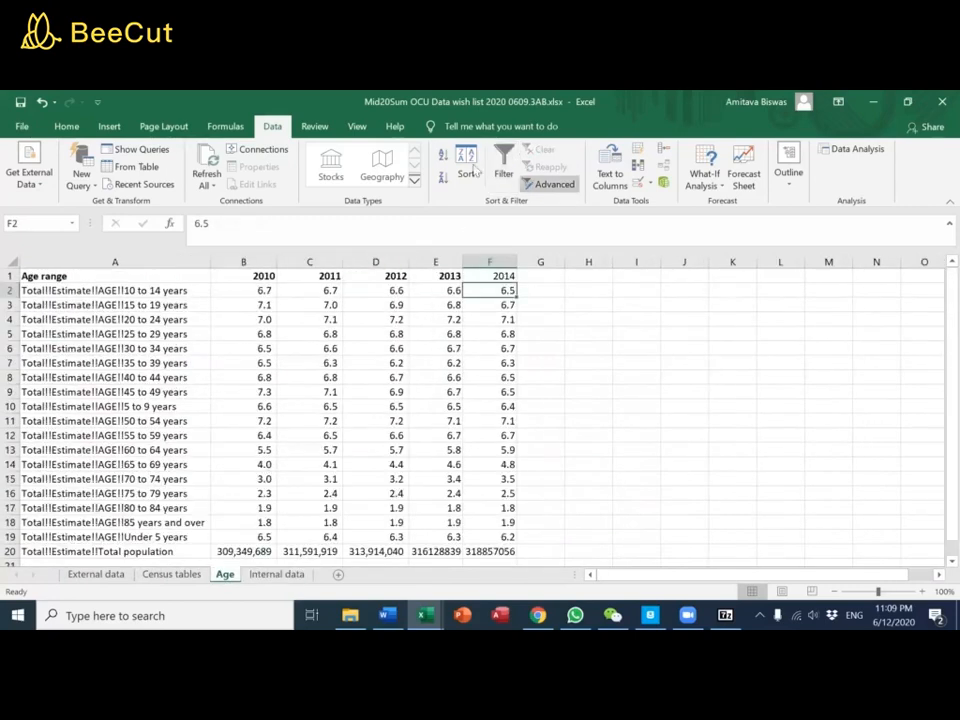
# Freeze the top row of the Age sheet
pyautogui.click(356, 126)
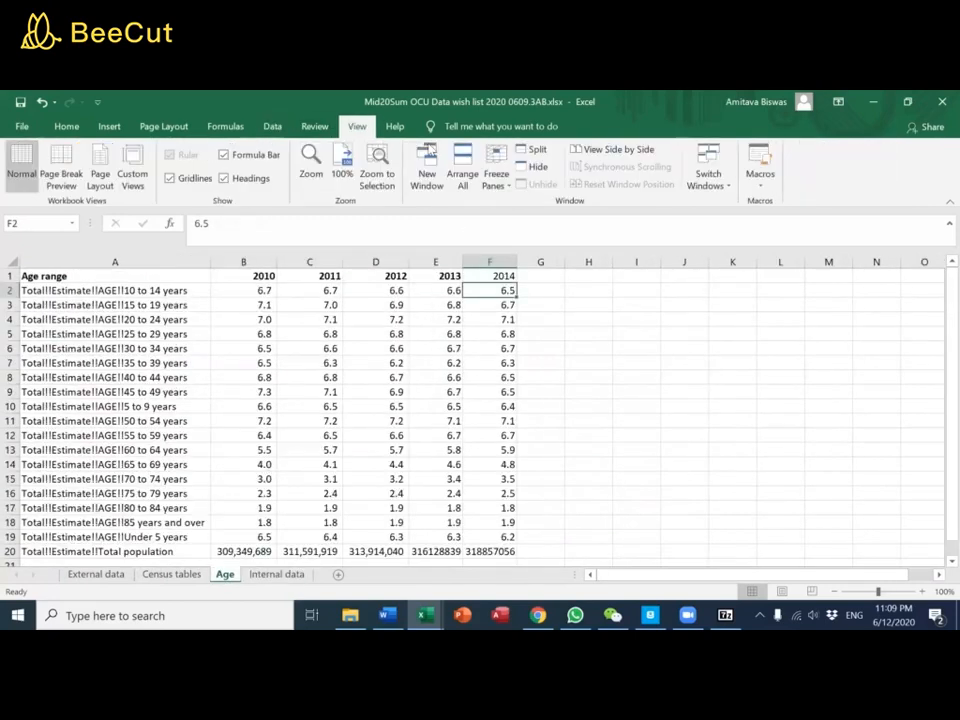
pyautogui.click(497, 172)
pyautogui.click(548, 247)
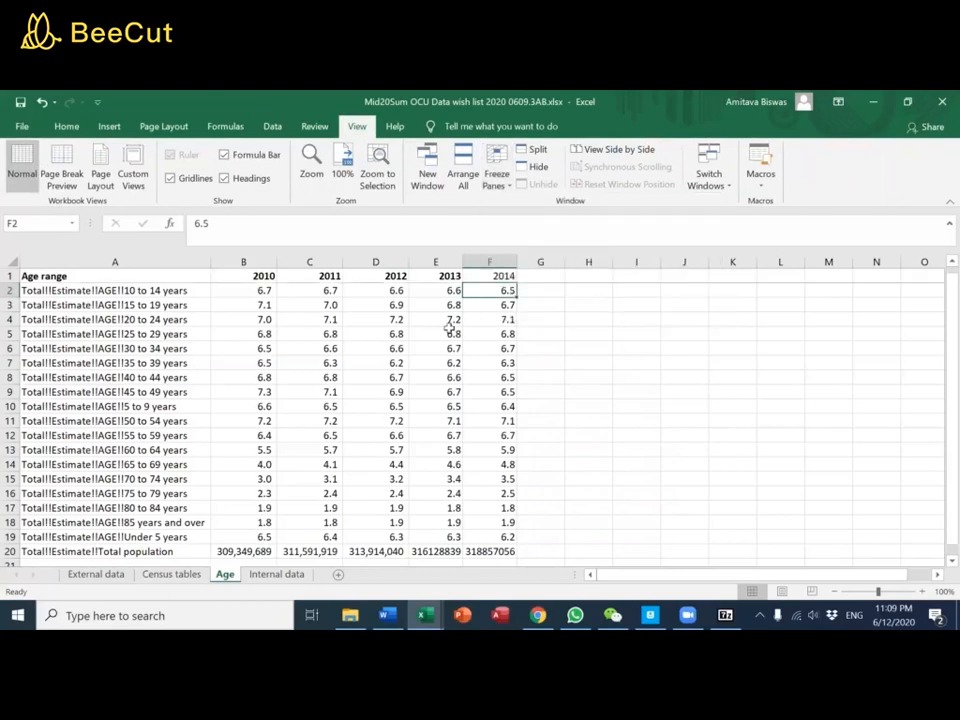
# Enter the label Age 0-17 in A23, below the census age data
pyautogui.scroll(-2, 443, 372)
pyautogui.scroll(-2, 443, 372)
pyautogui.click(94, 419)
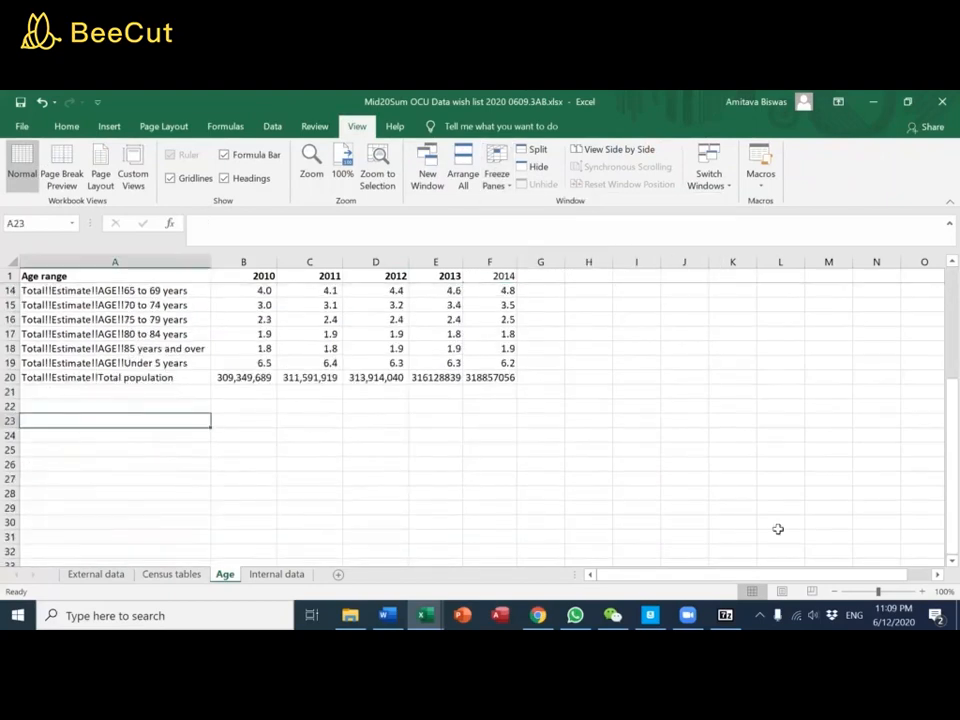
pyautogui.write('Age 0-17')
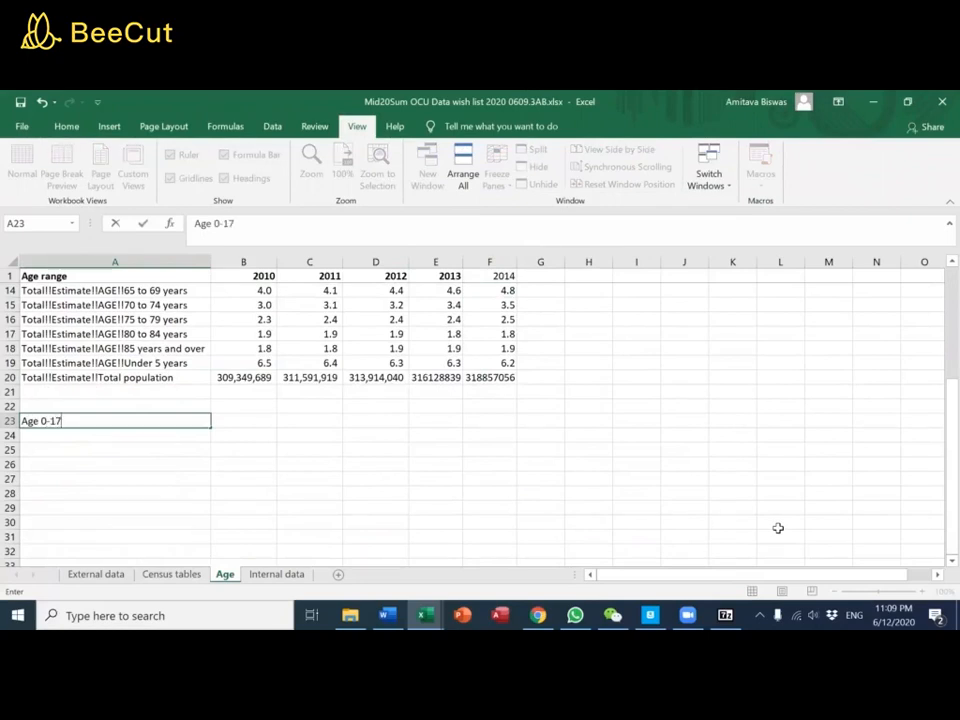
pyautogui.press('Tab')
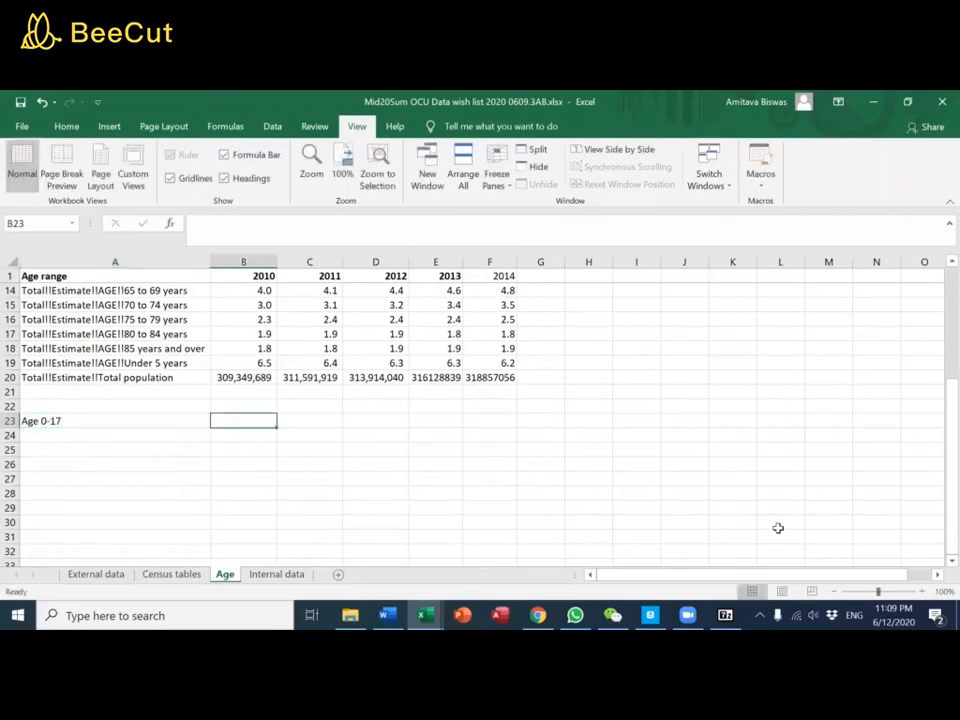
# Enter the formula =B19+B10+B2+B3 in B23 to sum the 2010 shares of the youngest age groups
pyautogui.write('=')
pyautogui.press('Up')
pyautogui.press('Up')
pyautogui.press('Up')
pyautogui.press('Up')
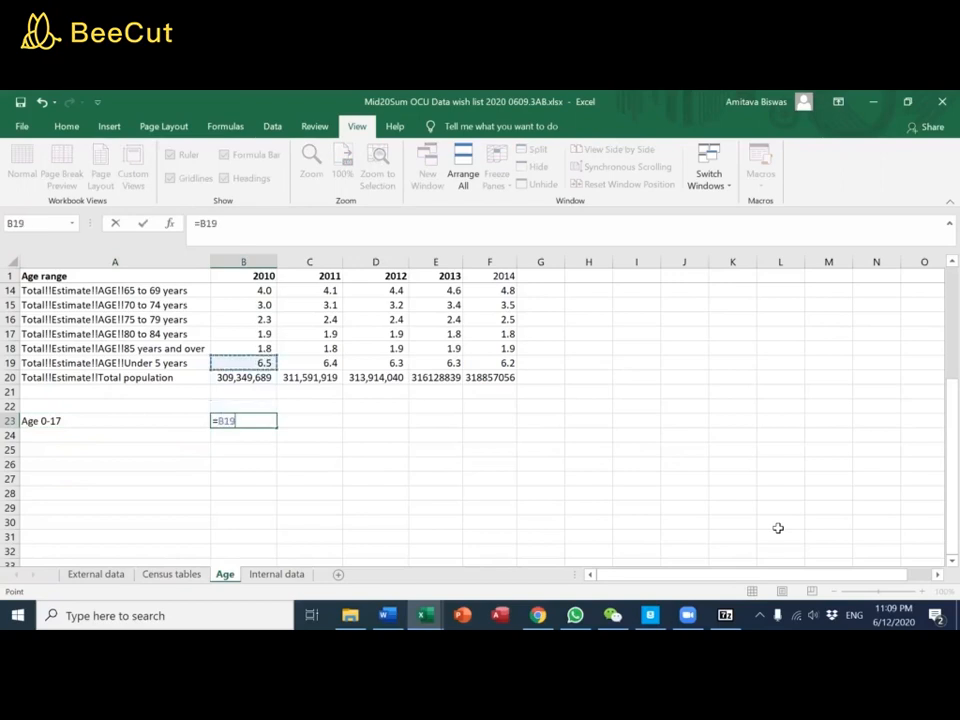
pyautogui.write('+')
pyautogui.press('Up')
pyautogui.press('Up')
pyautogui.press('Up')
pyautogui.press('Up')
pyautogui.press('Up')
pyautogui.press('Up')
pyautogui.press('Up')
pyautogui.press('Up')
pyautogui.press('Up')
pyautogui.press('Up')
pyautogui.press('Up')
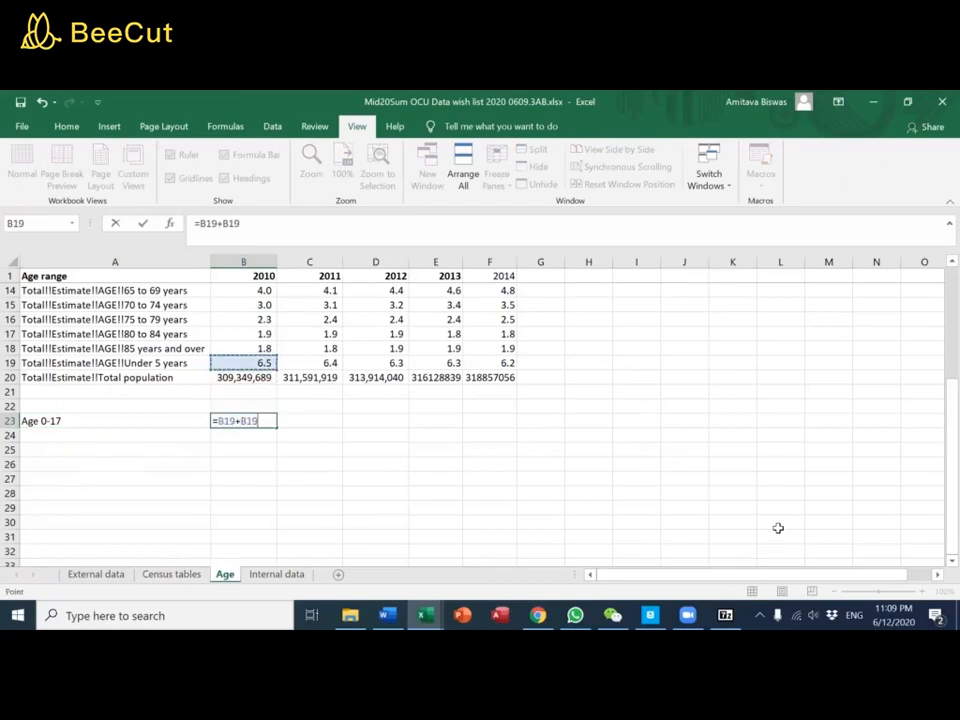
pyautogui.press('Up')
pyautogui.press('Up')
pyautogui.press('Up')
pyautogui.press('Up')
pyautogui.press('Up')
pyautogui.press('Up')
pyautogui.press('Up')
pyautogui.press('Up')
pyautogui.press('Up')
pyautogui.press('Up')
pyautogui.press('Up')
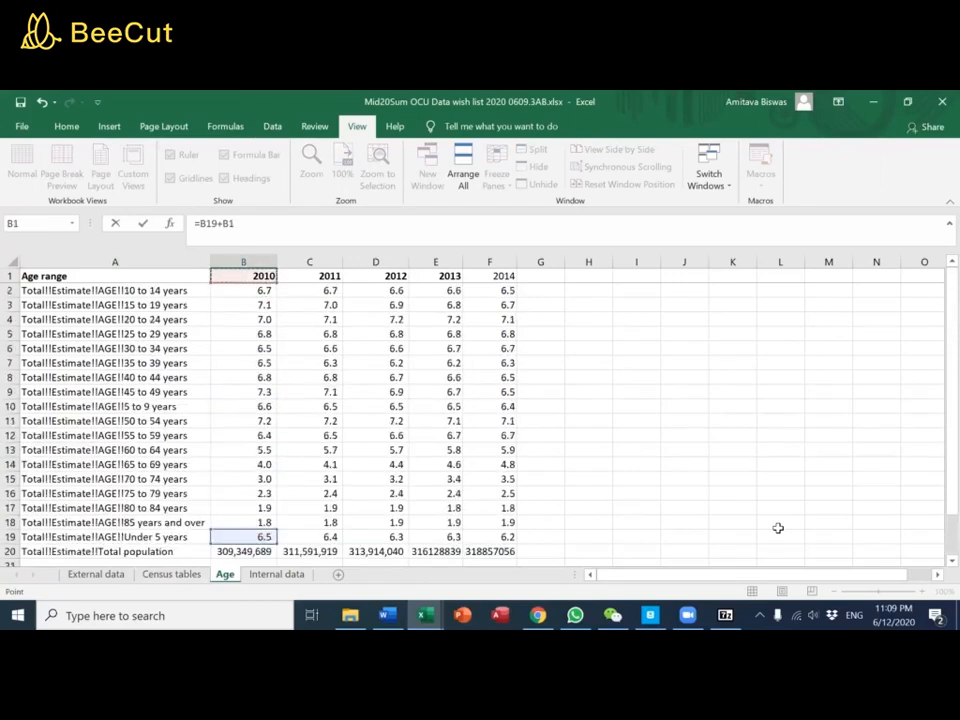
pyautogui.press('Down')
pyautogui.press('Down')
pyautogui.press('Down')
pyautogui.press('Down')
pyautogui.press('Down')
pyautogui.press('Down')
pyautogui.press('Down')
pyautogui.press('Down')
pyautogui.press('Down')
pyautogui.press('Down')
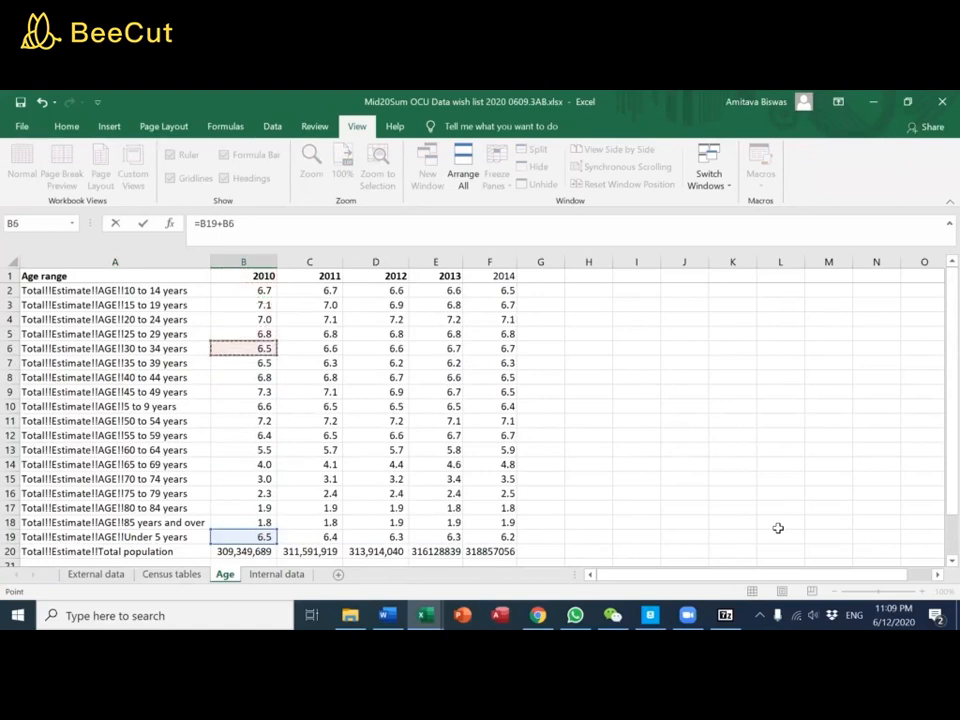
pyautogui.press('Up')
pyautogui.write('+')
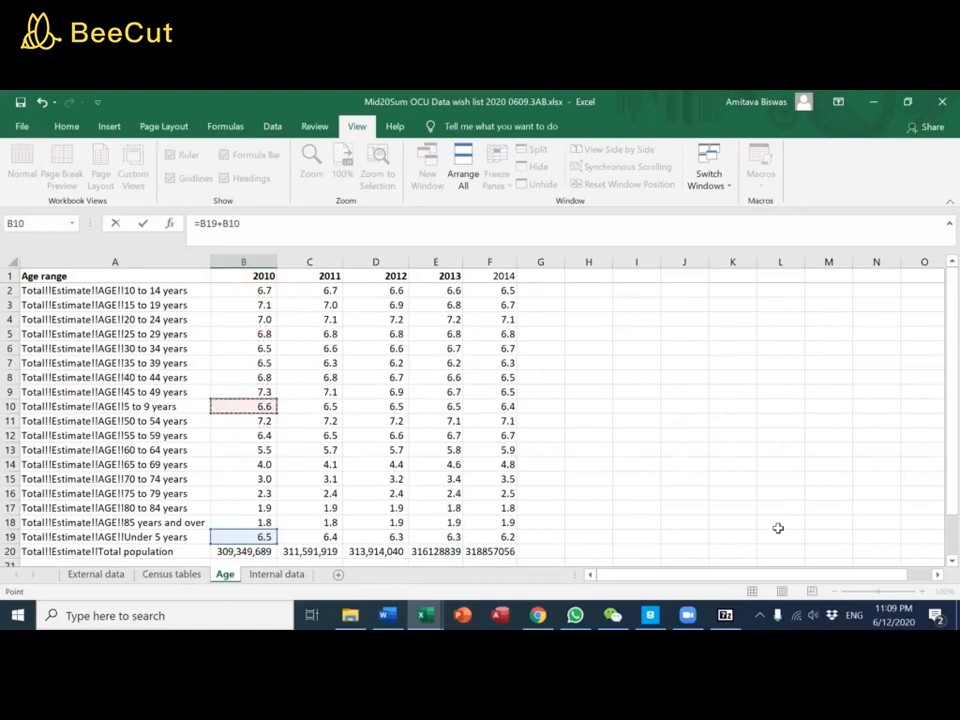
pyautogui.press('Up')
pyautogui.press('Up')
pyautogui.press('Up')
pyautogui.press('Up')
pyautogui.press('Up')
pyautogui.press('Up')
pyautogui.press('Up')
pyautogui.press('Up')
pyautogui.press('Up')
pyautogui.press('Up')
pyautogui.press('Up')
pyautogui.press('Up')
pyautogui.press('Up')
pyautogui.press('Up')
pyautogui.press('Up')
pyautogui.press('Up')
pyautogui.press('Up')
pyautogui.press('Up')
pyautogui.press('Up')
pyautogui.press('Up')
pyautogui.press('Up')
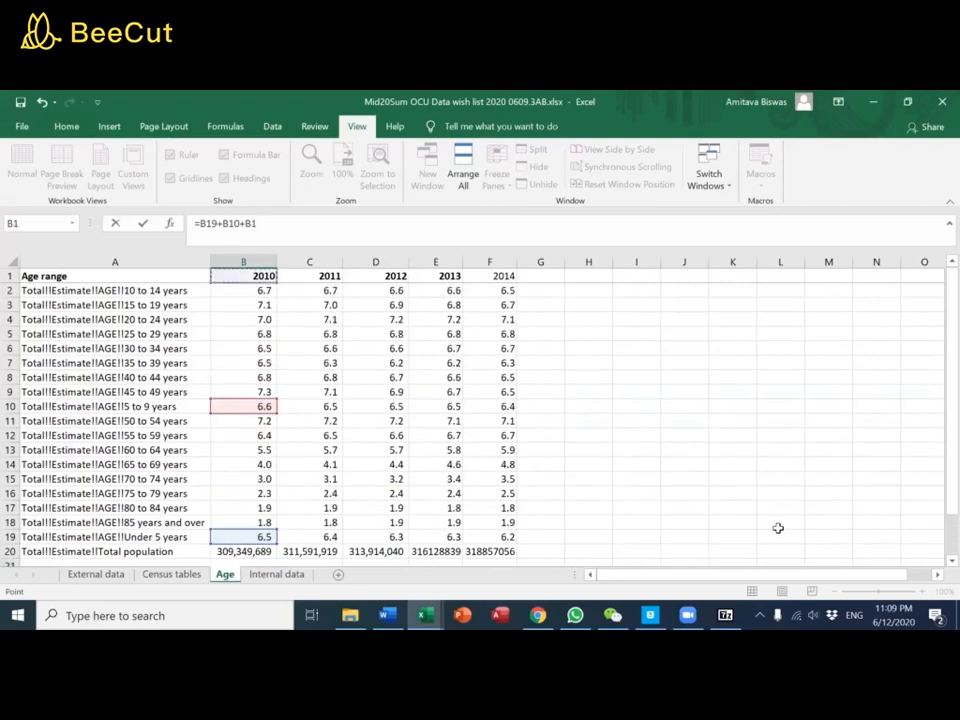
pyautogui.press('Down')
pyautogui.write('+')
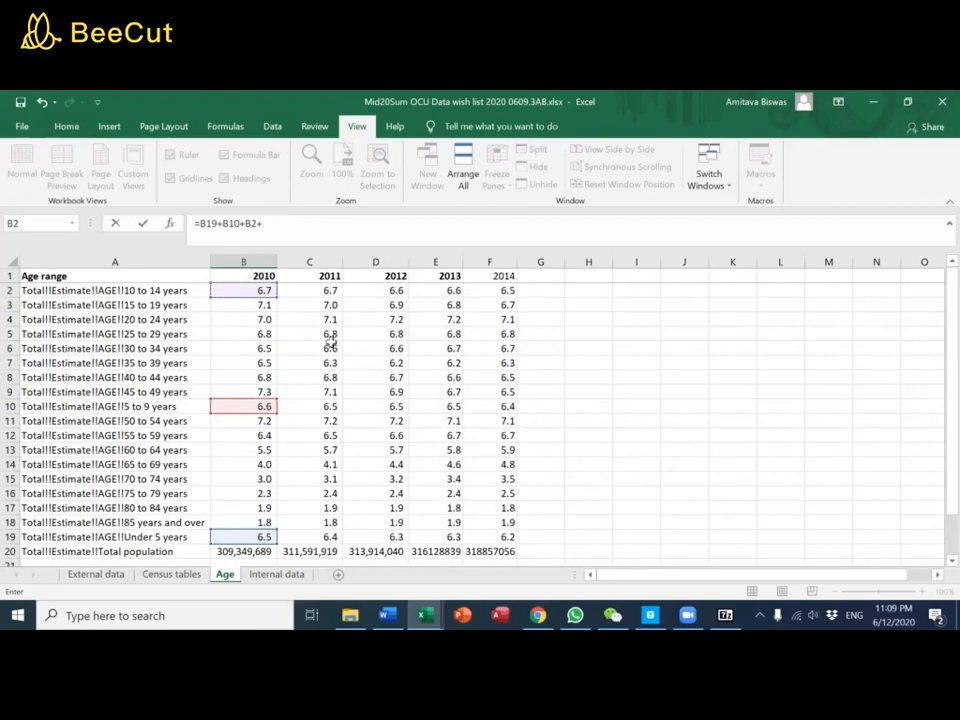
pyautogui.click(232, 306)
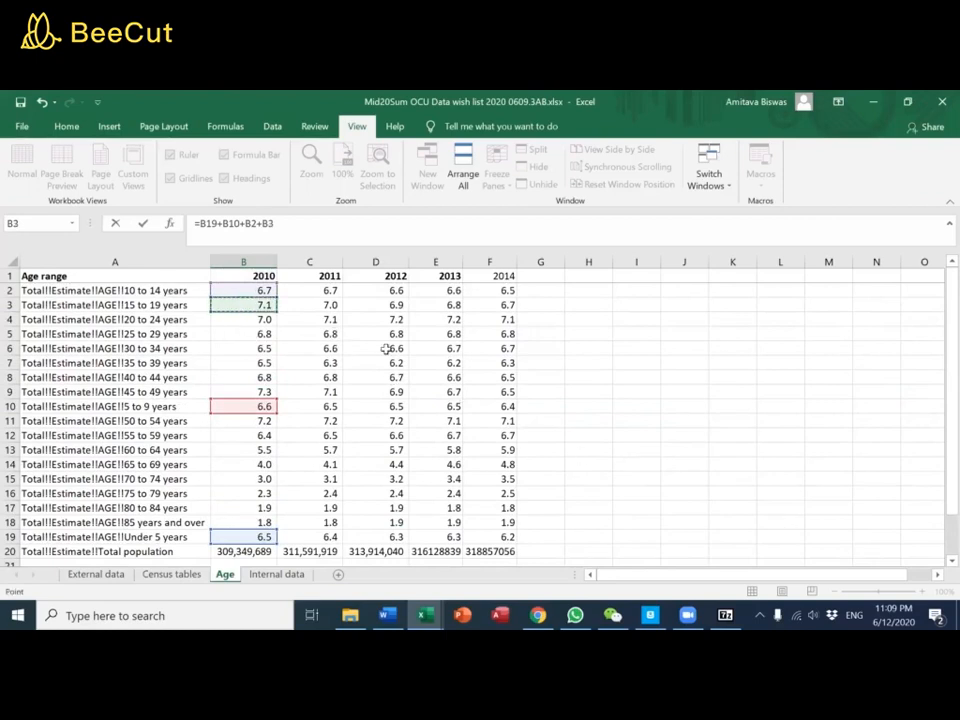
pyautogui.press('Return')
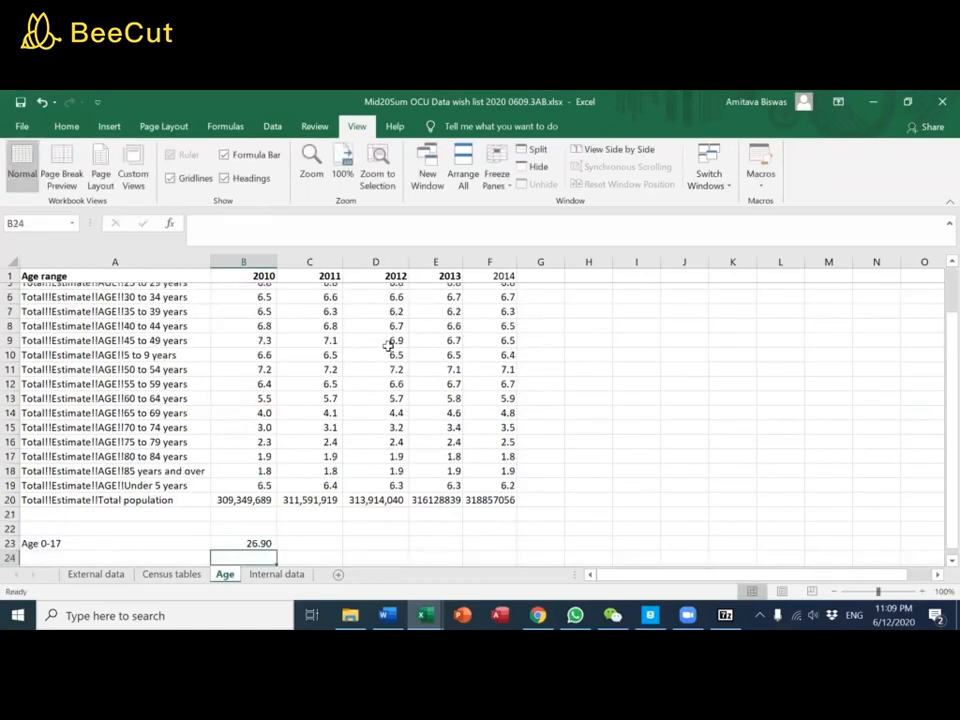
# Change the label in A23 to Age 0-19
pyautogui.press('Left')
pyautogui.press('Up')
pyautogui.write('Age')
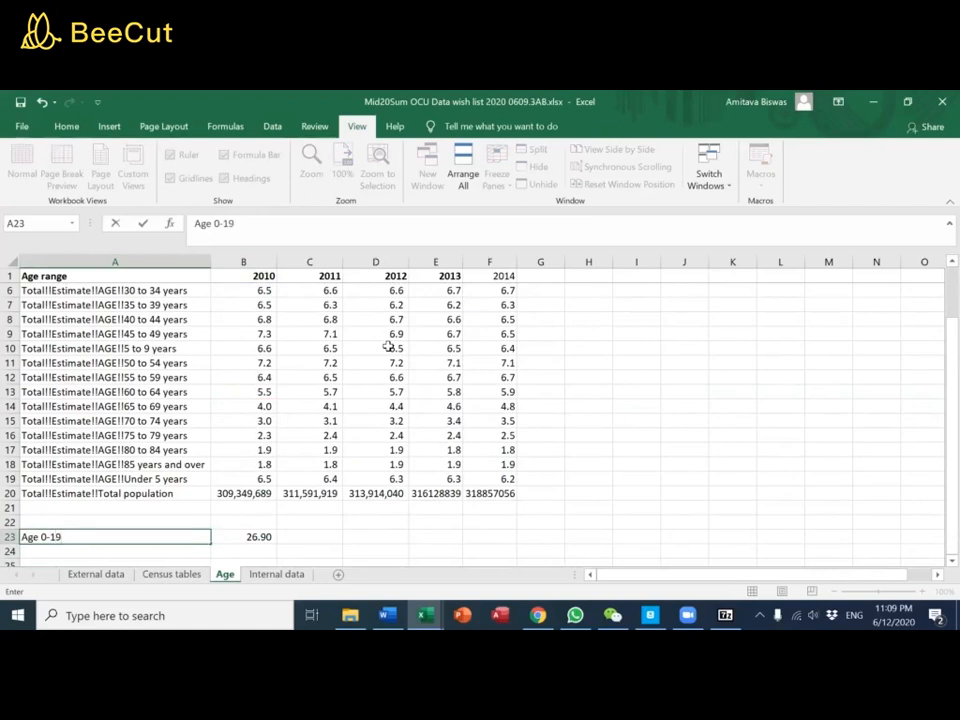
pyautogui.press('Return')
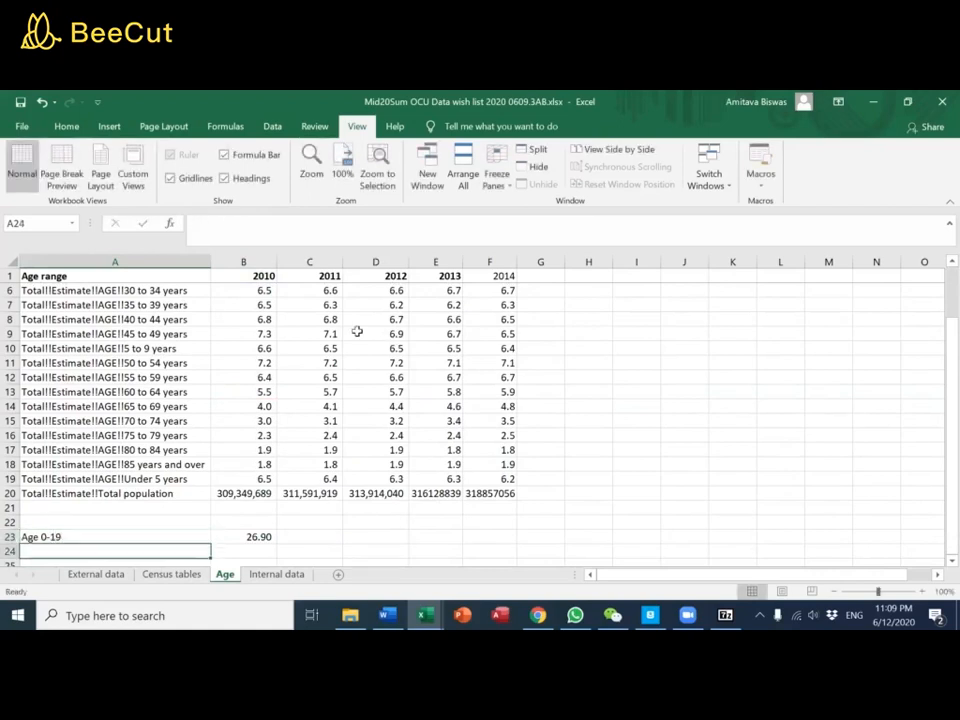
# Check the requested age ranges on the External data sheet and enter the label Age 20-25 in A24 of the Age sheet
pyautogui.click(170, 574)
pyautogui.click(100, 577)
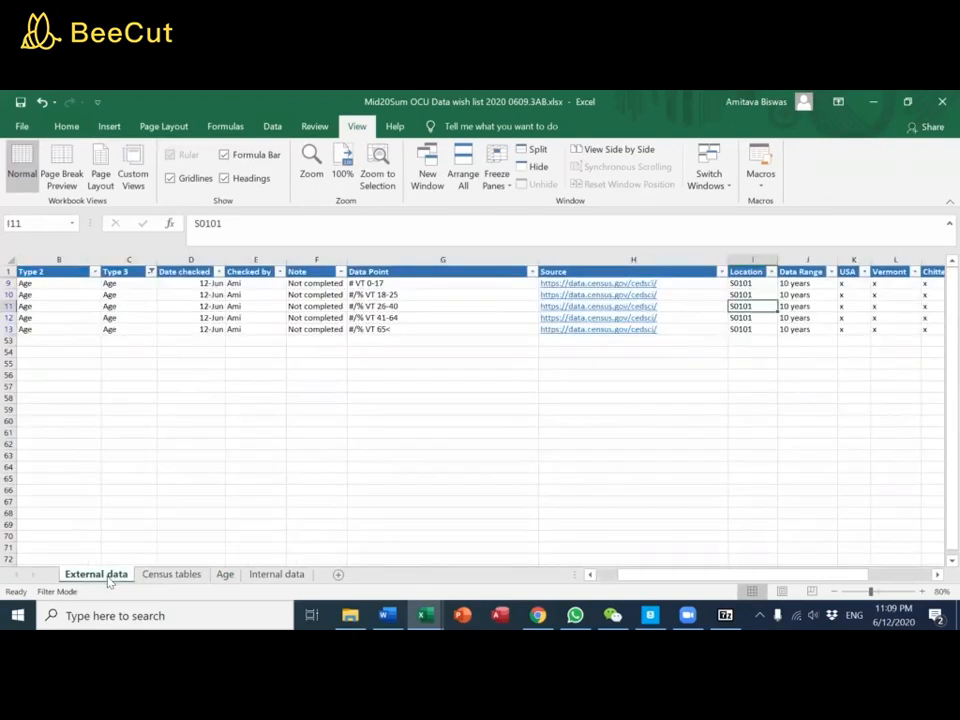
pyautogui.click(224, 575)
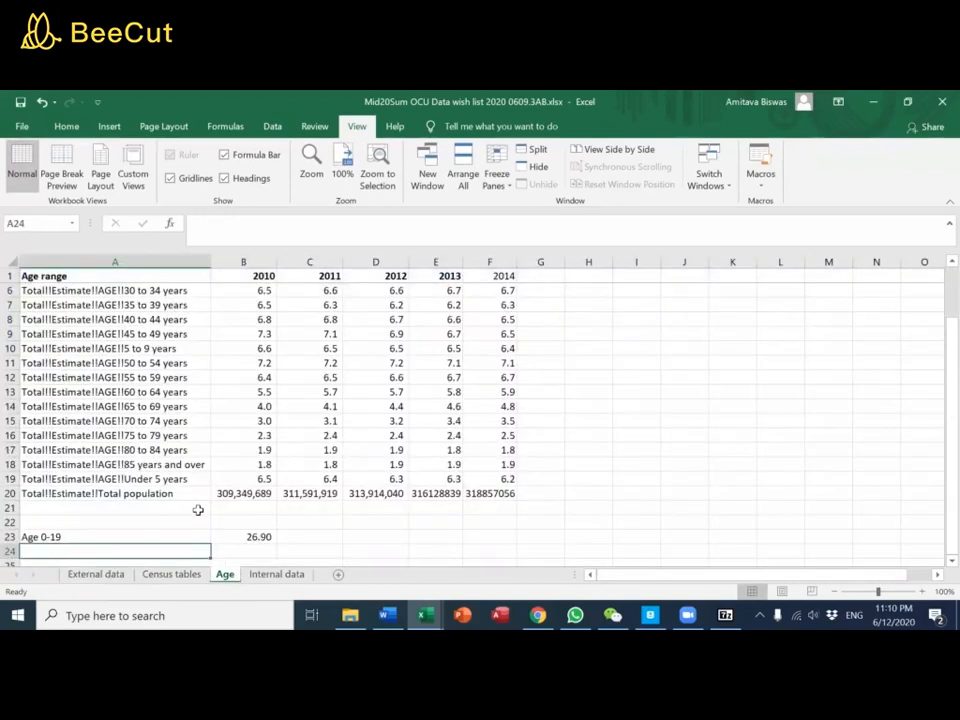
pyautogui.write('Age 20-')
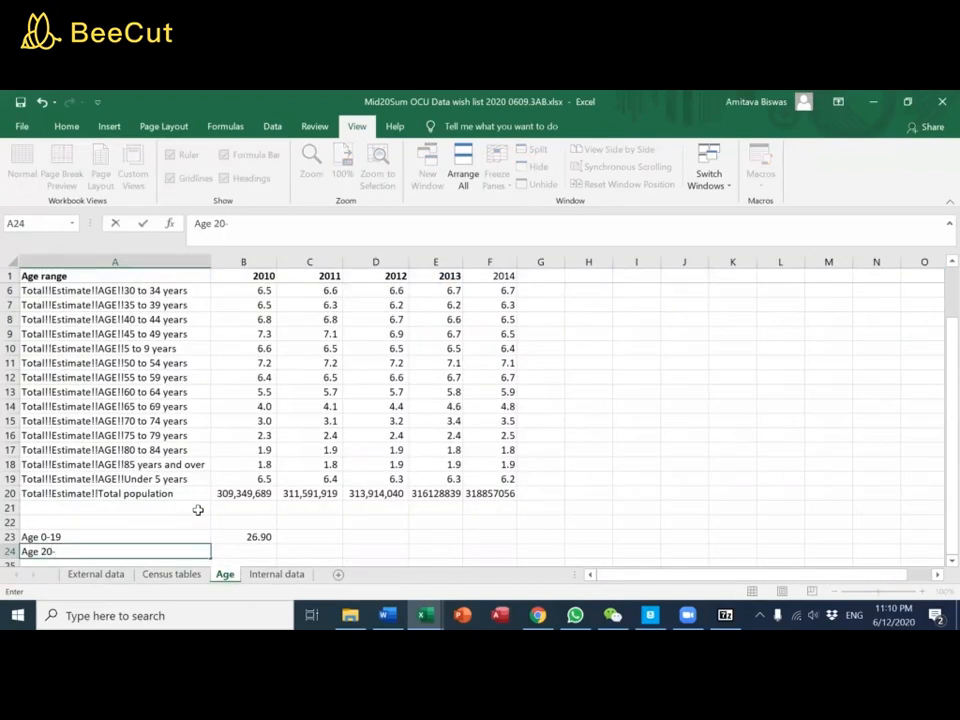
pyautogui.write('15')
pyautogui.press('BackSpace')
pyautogui.write('2')
pyautogui.press('BackSpace')
pyautogui.press('BackSpace')
pyautogui.press('BackSpace')
pyautogui.write('25')
pyautogui.press('Tab')
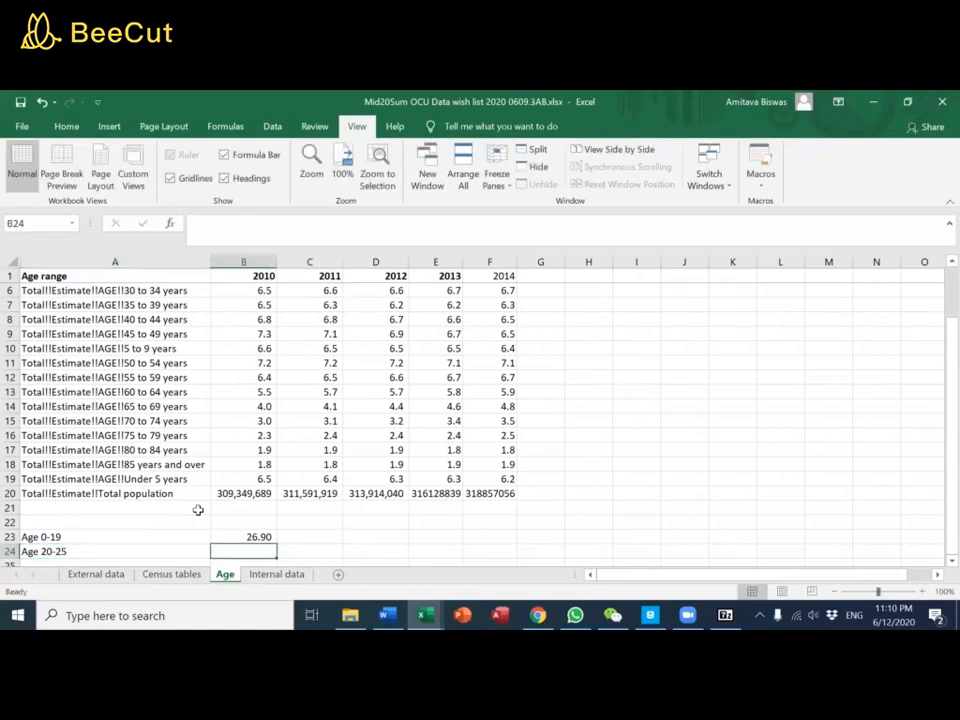
# Enter the formula =B4 in B24 for the 2010 share and select the label in A24
pyautogui.write('=su')
pyautogui.press('BackSpace')
pyautogui.press('BackSpace')
pyautogui.press('Up')
pyautogui.press('Up')
pyautogui.press('Up')
pyautogui.press('Up')
pyautogui.press('Up')
pyautogui.press('Up')
pyautogui.press('Up')
pyautogui.press('Up')
pyautogui.press('Up')
pyautogui.press('Up')
pyautogui.press('Up')
pyautogui.press('Up')
pyautogui.press('Up')
pyautogui.press('Up')
pyautogui.press('Up')
pyautogui.press('Up')
pyautogui.press('Up')
pyautogui.press('Up')
pyautogui.press('Up')
pyautogui.press('Up')
pyautogui.press('Up')
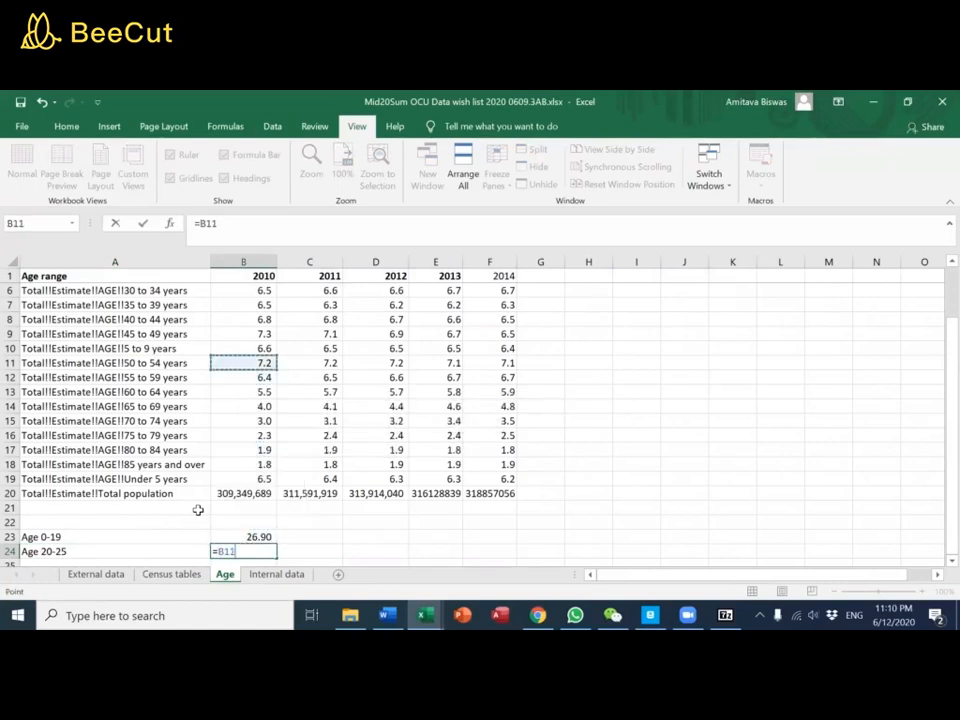
pyautogui.press('Down')
pyautogui.press('Down')
pyautogui.press('Down')
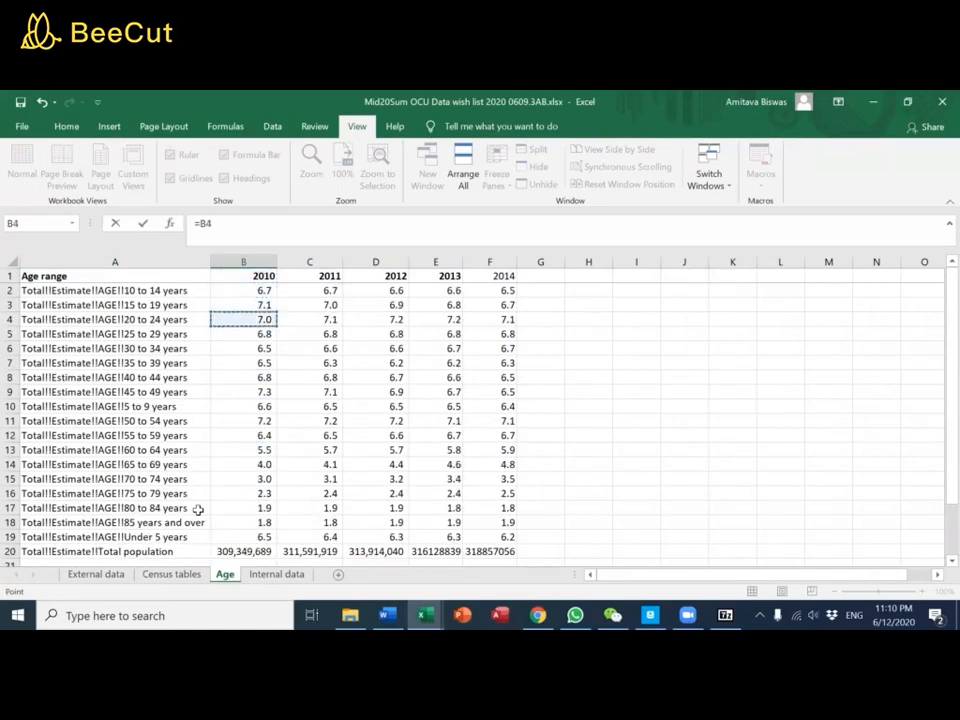
pyautogui.write('+')
pyautogui.press('Return')
pyautogui.press('Up')
pyautogui.press('Left')
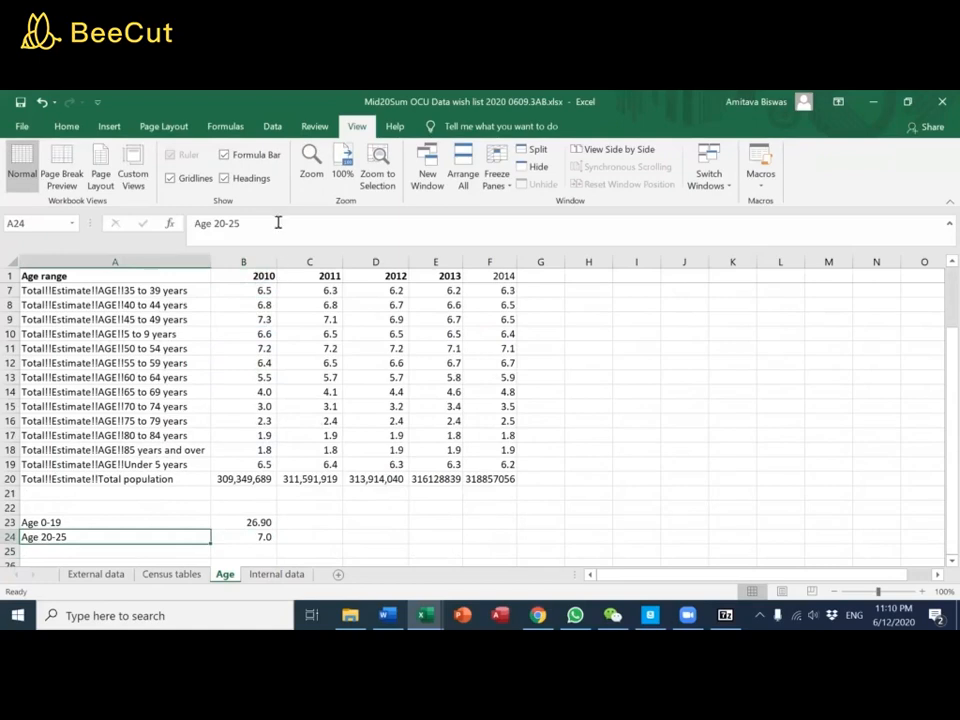
# Correct the label in A24 to Age 20-24 and copy the 2010 formulas in B23:B24 across through the 2014 column
pyautogui.click(275, 221)
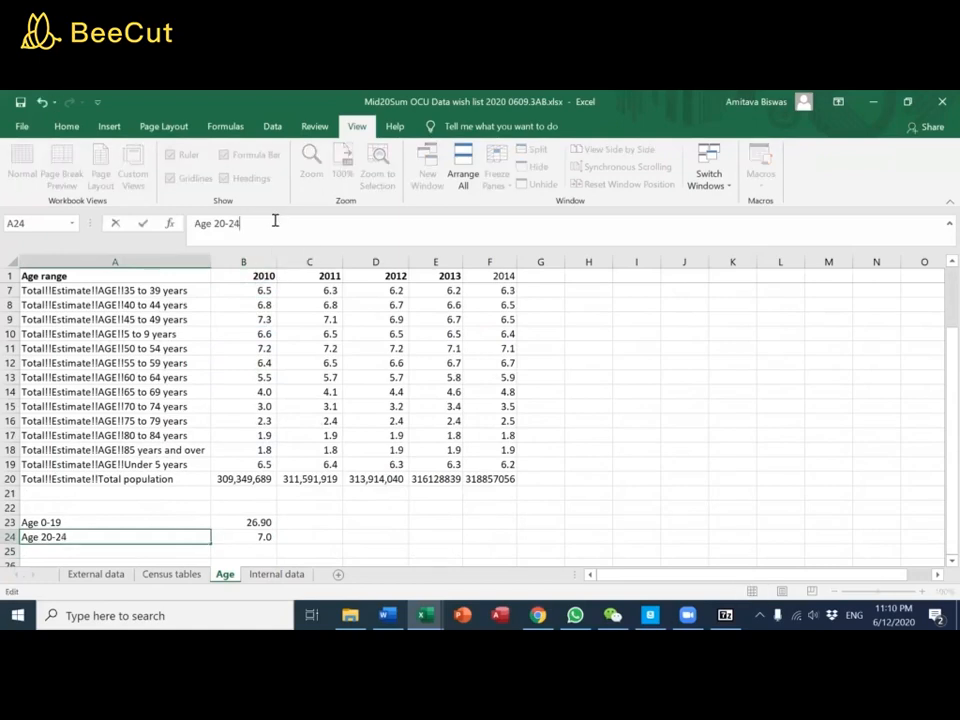
pyautogui.press('Return')
pyautogui.press('Up')
pyautogui.press('Up')
pyautogui.press('Right')
pyautogui.hotkey('shift', 'Down')
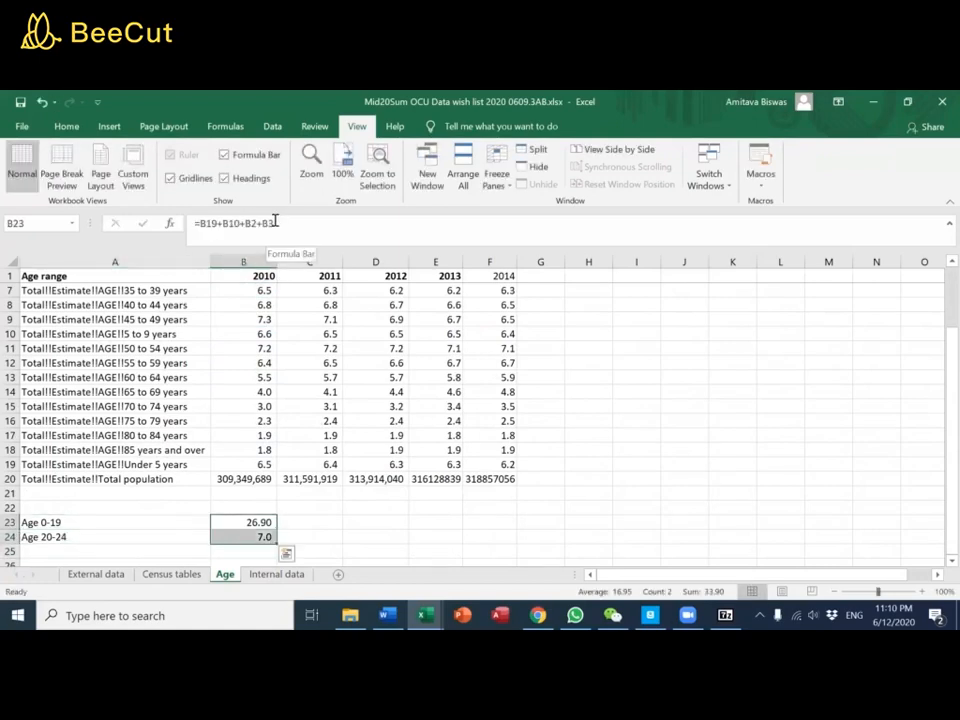
pyautogui.hotkey('ctrl', 'c')
pyautogui.hotkey('shift', 'Right')
pyautogui.hotkey('shift', 'Right')
pyautogui.hotkey('shift', 'Right')
pyautogui.hotkey('shift', 'Right')
pyautogui.hotkey('ctrl', 'v')
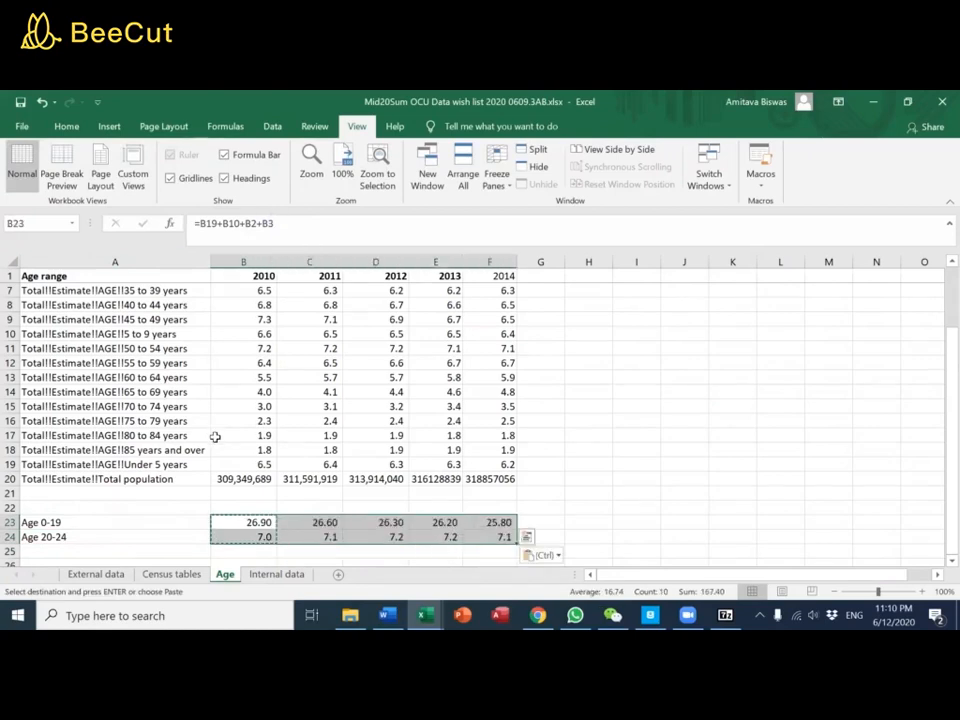
# Check the copied formulas across the years in the Age 0-19 and Age 20-24 rows
pyautogui.scroll(-1, 228, 479)
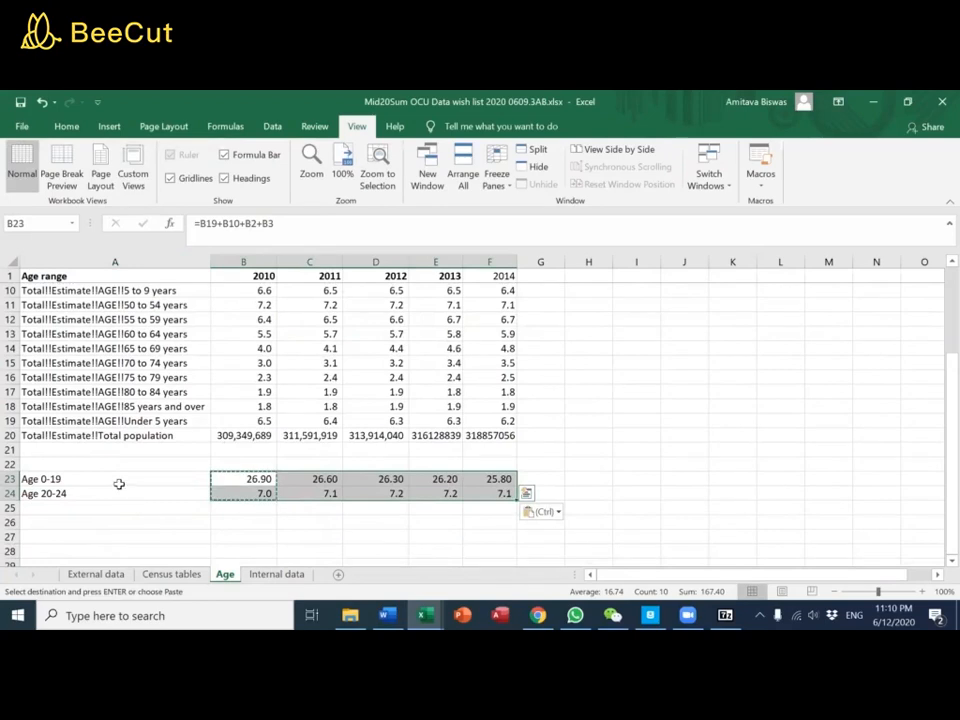
pyautogui.click(128, 484)
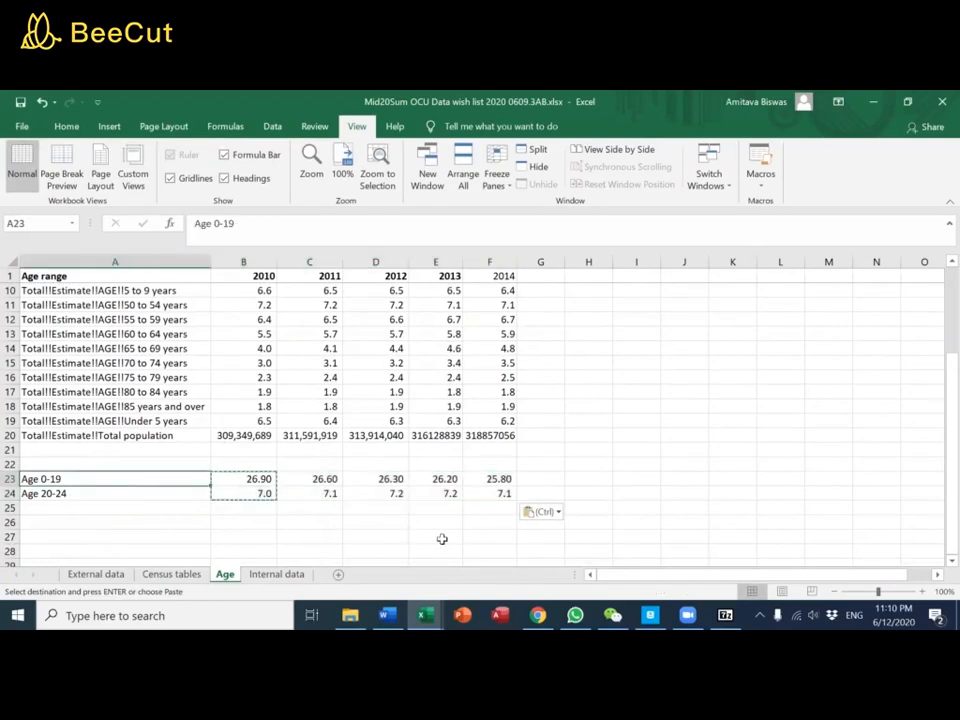
pyautogui.press('Right')
pyautogui.press('Right')
pyautogui.press('Right')
pyautogui.press('Right')
pyautogui.press('Right')
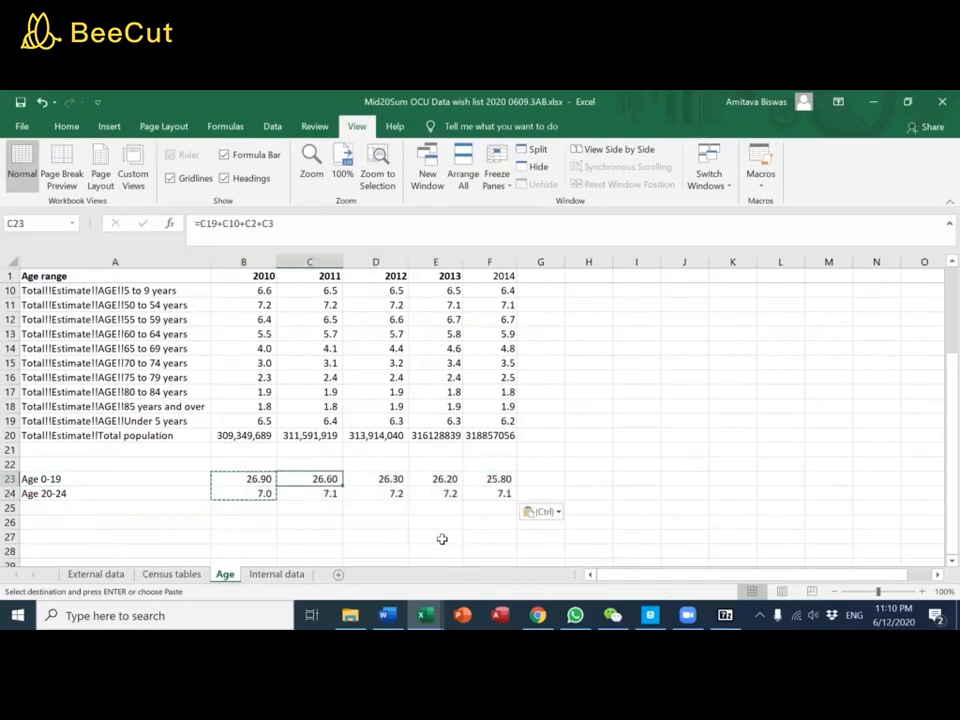
pyautogui.press('Down')
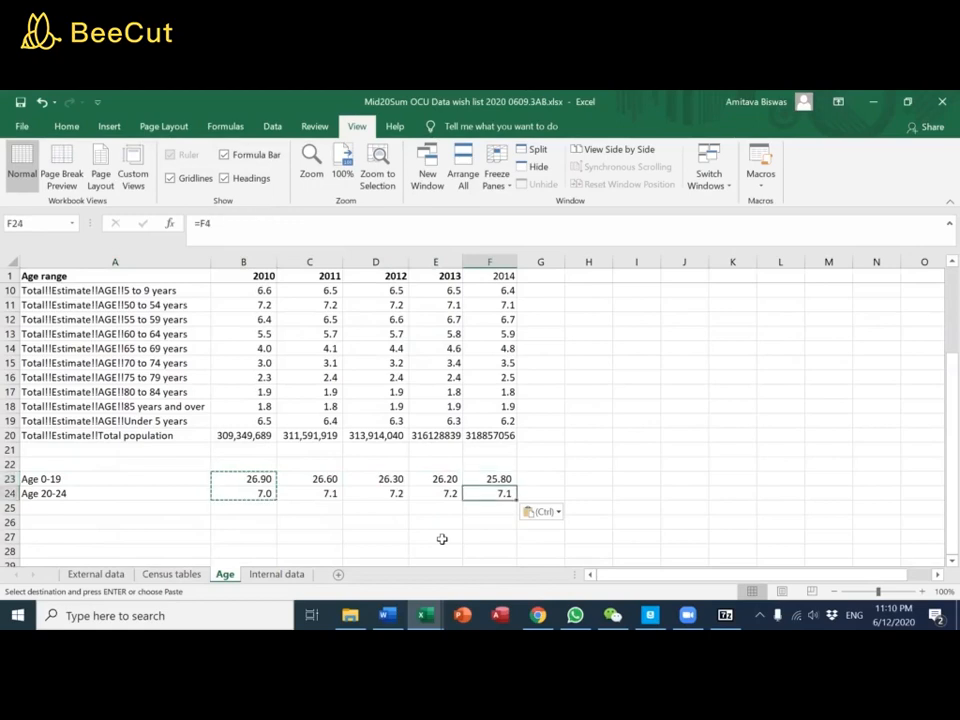
pyautogui.press('Left')
pyautogui.press('Left')
pyautogui.press('Left')
pyautogui.press('Left')
pyautogui.press('Left')
# Copy the age group labels from A23:A24 to A26:A27
pyautogui.press('Down')
pyautogui.press('Down')
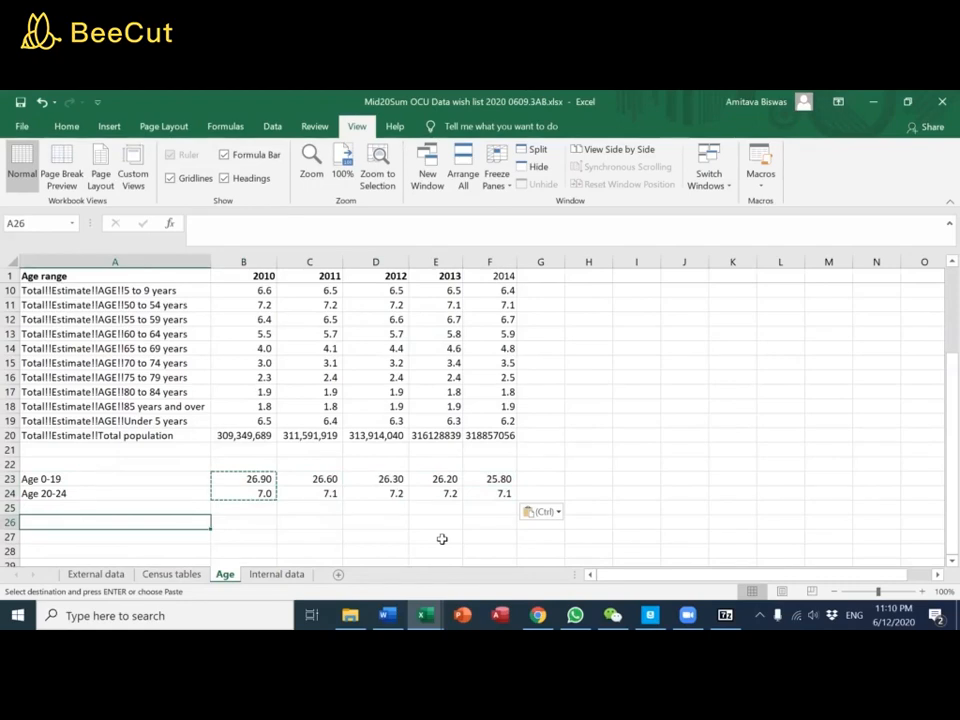
pyautogui.press('Up')
pyautogui.press('Up')
pyautogui.press('Up')
pyautogui.hotkey('shift', 'Down')
pyautogui.hotkey('ctrl', 'c')
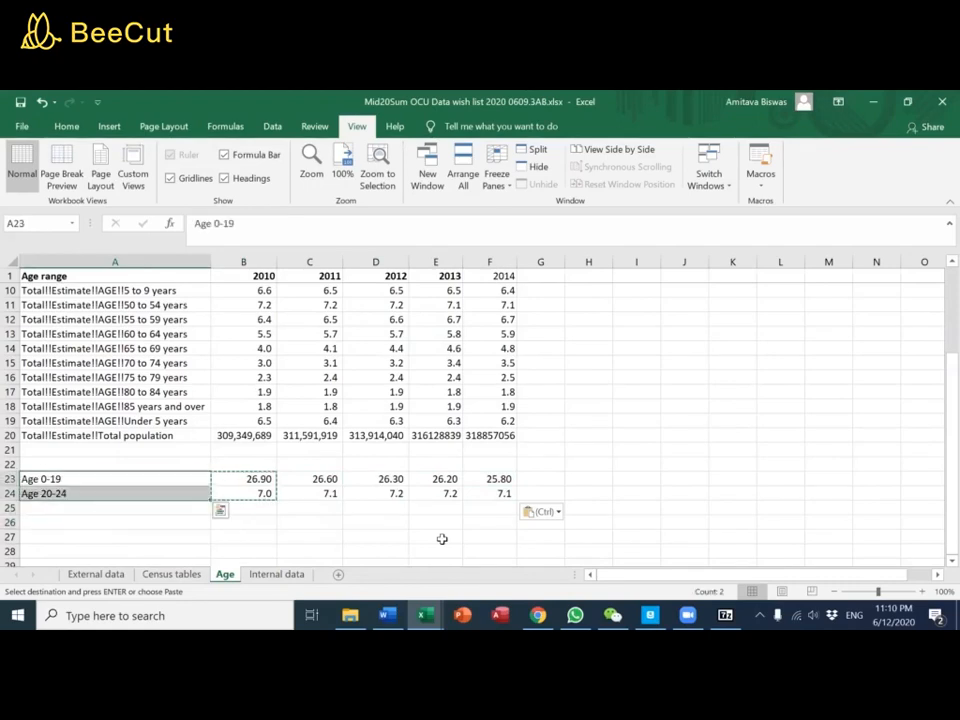
pyautogui.press('Down')
pyautogui.press('Down')
pyautogui.press('Down')
pyautogui.hotkey('ctrl', 'v')
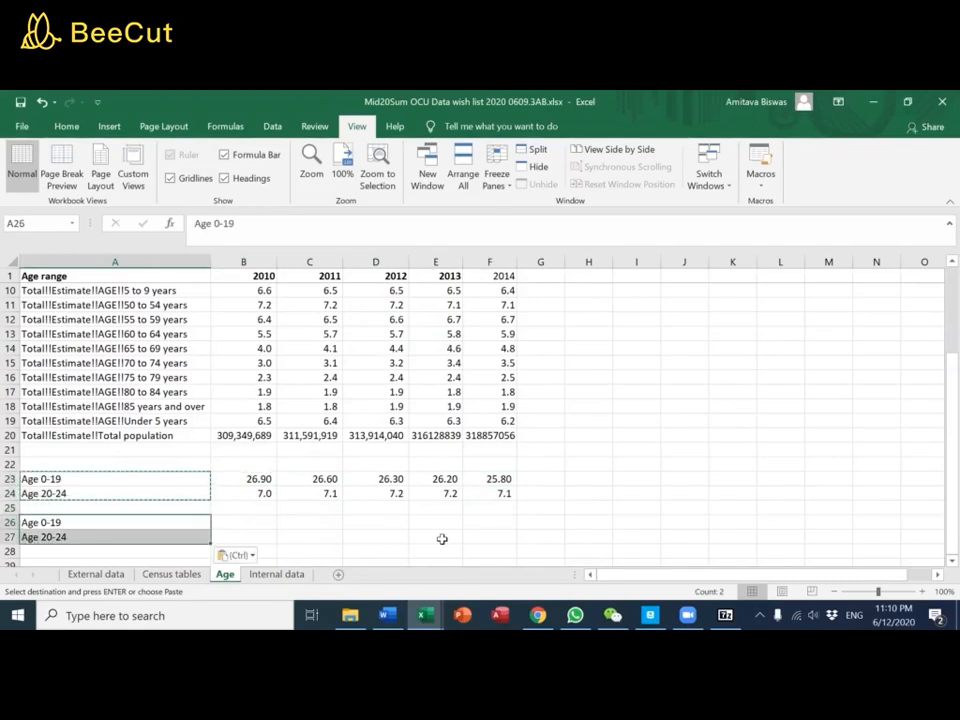
# Enter the formula =B23*B20/100 in B26 to convert the 2010 Age 0-19 share into a population count
pyautogui.press('Right')
pyautogui.write('=')
pyautogui.press('Up')
pyautogui.press('Up')
pyautogui.press('Up')
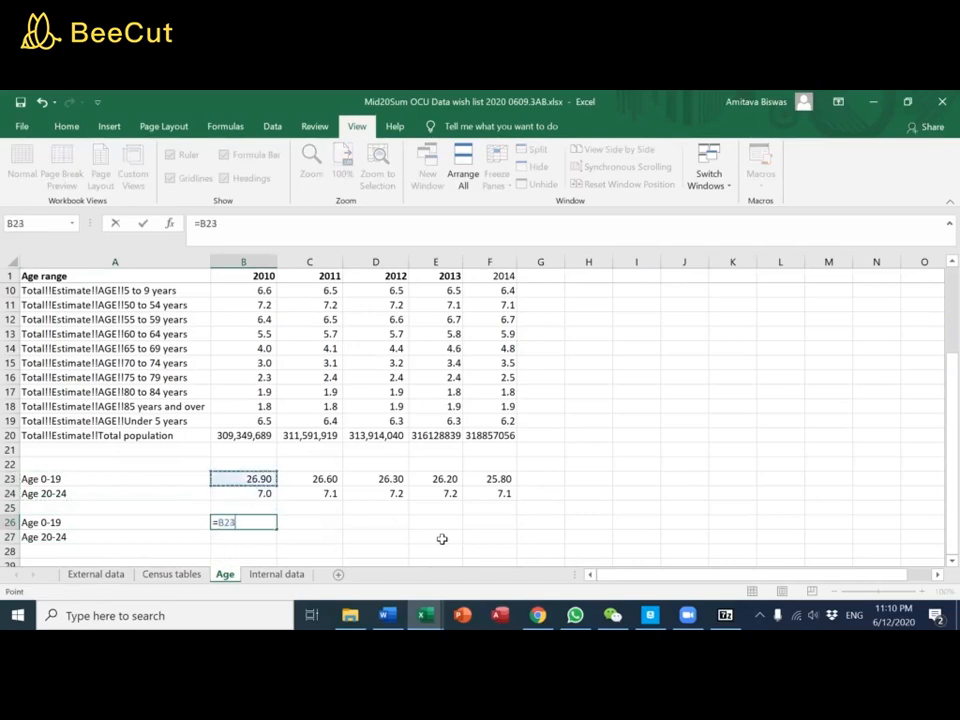
pyautogui.write('*')
pyautogui.press('Up')
pyautogui.press('Up')
pyautogui.press('Up')
pyautogui.press('Up')
pyautogui.press('Up')
pyautogui.press('Up')
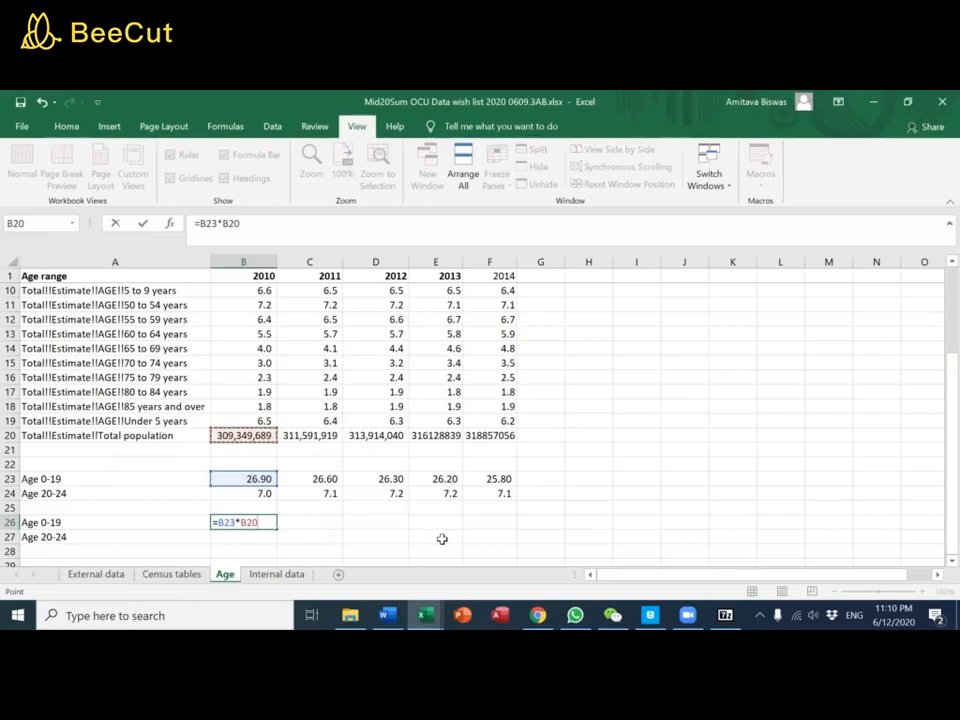
pyautogui.write('/100')
# Lock the row of the total population reference in B26 so the formula is =B23*B$20/100
pyautogui.click(231, 223)
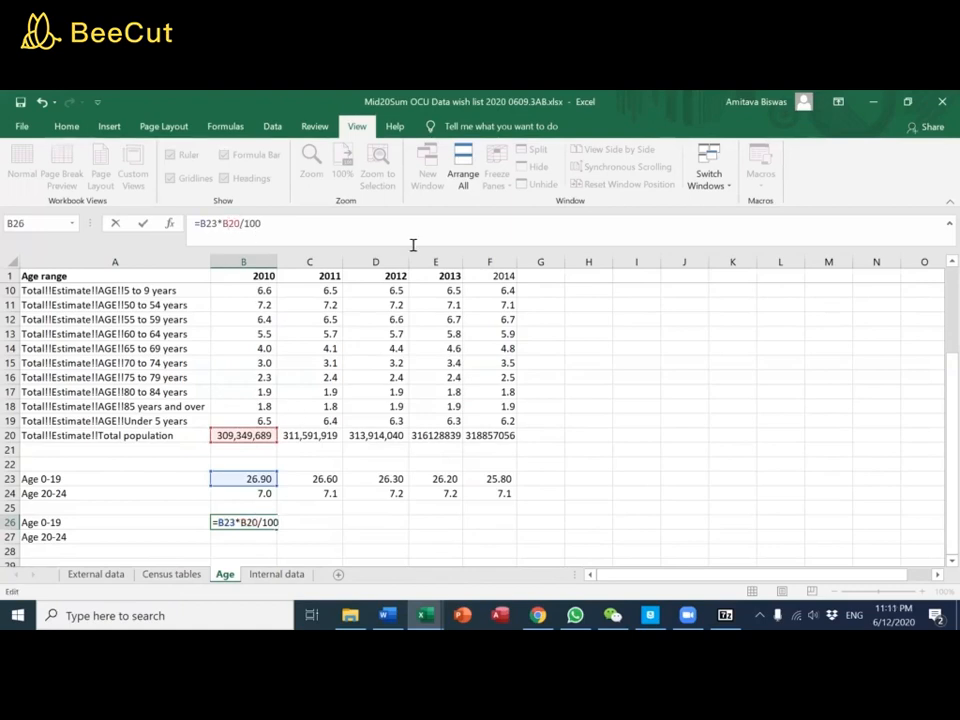
pyautogui.press('F4')
pyautogui.press('F4')
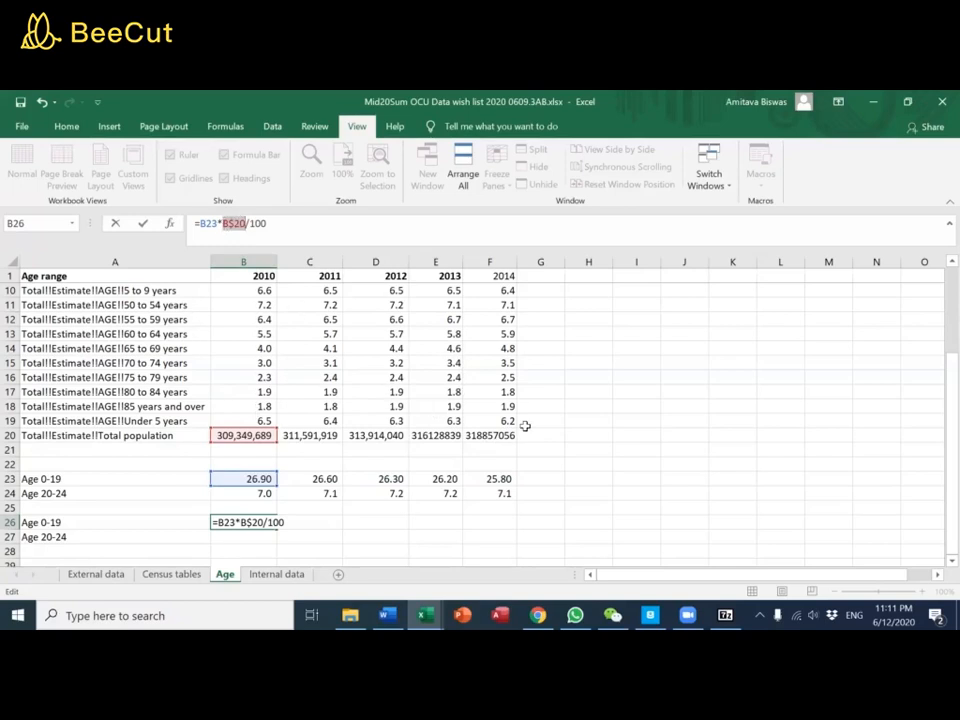
pyautogui.press('Return')
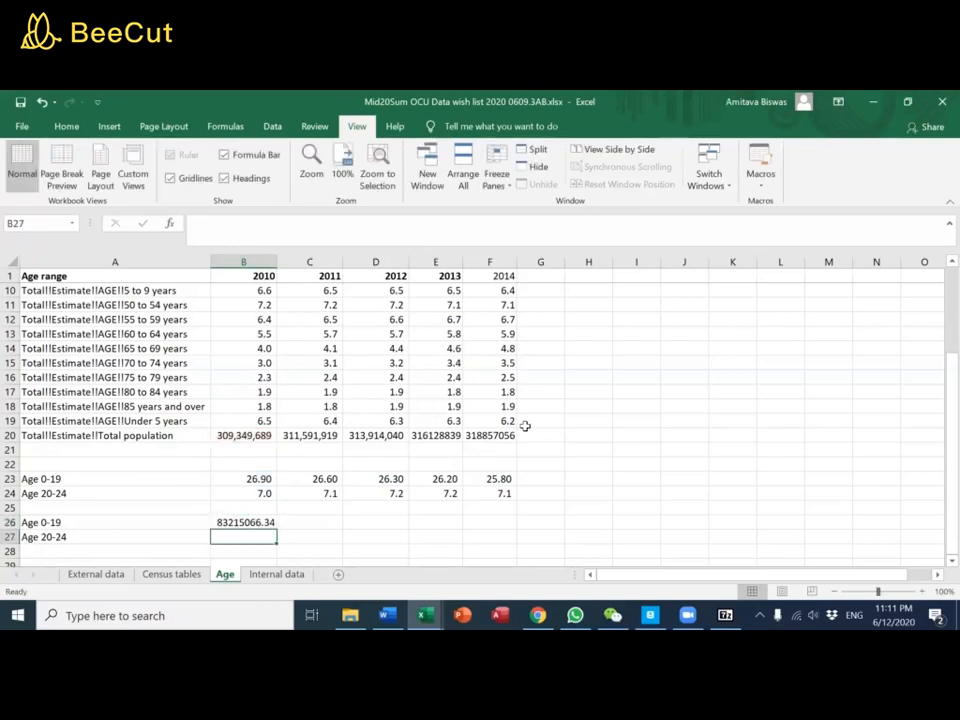
# Copy the population count formula from B26 to B27 for Age 20-24 and check its cell references
pyautogui.press('Up')
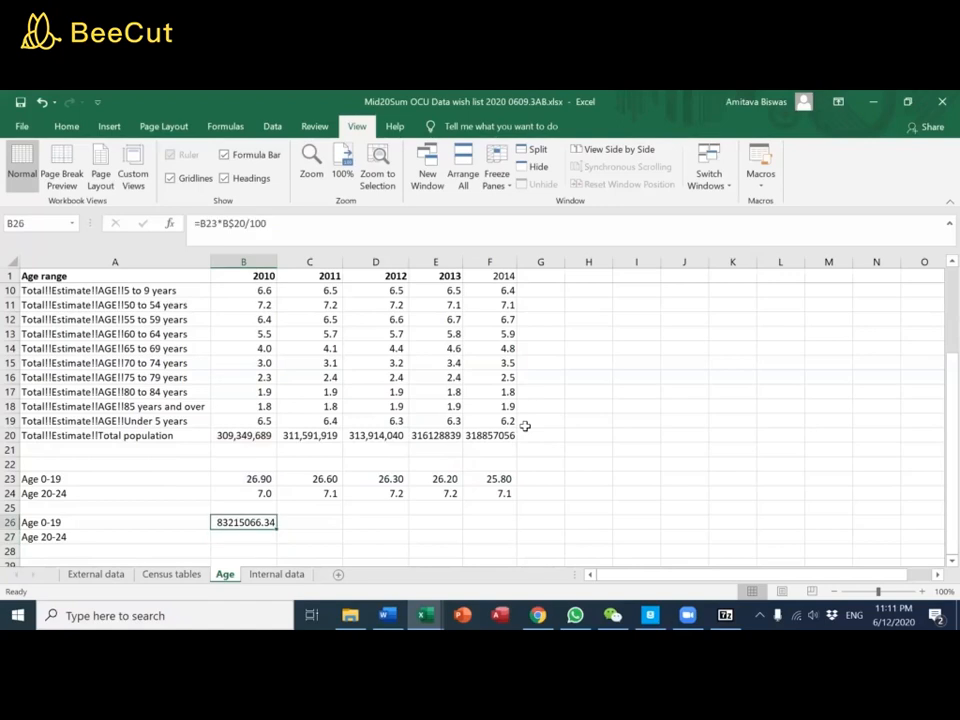
pyautogui.hotkey('ctrl', 'c')
pyautogui.press('Down')
pyautogui.hotkey('ctrl', 'v')
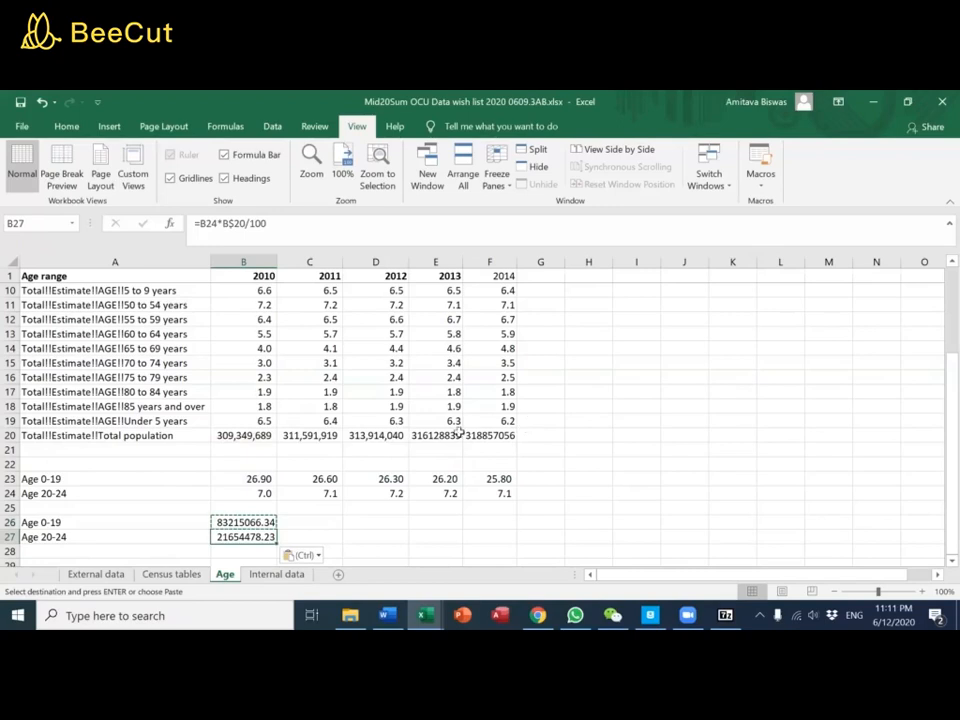
pyautogui.click(311, 226)
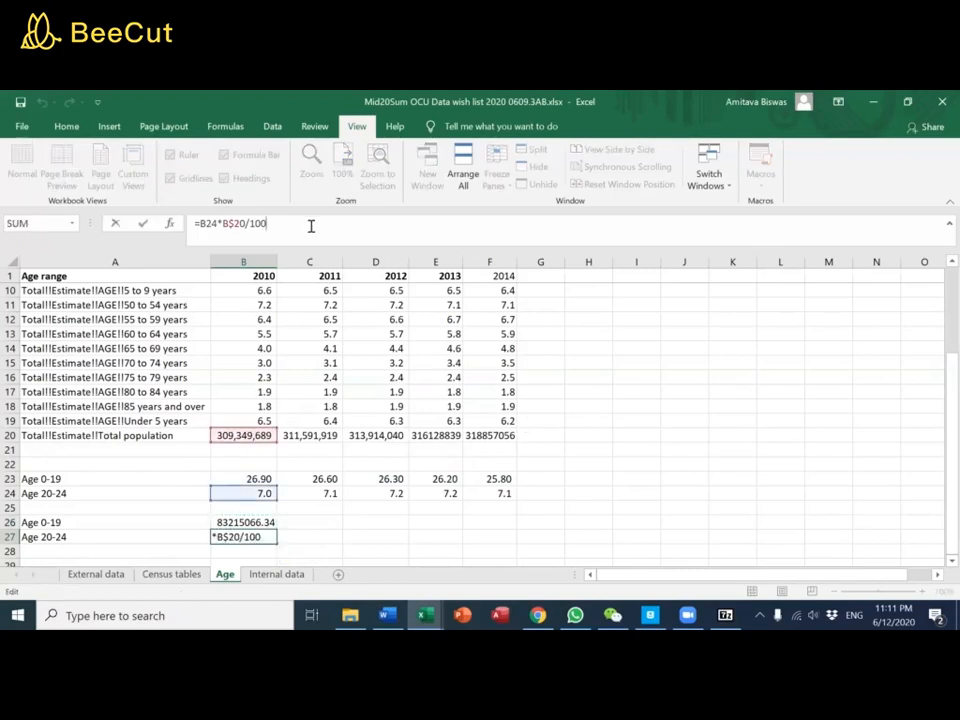
pyautogui.click(315, 519)
# Format the population counts in B26:B27 with thousands separators and no decimals
pyautogui.moveTo(262, 522); pyautogui.dragTo(268, 537)
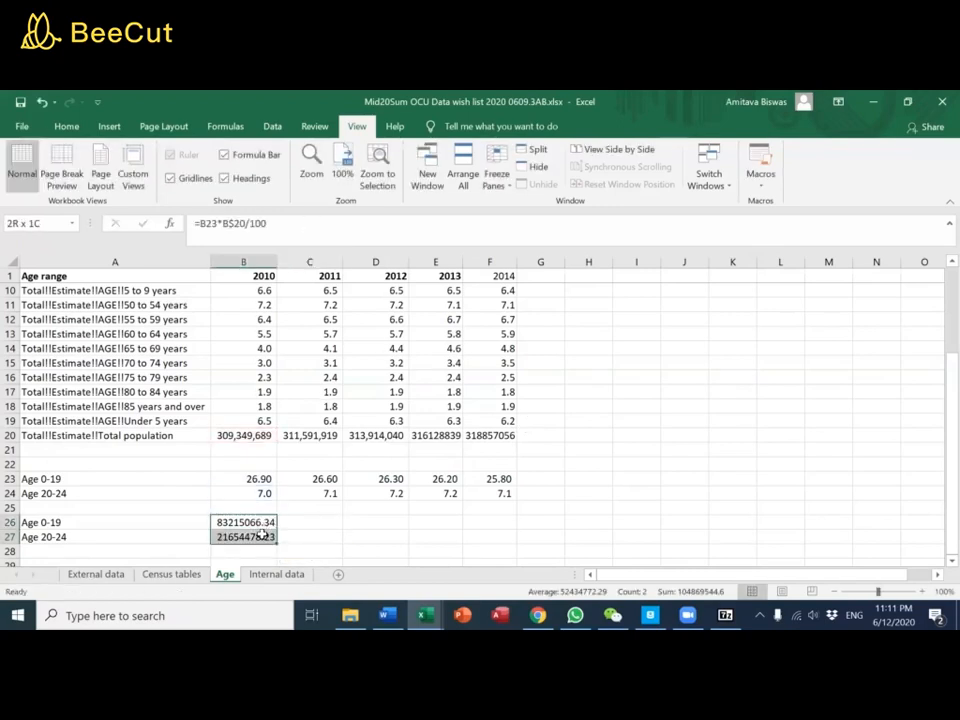
pyautogui.click(66, 126)
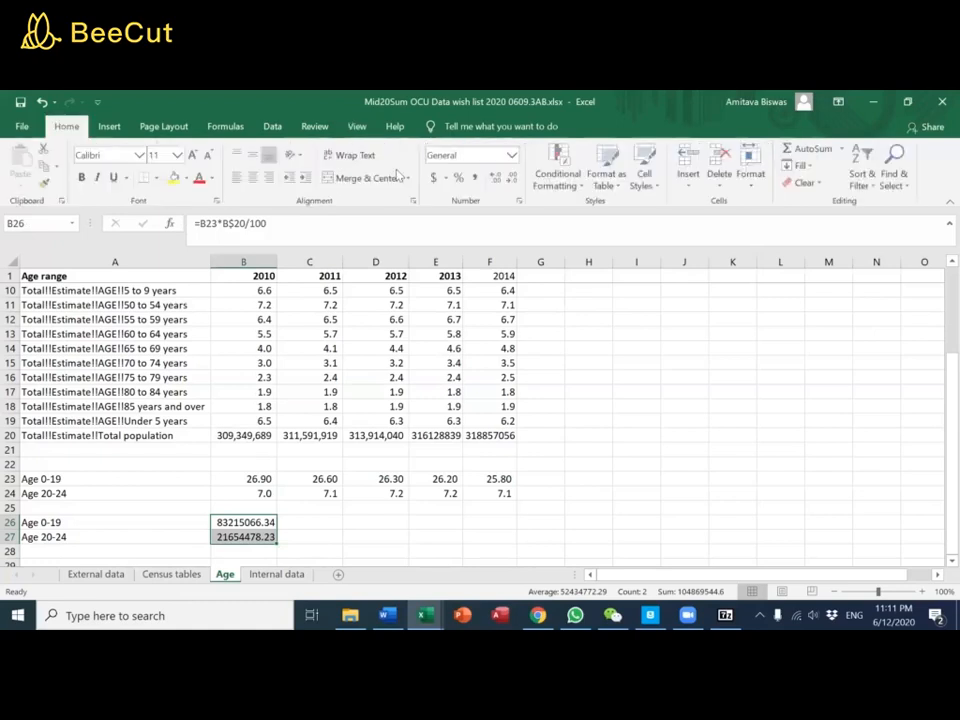
pyautogui.click(475, 177)
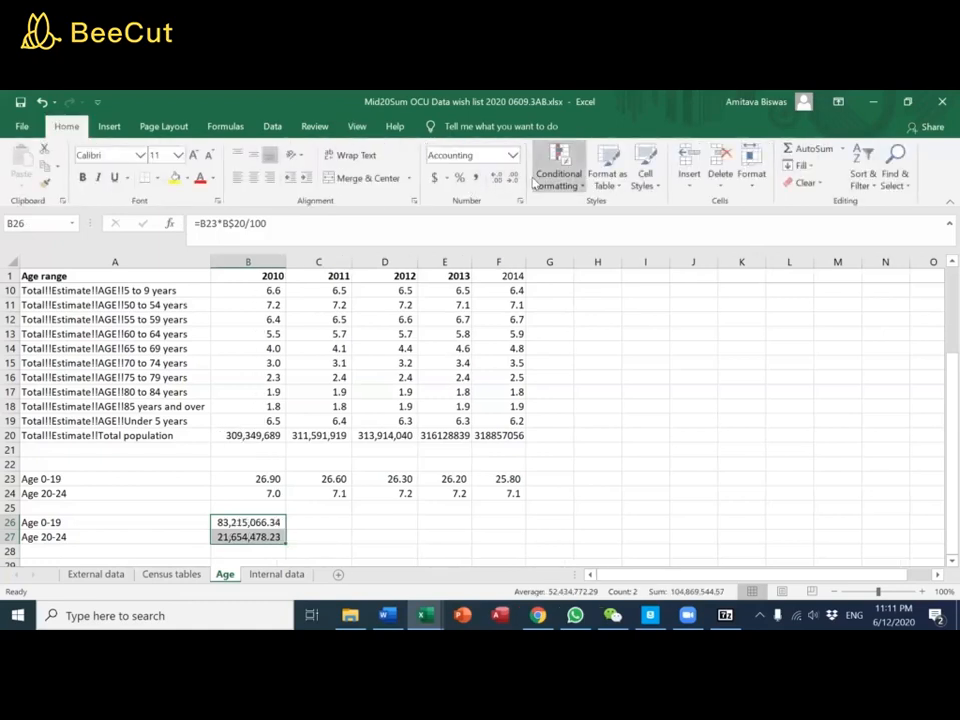
pyautogui.click(512, 177)
pyautogui.click(512, 177)
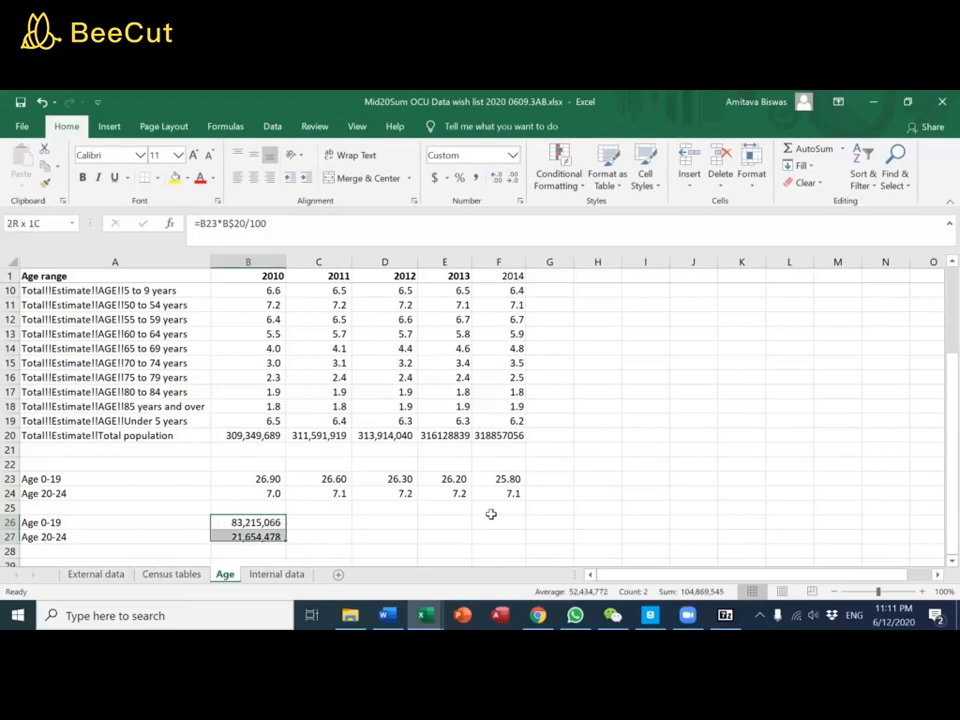
# Copy the population count formulas in B26:B27 across through the 2014 column
pyautogui.hotkey('ctrl', 'c')
pyautogui.hotkey('shift', 'Right')
pyautogui.hotkey('shift', 'Right')
pyautogui.hotkey('shift', 'Right')
pyautogui.hotkey('shift', 'Right')
pyautogui.hotkey('ctrl', 'v')
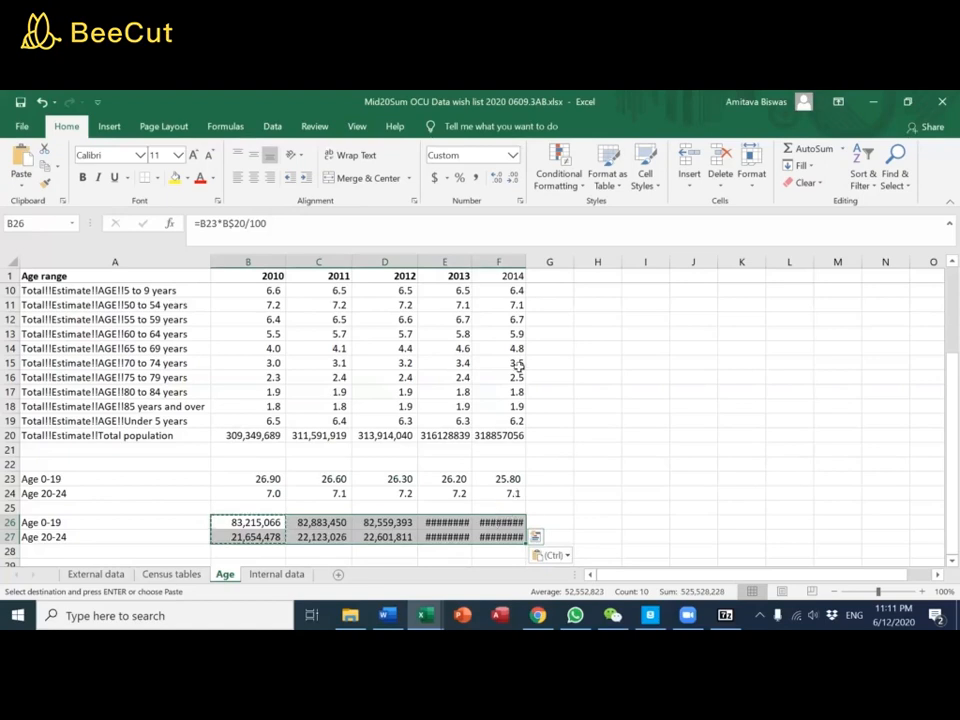
# Widen the 2013 and 2014 columns so the population counts fit
pyautogui.moveTo(452, 256); pyautogui.dragTo(510, 262)
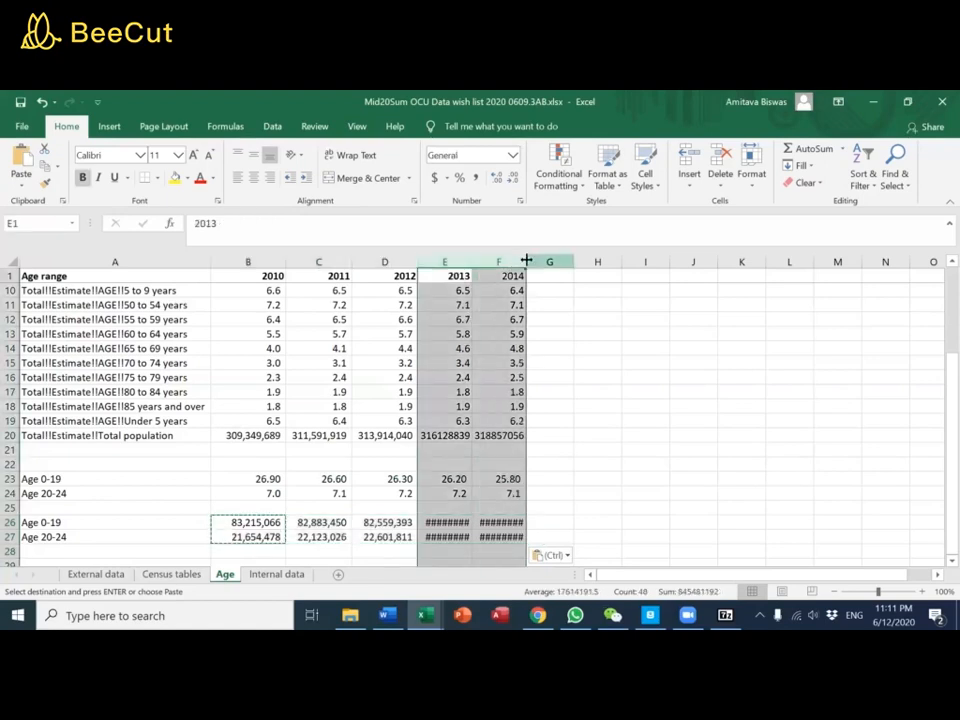
pyautogui.click(515, 260)
pyautogui.moveTo(520, 259); pyautogui.dragTo(478, 259)
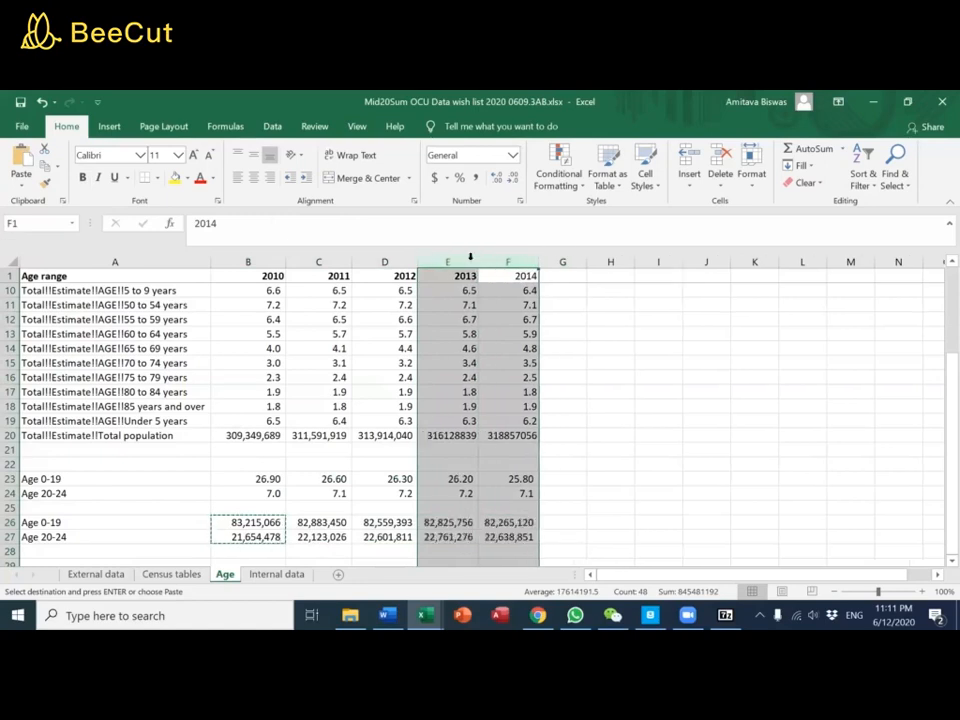
# Insert a line chart of the age group population counts in A26:F27 and delete the chart again
pyautogui.scroll(-2, 571, 442)
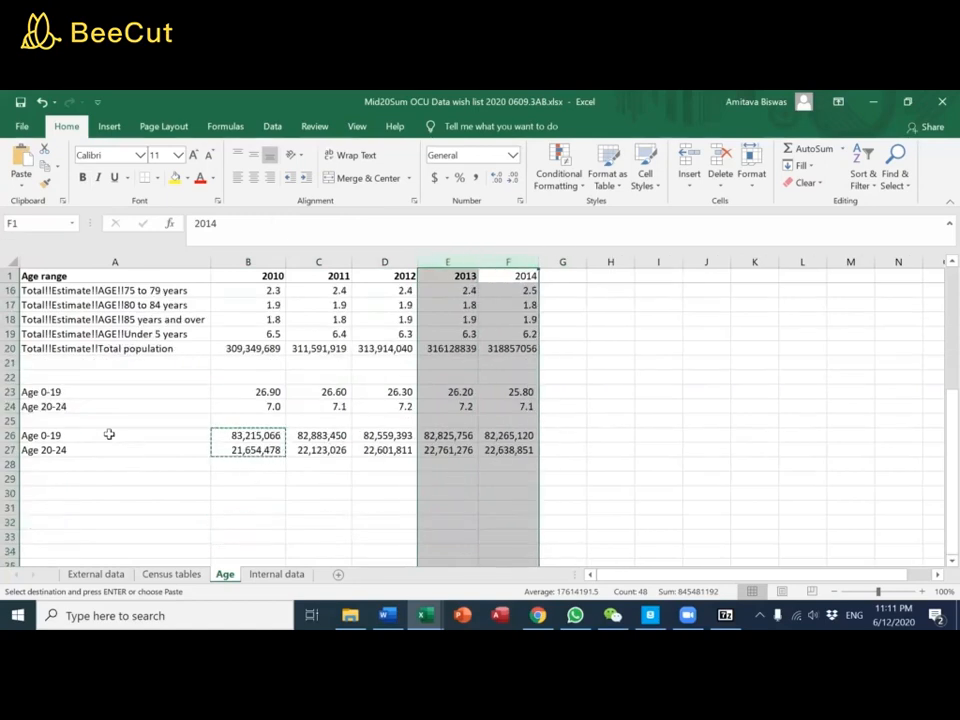
pyautogui.moveTo(111, 432); pyautogui.dragTo(508, 450)
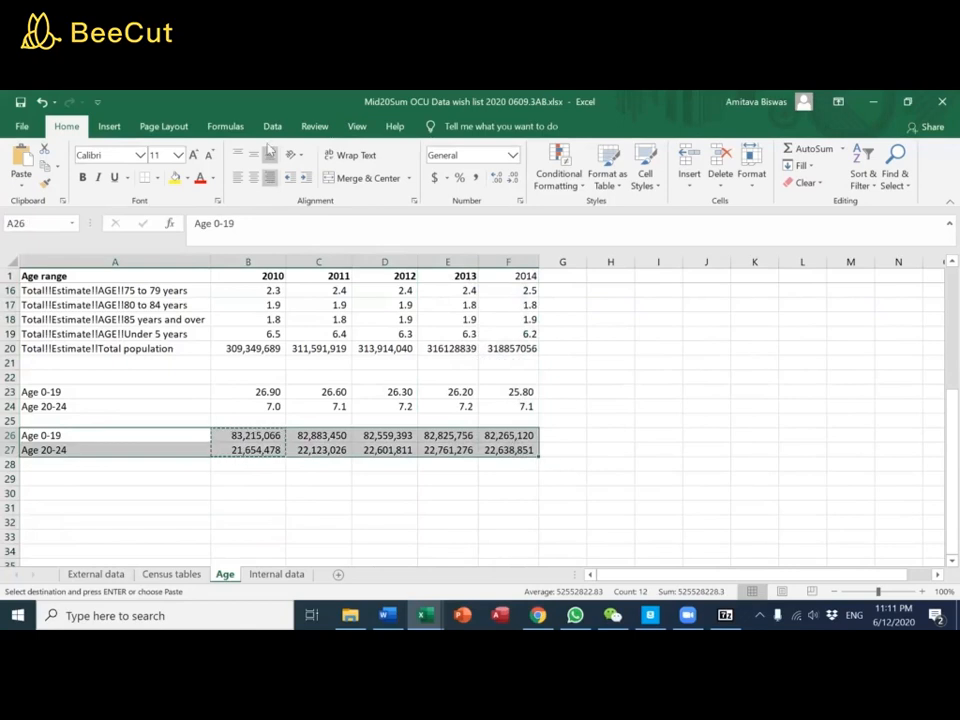
pyautogui.click(274, 127)
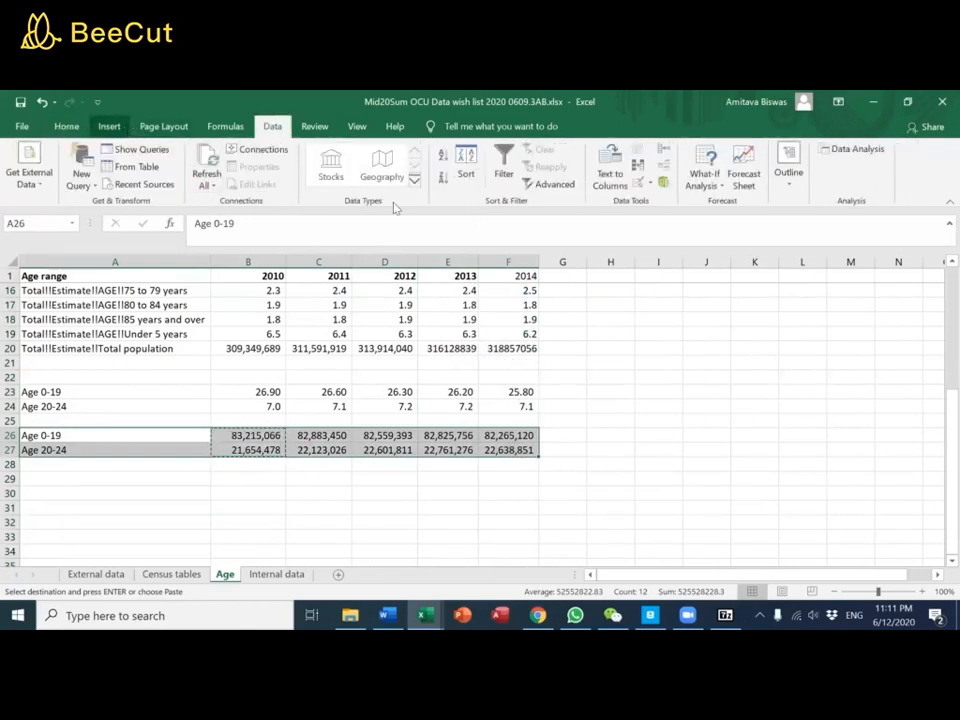
pyautogui.click(109, 126)
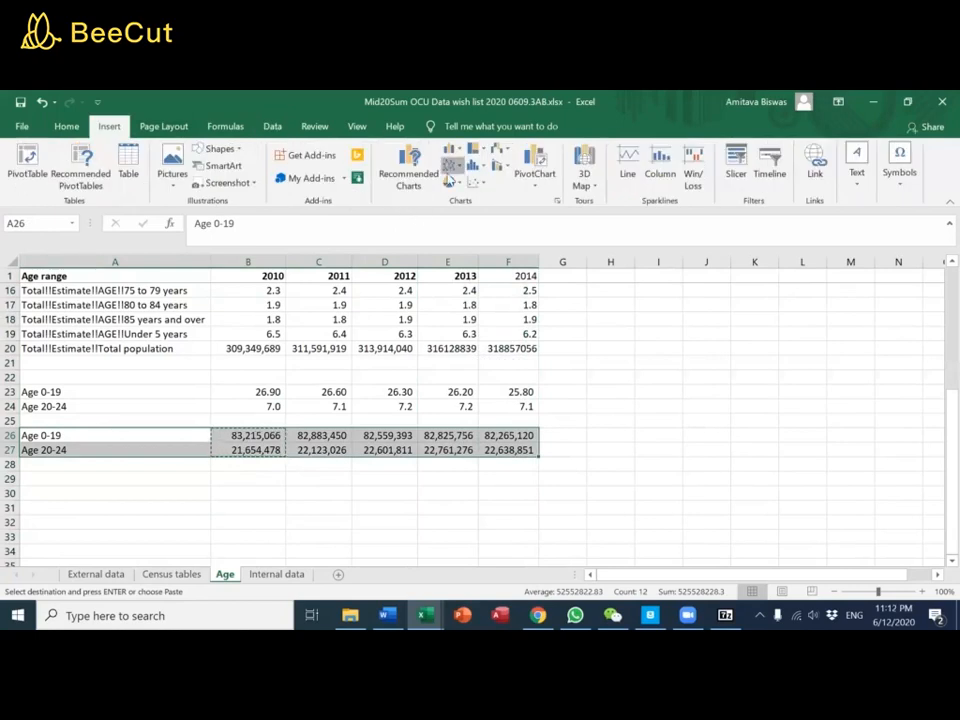
pyautogui.click(452, 165)
pyautogui.click(461, 215)
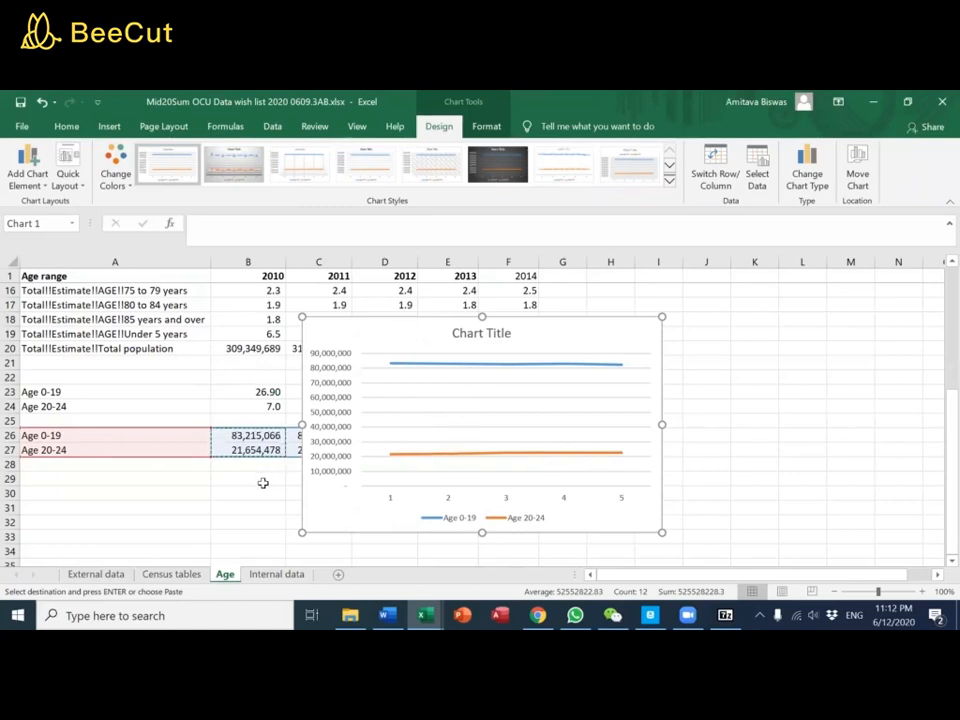
pyautogui.press('Delete')
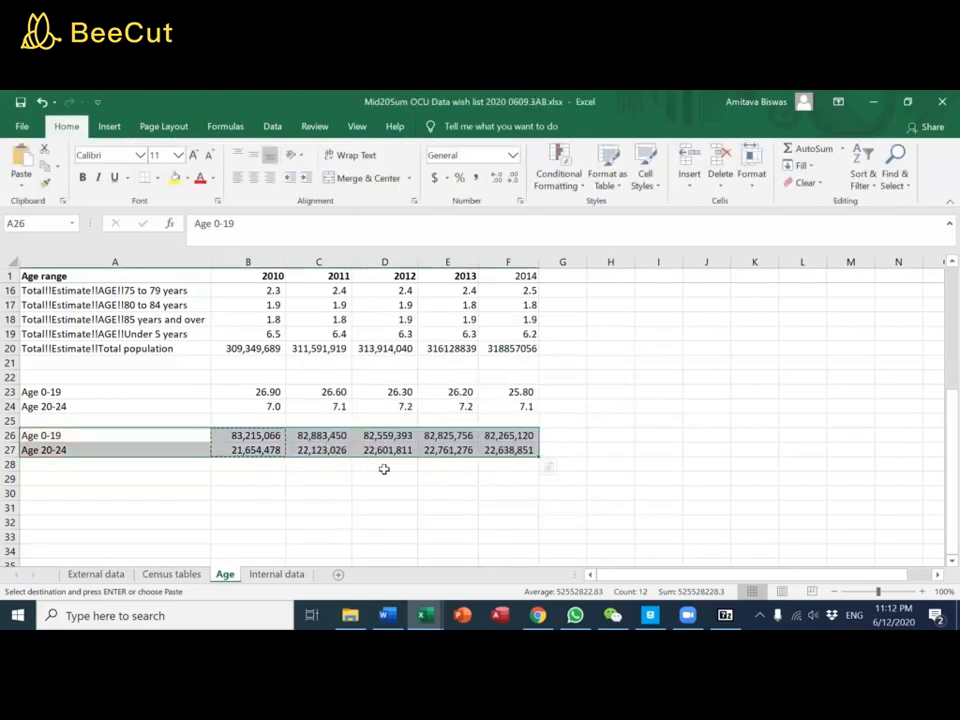
pyautogui.scroll(5, 381, 470)
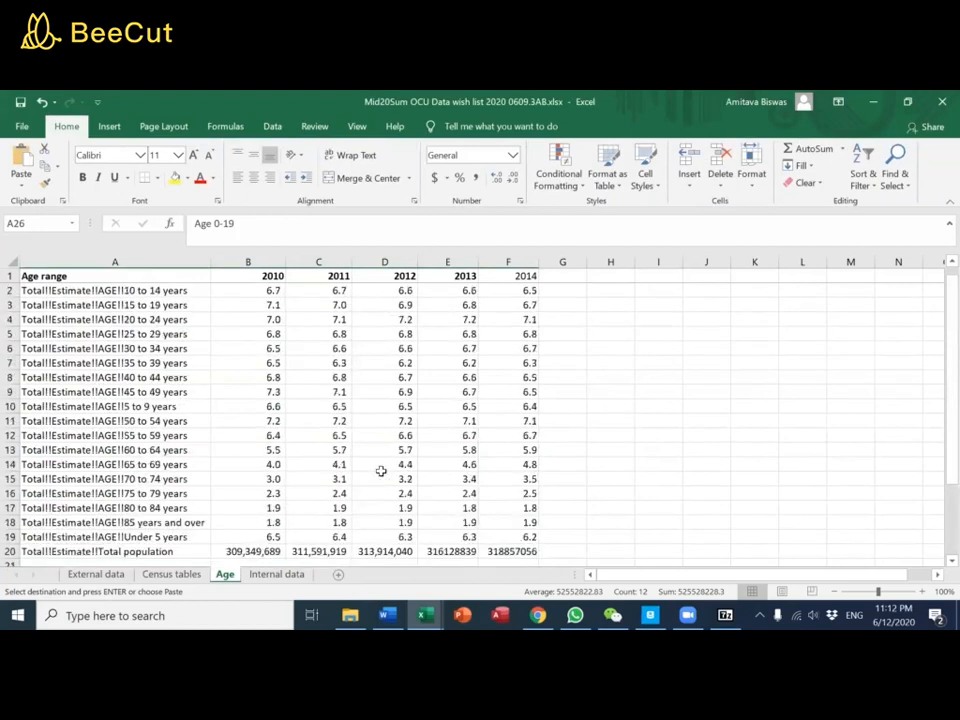
pyautogui.scroll(-3, 381, 470)
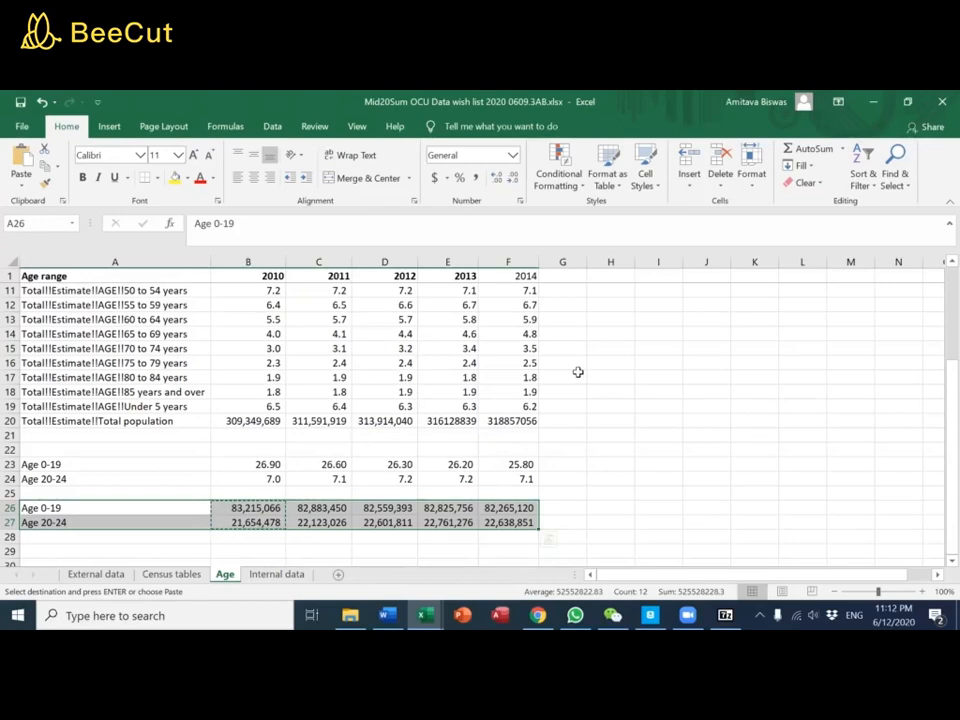
pyautogui.click(270, 127)
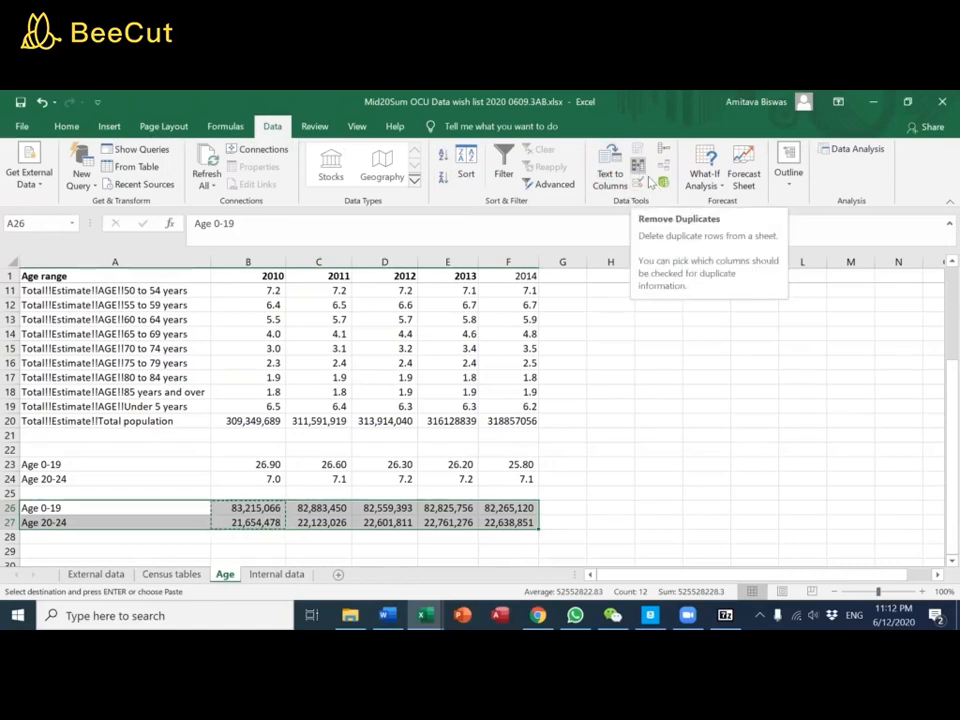
pyautogui.moveTo(583, 388); pyautogui.dragTo(579, 381)
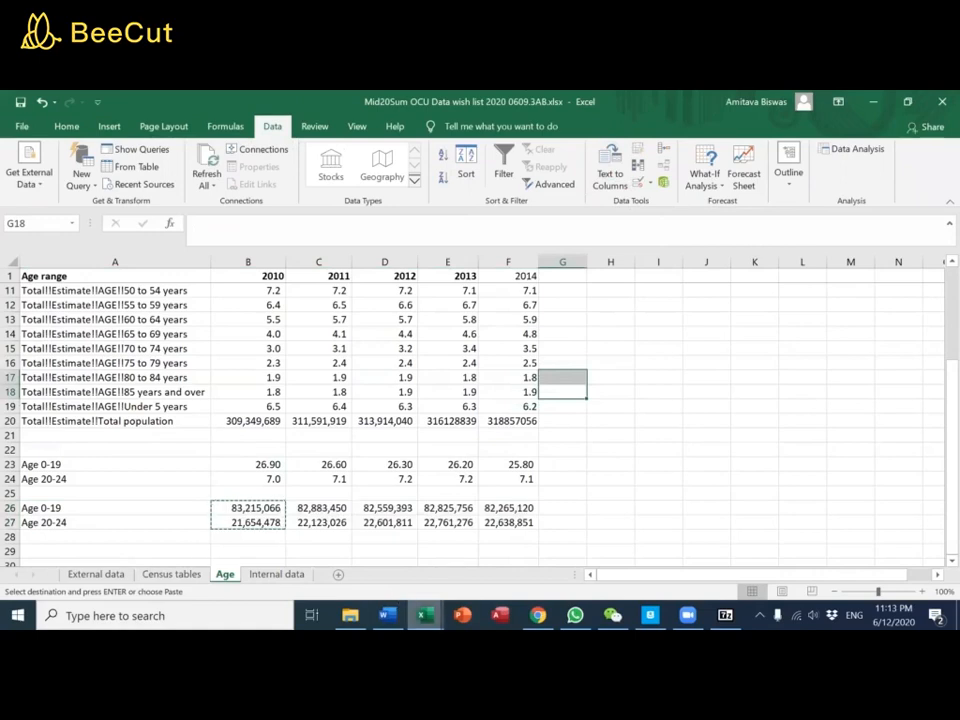
# Clear the filter on the External data sheet of the OCU Data wish list workbook so all data points are listed
pyautogui.moveTo(425, 613)
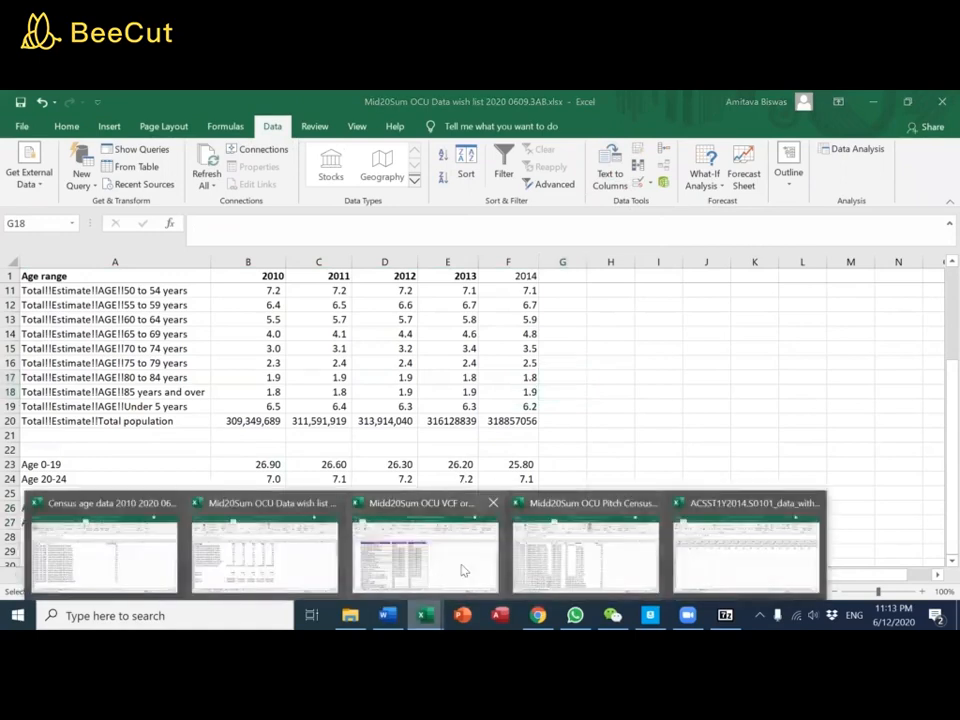
pyautogui.click(283, 573)
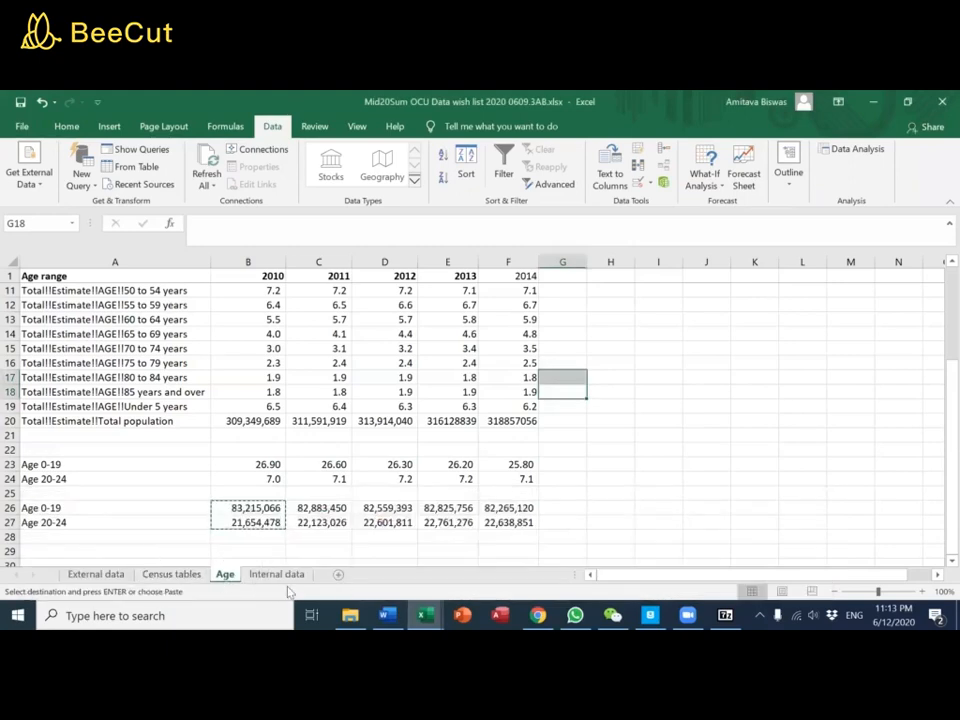
pyautogui.click(96, 574)
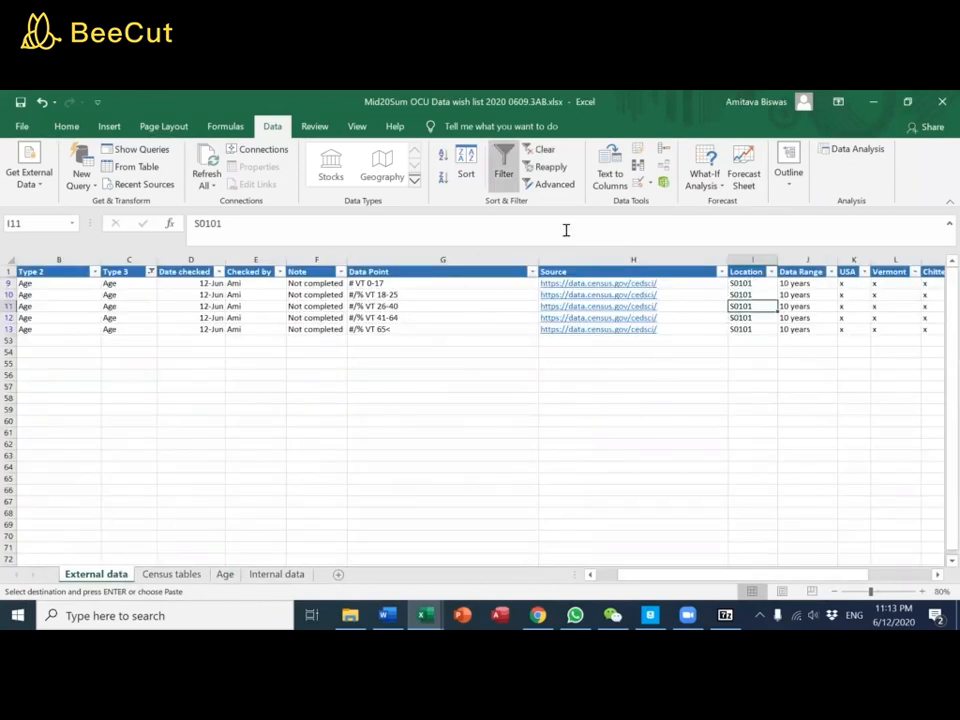
pyautogui.click(541, 149)
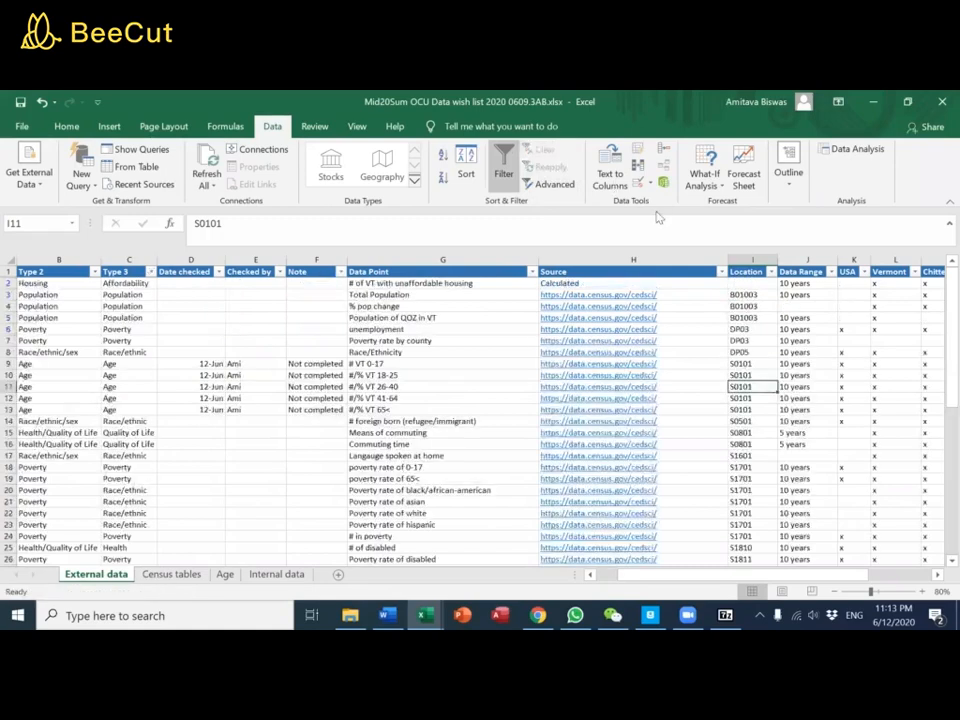
# Copy the whole Location column of the External data sheet into column A of a new sheet
pyautogui.click(748, 260)
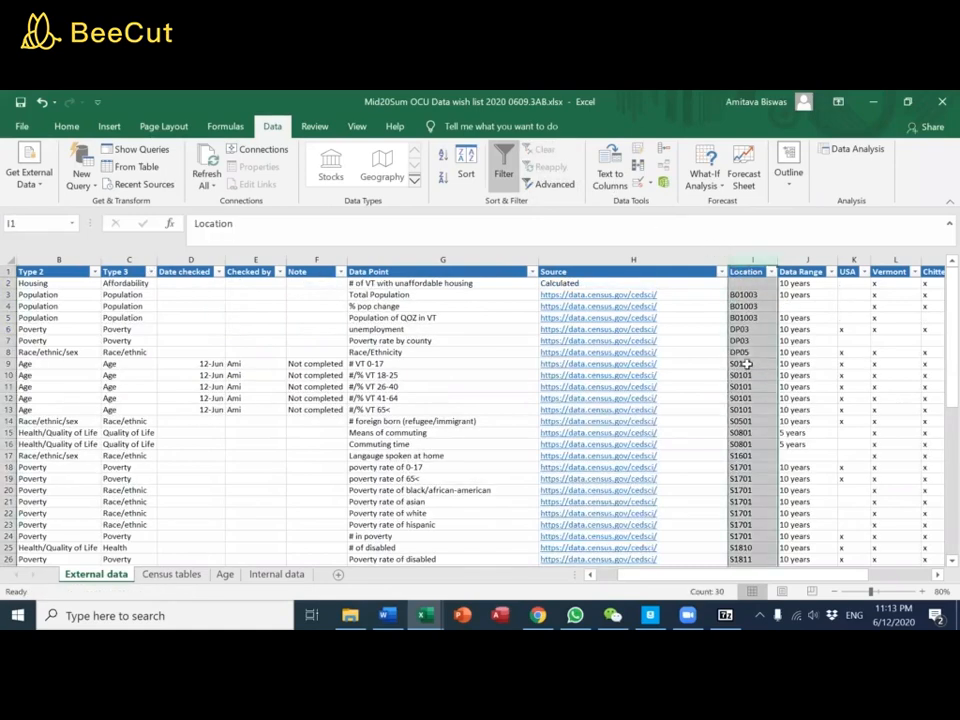
pyautogui.hotkey('ctrl', 'c')
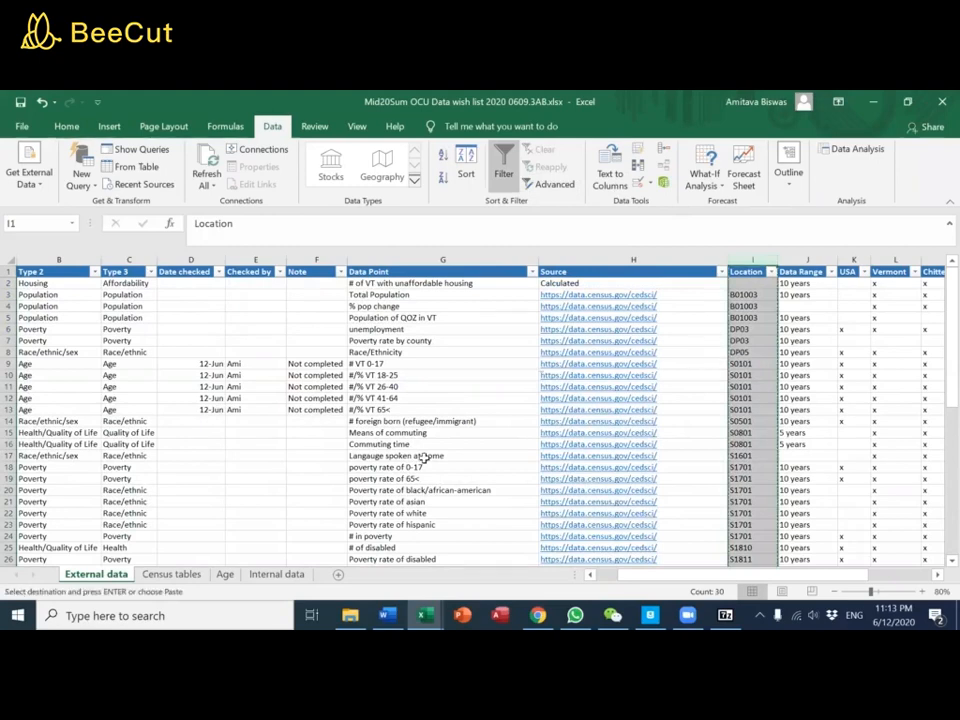
pyautogui.click(338, 574)
pyautogui.hotkey('ctrl', 'v')
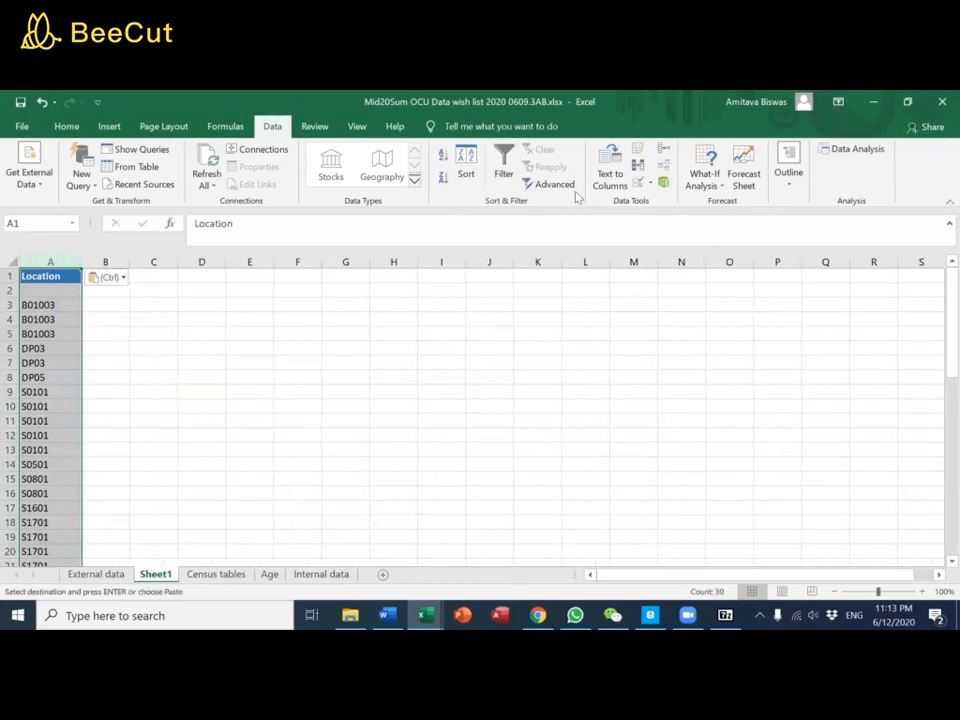
# Remove the duplicate values from the copied Location column A
pyautogui.click(639, 170)
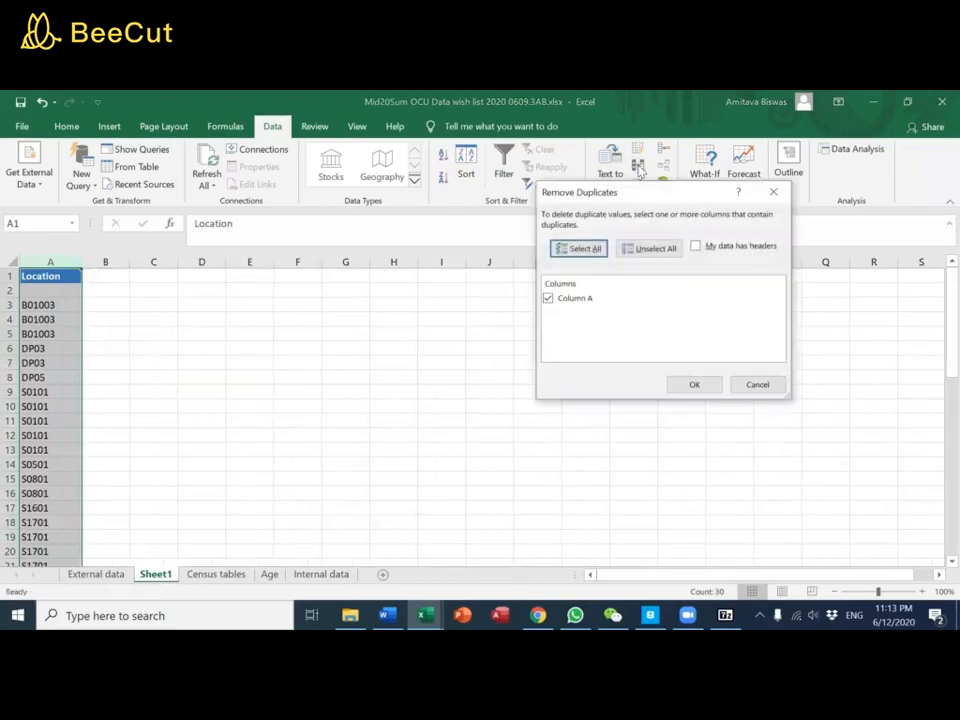
pyautogui.click(682, 385)
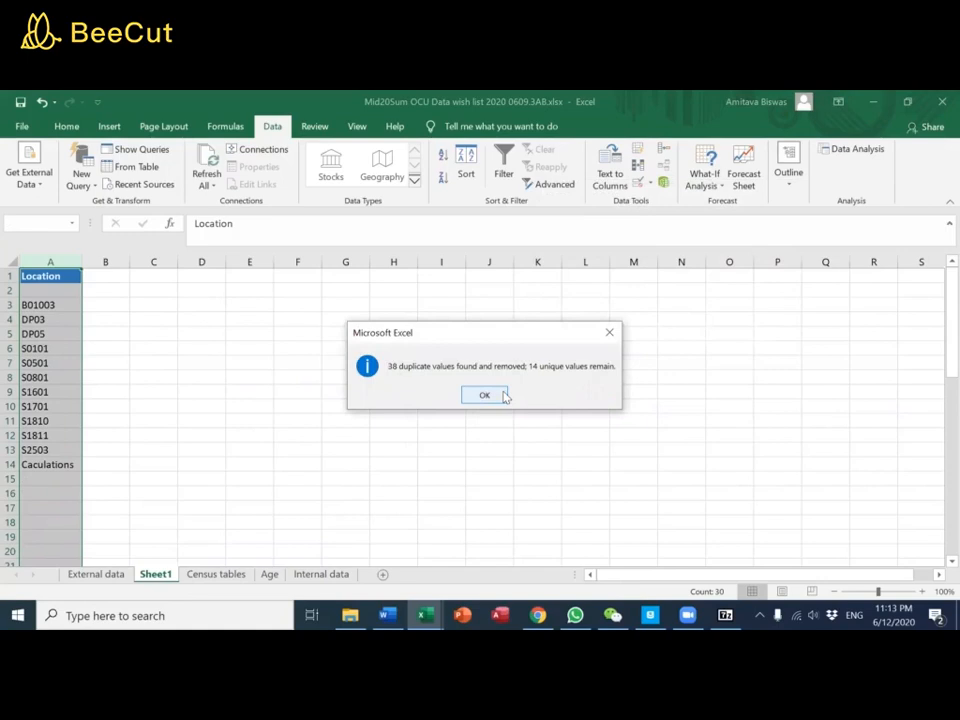
pyautogui.click(485, 395)
# Compare the unique table codes in A3:A13 with the Census tables sheet, examining the S0101 Age entry there
pyautogui.click(57, 308)
pyautogui.moveTo(57, 313); pyautogui.dragTo(60, 451)
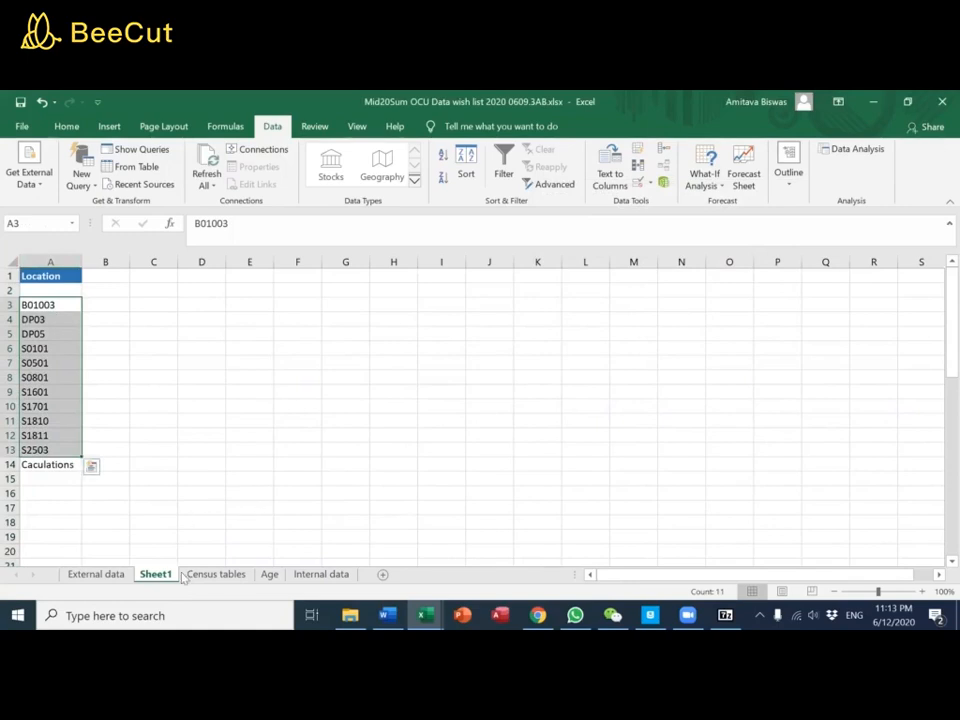
pyautogui.click(215, 574)
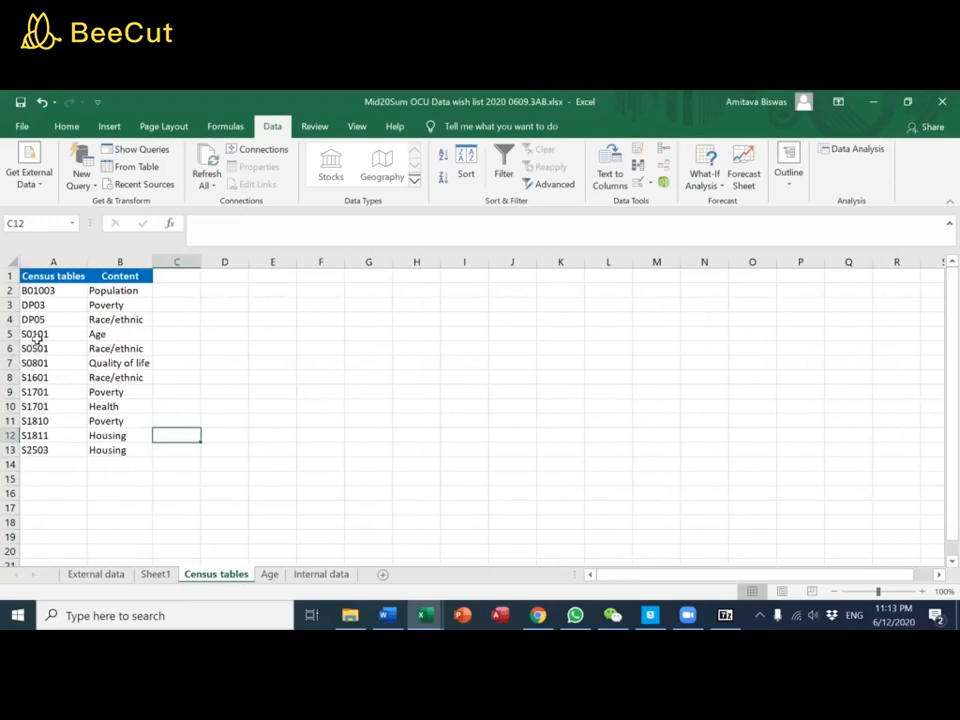
pyautogui.moveTo(66, 333); pyautogui.dragTo(100, 335)
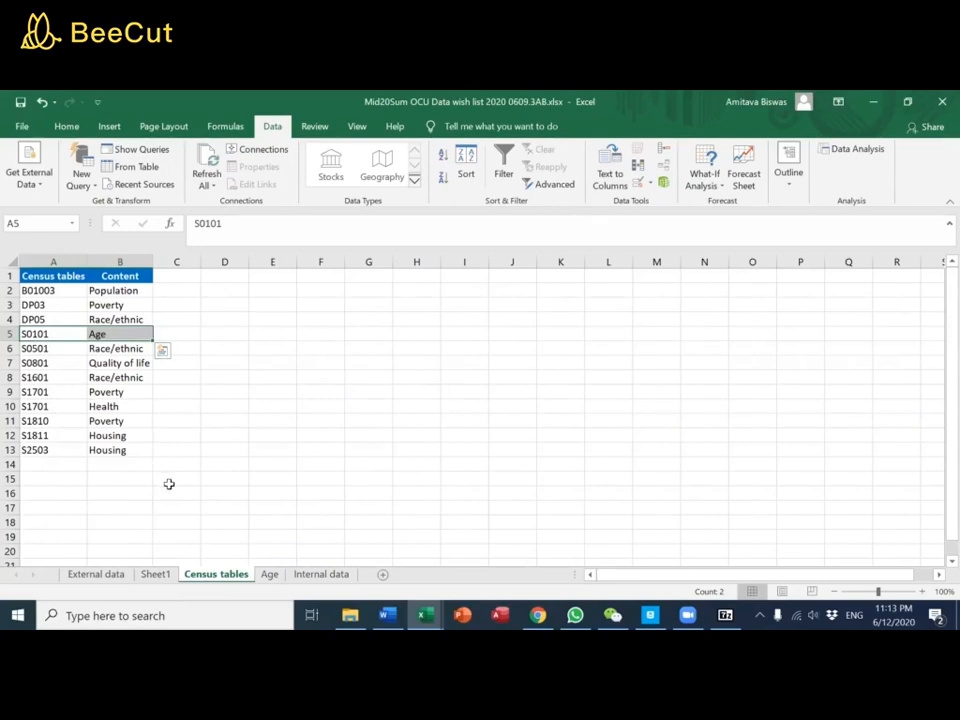
# Review the External data sheet, then return to the Age sheet and select the 2014 header in F1
pyautogui.click(96, 574)
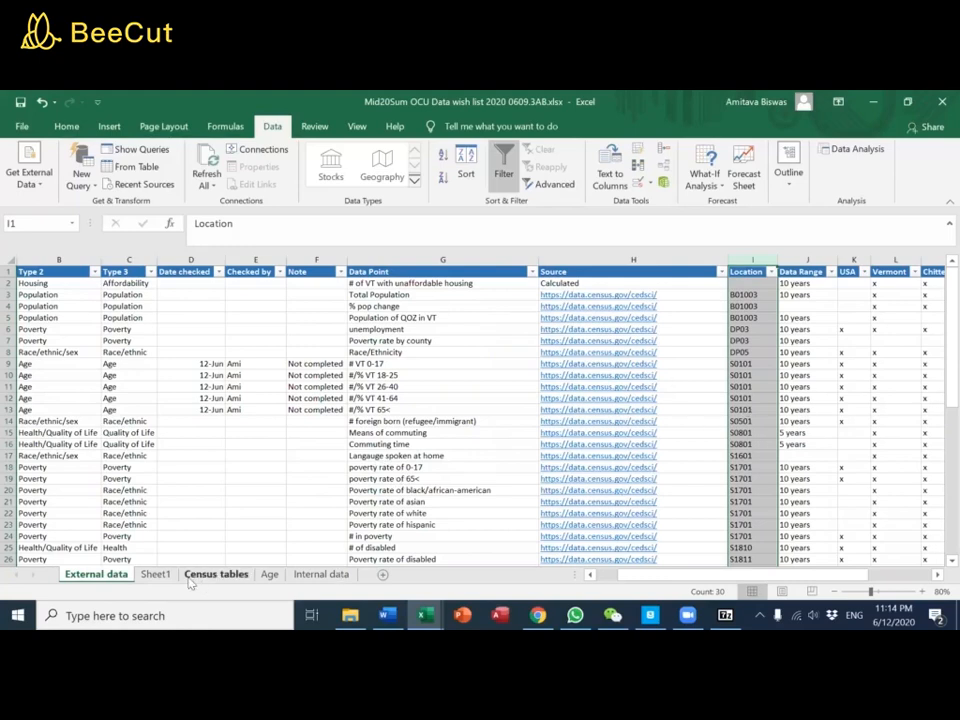
pyautogui.click(268, 576)
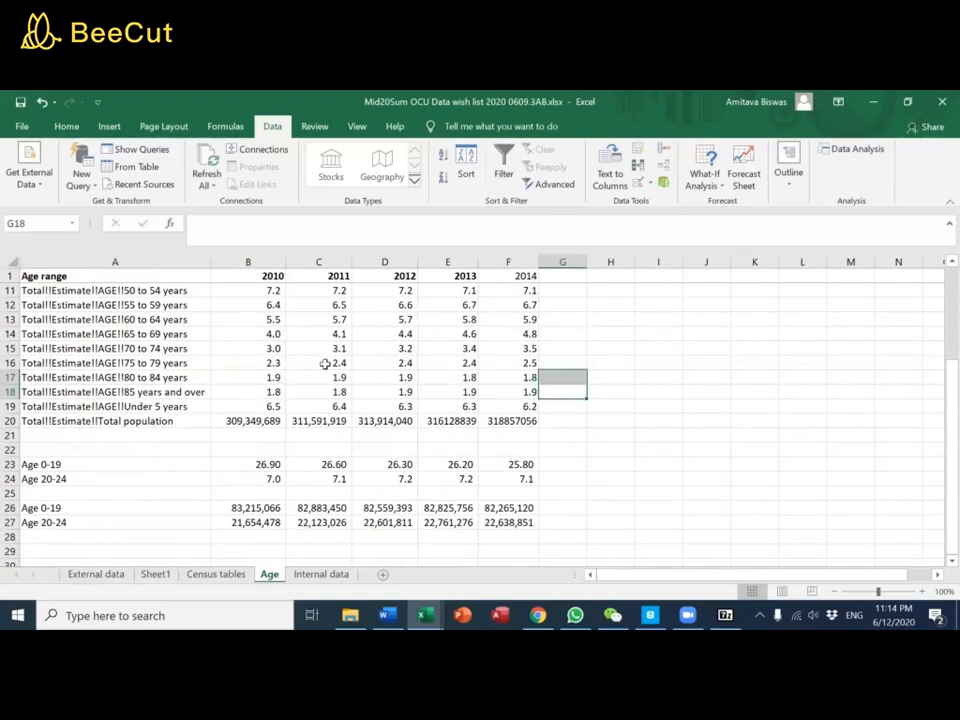
pyautogui.click(510, 278)
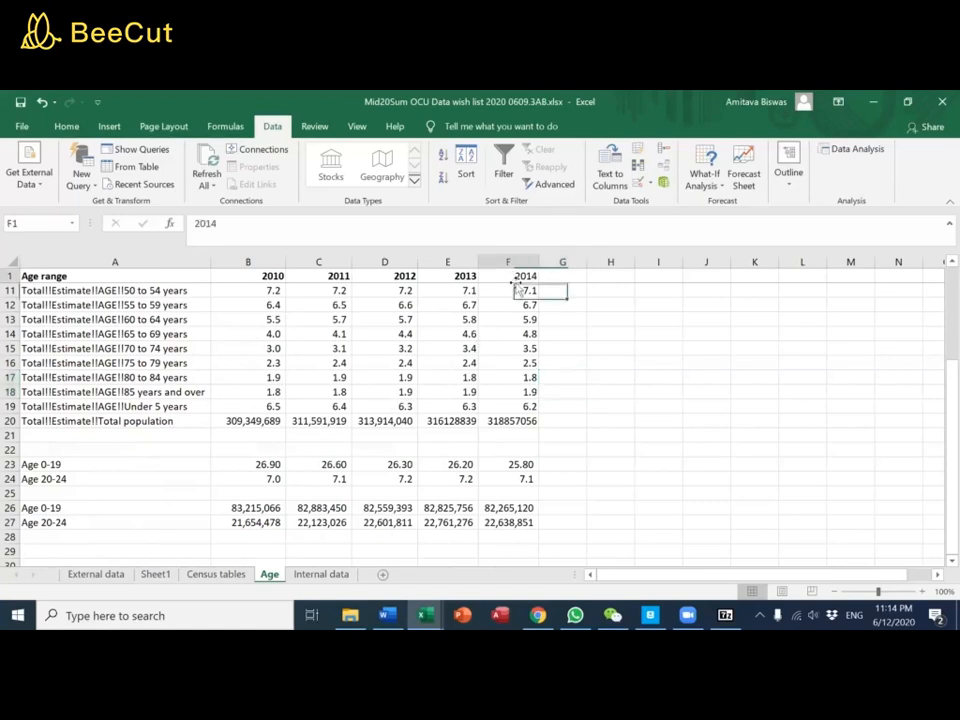